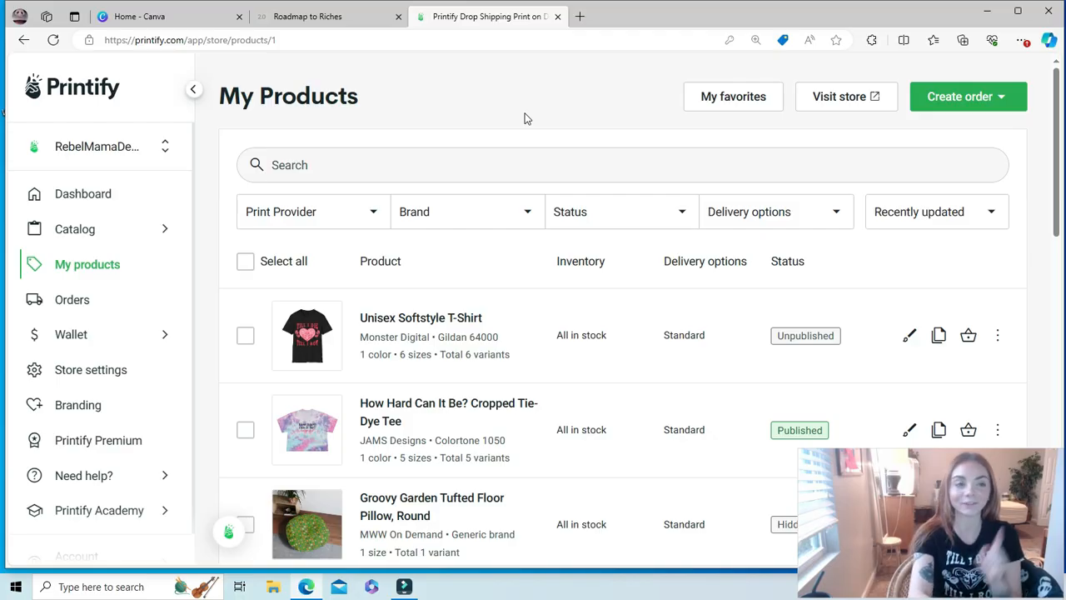
Switch to Canva and create a blank custom-size design of 5000 × 5000 px
{"action": "left_click", "coordinate": [185, 21]}
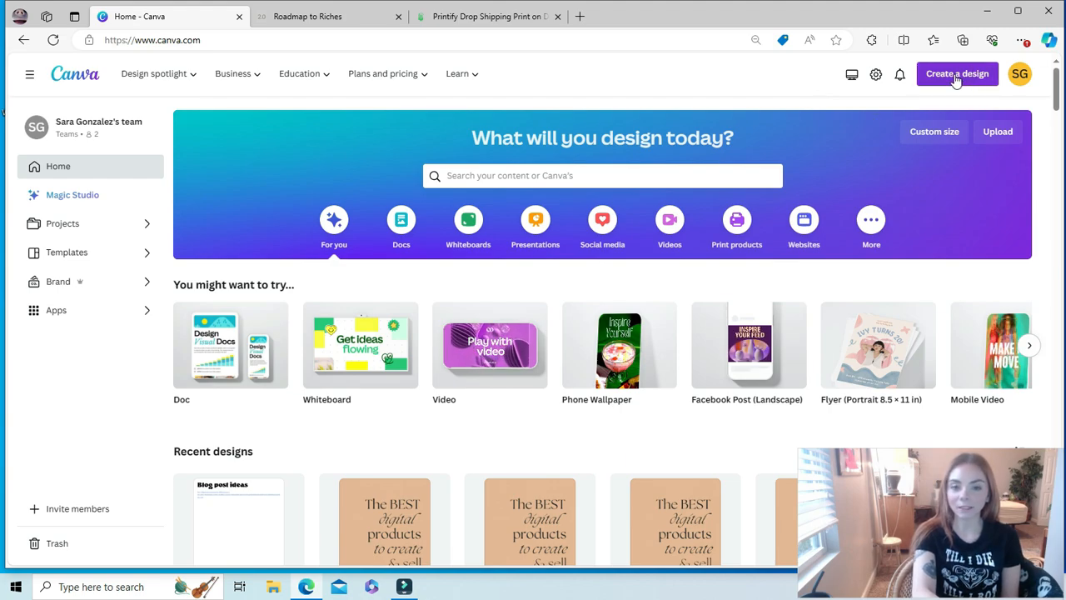
{"action": "left_click", "coordinate": [957, 77]}
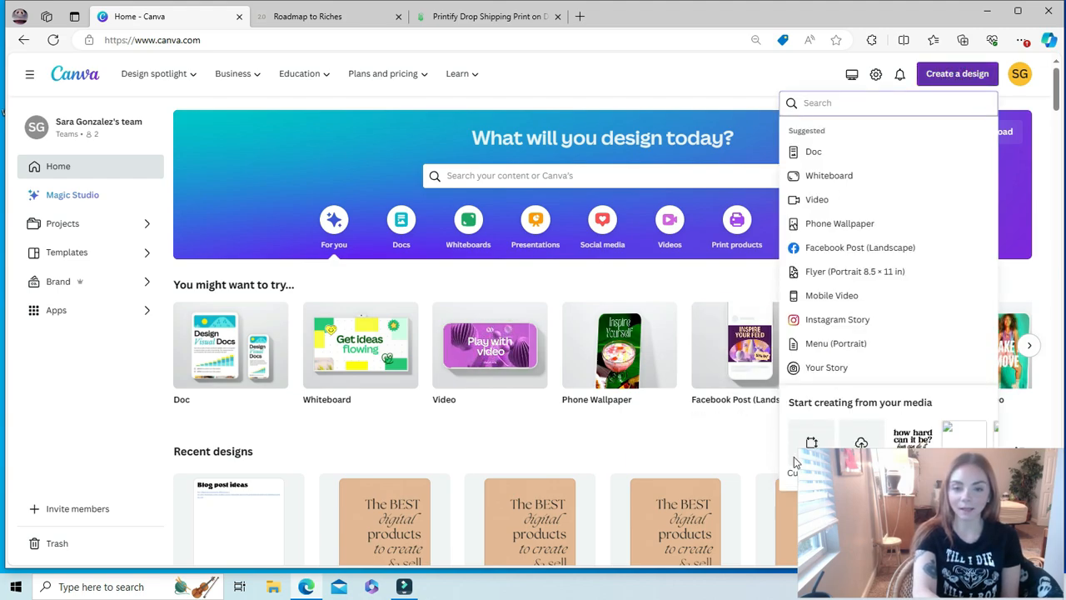
{"action": "left_click", "coordinate": [816, 438]}
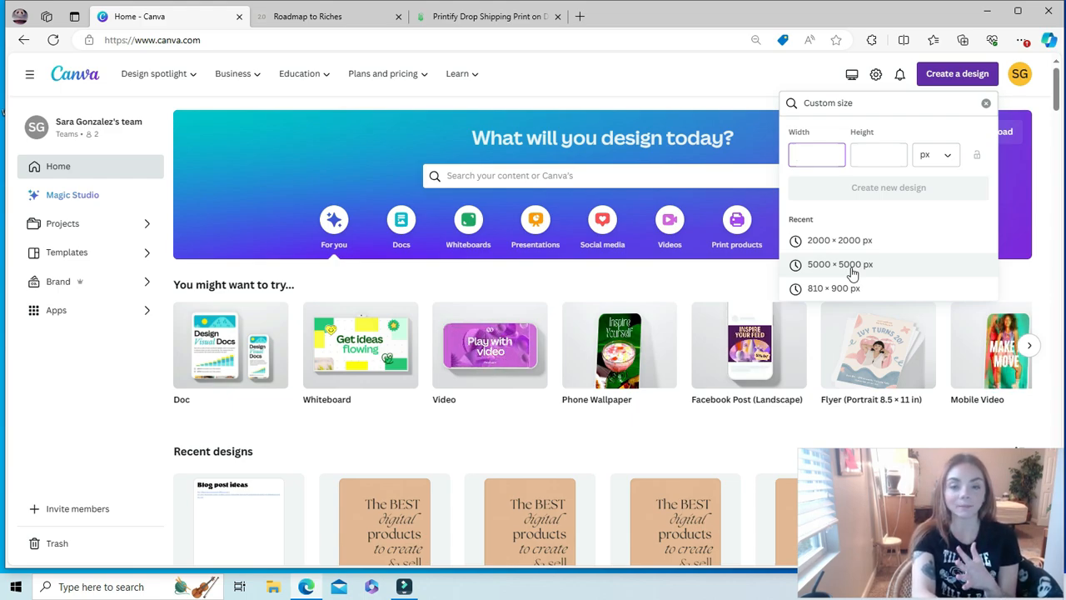
{"action": "left_click", "coordinate": [850, 267]}
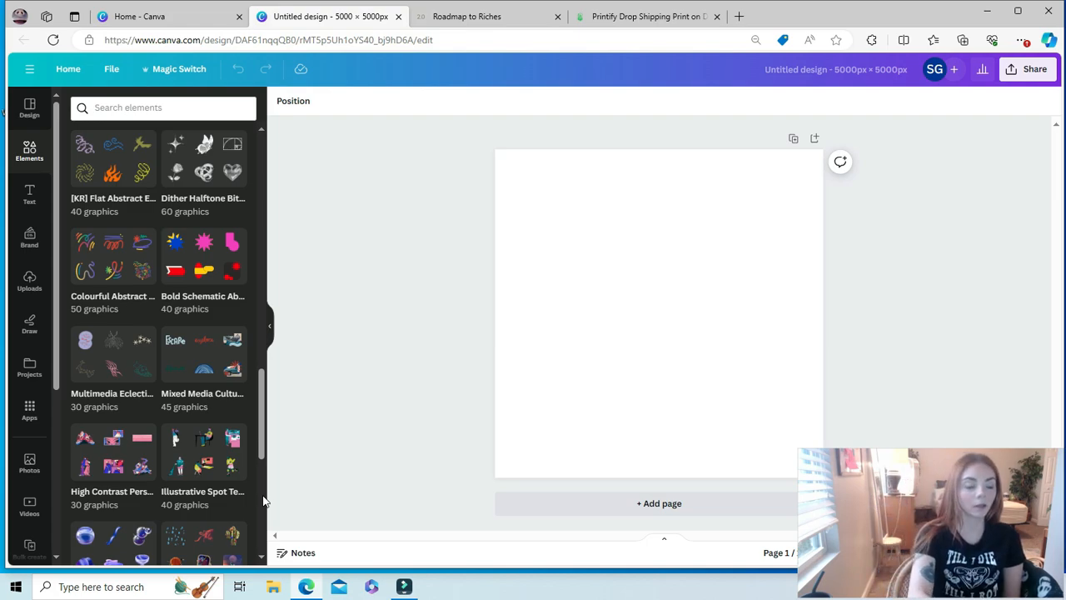
Search the elements library for "bearded dragons" and show all matching graphics
{"action": "left_click_drag", "start_coordinate": [261, 413], "coordinate": [262, 133]}
{"action": "left_click", "coordinate": [269, 326]}
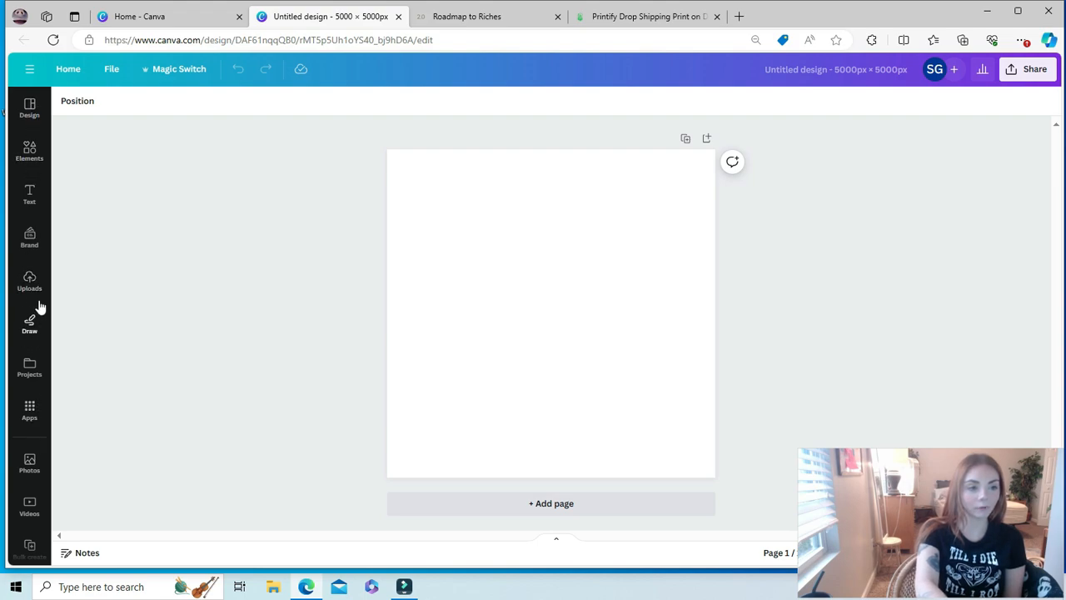
{"action": "left_click", "coordinate": [30, 151]}
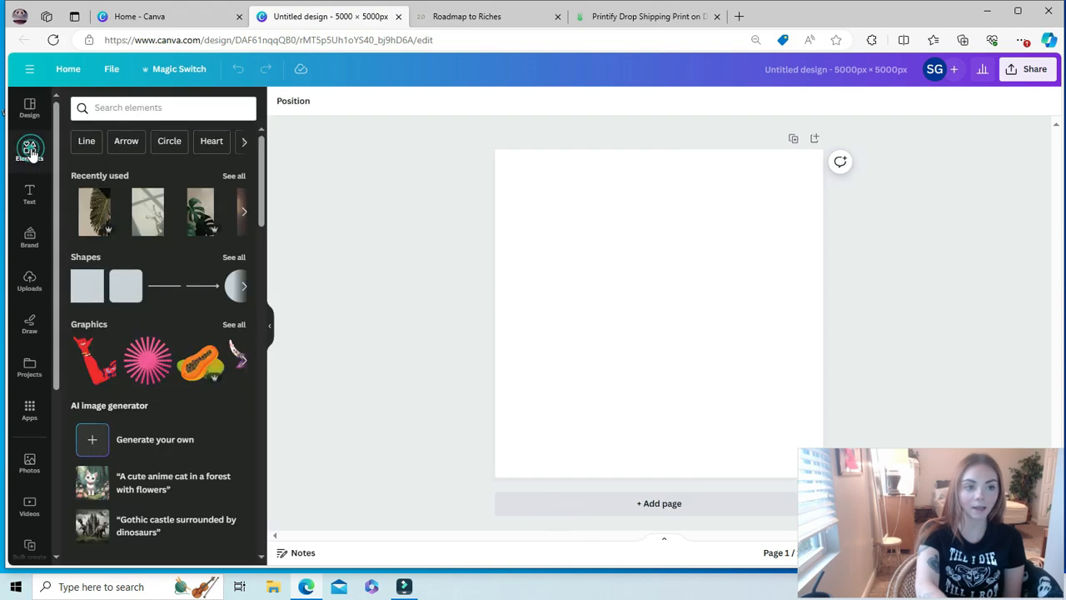
{"action": "left_click", "coordinate": [140, 109]}
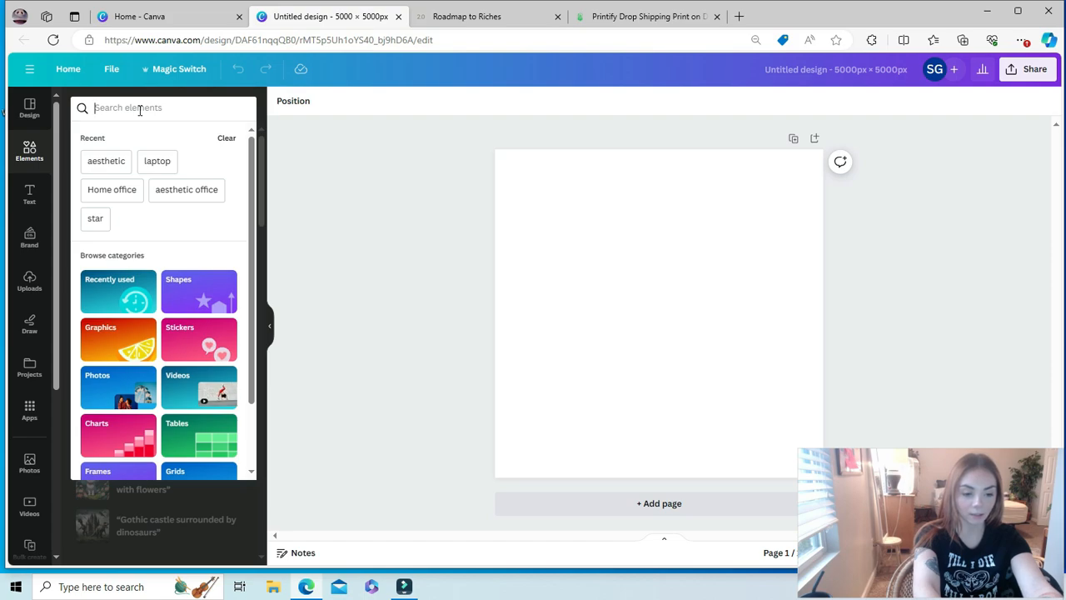
{"action": "type", "text": "bearded dragons"}
{"action": "key", "text": "Return"}
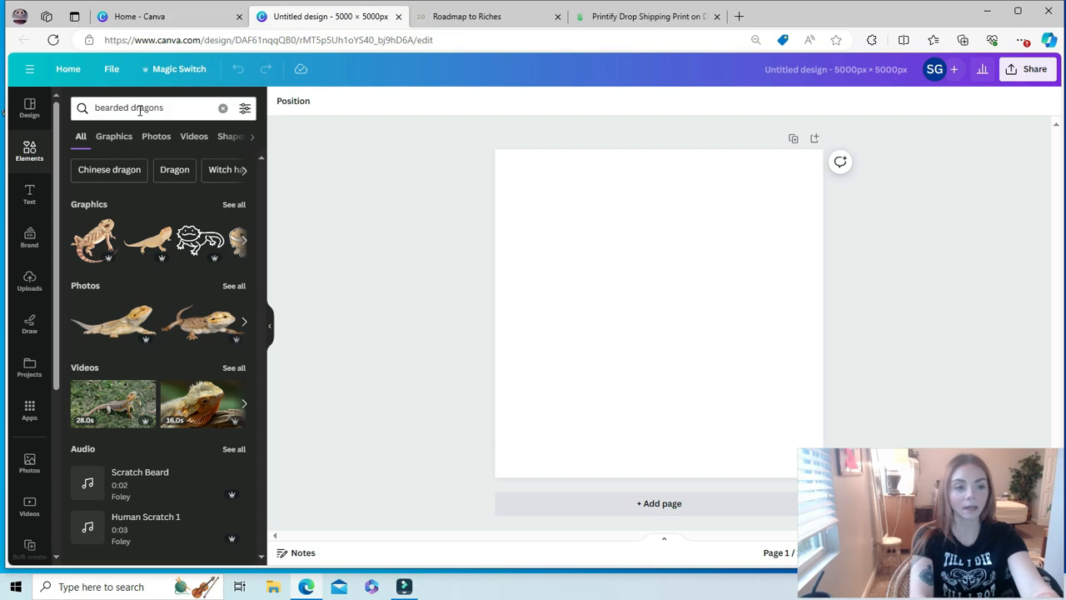
{"action": "left_click", "coordinate": [234, 205]}
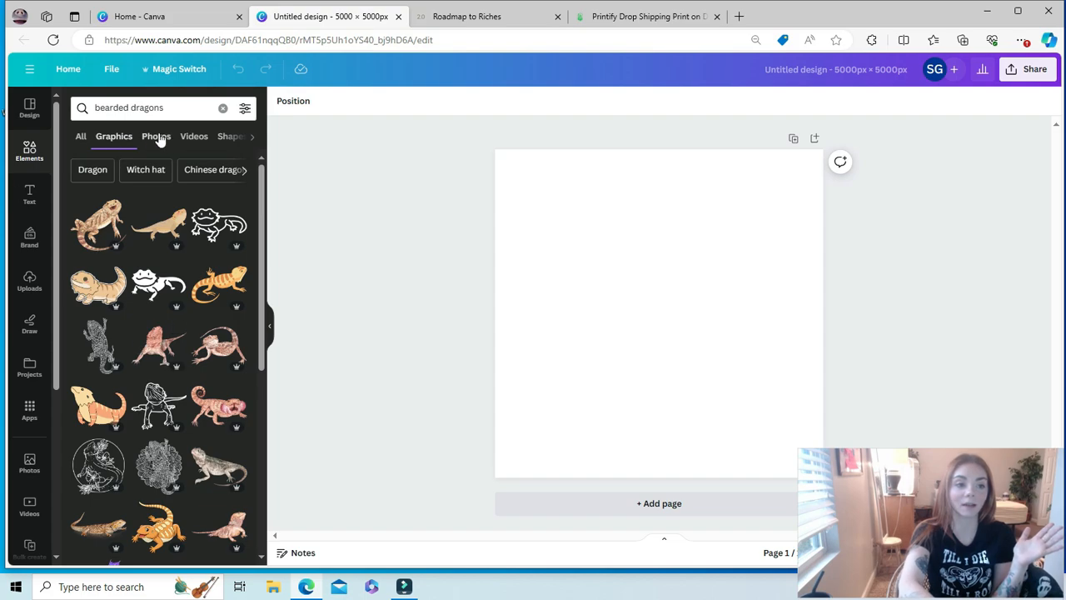
{"action": "left_click", "coordinate": [102, 223]}
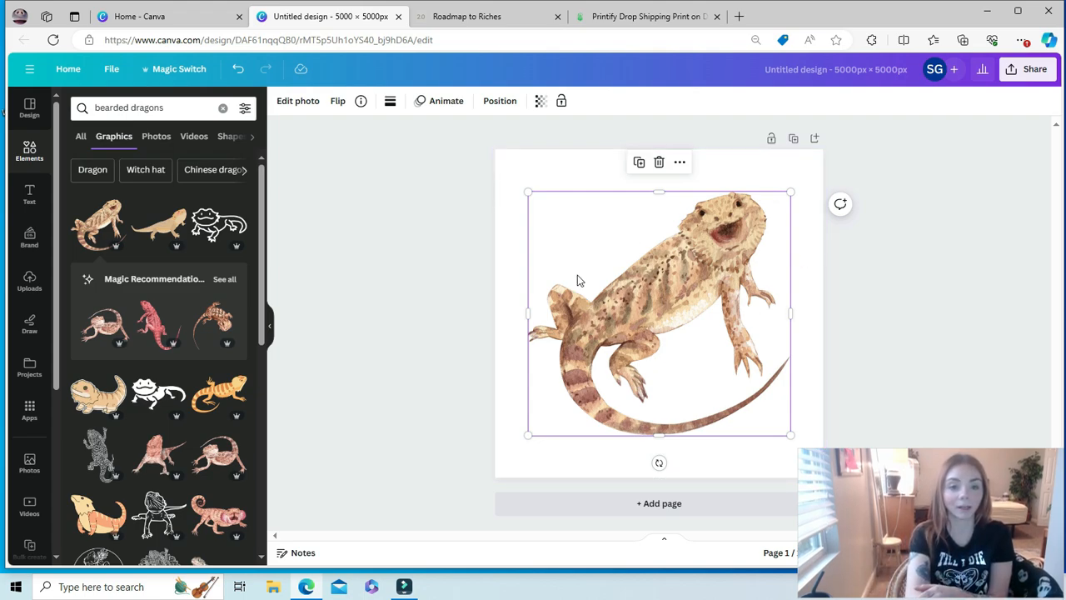
{"action": "left_click", "coordinate": [659, 163]}
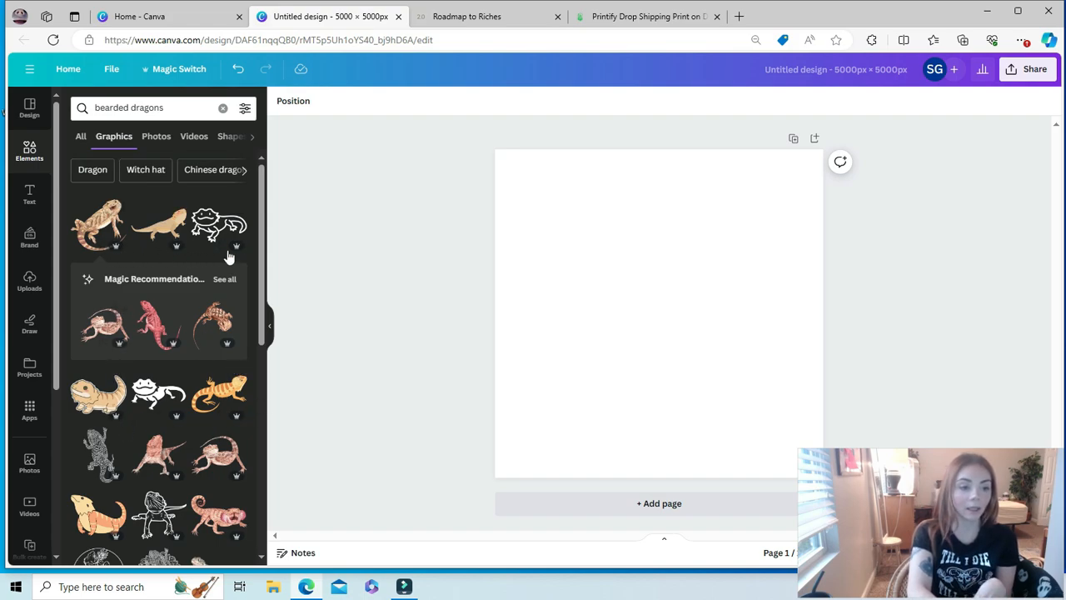
{"action": "left_click_drag", "start_coordinate": [261, 180], "coordinate": [251, 120]}
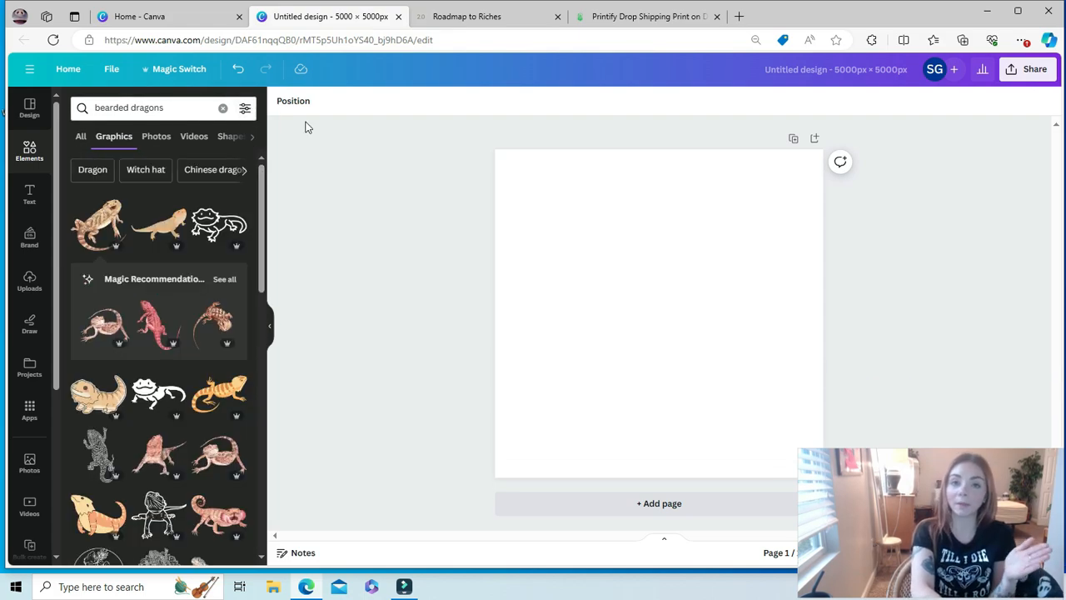
Filter the bearded dragon graphics by price to show only Free items
{"action": "left_click", "coordinate": [244, 110]}
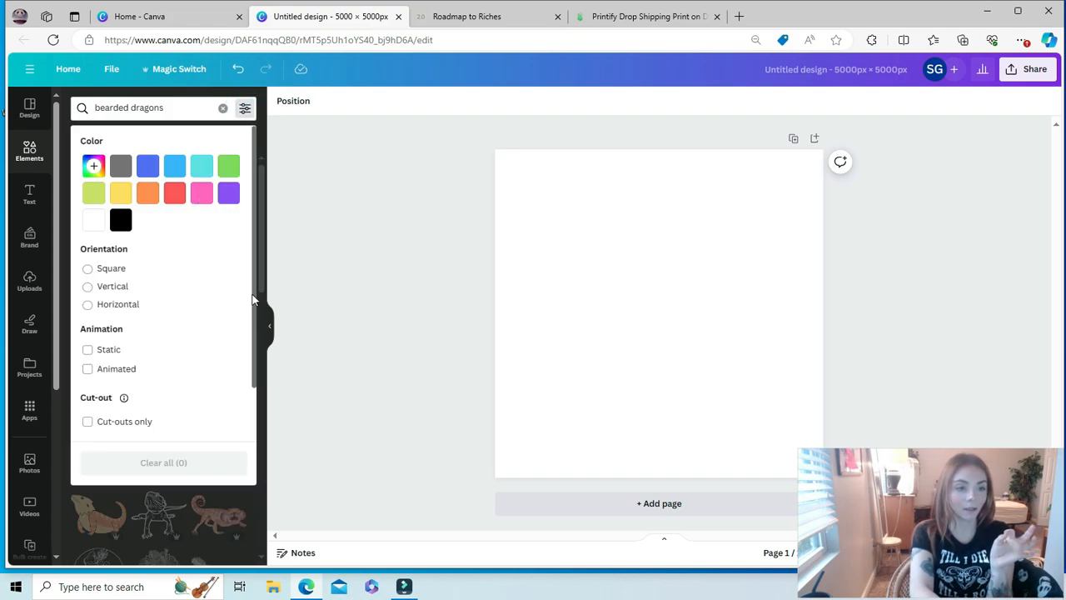
{"action": "scroll", "coordinate": [253, 284], "scroll_direction": "down", "scroll_amount": 1}
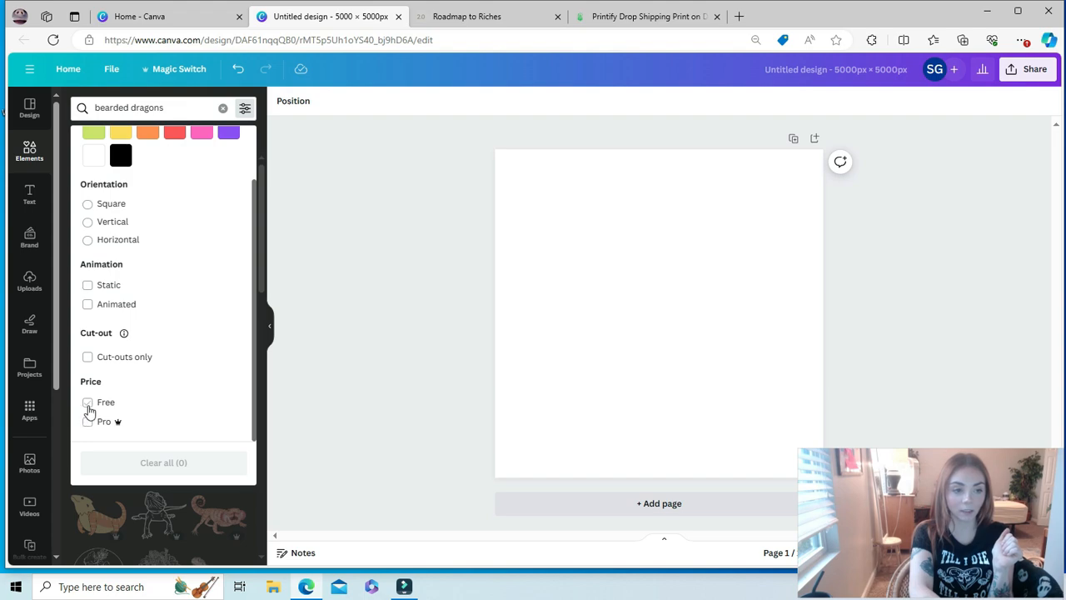
{"action": "left_click", "coordinate": [88, 402]}
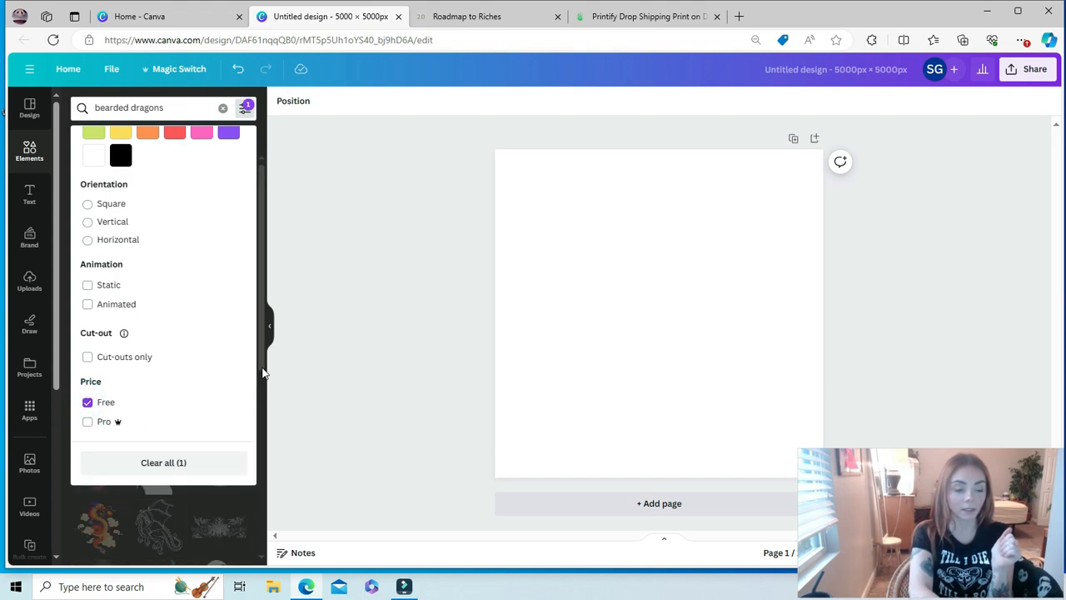
{"action": "left_click", "coordinate": [262, 368]}
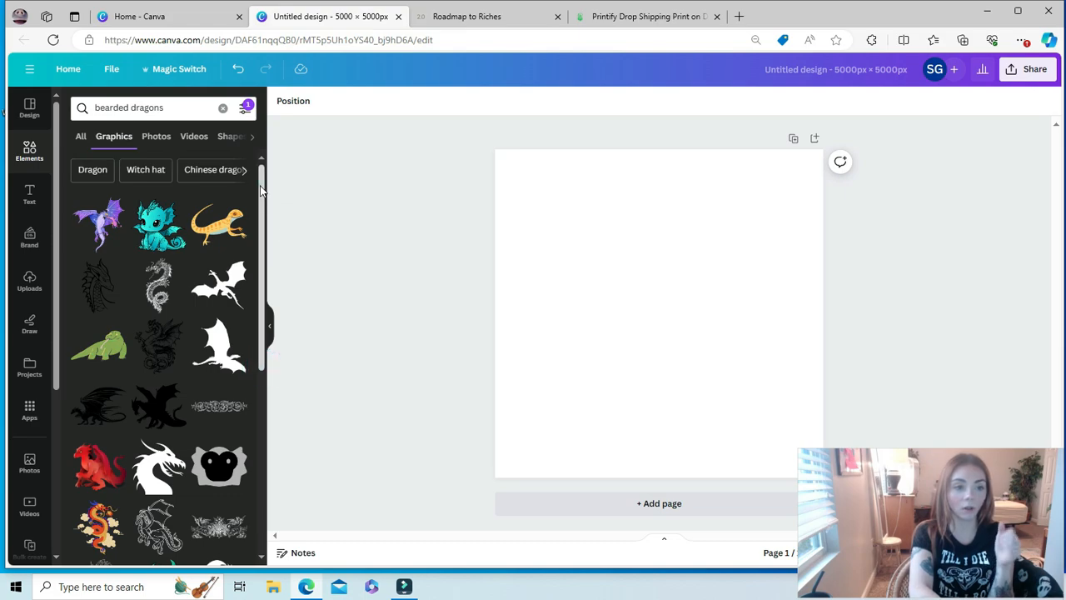
Look through the free graphics for a usable bearded dragon illustration
{"action": "left_click_drag", "start_coordinate": [259, 185], "coordinate": [261, 218]}
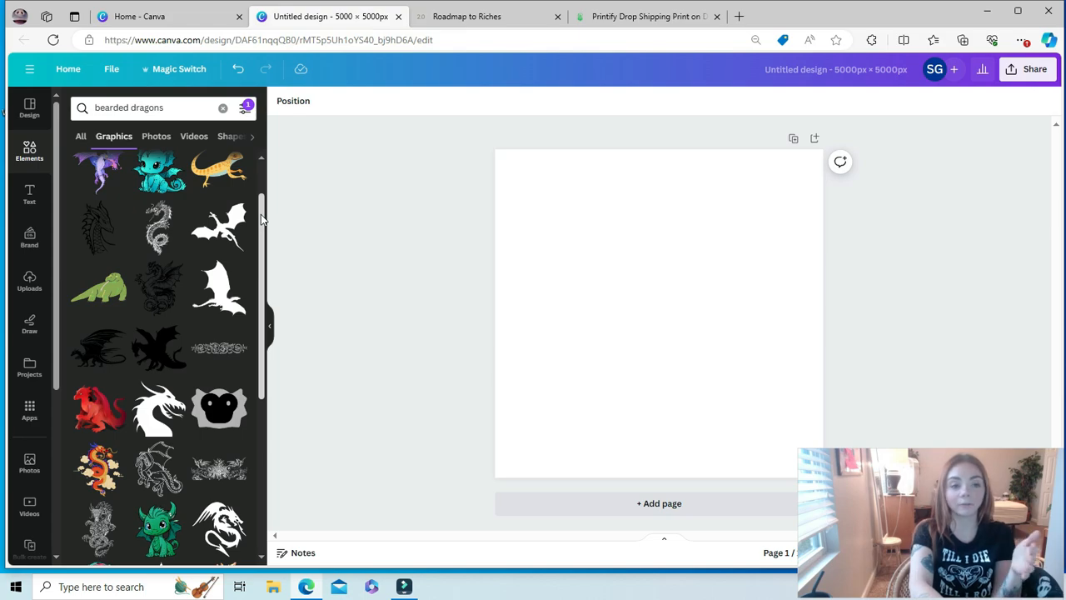
{"action": "left_click_drag", "start_coordinate": [261, 214], "coordinate": [273, 400]}
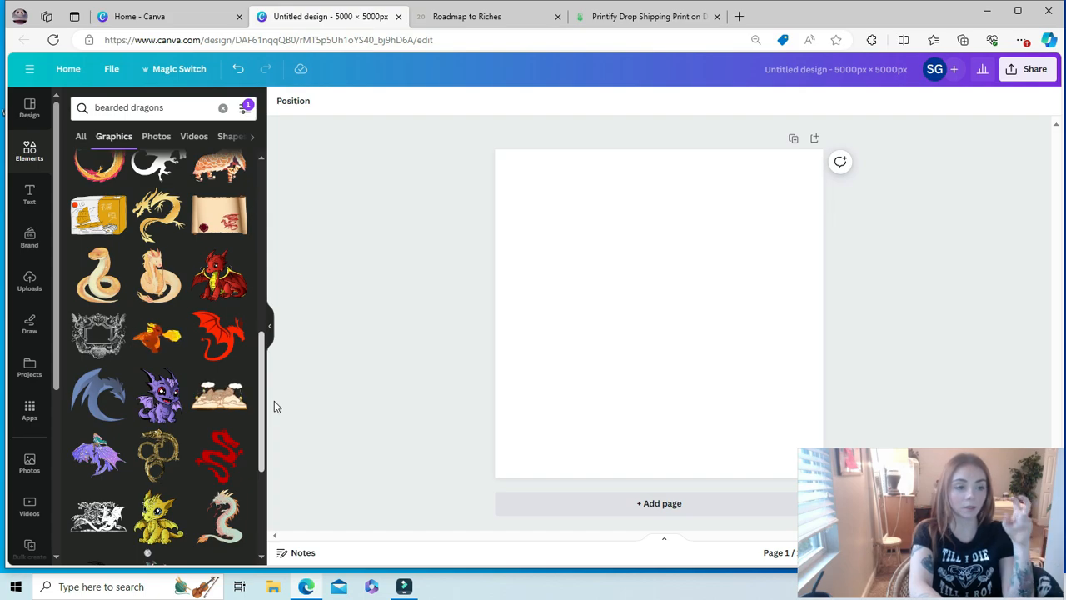
{"action": "left_click_drag", "start_coordinate": [274, 401], "coordinate": [282, 594]}
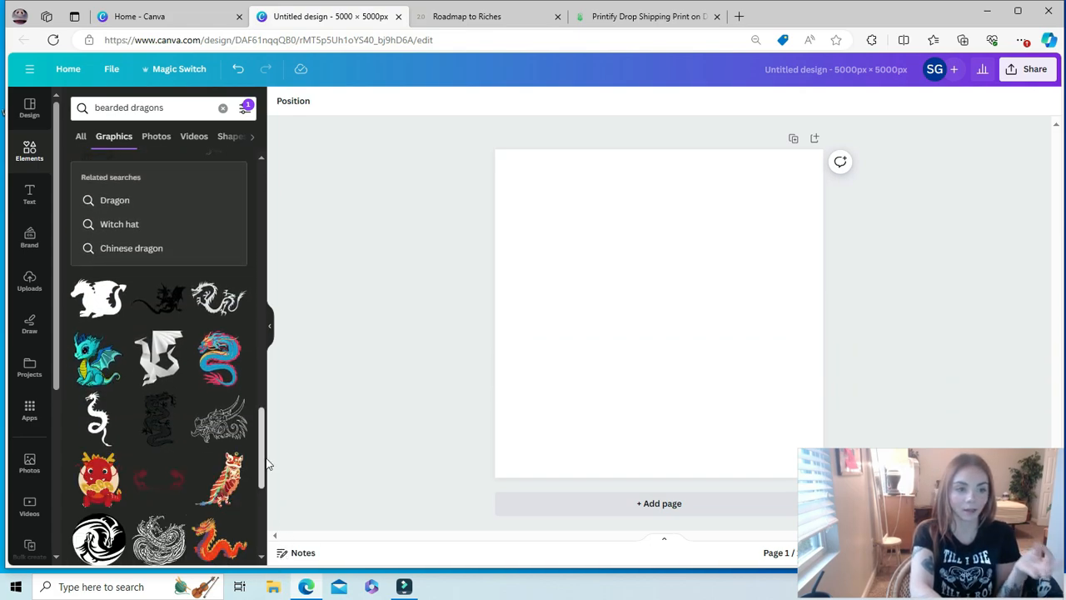
{"action": "left_click_drag", "start_coordinate": [260, 421], "coordinate": [271, 532]}
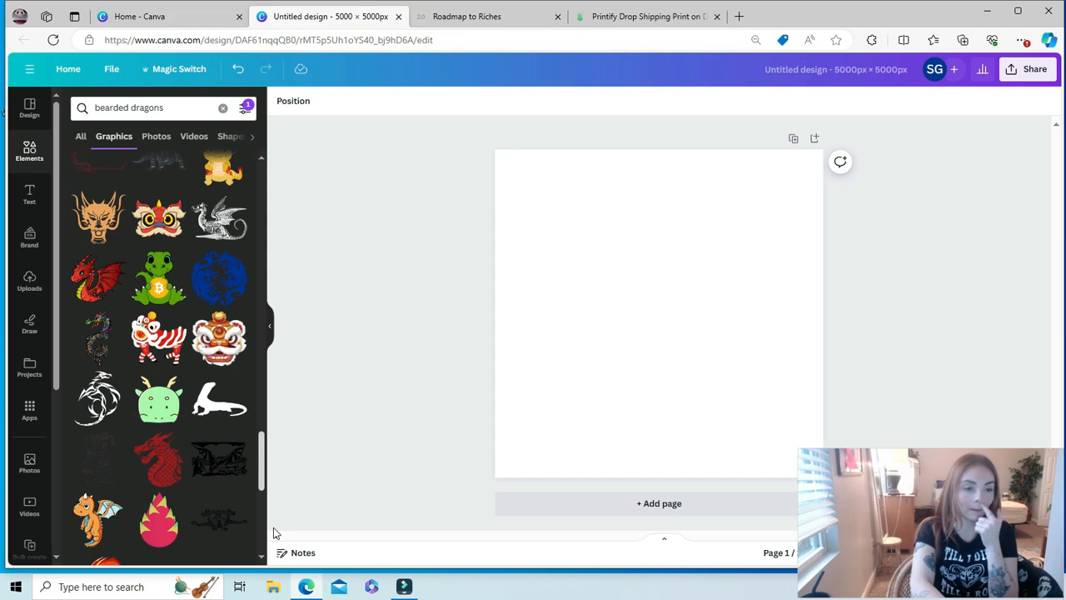
{"action": "left_click_drag", "start_coordinate": [273, 527], "coordinate": [277, 596]}
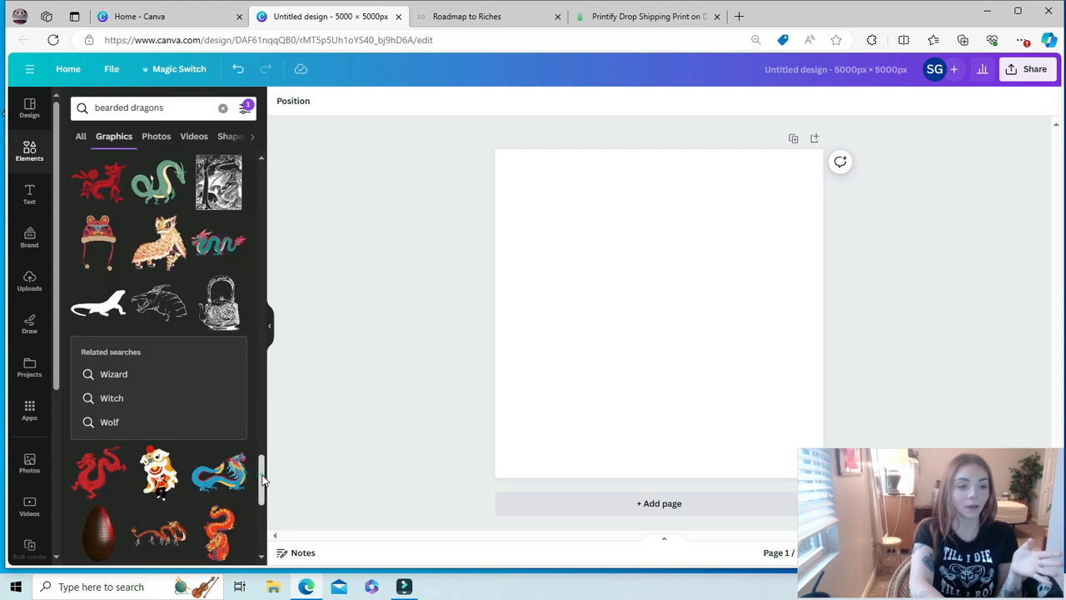
{"action": "left_click_drag", "start_coordinate": [261, 473], "coordinate": [255, 149]}
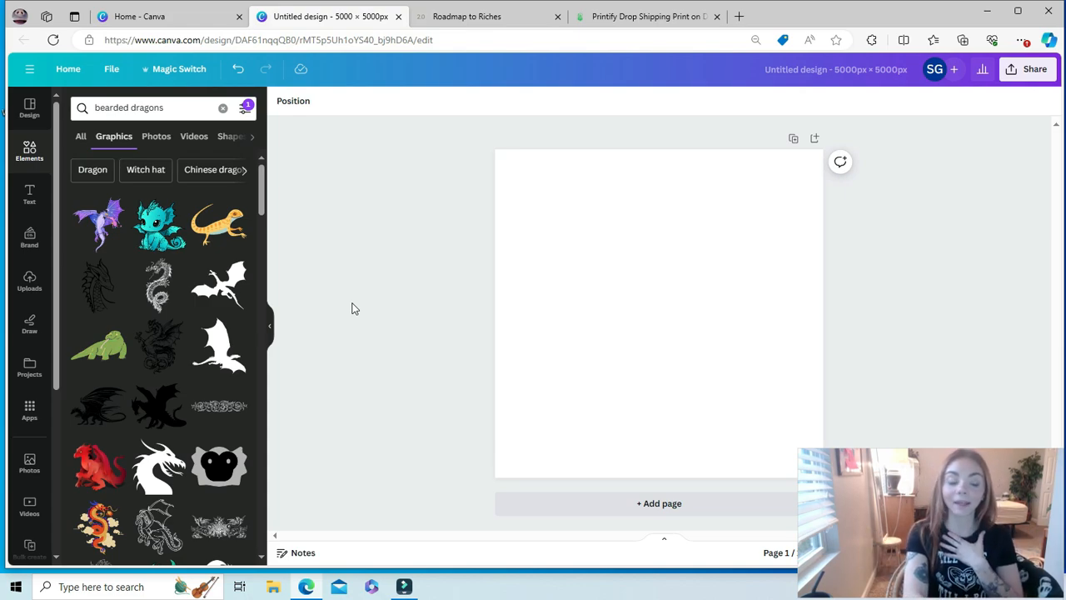
Change the price filter of the graphics search from Free to Pro
{"action": "left_click", "coordinate": [245, 108]}
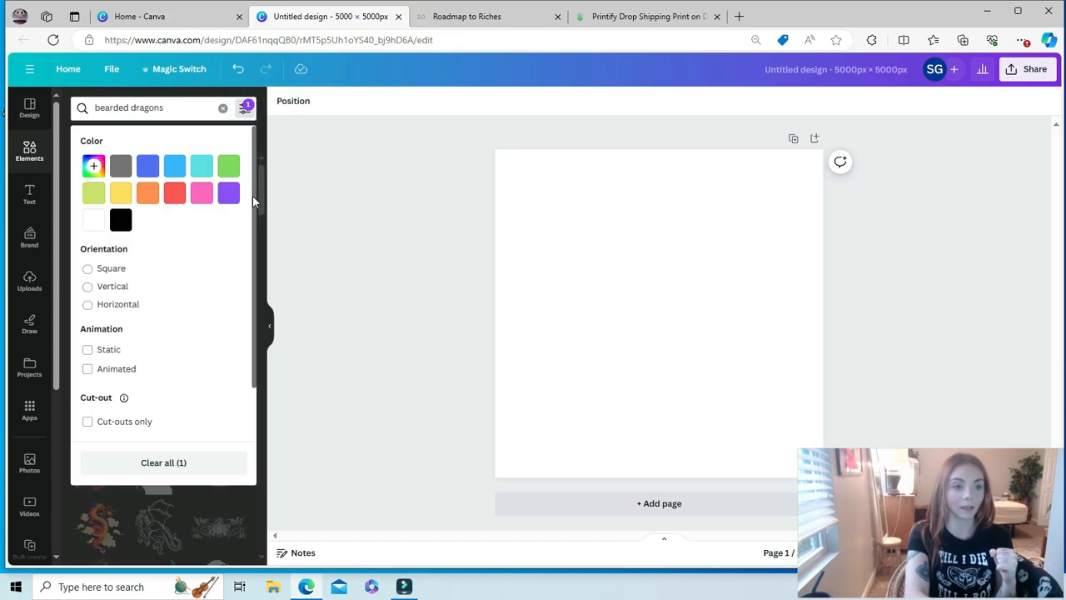
{"action": "left_click_drag", "start_coordinate": [253, 196], "coordinate": [239, 433]}
{"action": "left_click", "coordinate": [87, 422]}
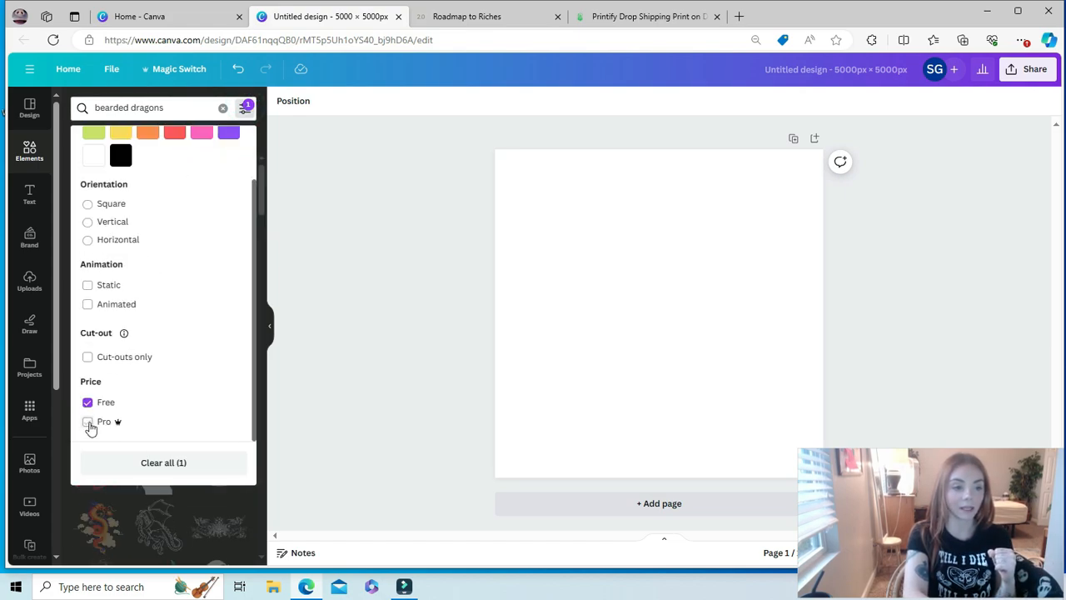
{"action": "left_click", "coordinate": [87, 403]}
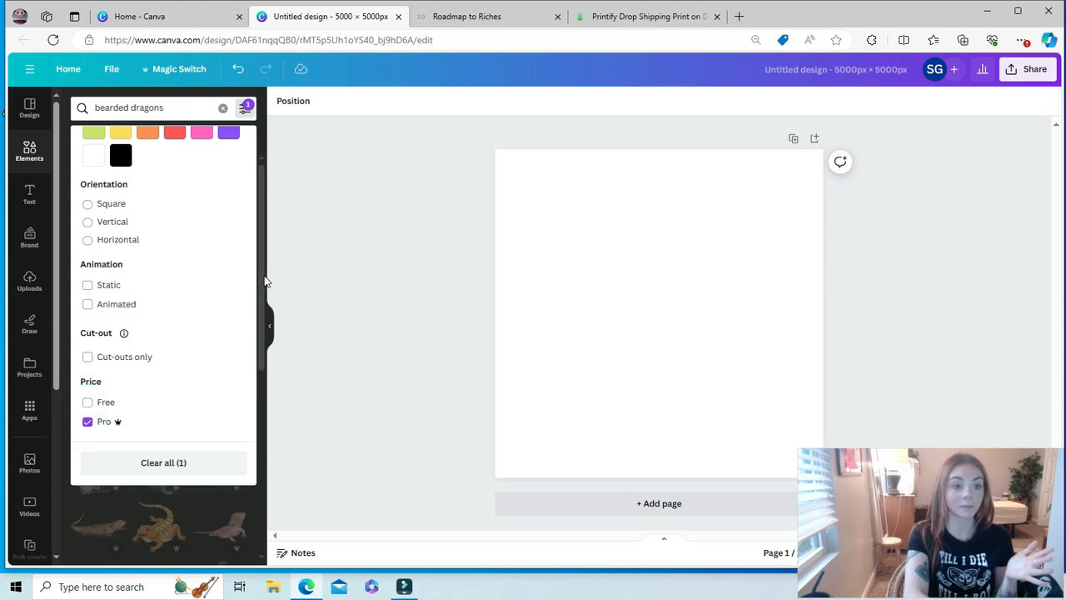
{"action": "left_click", "coordinate": [275, 270]}
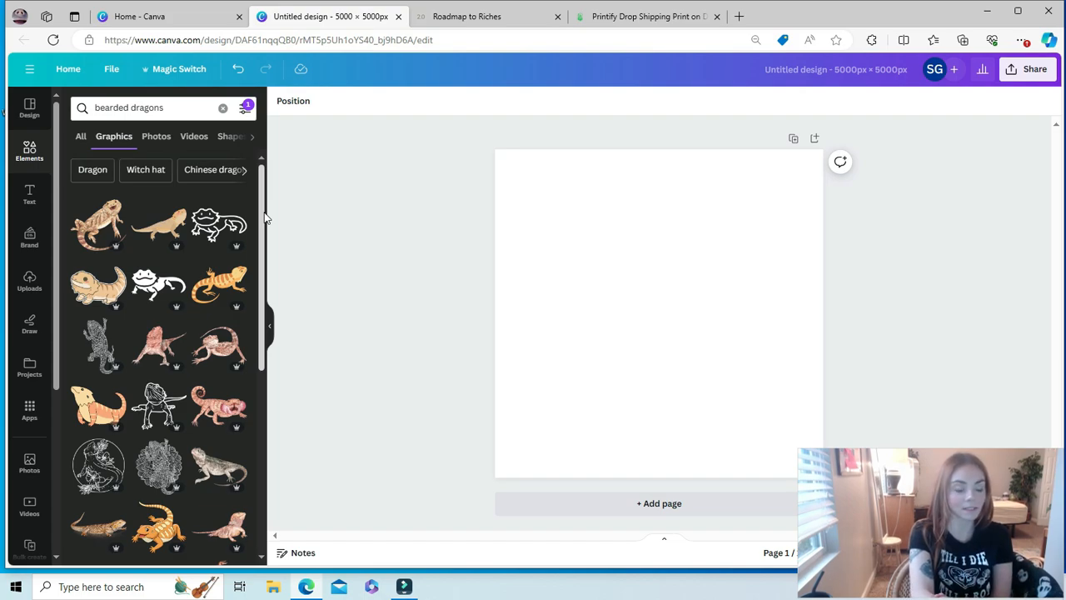
Add the pink front-facing bearded dragon in the page's upper-left corner and the blue-grey one beside it, both scaled down
{"action": "left_click_drag", "start_coordinate": [260, 200], "coordinate": [268, 511]}
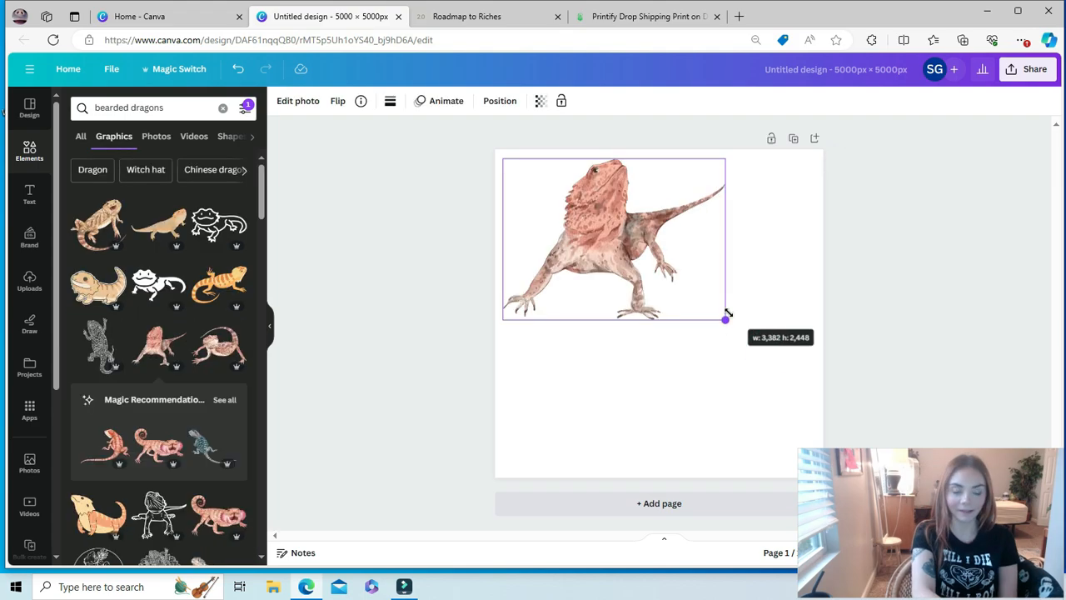
{"action": "left_click_drag", "start_coordinate": [725, 317], "coordinate": [630, 276]}
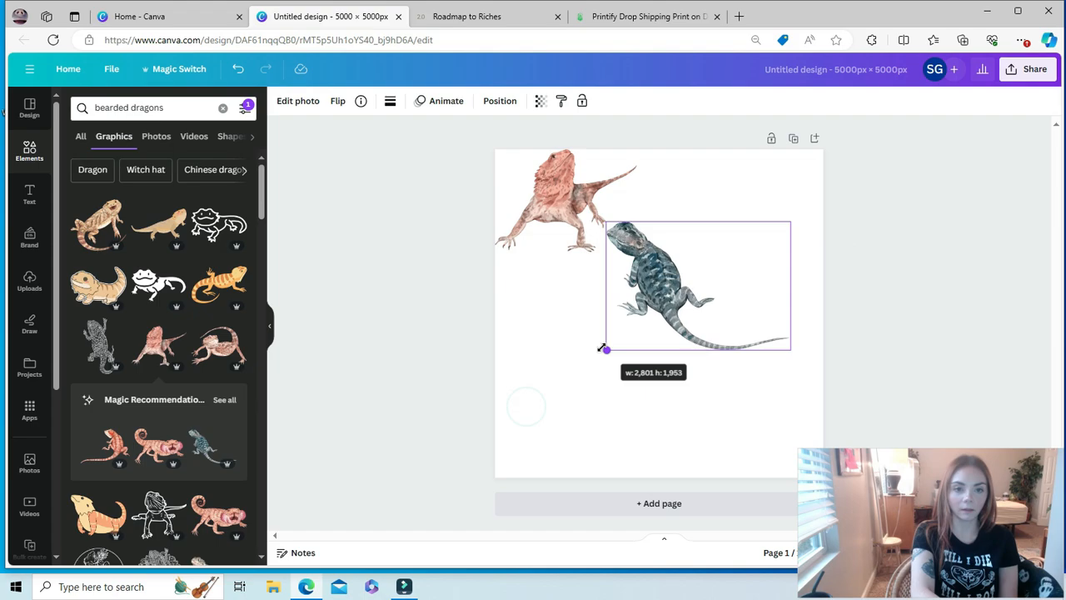
{"action": "left_click_drag", "start_coordinate": [602, 350], "coordinate": [626, 336]}
{"action": "left_click_drag", "start_coordinate": [700, 281], "coordinate": [680, 254]}
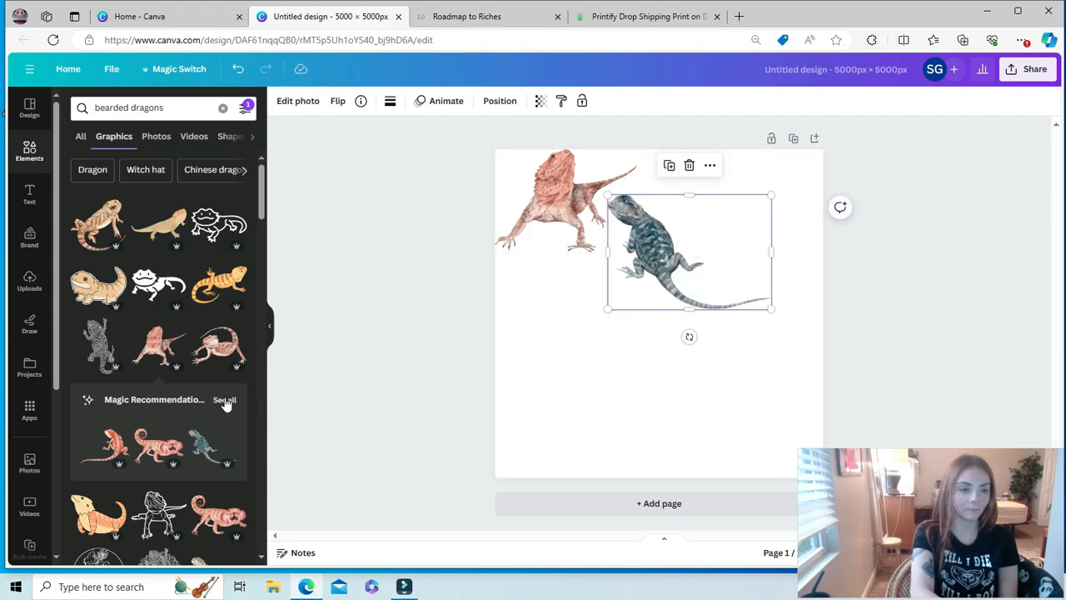
Add the brown bearded dragon with the raised, curved tail, scale it down and place it below the pink one
{"action": "left_click", "coordinate": [217, 354]}
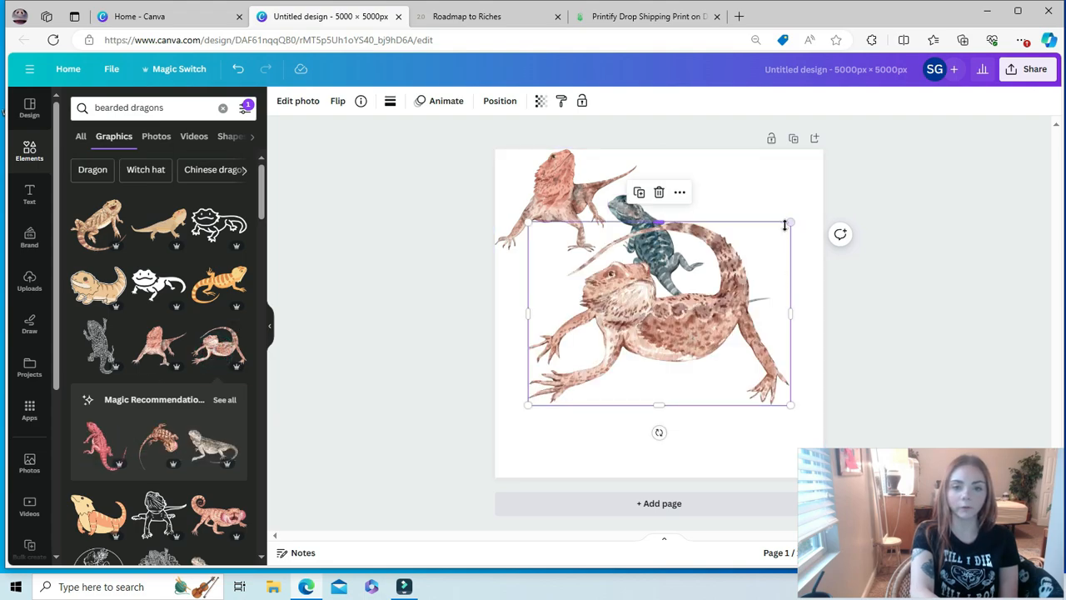
{"action": "left_click_drag", "start_coordinate": [788, 222], "coordinate": [659, 288]}
{"action": "left_click_drag", "start_coordinate": [622, 349], "coordinate": [594, 306]}
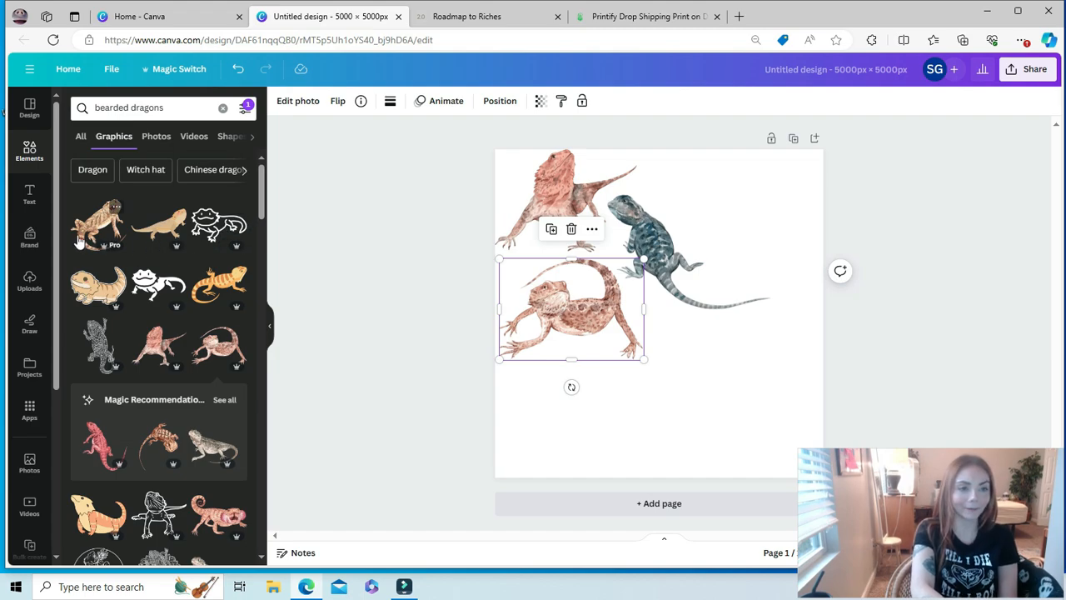
Add the tan open-mouthed bearded dragon, scale it down and place it in the page's upper-right corner
{"action": "left_click", "coordinate": [103, 230]}
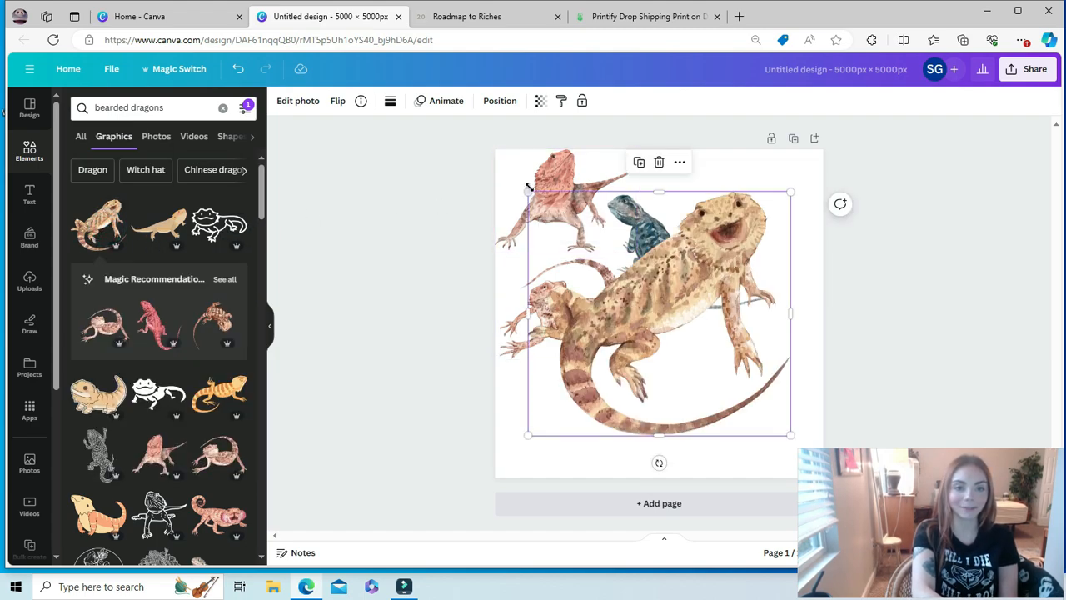
{"action": "left_click_drag", "start_coordinate": [528, 191], "coordinate": [694, 347]}
{"action": "left_click_drag", "start_coordinate": [752, 409], "coordinate": [788, 215]}
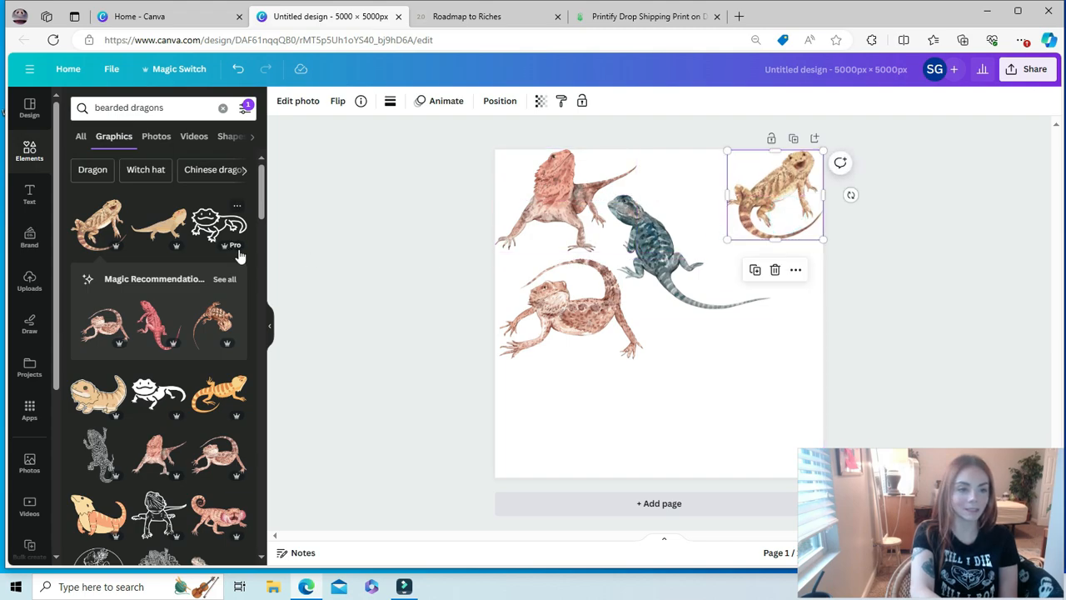
Add the red bearded dragon with the curled tail, scale it down and place it in the page's lower-right area
{"action": "left_click", "coordinate": [157, 326]}
{"action": "left_click_drag", "start_coordinate": [541, 183], "coordinate": [689, 345]}
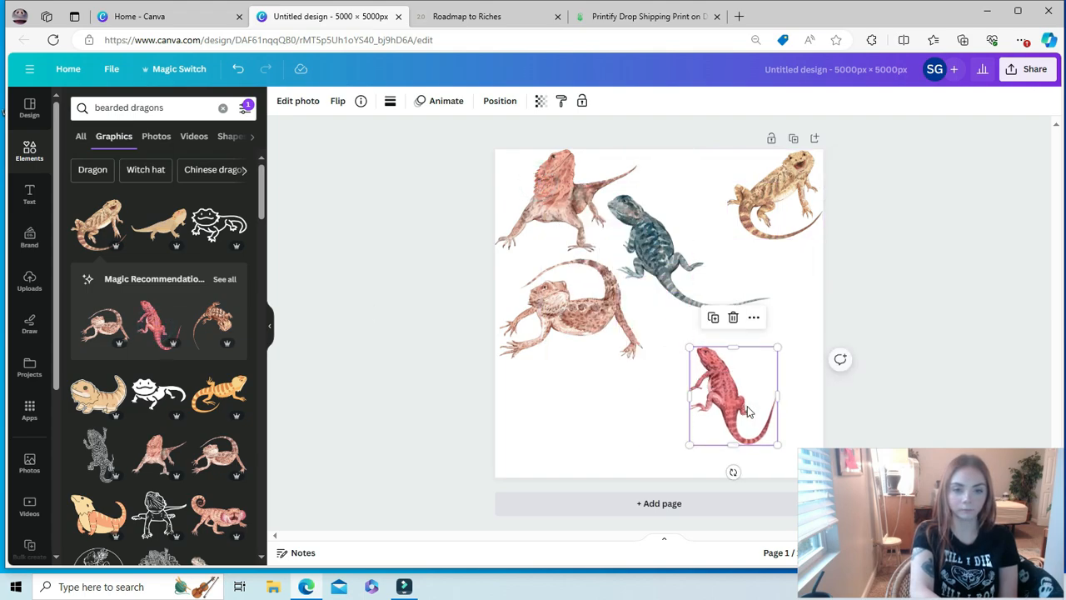
{"action": "left_click_drag", "start_coordinate": [746, 406], "coordinate": [717, 422]}
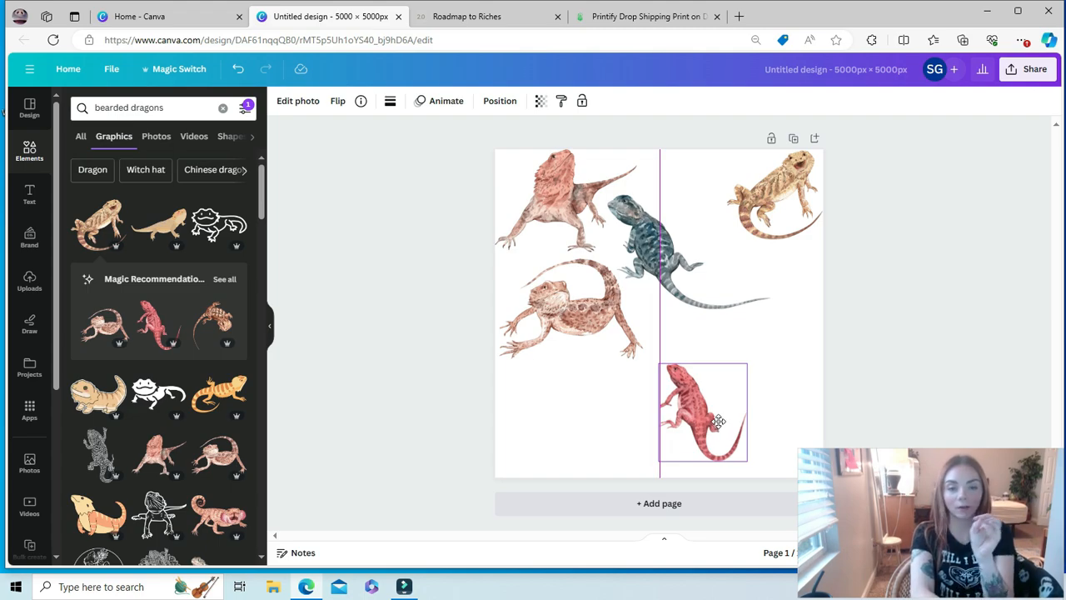
{"action": "left_click_drag", "start_coordinate": [717, 421], "coordinate": [746, 410]}
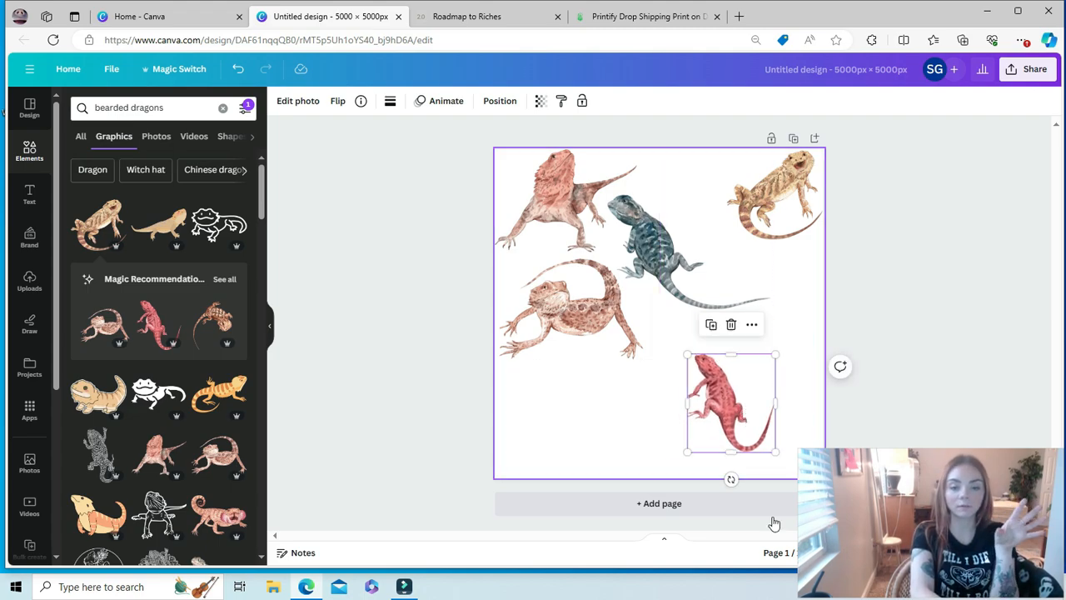
Try shifting the pink bearded dragon slightly past the page's left edge
{"action": "left_click_drag", "start_coordinate": [875, 491], "coordinate": [900, 283]}
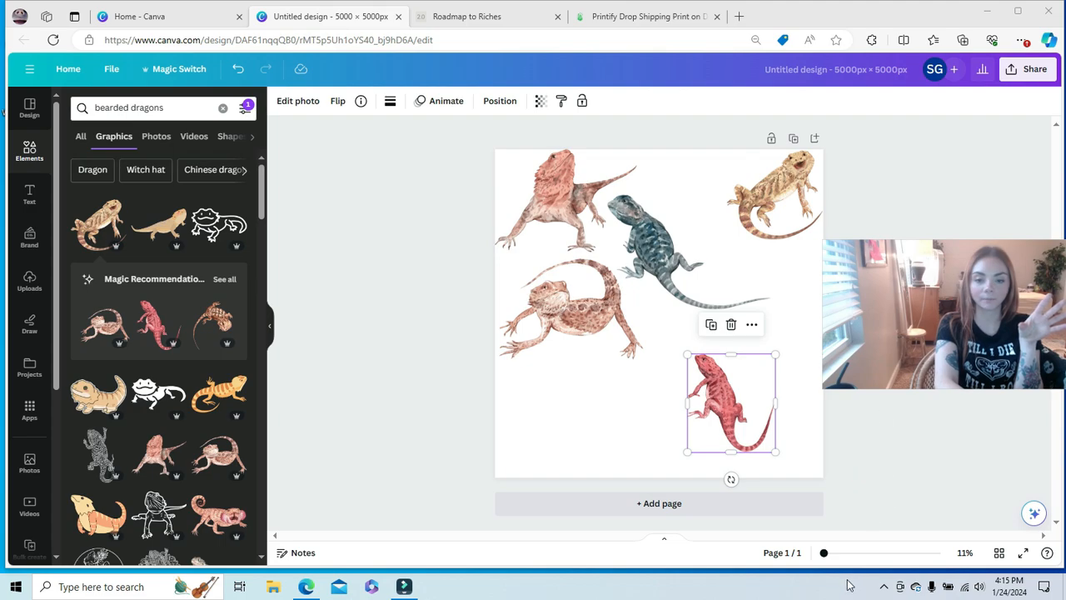
{"action": "left_click_drag", "start_coordinate": [823, 552], "coordinate": [841, 552]}
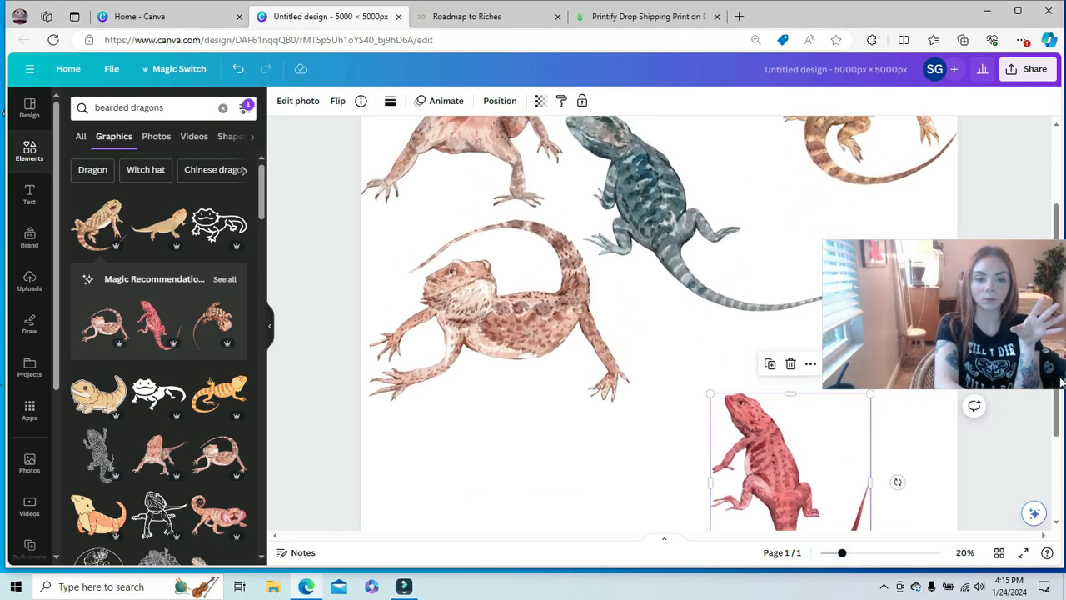
{"action": "scroll", "coordinate": [1053, 350], "scroll_direction": "up", "scroll_amount": 3}
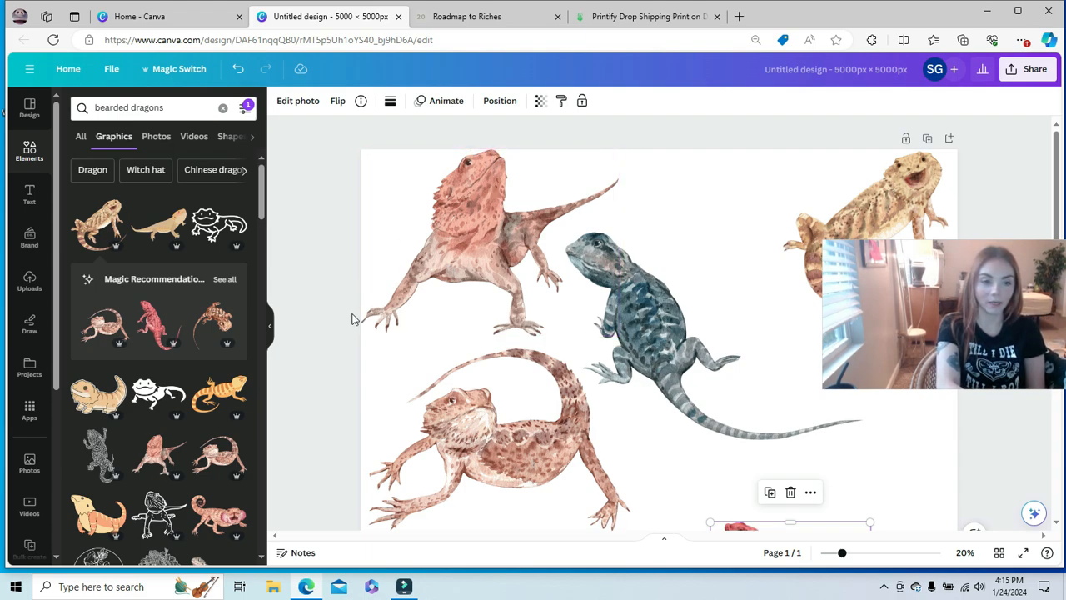
{"action": "left_click_drag", "start_coordinate": [408, 316], "coordinate": [398, 319]}
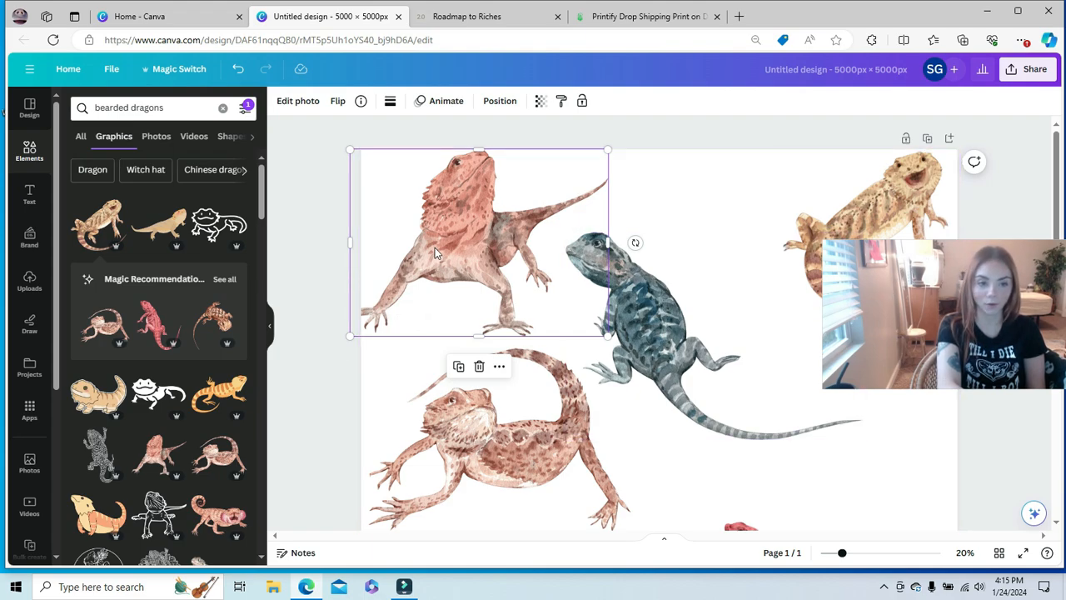
{"action": "mouse_move", "coordinate": [438, 253]}
{"action": "left_mouse_down"}
{"action": "mouse_move", "coordinate": [456, 248]}
{"action": "mouse_move", "coordinate": [444, 247]}
{"action": "left_mouse_up"}
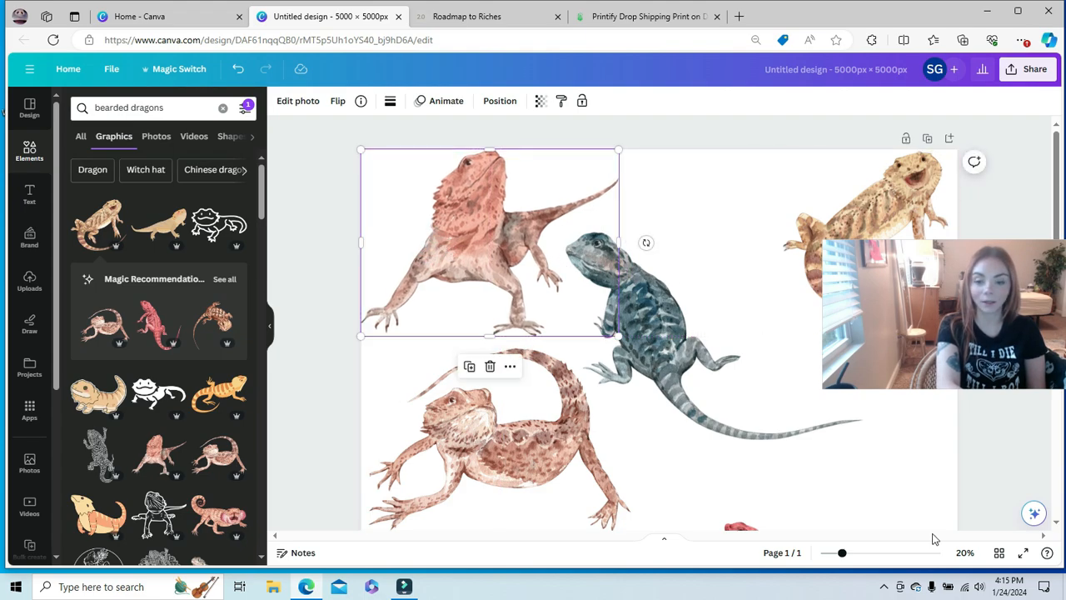
{"action": "left_click_drag", "start_coordinate": [840, 556], "coordinate": [824, 553]}
{"action": "left_click", "coordinate": [871, 475]}
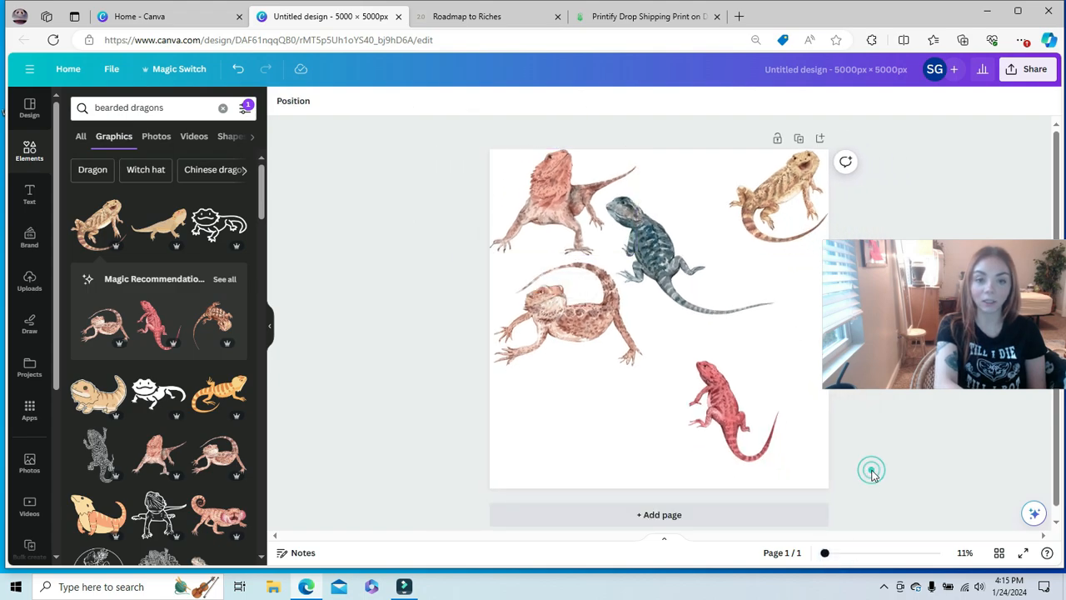
Duplicate the red dragon, run the two across the bottom and top edges in vertical alignment, and lower the tan dragon slightly
{"action": "left_click", "coordinate": [723, 424]}
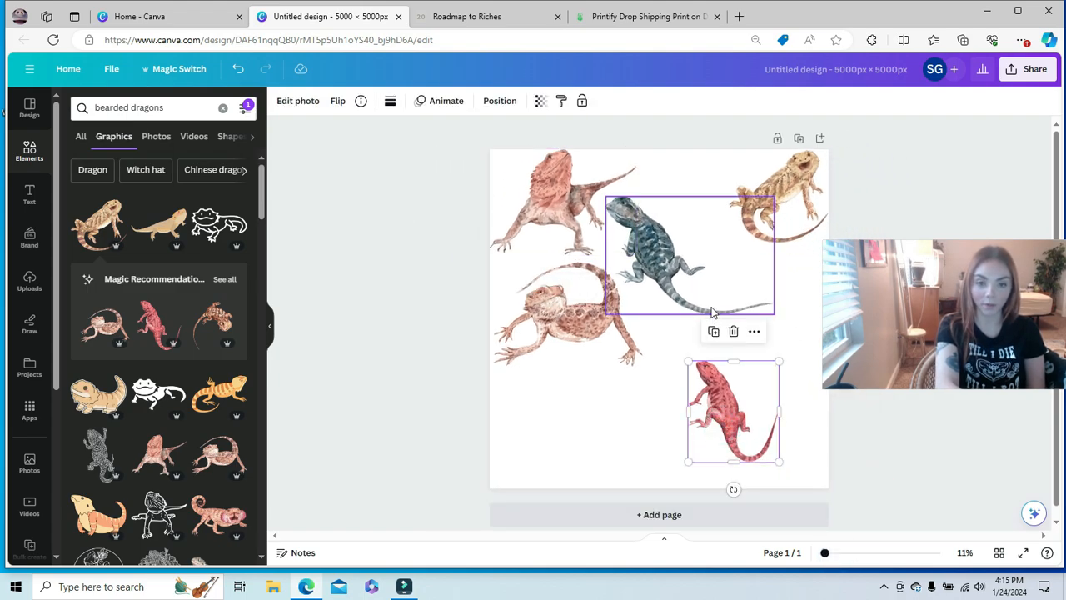
{"action": "left_click", "coordinate": [713, 332]}
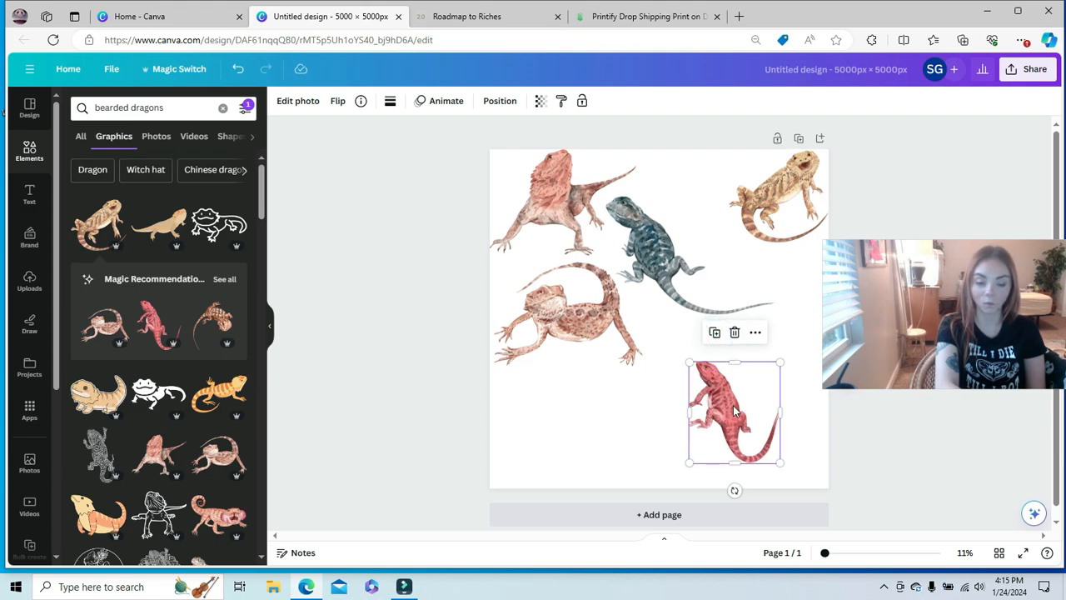
{"action": "left_click_drag", "start_coordinate": [734, 410], "coordinate": [699, 482]}
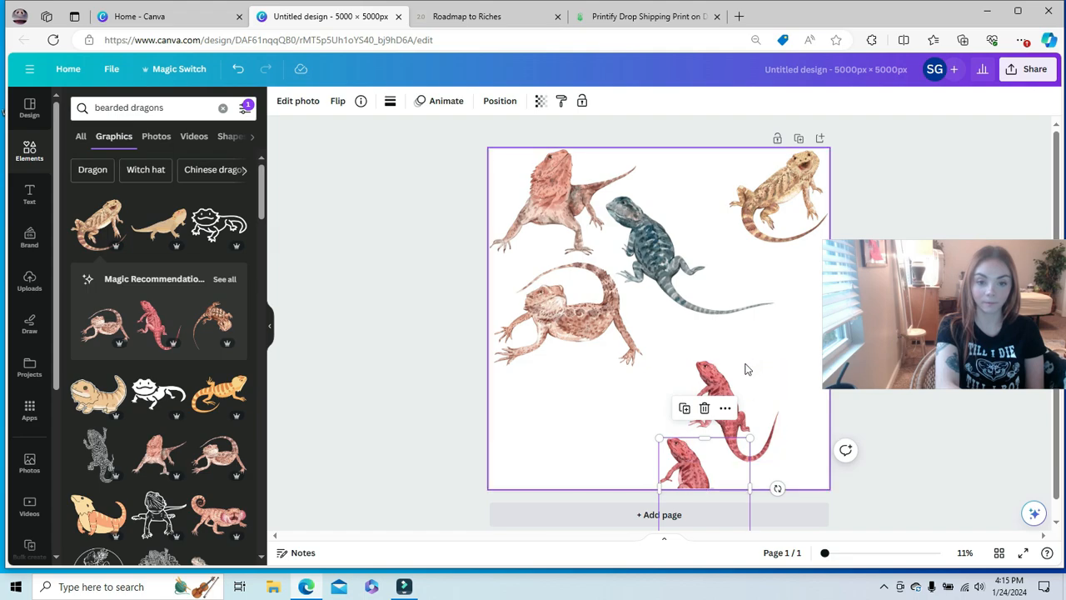
{"action": "left_click_drag", "start_coordinate": [735, 383], "coordinate": [763, 351]}
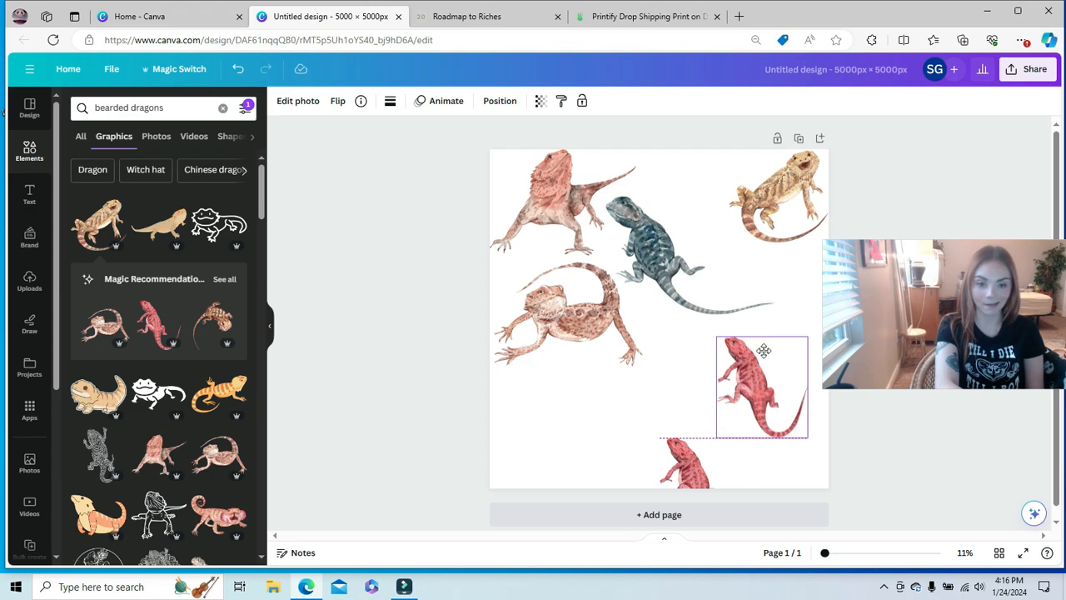
{"action": "left_click_drag", "start_coordinate": [763, 351], "coordinate": [756, 453]}
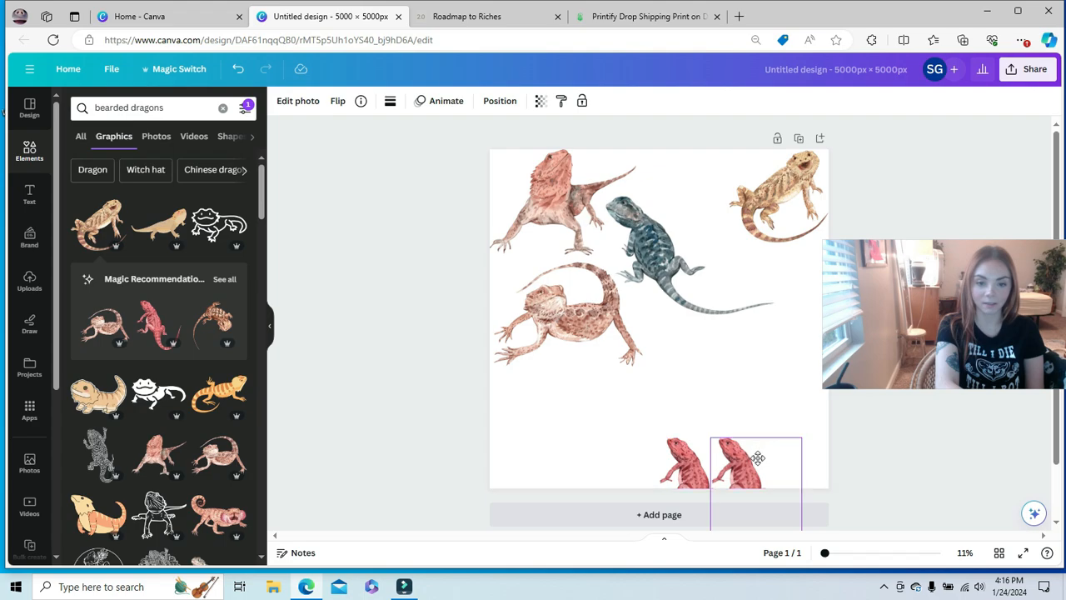
{"action": "left_click_drag", "start_coordinate": [757, 451], "coordinate": [706, 117]}
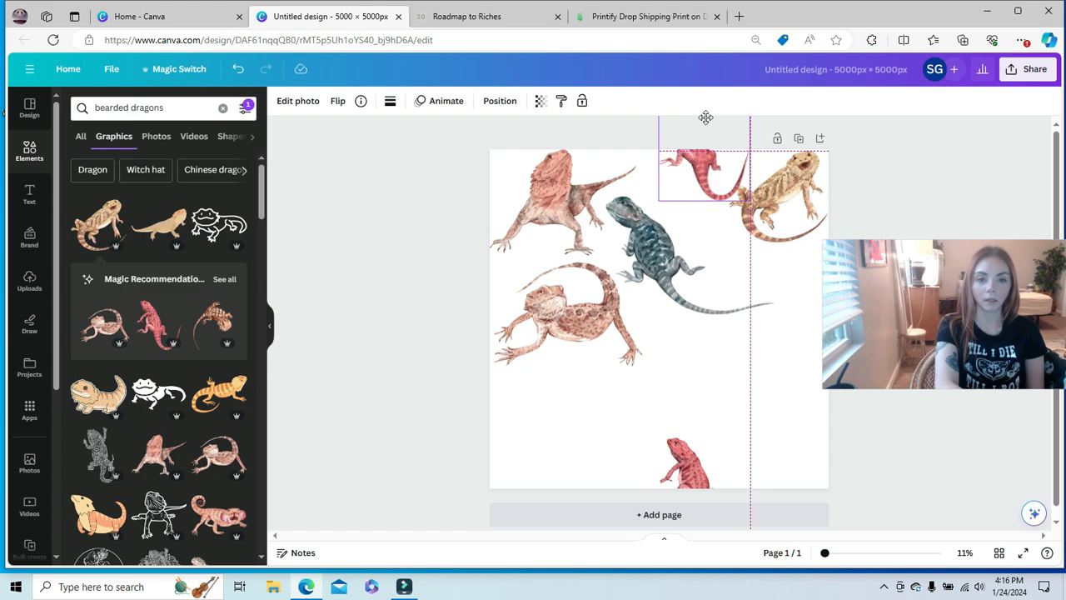
{"action": "left_click_drag", "start_coordinate": [705, 117], "coordinate": [707, 116]}
{"action": "left_click_drag", "start_coordinate": [790, 196], "coordinate": [786, 210]}
{"action": "left_click", "coordinate": [978, 185]}
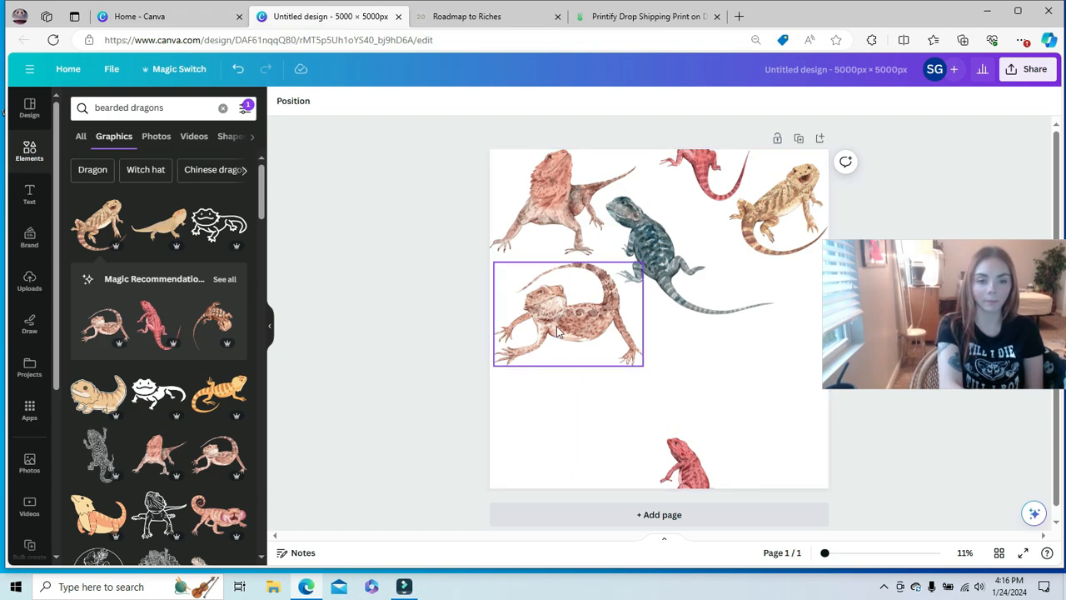
Duplicate the brown curved-tail dragon and place the two at the same height, running off the page's left and right edges
{"action": "left_click_drag", "start_coordinate": [557, 325], "coordinate": [825, 303]}
{"action": "left_click", "coordinate": [470, 232]}
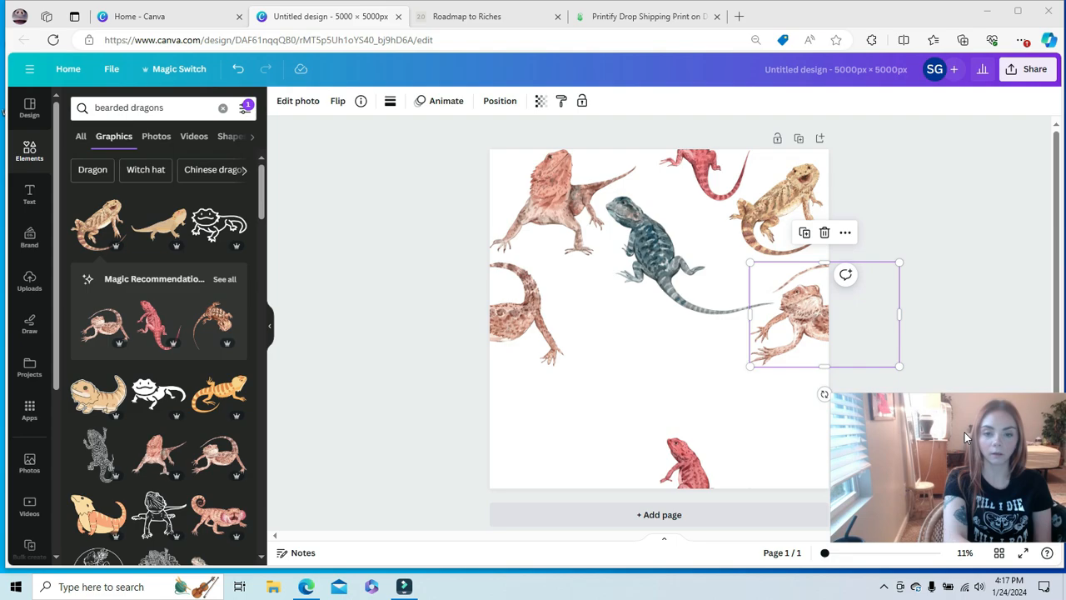
{"action": "left_click", "coordinate": [846, 325]}
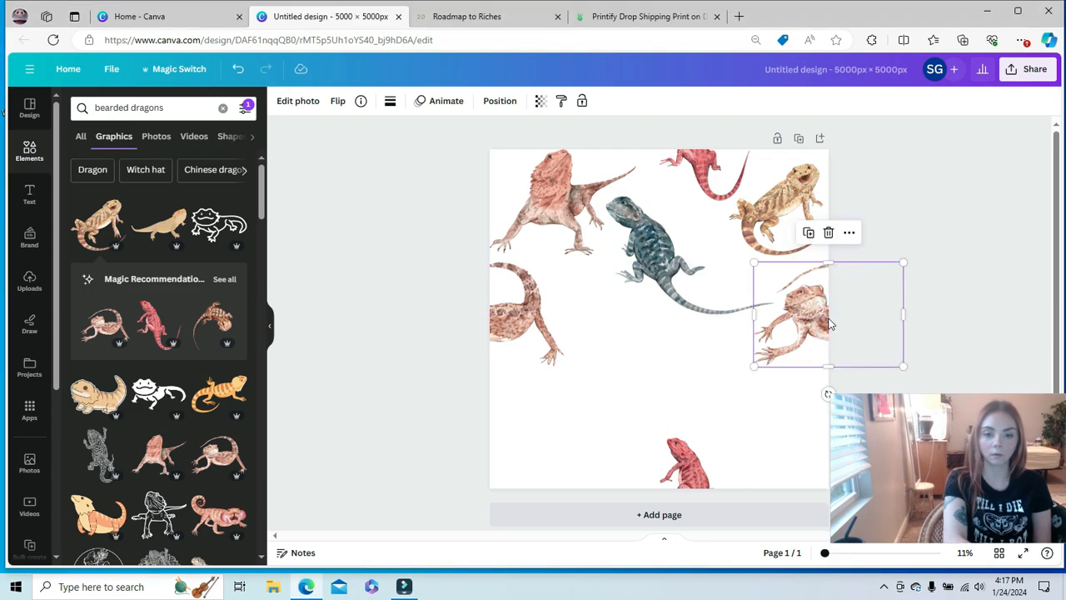
{"action": "left_click_drag", "start_coordinate": [813, 315], "coordinate": [818, 314]}
{"action": "left_click", "coordinate": [934, 198]}
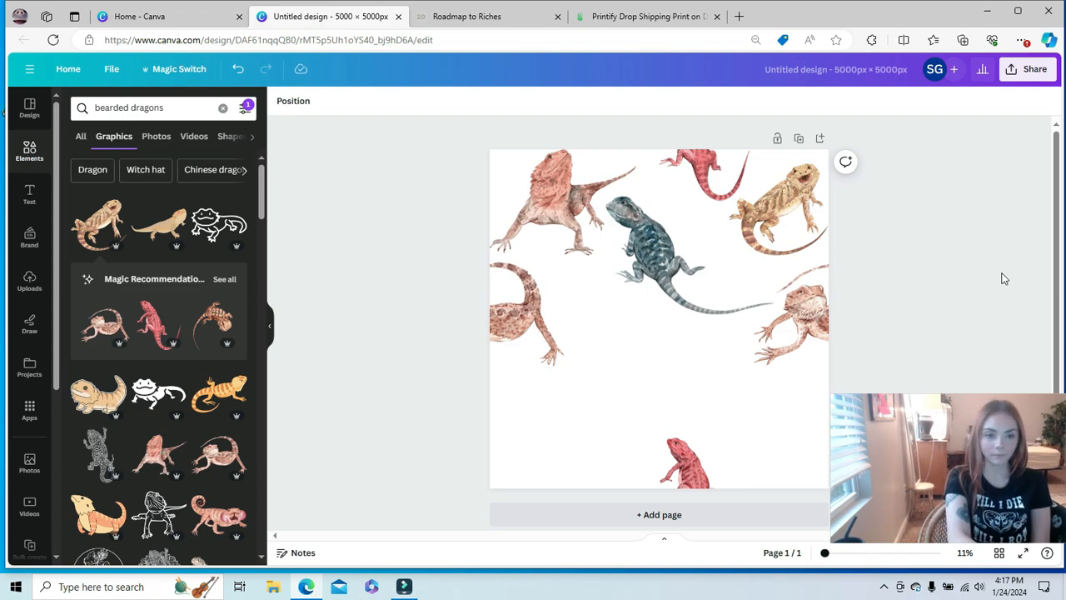
From the full magic recommendations, add the grey bearded dragon, scale it down and place it below the blue-grey one
{"action": "left_click", "coordinate": [225, 280]}
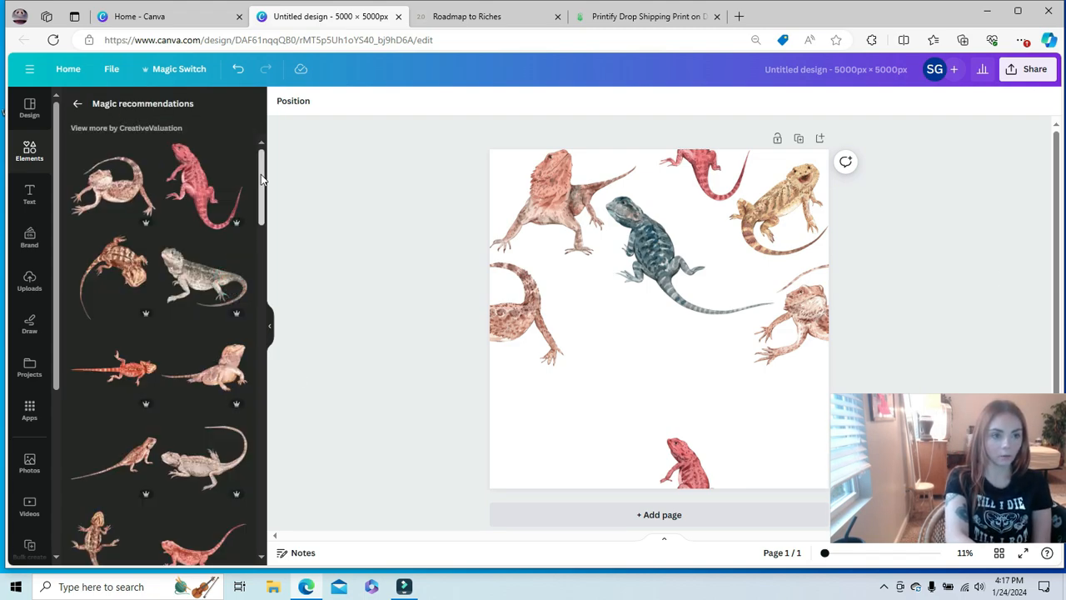
{"action": "scroll", "coordinate": [262, 213], "scroll_direction": "down", "scroll_amount": 5}
{"action": "left_click_drag", "start_coordinate": [263, 219], "coordinate": [265, 177]}
{"action": "left_click", "coordinate": [213, 275]}
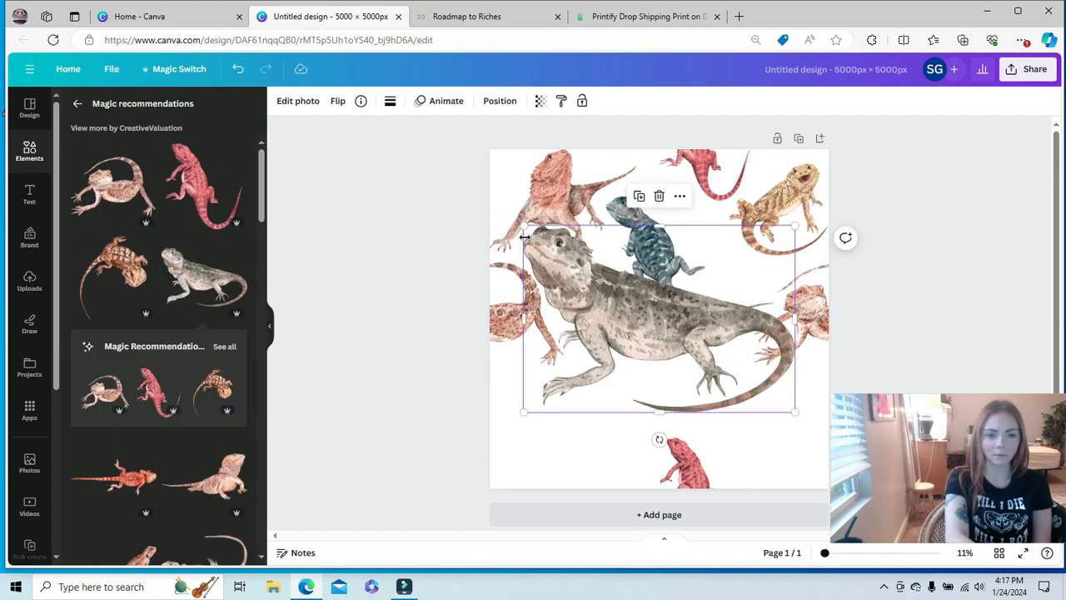
{"action": "left_click_drag", "start_coordinate": [523, 222], "coordinate": [660, 348]}
{"action": "left_click_drag", "start_coordinate": [754, 385], "coordinate": [730, 410]}
{"action": "left_click_drag", "start_coordinate": [697, 378], "coordinate": [698, 375]}
Add the orange-red top-view dragon, scale it down, and place it and a duplicate across the page's lower left and right edges
{"action": "left_click", "coordinate": [121, 488]}
{"action": "left_click_drag", "start_coordinate": [700, 320], "coordinate": [544, 436]}
{"action": "left_click_drag", "start_coordinate": [636, 490], "coordinate": [616, 482]}
{"action": "mouse_move", "coordinate": [565, 436]}
{"action": "left_mouse_down"}
{"action": "mouse_move", "coordinate": [583, 439]}
{"action": "mouse_move", "coordinate": [561, 433]}
{"action": "left_mouse_up"}
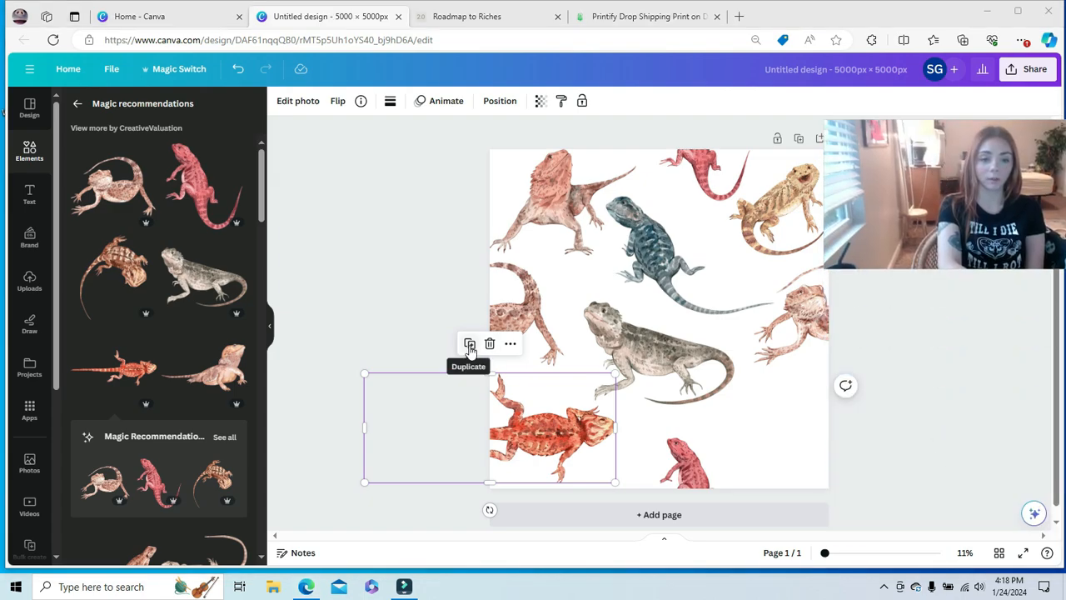
{"action": "left_click_drag", "start_coordinate": [537, 447], "coordinate": [875, 445]}
Even out the spacing by repositioning the grey, blue-grey, tan and pink bearded dragons on the page
{"action": "left_click_drag", "start_coordinate": [694, 364], "coordinate": [726, 383]}
{"action": "left_click", "coordinate": [666, 265]}
{"action": "left_click_drag", "start_coordinate": [666, 264], "coordinate": [674, 270]}
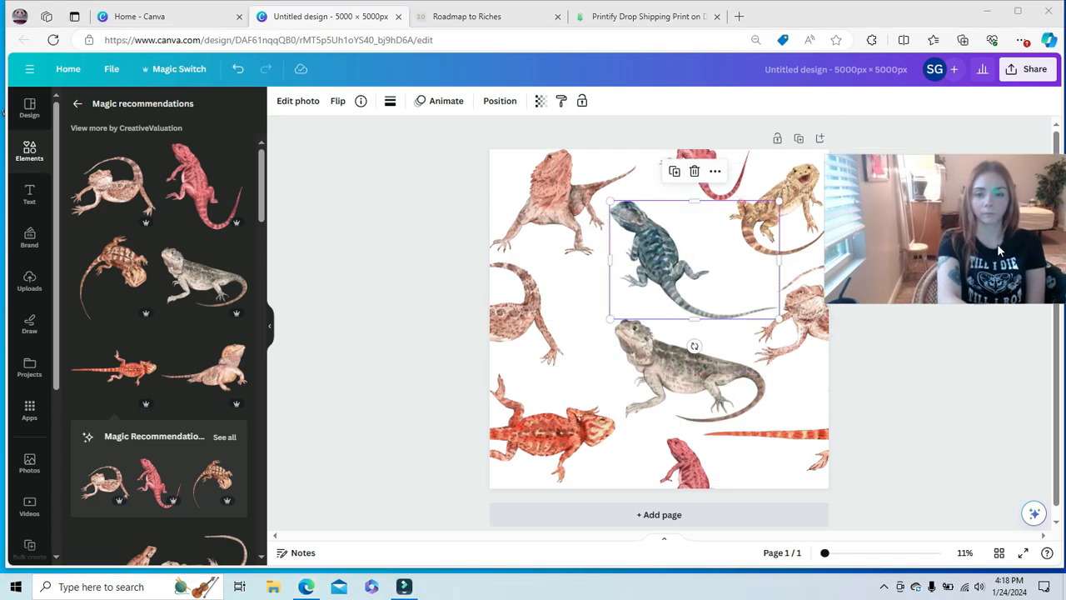
{"action": "left_click_drag", "start_coordinate": [1023, 384], "coordinate": [1017, 403]}
{"action": "left_click_drag", "start_coordinate": [792, 233], "coordinate": [778, 243]}
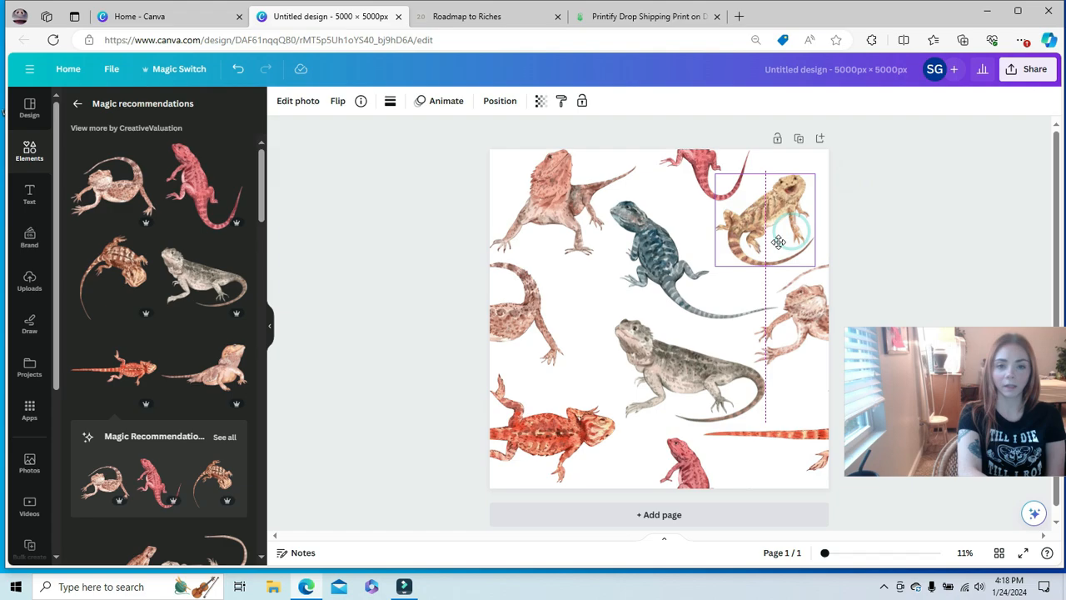
{"action": "left_click", "coordinate": [662, 250]}
{"action": "left_click_drag", "start_coordinate": [662, 249], "coordinate": [674, 258]}
{"action": "left_click_drag", "start_coordinate": [541, 181], "coordinate": [550, 181]}
{"action": "left_click", "coordinate": [961, 173]}
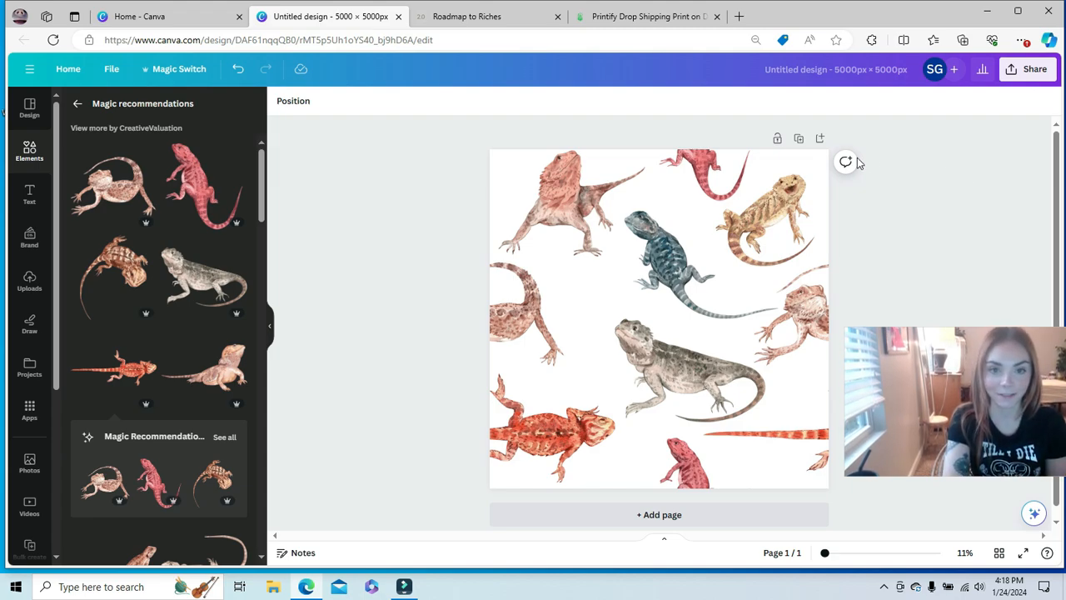
Search the graphics for "pattern" and try the black floral line-art pattern on the page
{"action": "left_click", "coordinate": [806, 167]}
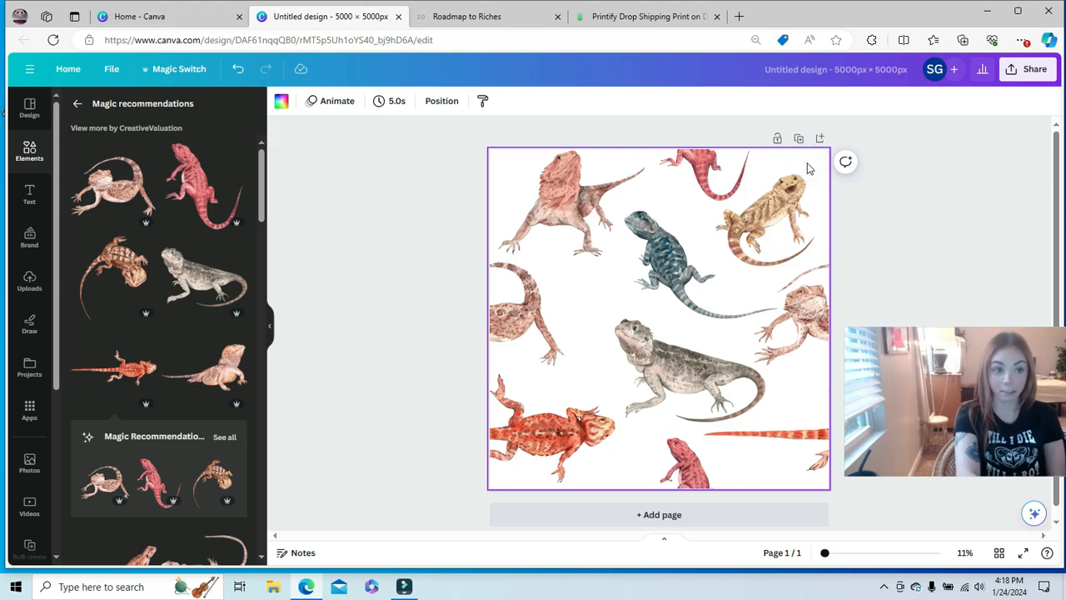
{"action": "left_click", "coordinate": [79, 108]}
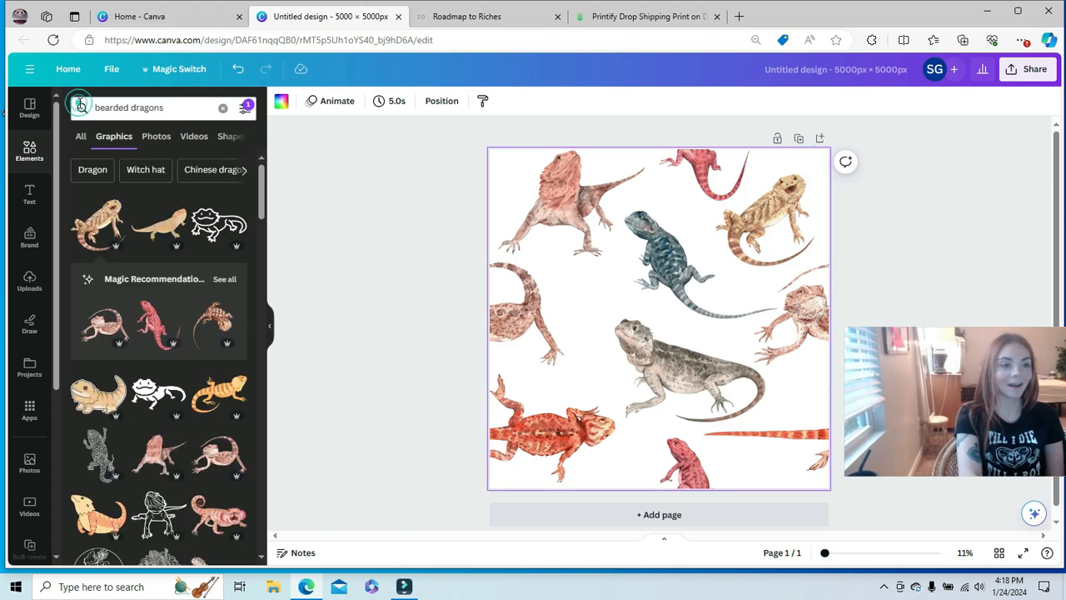
{"action": "left_click", "coordinate": [176, 108]}
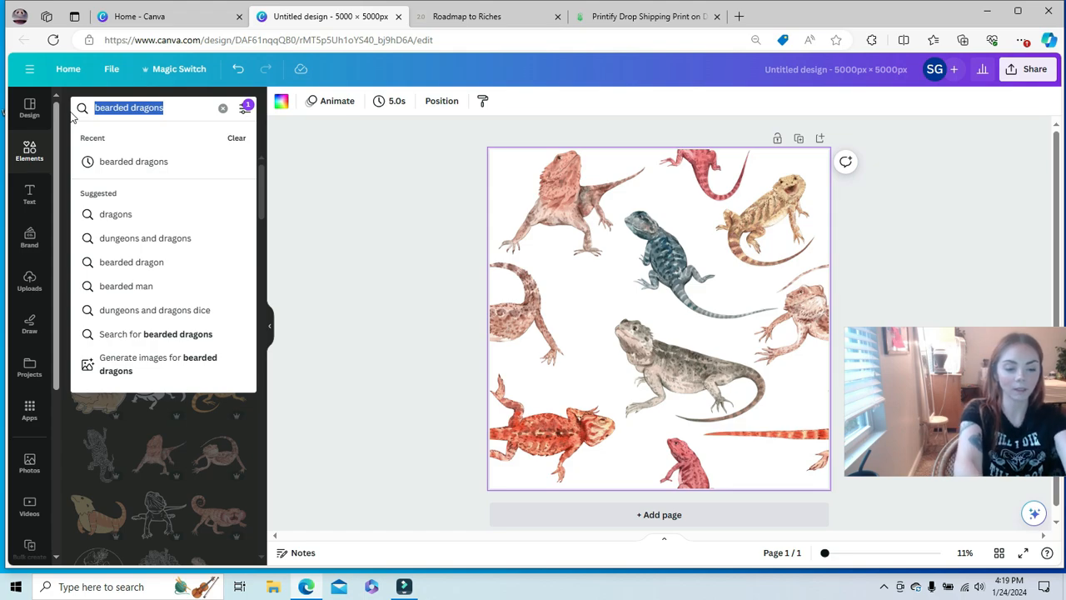
{"action": "type", "text": "patte"}
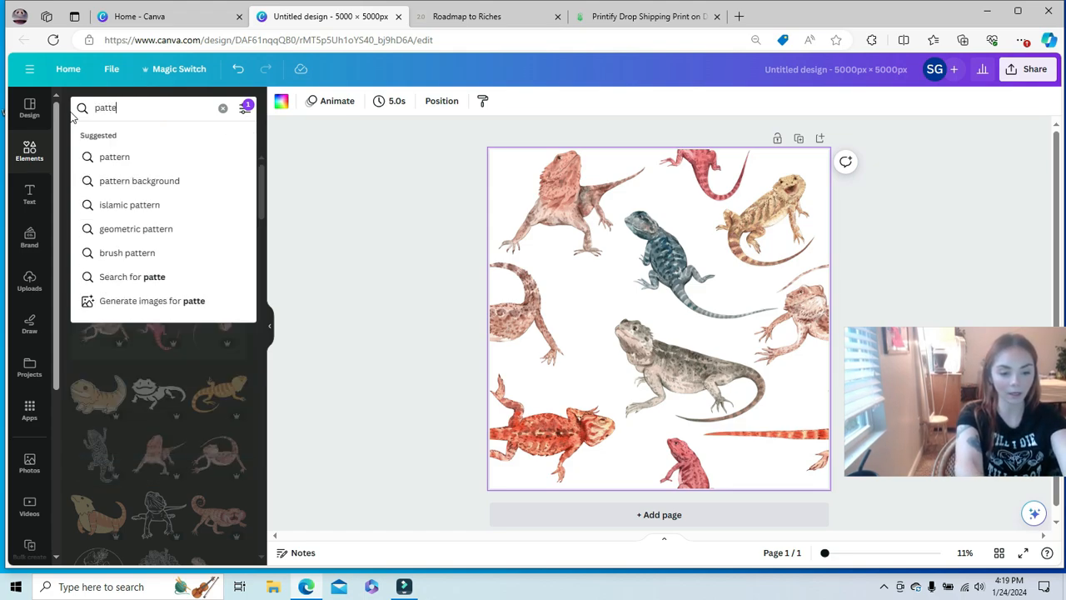
{"action": "type", "text": "rn"}
{"action": "key", "text": "Return"}
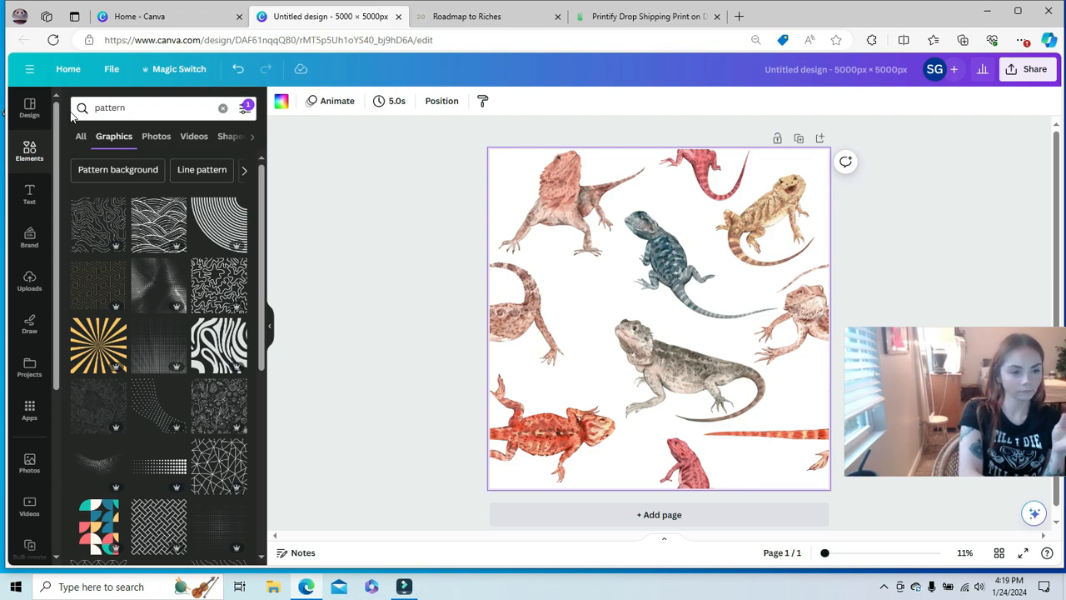
{"action": "left_click", "coordinate": [220, 407]}
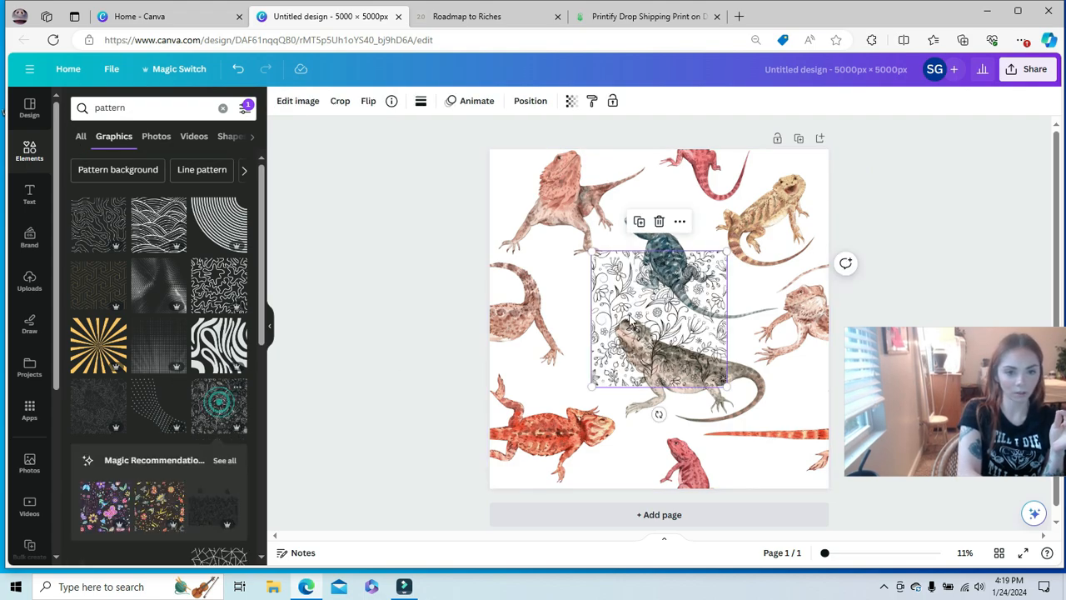
{"action": "left_click", "coordinate": [658, 221]}
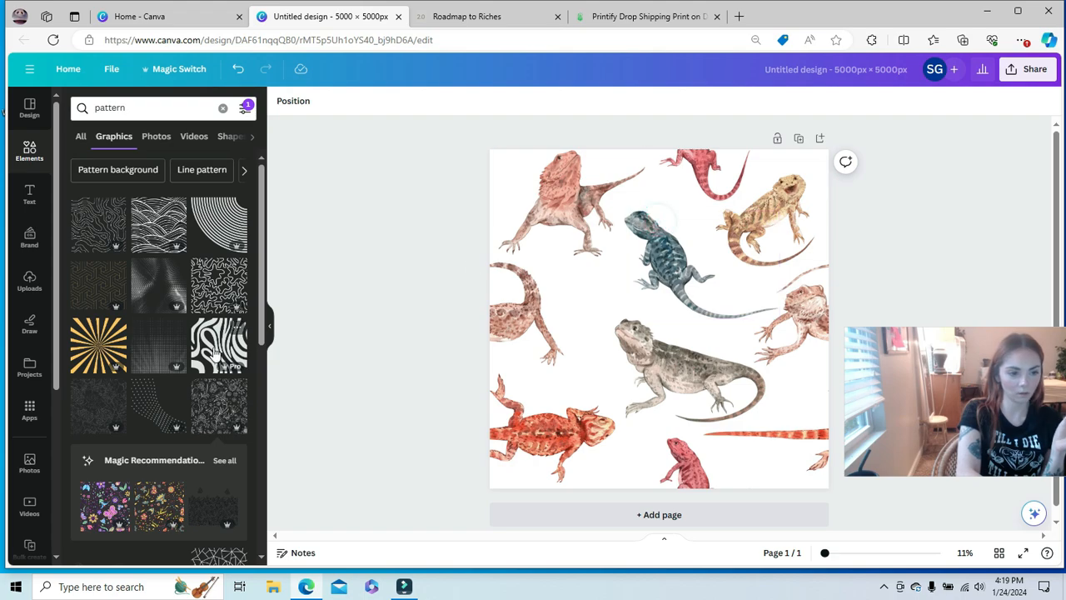
Add the gold wave pattern and place it and a duplicate edge to edge across the page's upper half
{"action": "left_click_drag", "start_coordinate": [263, 211], "coordinate": [267, 405]}
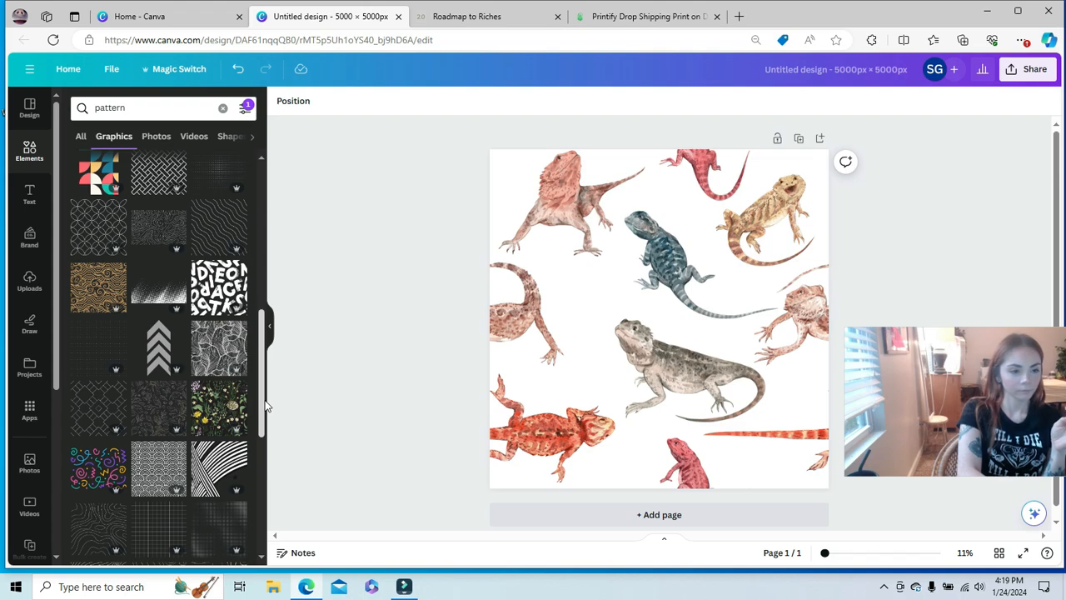
{"action": "left_click", "coordinate": [90, 302]}
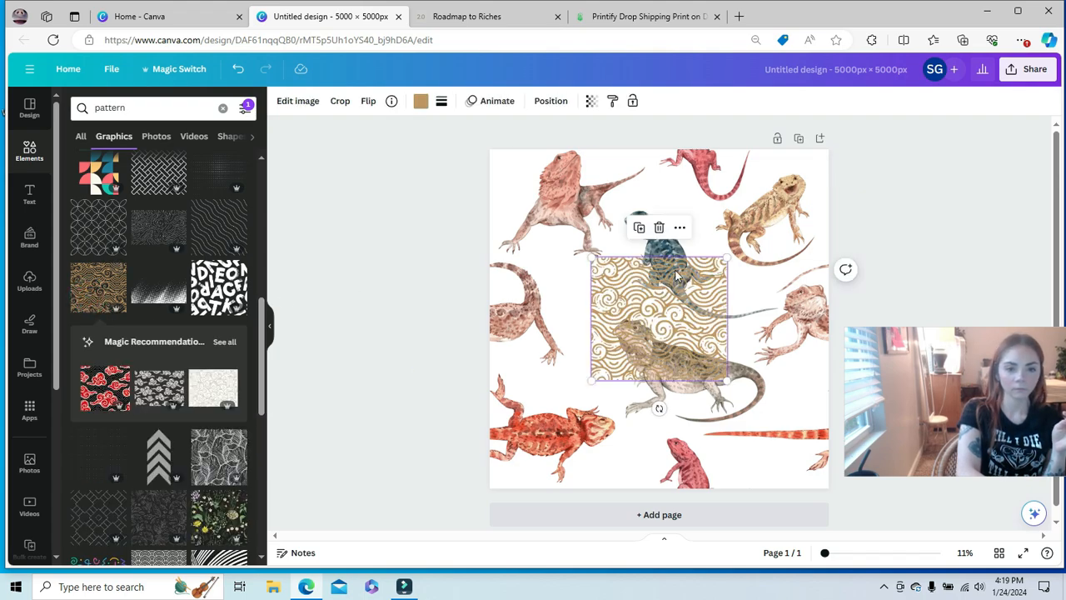
{"action": "left_click_drag", "start_coordinate": [643, 311], "coordinate": [685, 263]}
{"action": "left_click", "coordinate": [547, 182]}
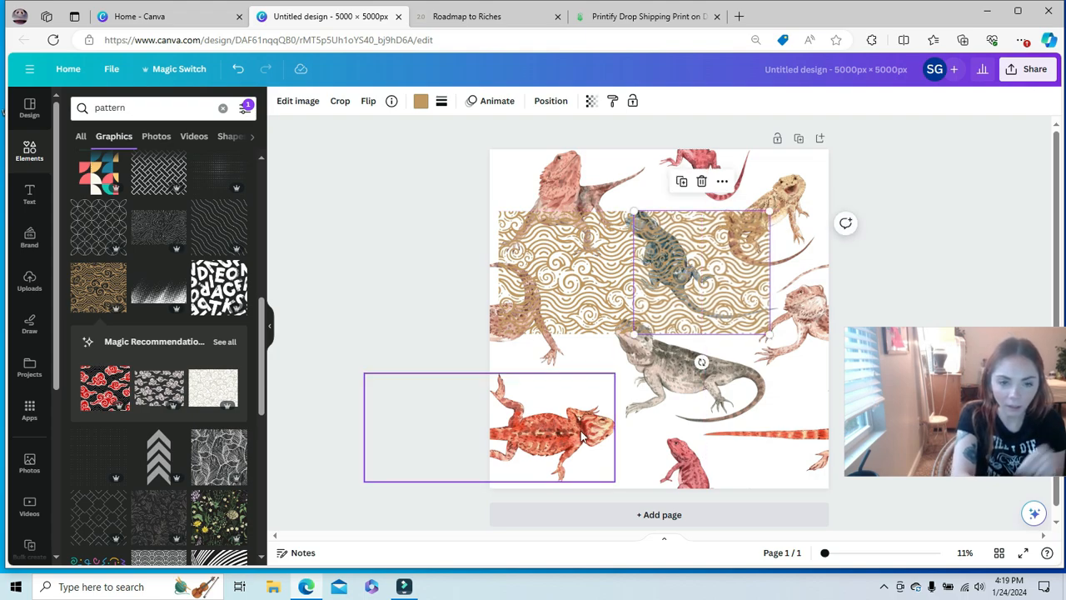
Delete the duplicate gold wave pattern covering the blue-grey dragon
{"action": "left_click", "coordinate": [888, 258]}
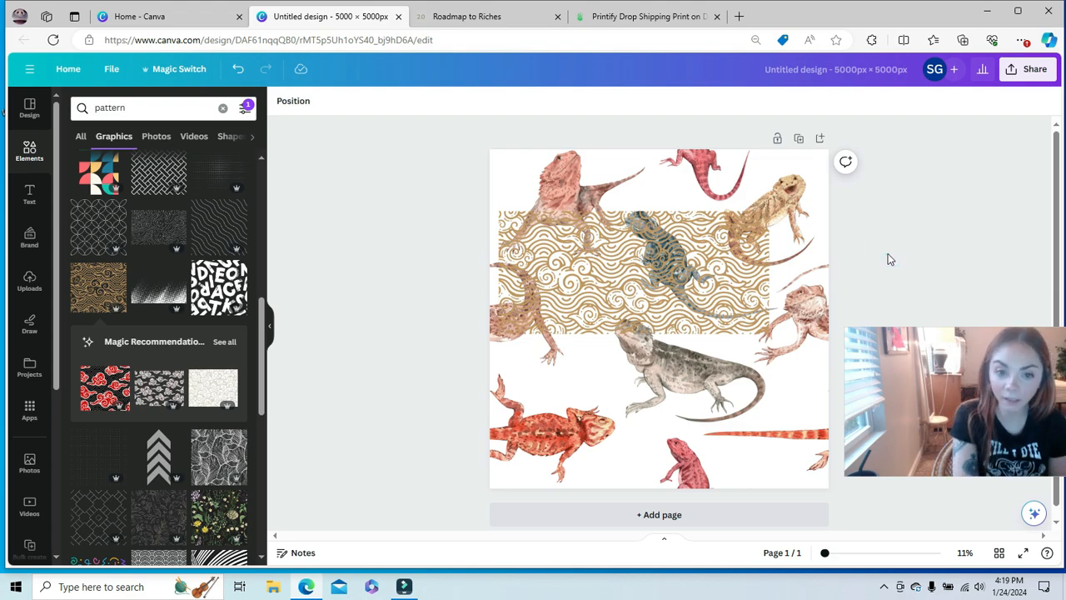
{"action": "left_click", "coordinate": [733, 288]}
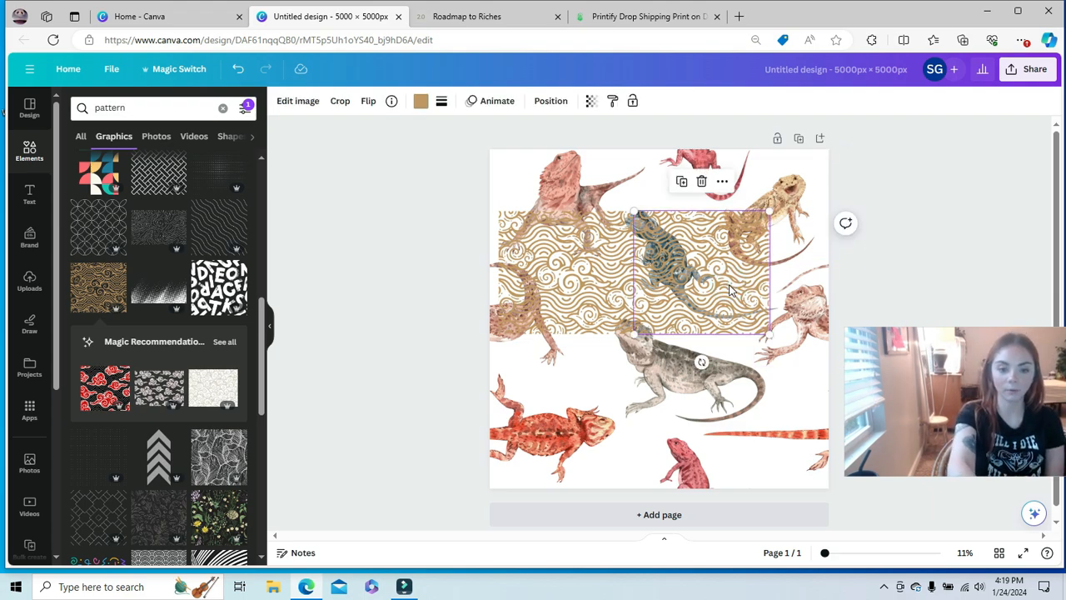
{"action": "key", "text": "Delete"}
Try the remaining gold wave pattern aligned to the page's upper-left corner and enlarged to the full 5000 px page width
{"action": "left_click", "coordinate": [584, 273]}
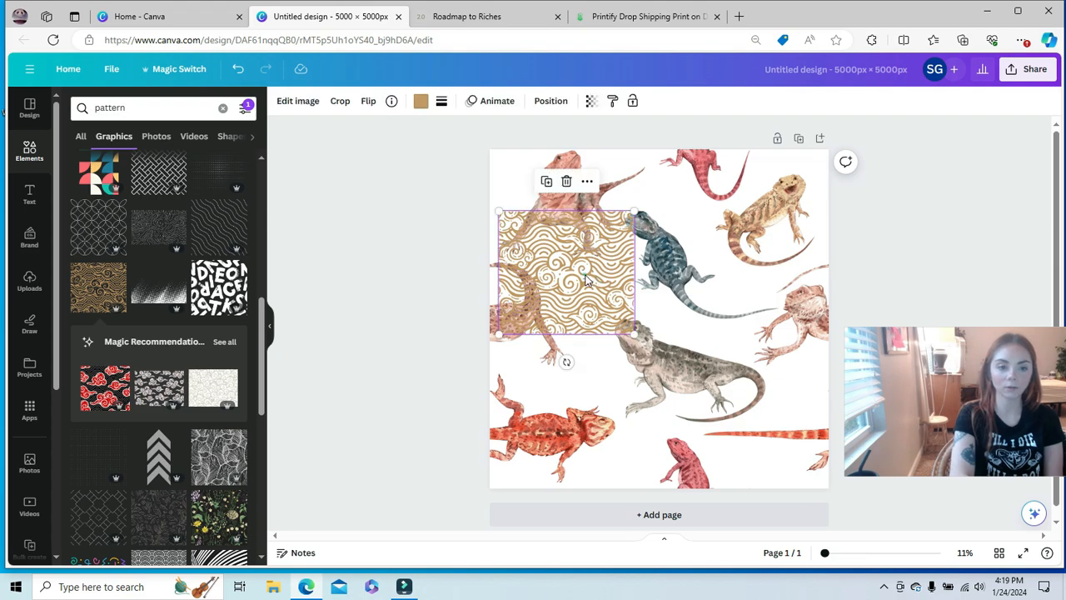
{"action": "left_click_drag", "start_coordinate": [584, 273], "coordinate": [576, 212]}
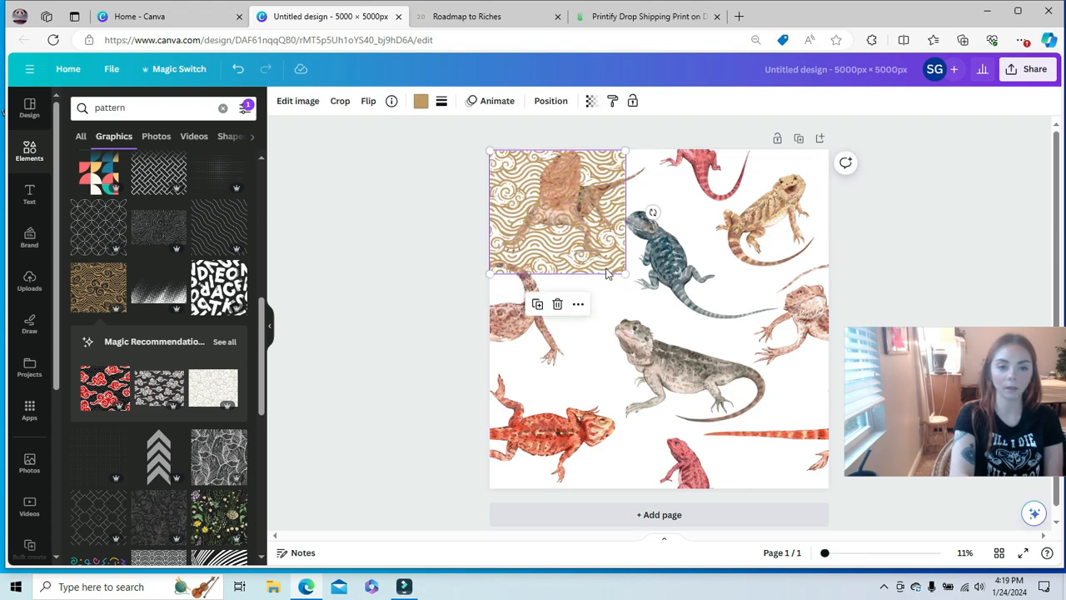
{"action": "left_click_drag", "start_coordinate": [624, 272], "coordinate": [790, 511]}
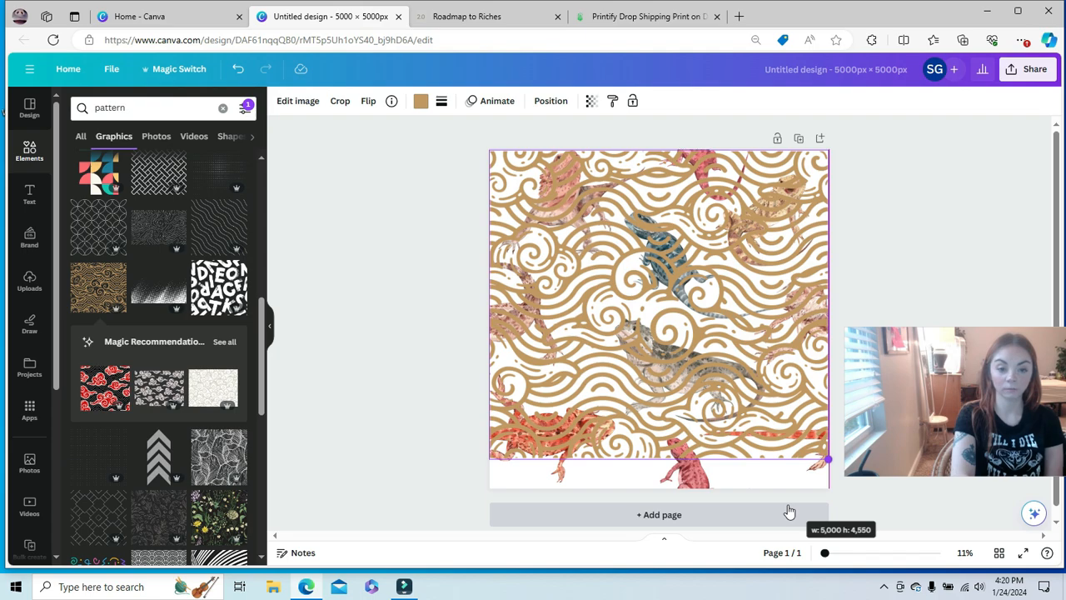
{"action": "left_click_drag", "start_coordinate": [789, 511], "coordinate": [789, 512]}
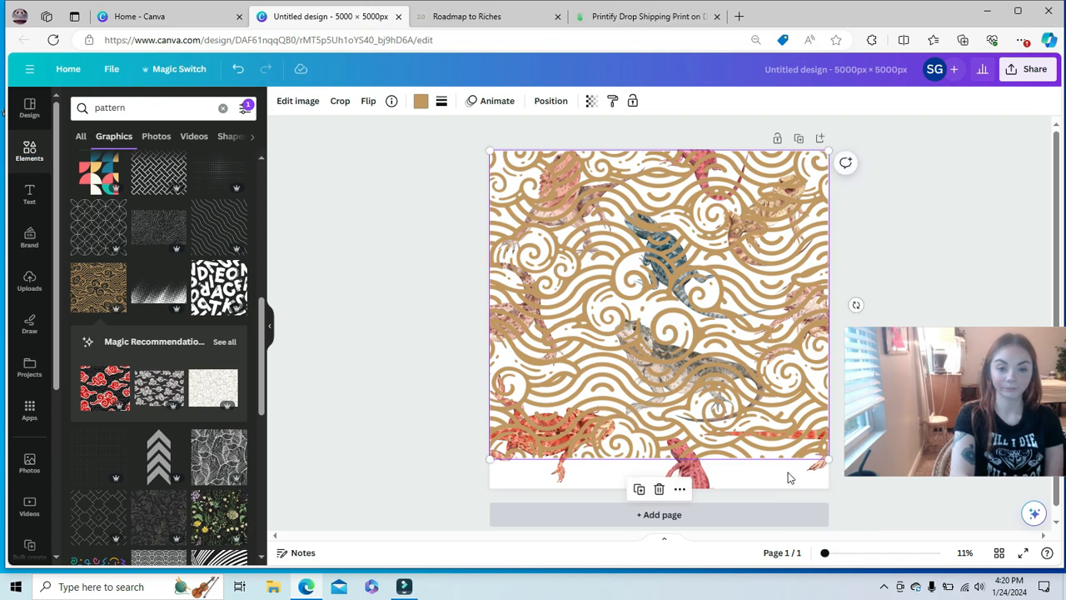
Replace the gold wave pattern with the grey leaf line-art pattern, aligned to the page's upper-left corner
{"action": "left_click", "coordinate": [658, 489]}
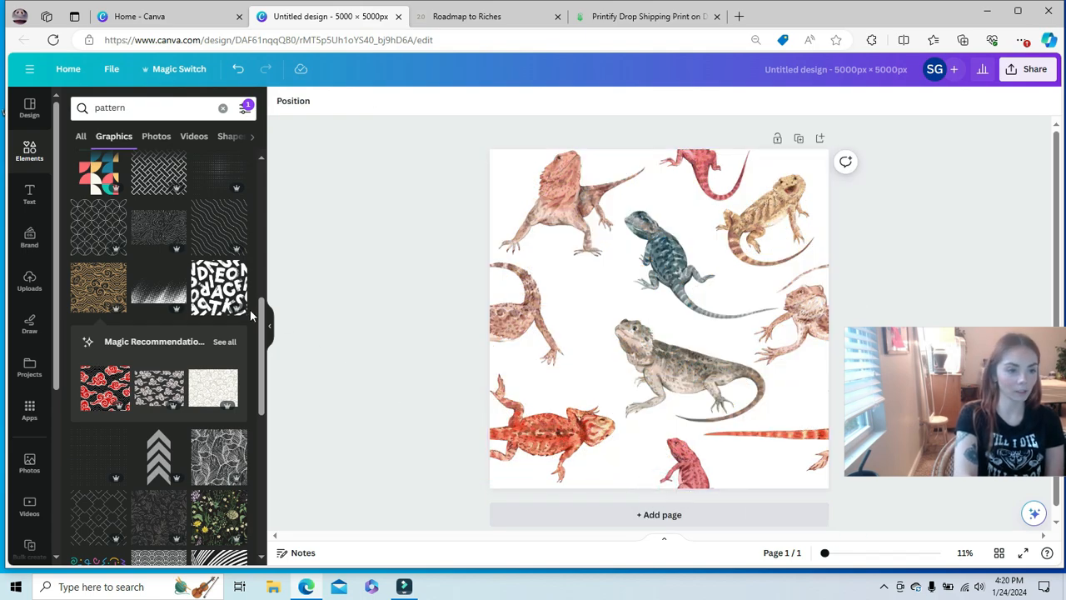
{"action": "left_click_drag", "start_coordinate": [261, 312], "coordinate": [262, 369]}
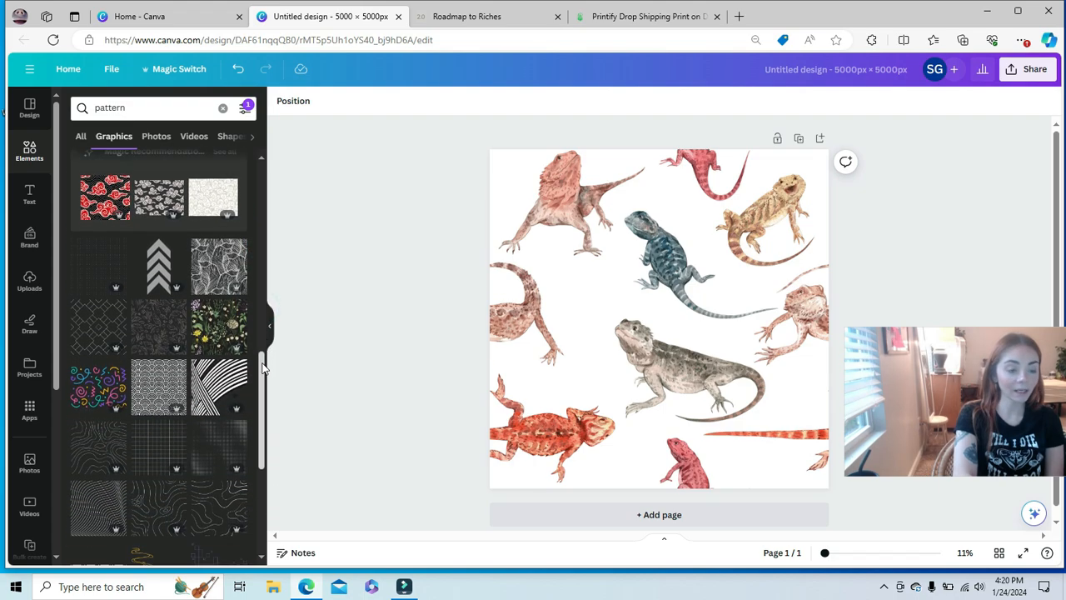
{"action": "left_click", "coordinate": [224, 266]}
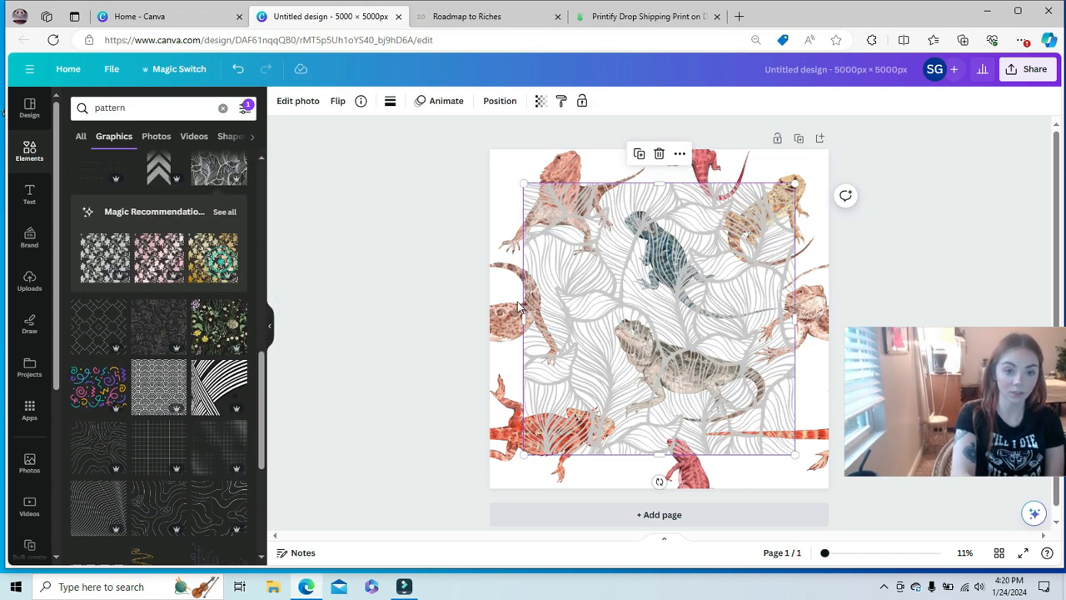
{"action": "left_click_drag", "start_coordinate": [661, 322], "coordinate": [626, 289]}
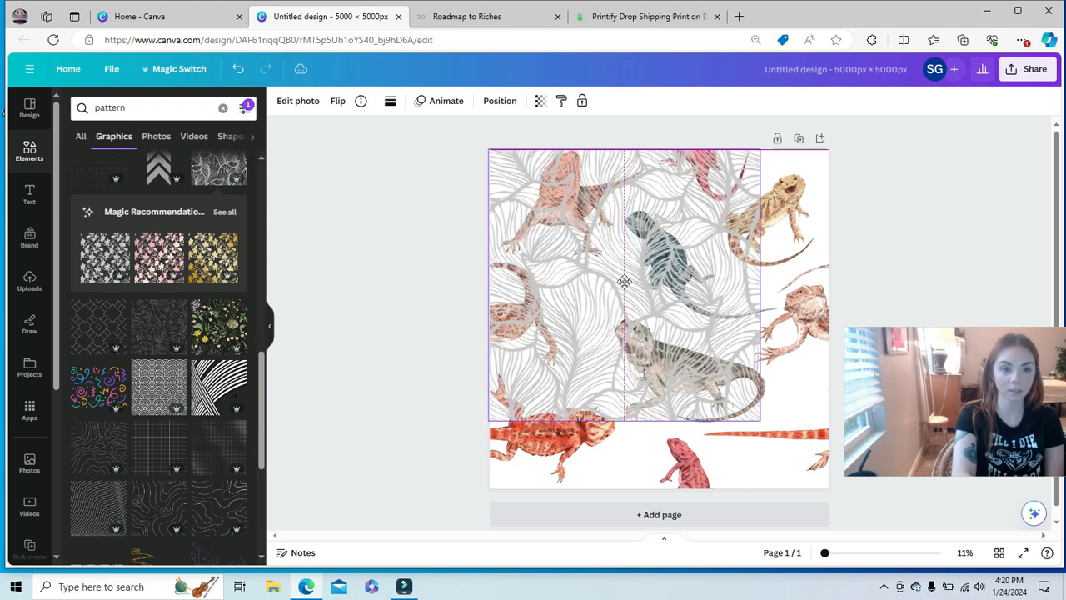
Apply the Vivid filter Eldar to the leaf pattern to tint its lines tan
{"action": "left_click", "coordinate": [294, 103]}
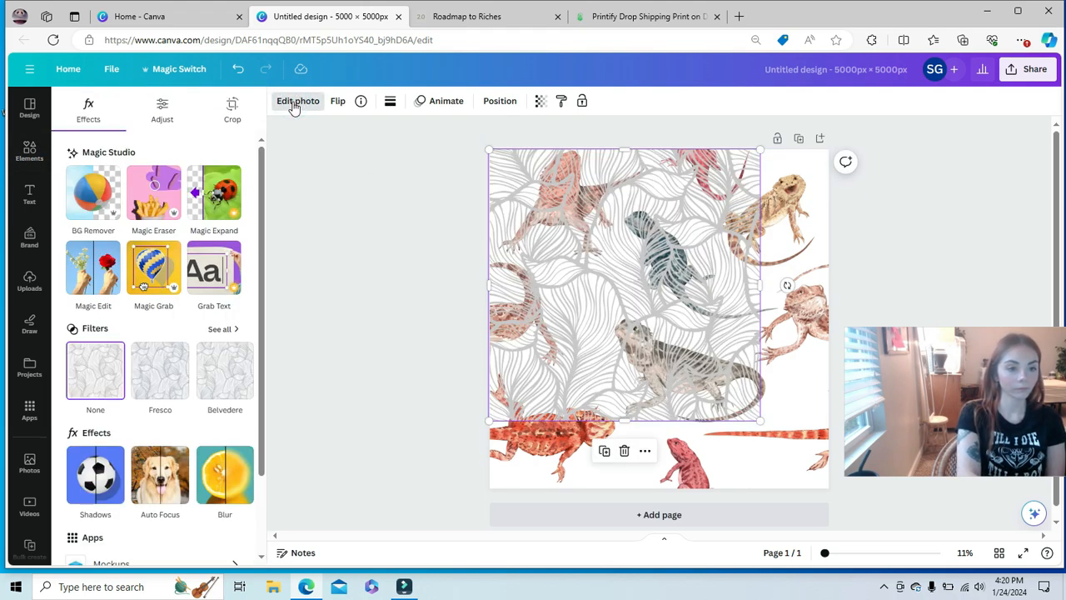
{"action": "left_click", "coordinate": [223, 329]}
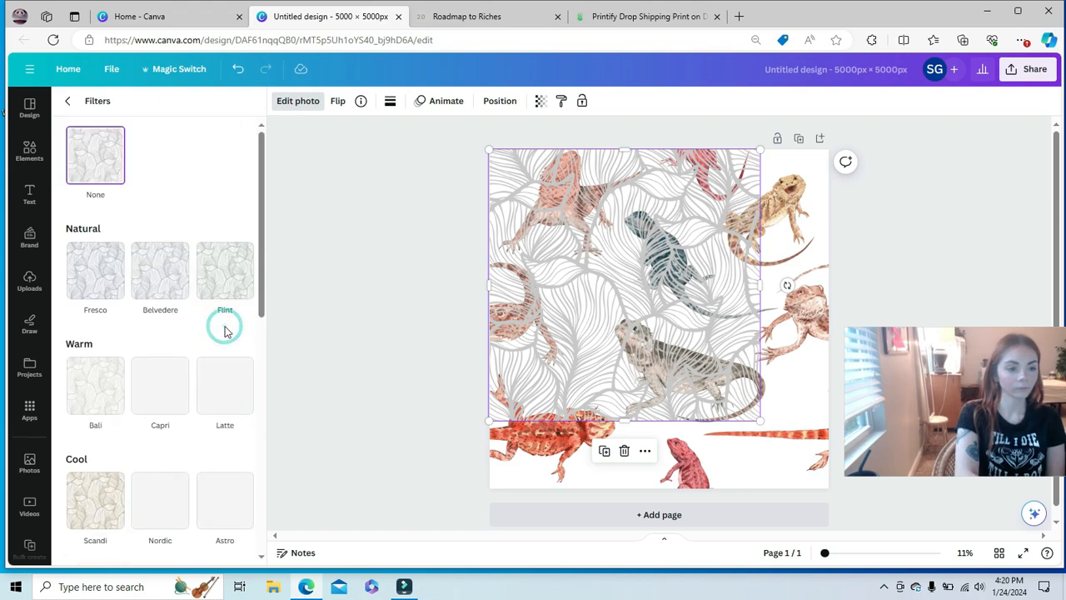
{"action": "left_click_drag", "start_coordinate": [263, 168], "coordinate": [268, 305]}
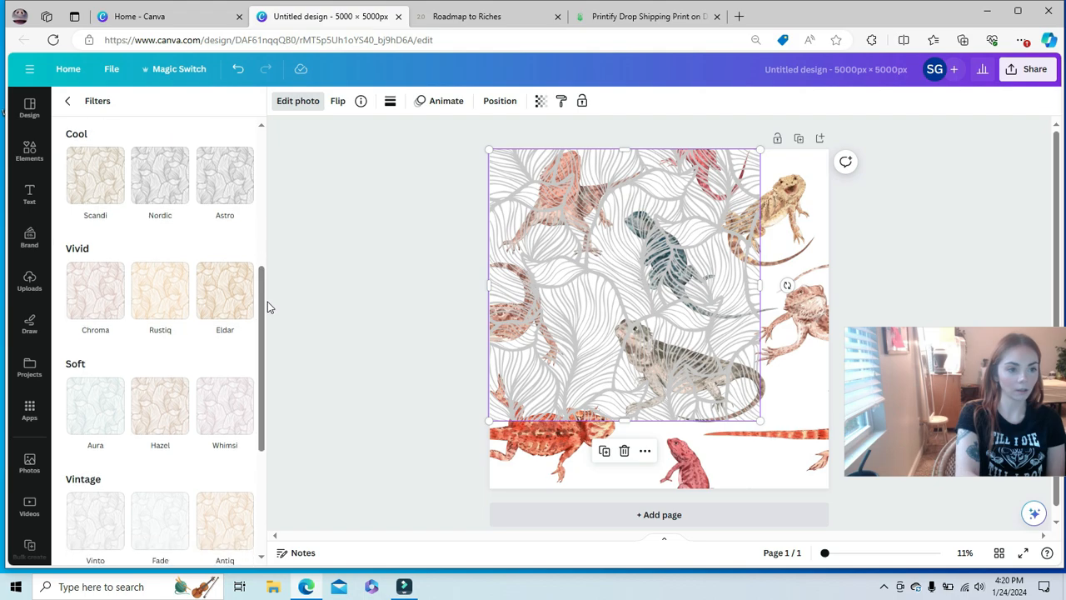
{"action": "left_click", "coordinate": [239, 290]}
{"action": "left_click", "coordinate": [96, 302]}
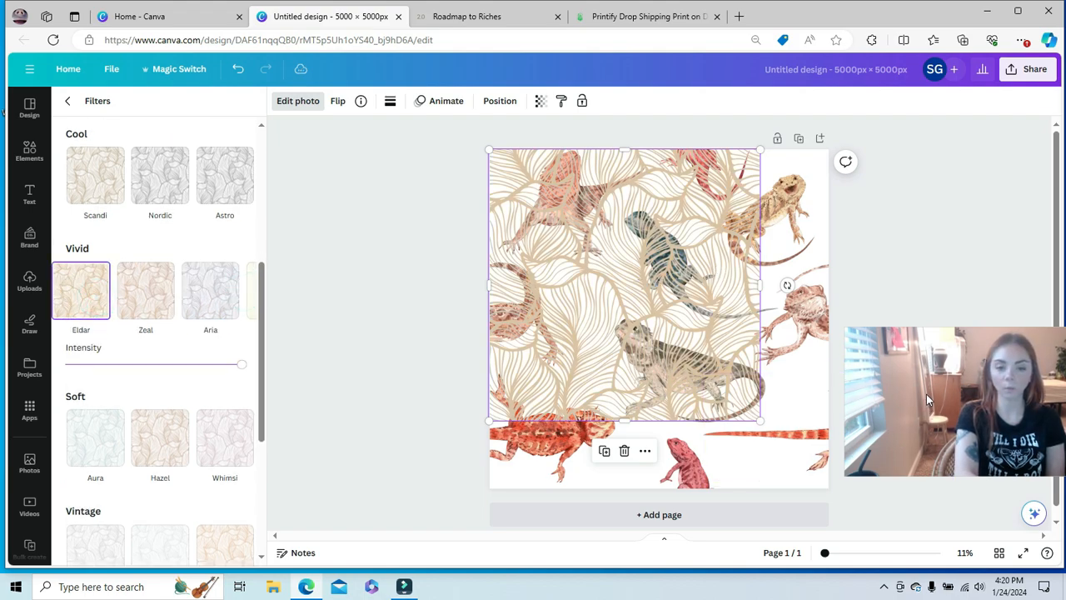
Try duplicating the tan leaf pattern and placing the copy edge to edge against its right side
{"action": "left_click", "coordinate": [594, 454]}
{"action": "left_click", "coordinate": [595, 340]}
{"action": "left_click_drag", "start_coordinate": [727, 333], "coordinate": [866, 335]}
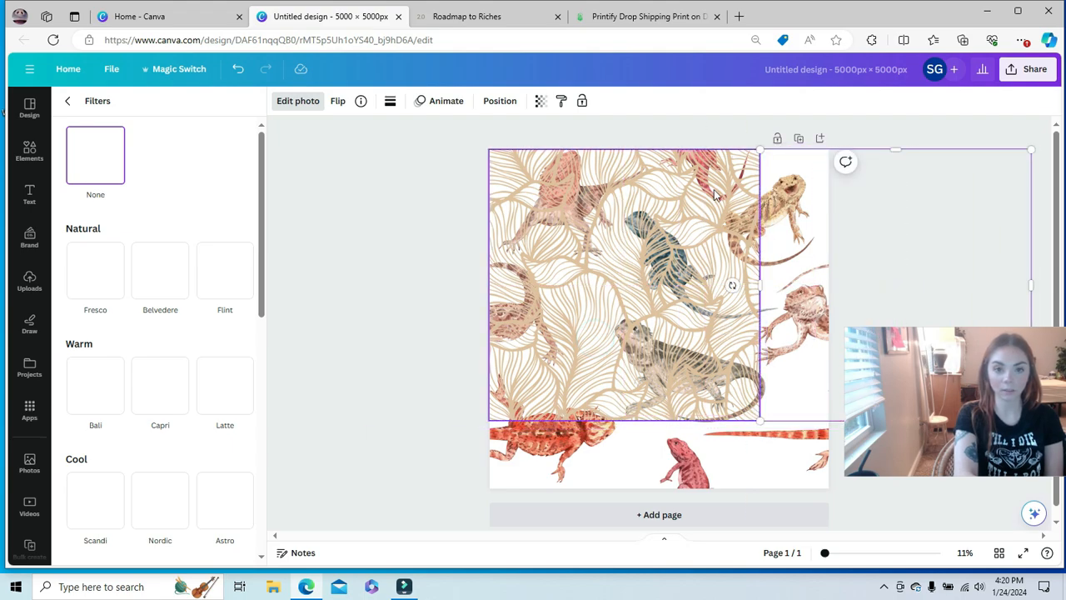
{"action": "left_click", "coordinate": [688, 135]}
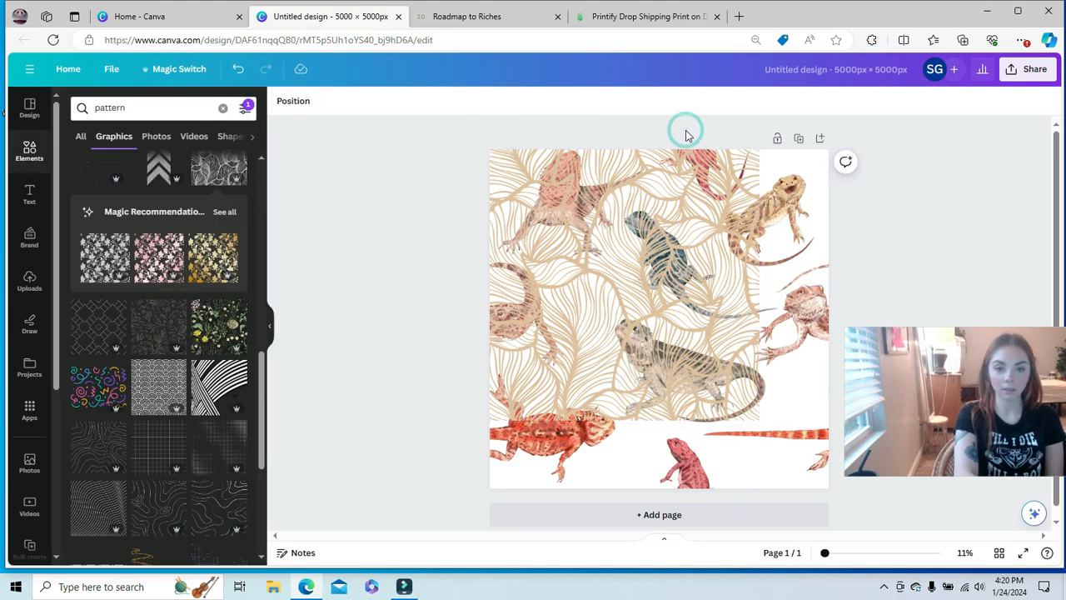
{"action": "left_click", "coordinate": [823, 238]}
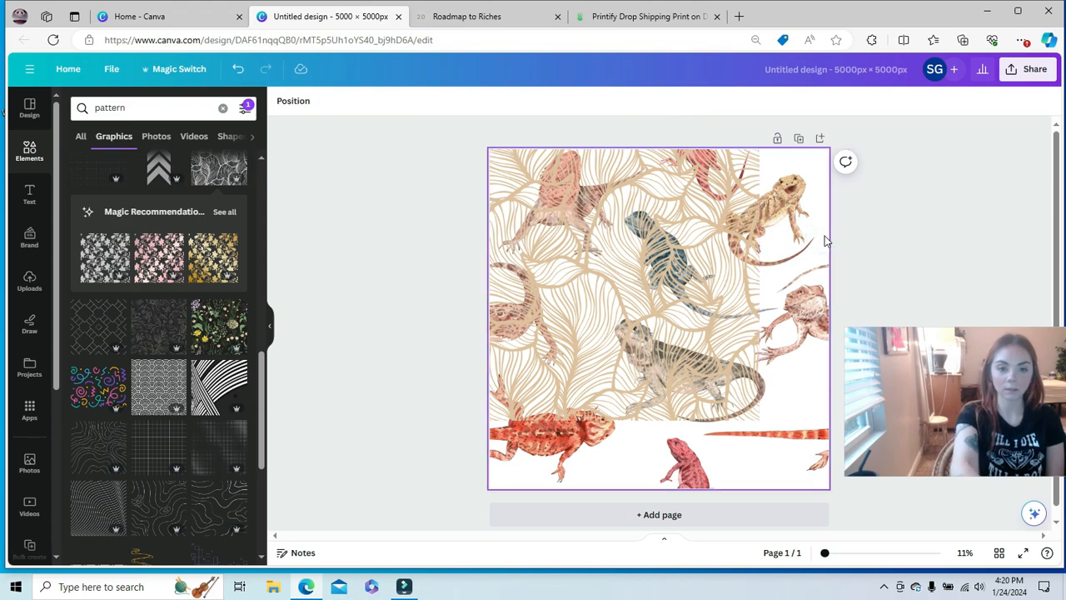
Try another duplicate of the leaf pattern, delete it, and shift the remaining pattern out toward the page's right edge
{"action": "left_click", "coordinate": [690, 289]}
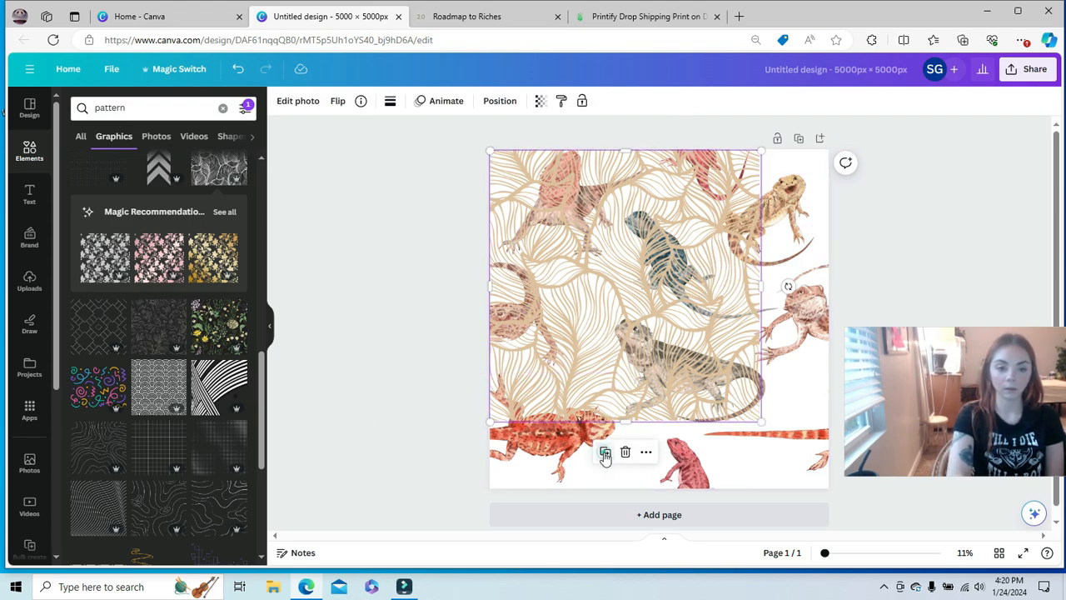
{"action": "left_click_drag", "start_coordinate": [614, 354], "coordinate": [620, 382]}
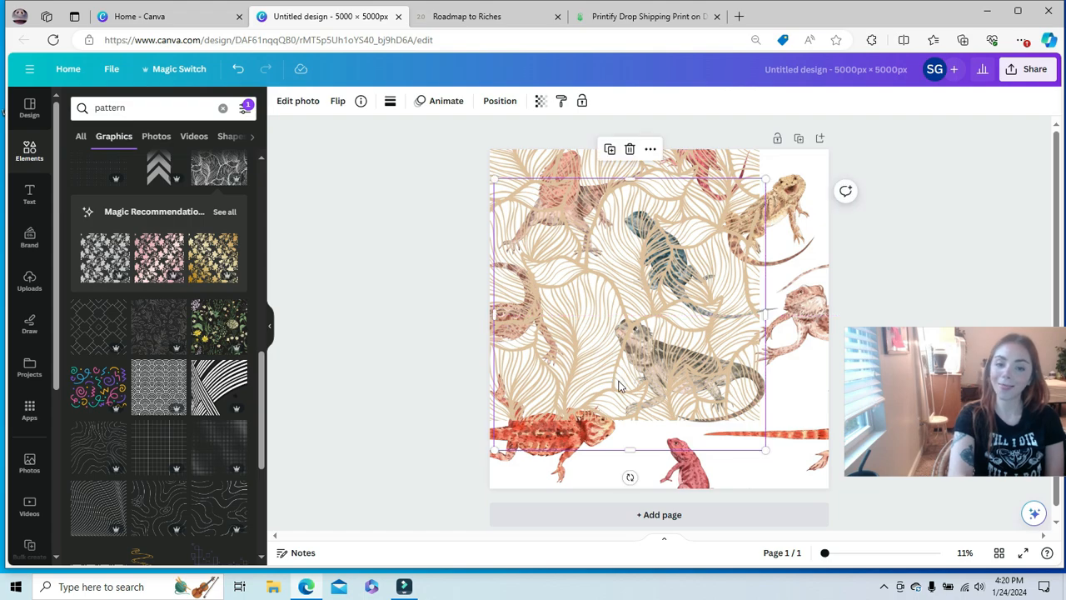
{"action": "left_click", "coordinate": [630, 150]}
{"action": "left_click", "coordinate": [627, 253]}
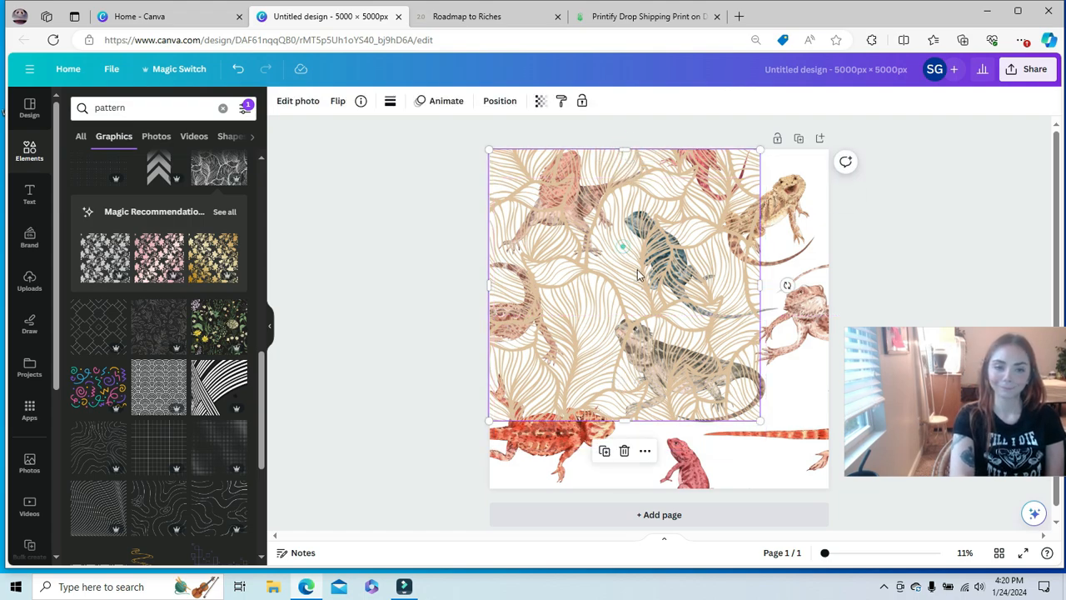
{"action": "left_click_drag", "start_coordinate": [627, 253], "coordinate": [910, 267]}
{"action": "left_click", "coordinate": [631, 153]}
{"action": "left_click", "coordinate": [922, 153]}
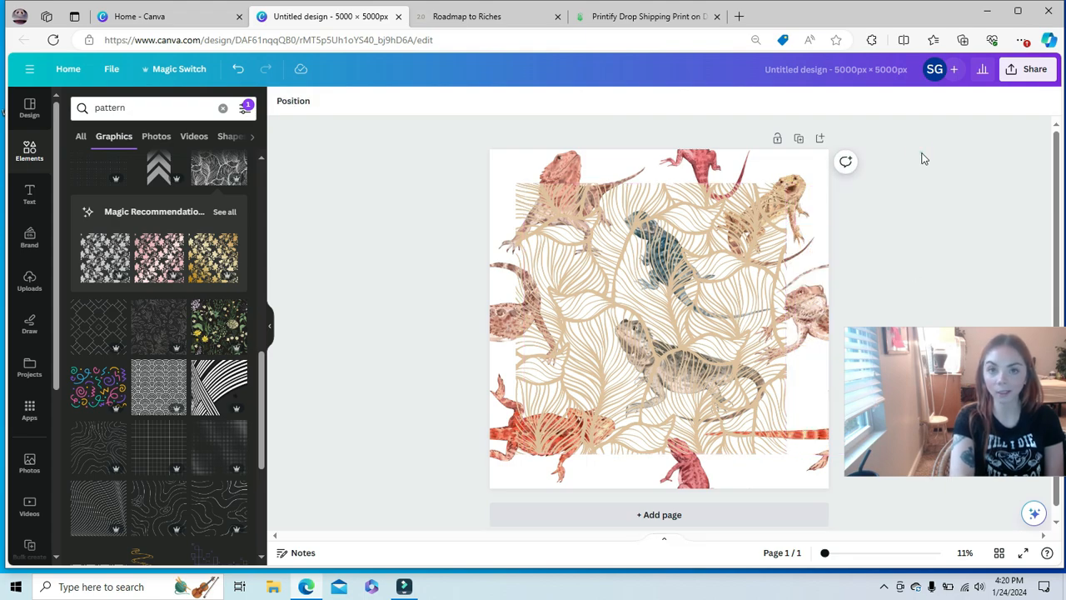
Align the leaf pattern to the page's upper-left corner and enlarge it to fill the 5000 × 5000 px page
{"action": "left_click_drag", "start_coordinate": [693, 259], "coordinate": [669, 226]}
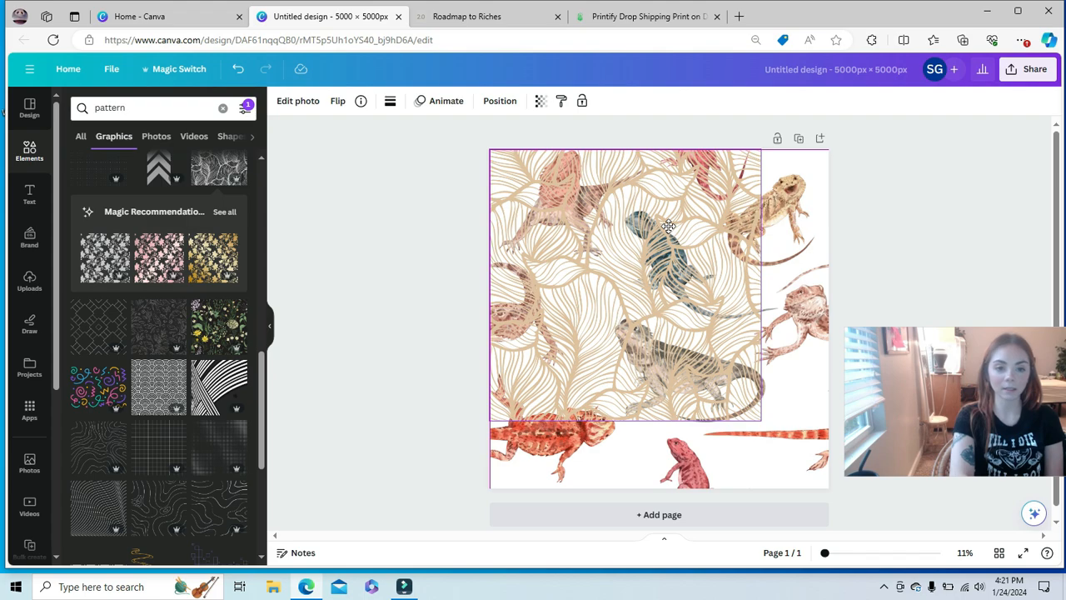
{"action": "left_click_drag", "start_coordinate": [668, 225], "coordinate": [669, 226]}
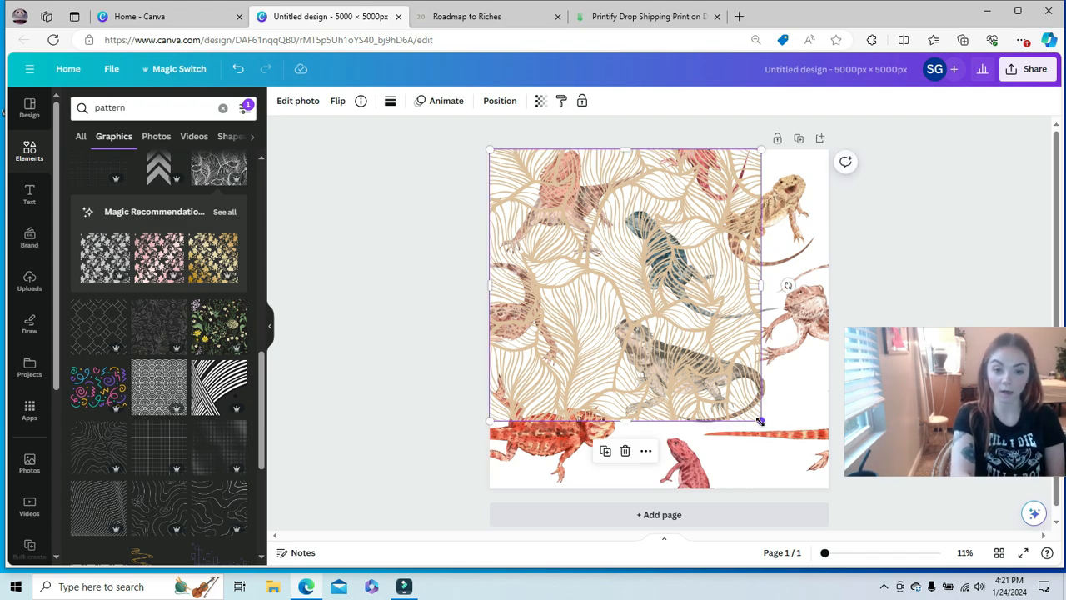
{"action": "left_click_drag", "start_coordinate": [759, 421], "coordinate": [821, 500]}
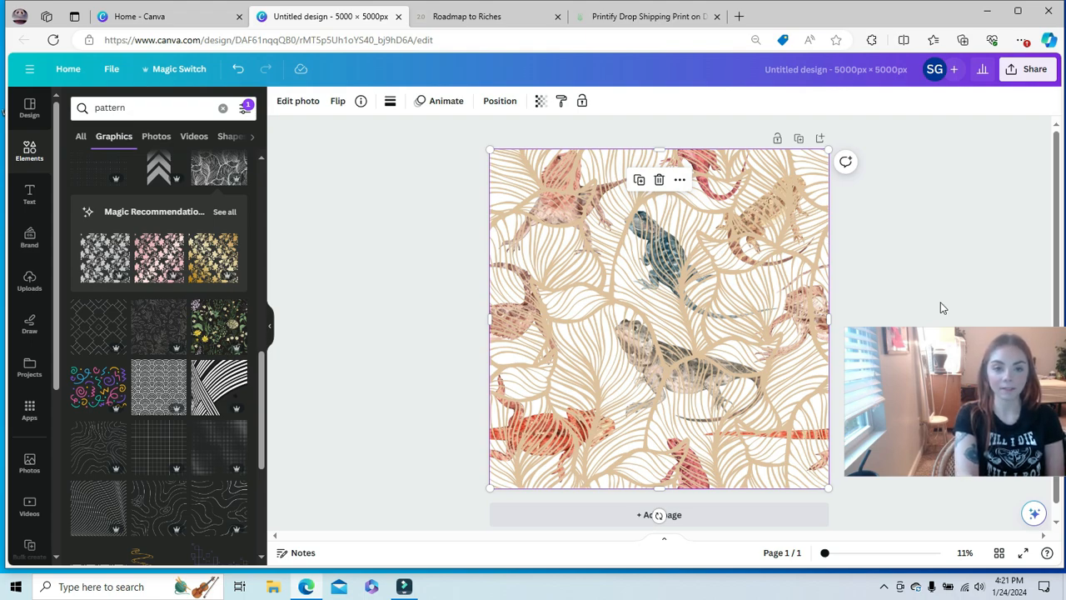
Send the leaf pattern to the back, behind all the bearded dragons
{"action": "left_click", "coordinate": [491, 104]}
{"action": "left_click", "coordinate": [191, 158]}
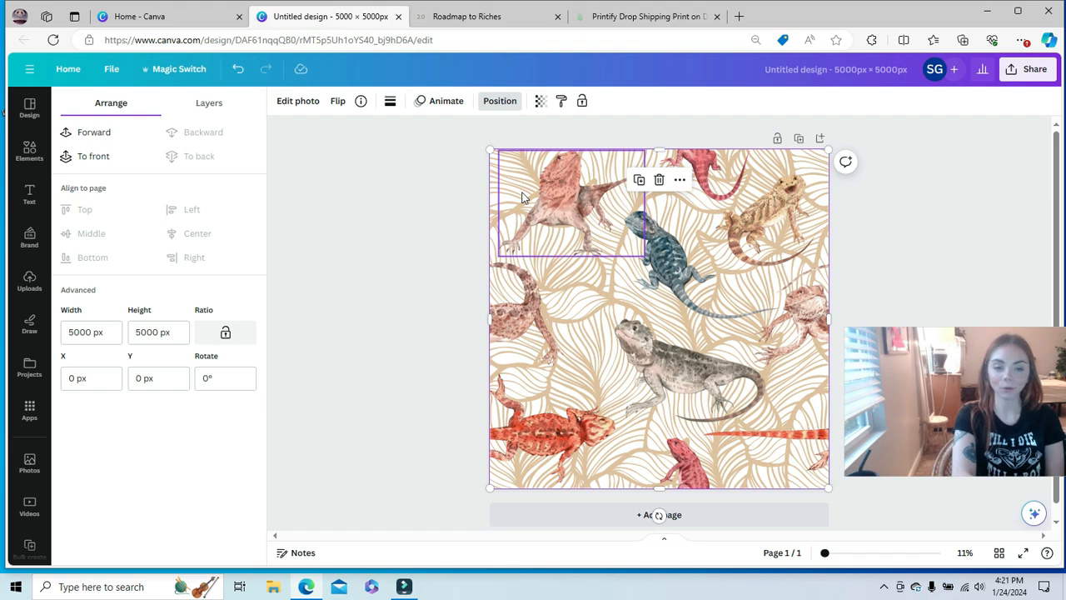
{"action": "left_click", "coordinate": [681, 181]}
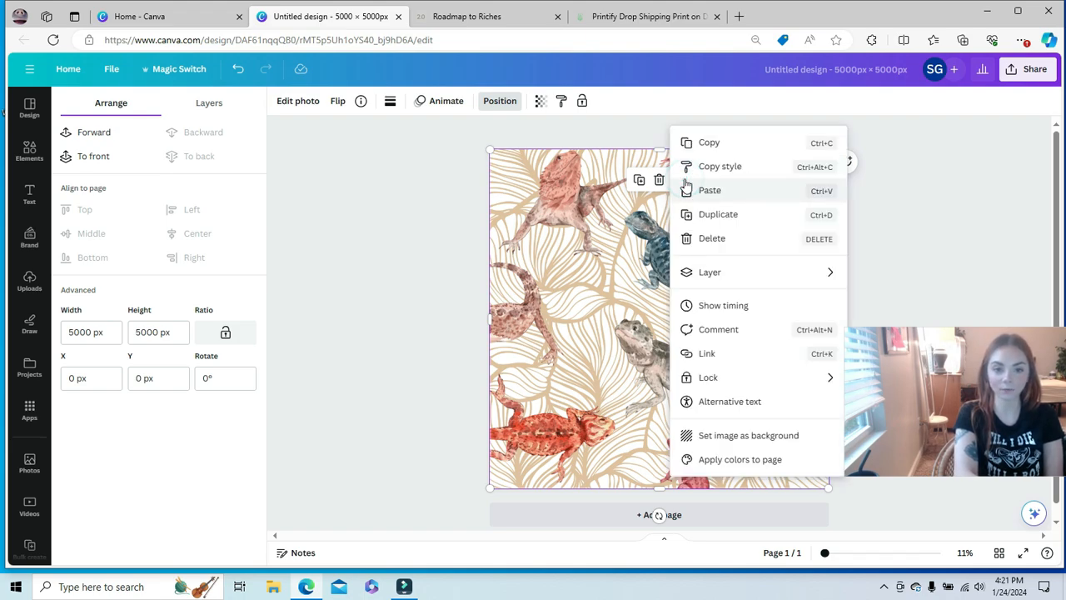
{"action": "mouse_move", "coordinate": [727, 279]}
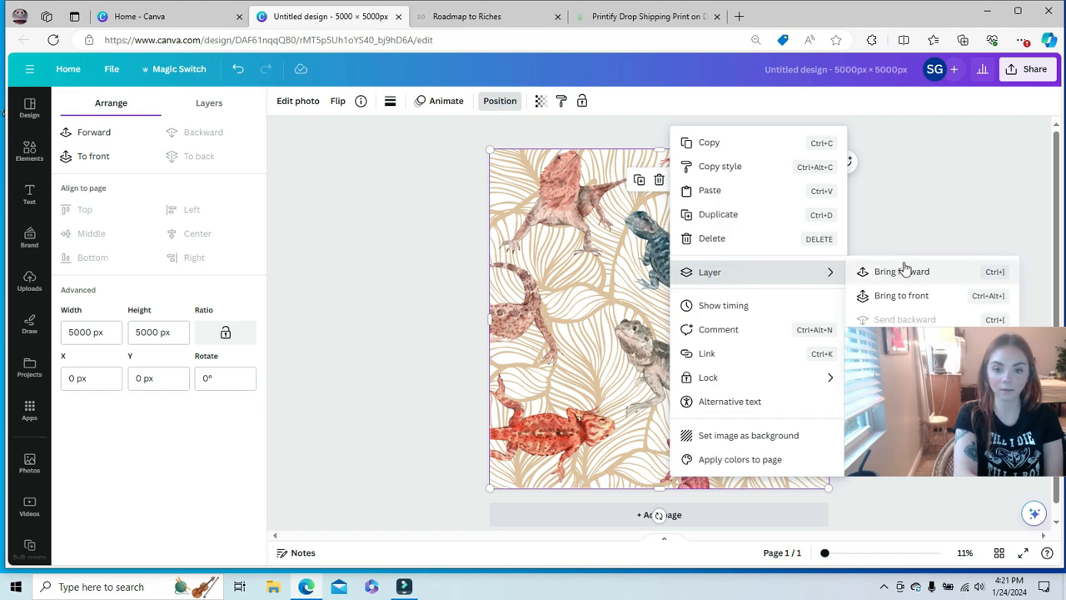
{"action": "left_click", "coordinate": [933, 152]}
Set the leaf pattern's transparency to 44
{"action": "left_click", "coordinate": [540, 104]}
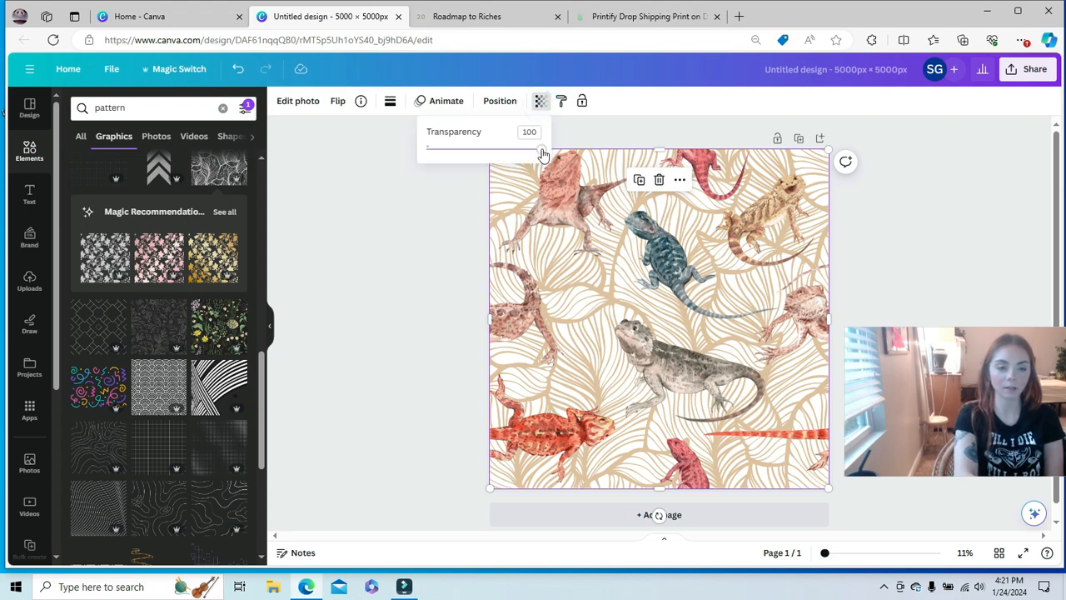
{"action": "left_click_drag", "start_coordinate": [542, 154], "coordinate": [474, 160]}
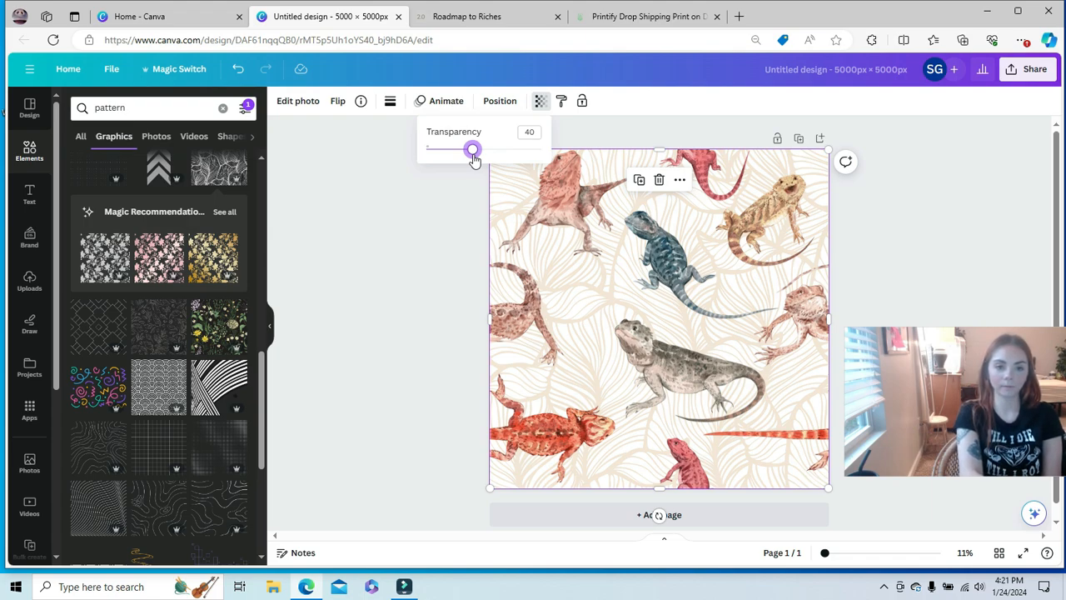
{"action": "left_click_drag", "start_coordinate": [474, 160], "coordinate": [477, 161]}
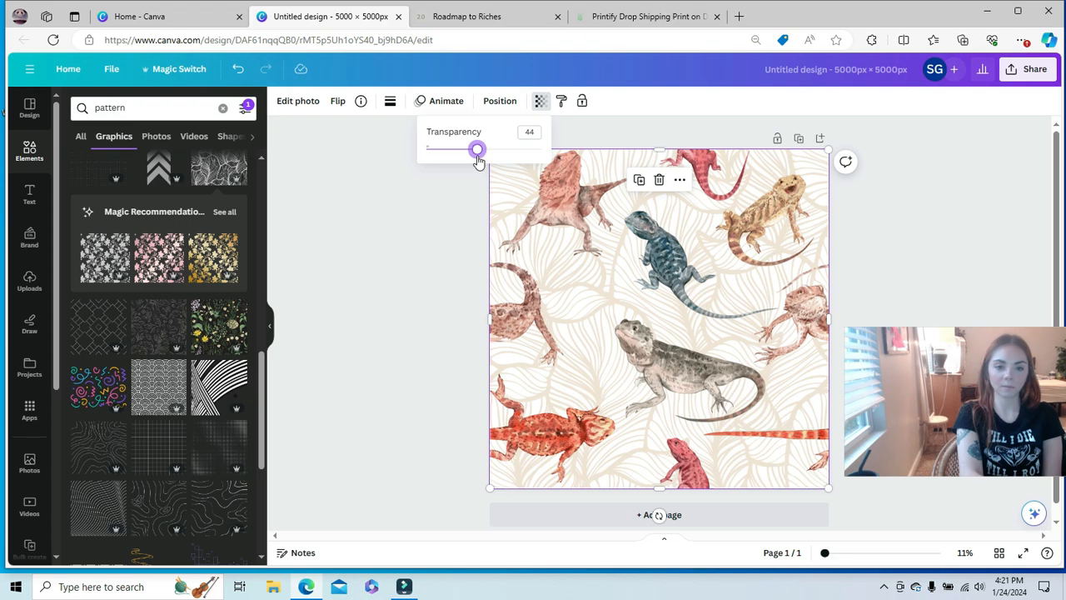
{"action": "left_click", "coordinate": [929, 187]}
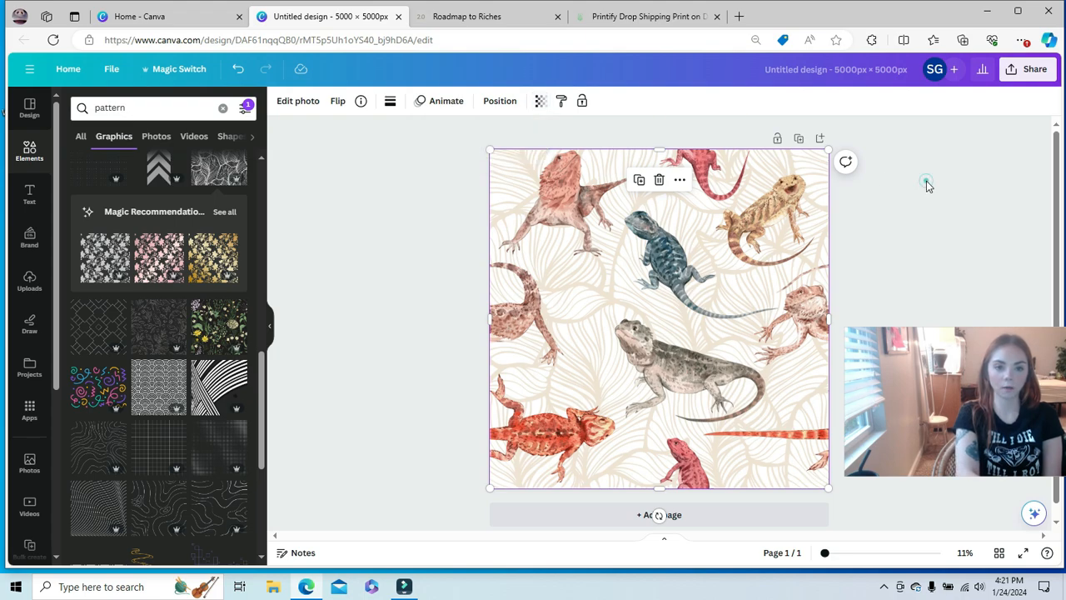
Move the leaf pattern aside, set the page background to the brand palette's light beige, and realign the pattern to the full page
{"action": "left_click_drag", "start_coordinate": [498, 174], "coordinate": [538, 187]}
{"action": "left_click", "coordinate": [498, 167]}
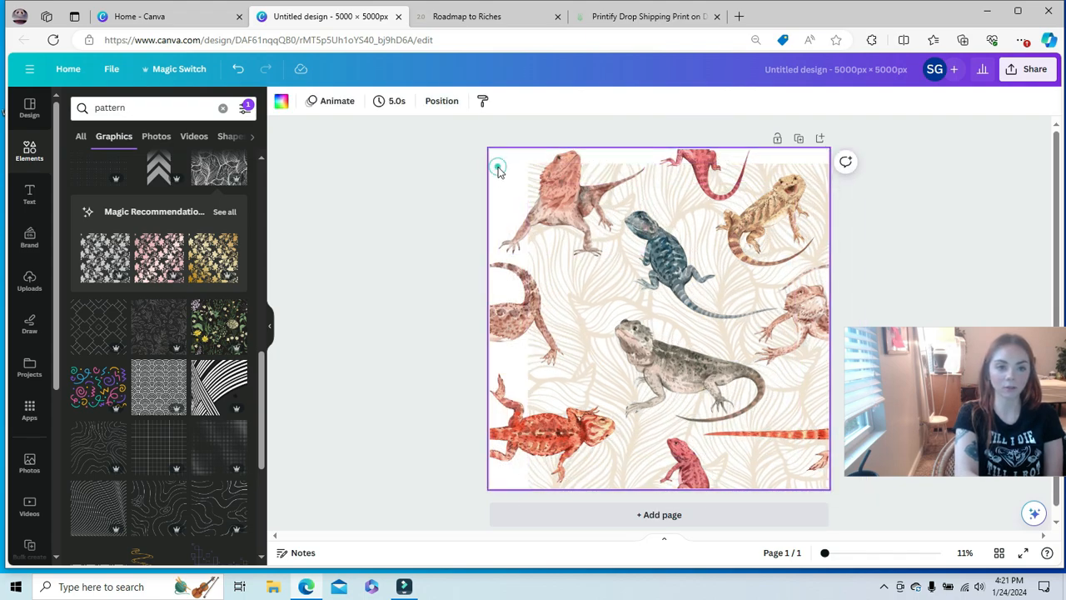
{"action": "left_click", "coordinate": [281, 101]}
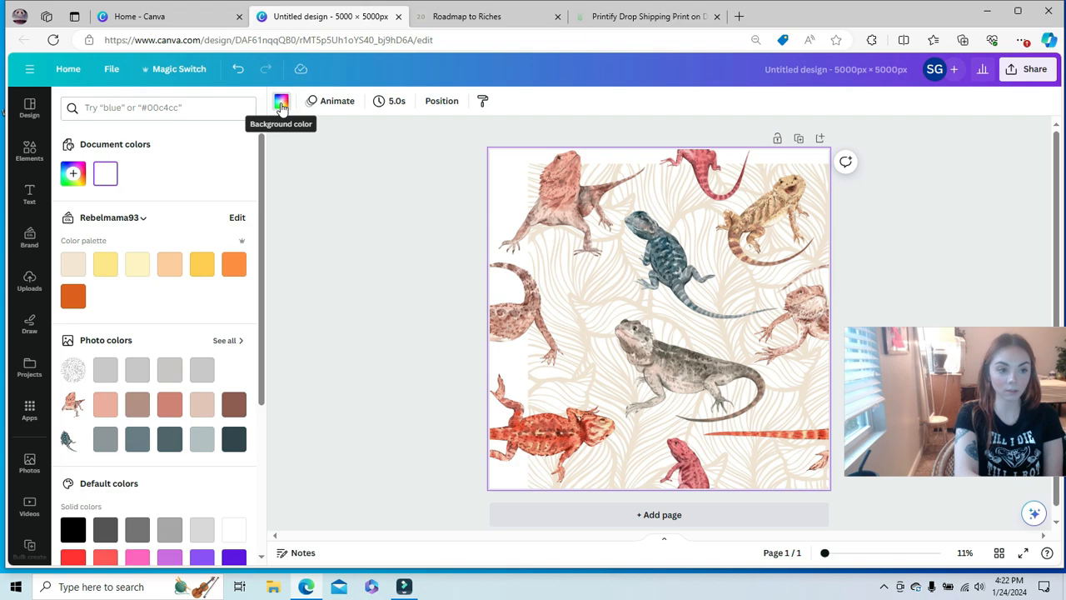
{"action": "left_click", "coordinate": [73, 268]}
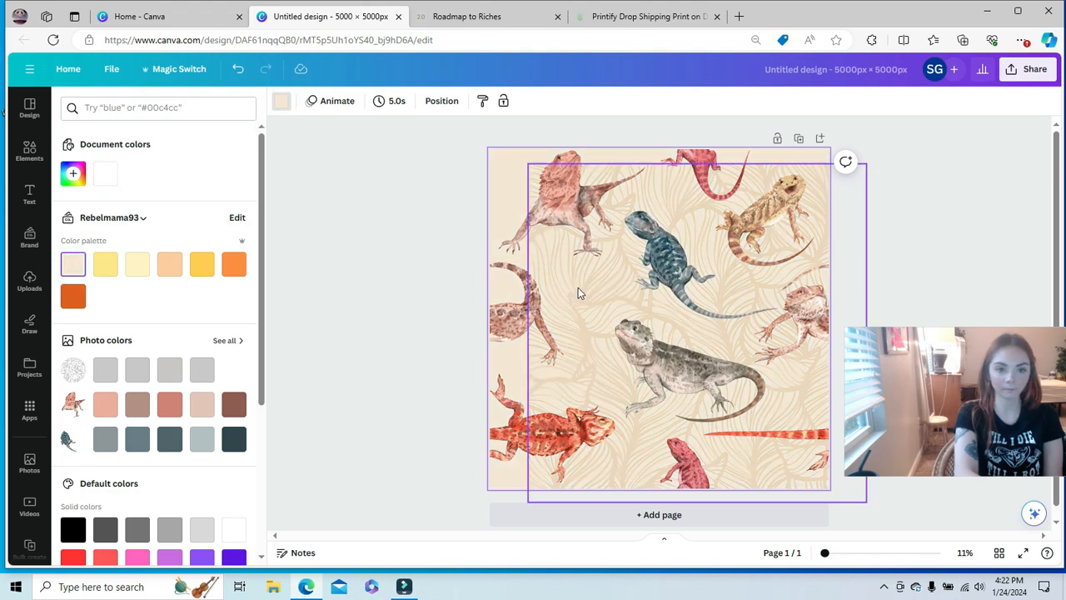
{"action": "left_click_drag", "start_coordinate": [585, 288], "coordinate": [549, 273]}
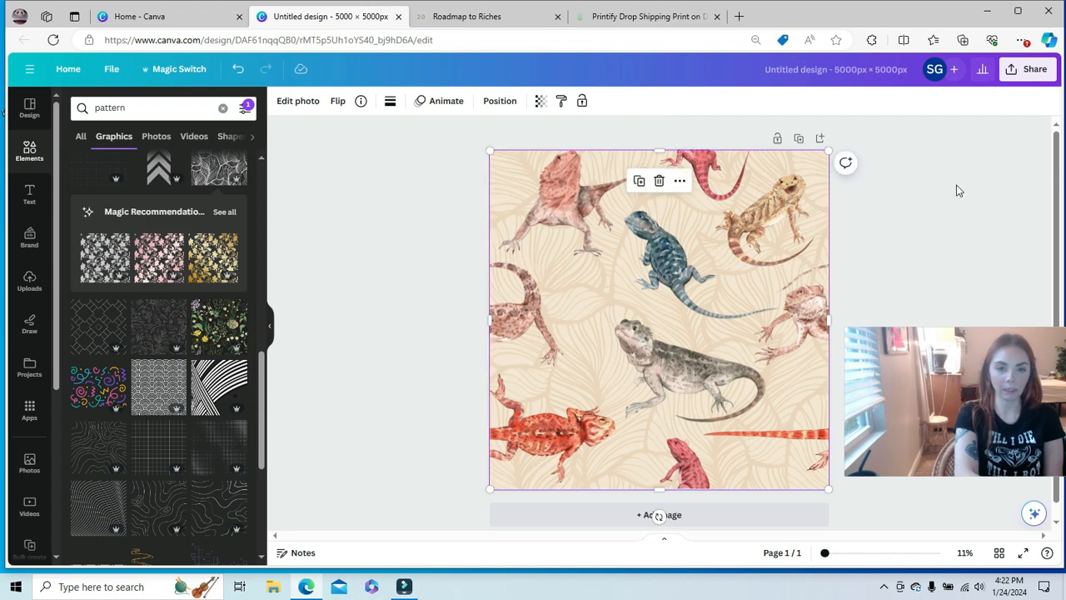
Clear the pattern search and search the graphics for "leaf"
{"action": "left_click", "coordinate": [957, 191]}
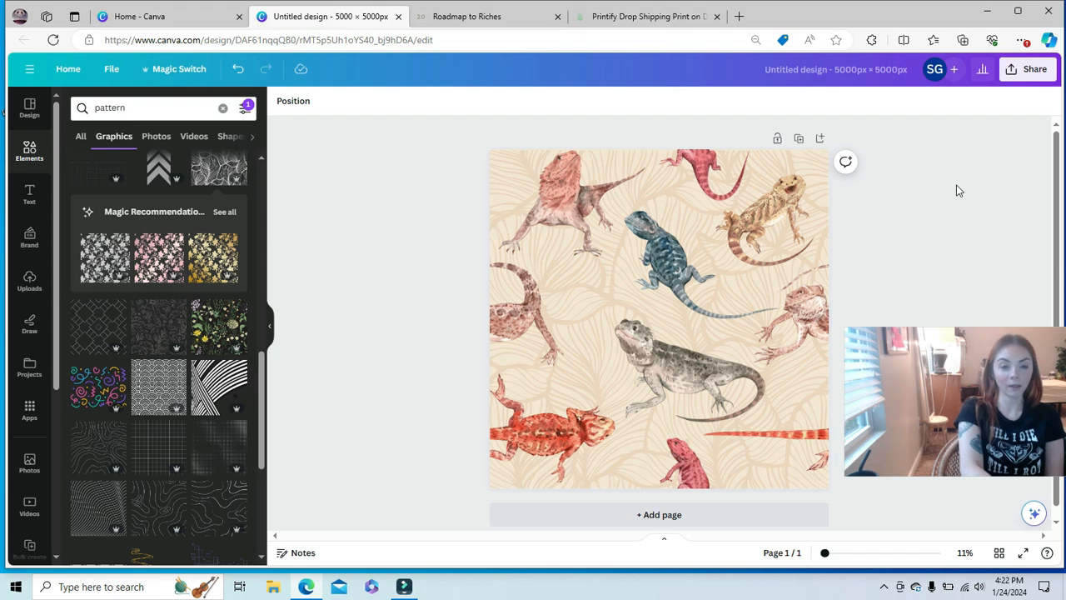
{"action": "left_click", "coordinate": [223, 108]}
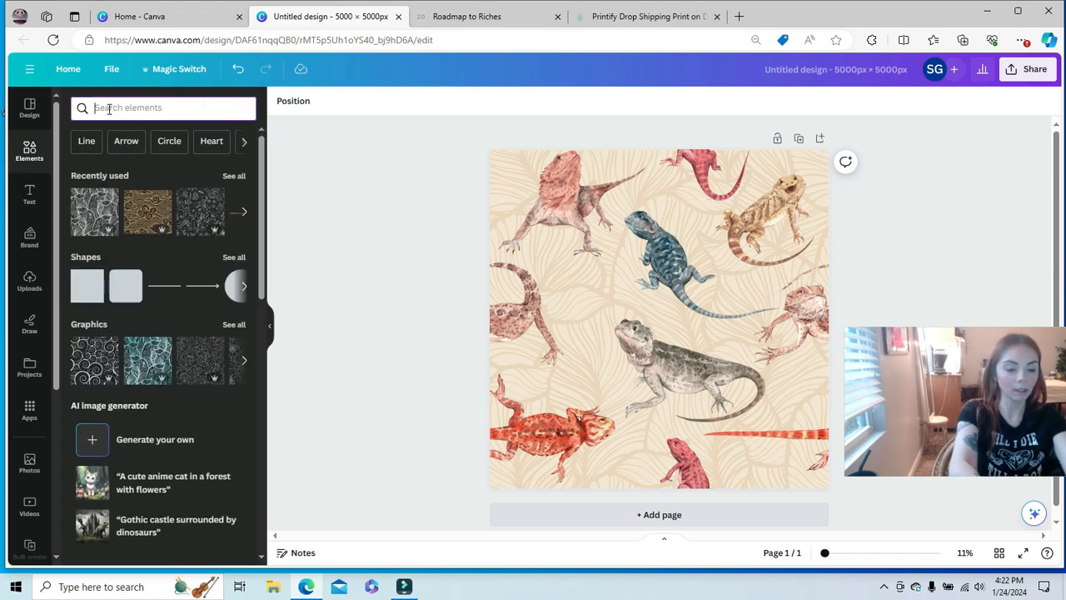
{"action": "type", "text": "leaf"}
{"action": "key", "text": "Return"}
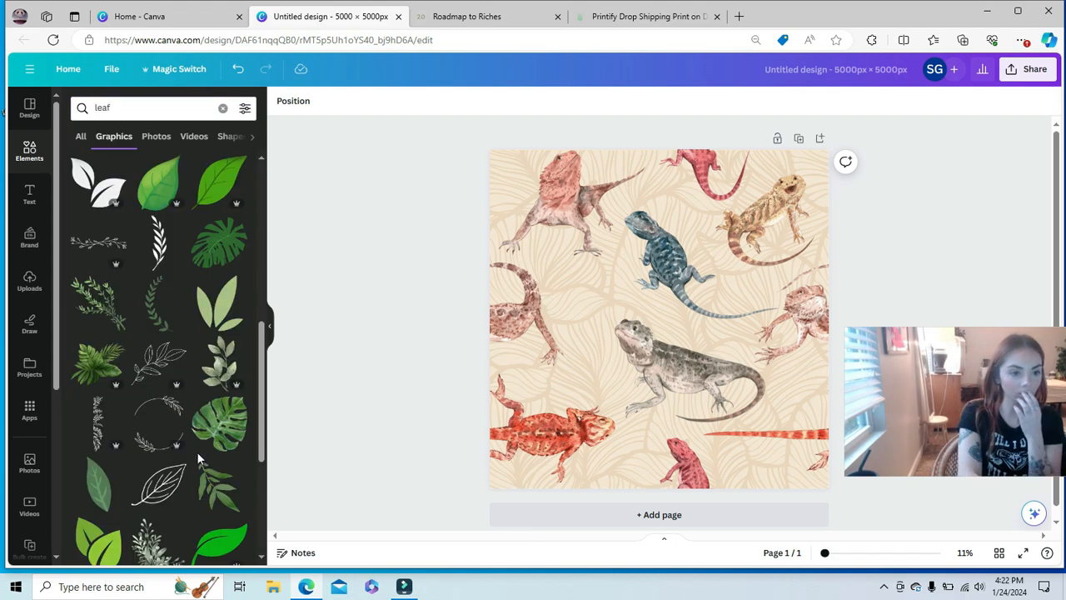
Try a watercolor monstera leaf, shrunk and placed left of the blue dragon, and delete it
{"action": "left_click", "coordinate": [219, 429]}
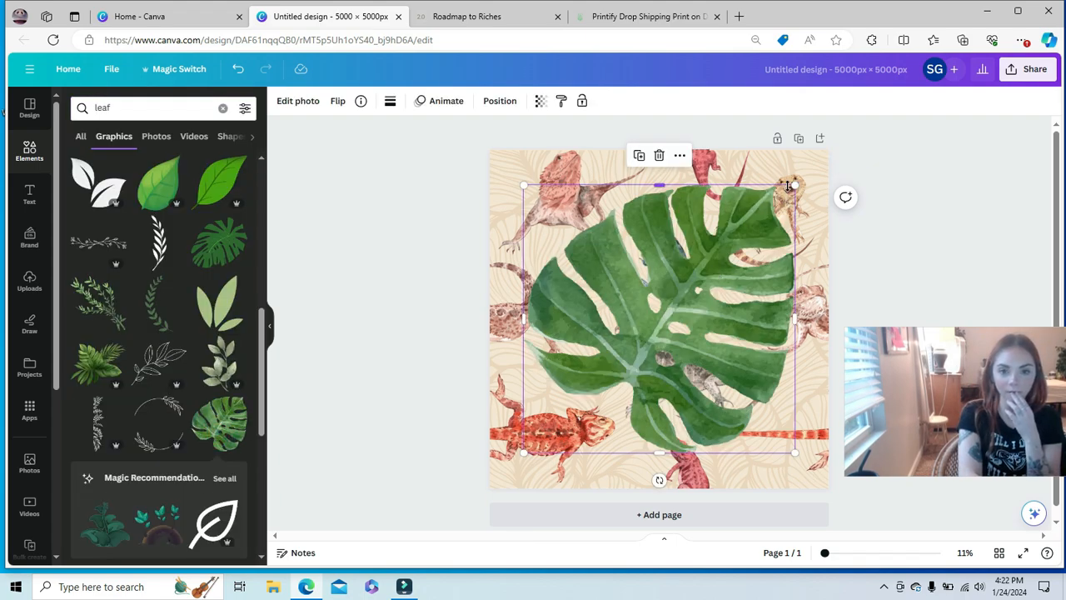
{"action": "left_click_drag", "start_coordinate": [792, 185], "coordinate": [585, 312]}
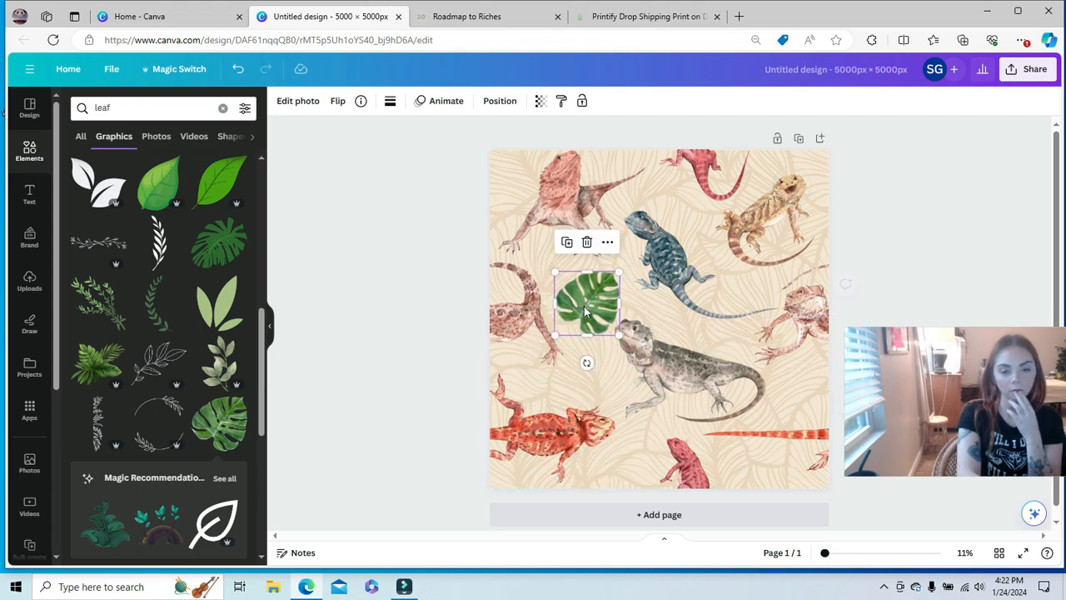
{"action": "left_click", "coordinate": [586, 240]}
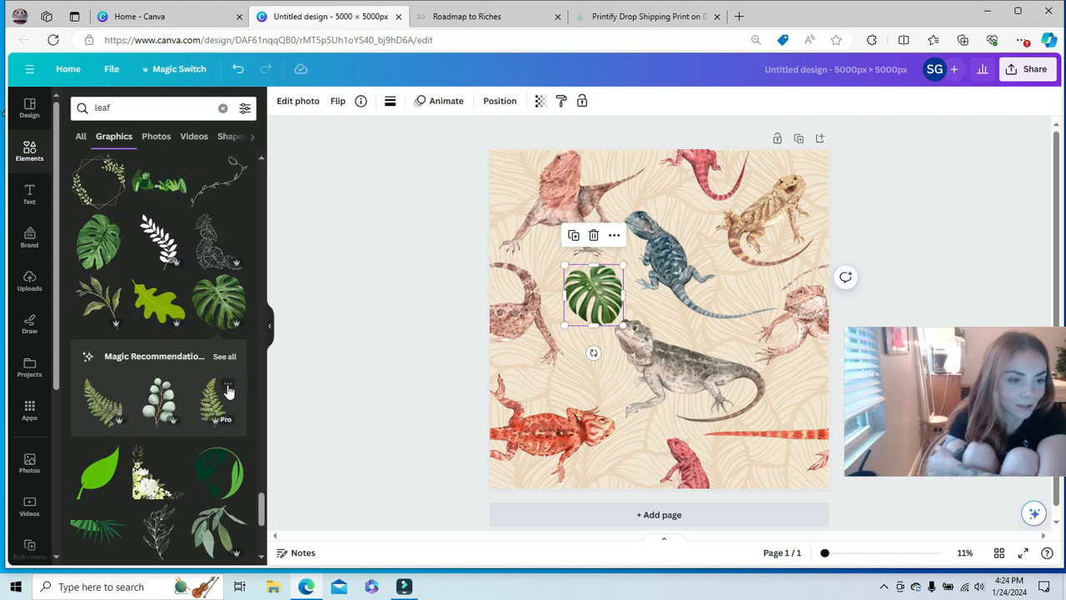
Replace the small monstera leaf with the curved fern from its full magic recommendations, rotated and placed beside the grey dragon's tail
{"action": "left_click", "coordinate": [224, 357]}
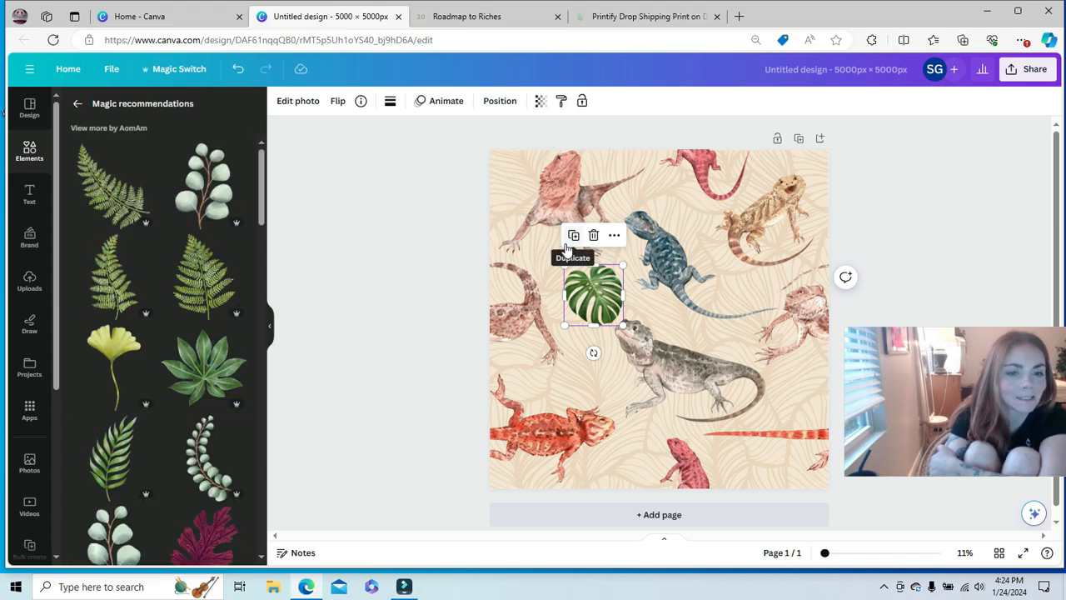
{"action": "left_click", "coordinate": [593, 236]}
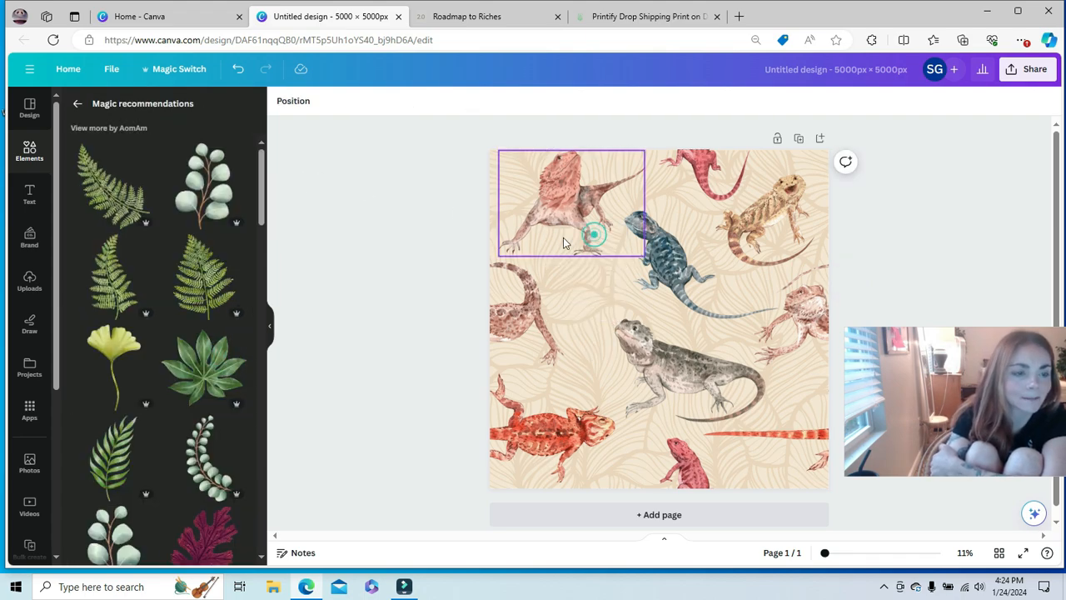
{"action": "left_click", "coordinate": [141, 211]}
{"action": "left_click_drag", "start_coordinate": [544, 185], "coordinate": [705, 373]}
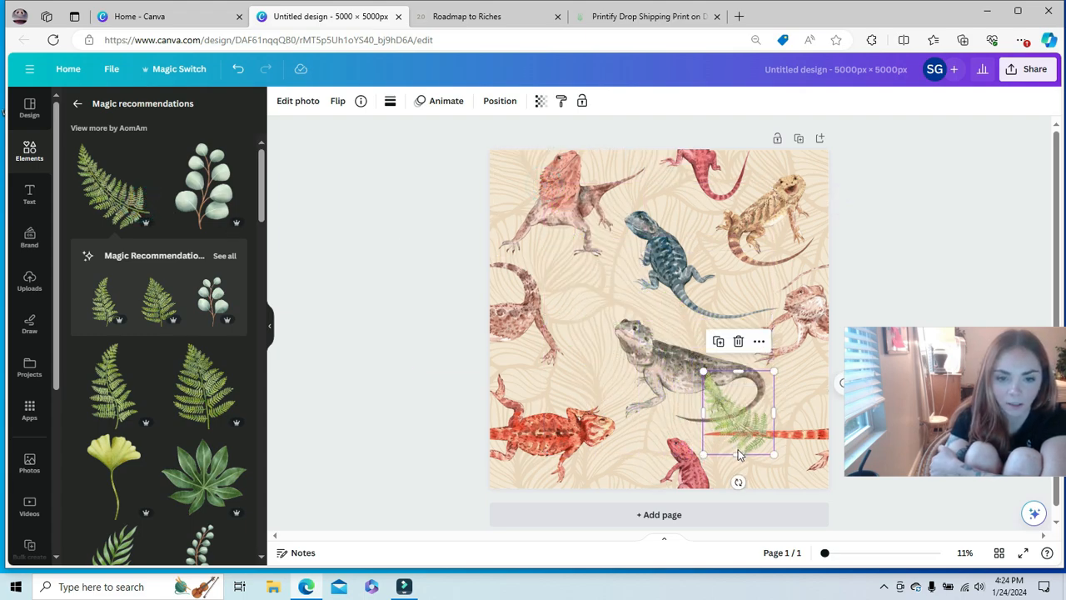
{"action": "left_click_drag", "start_coordinate": [738, 481], "coordinate": [808, 393]}
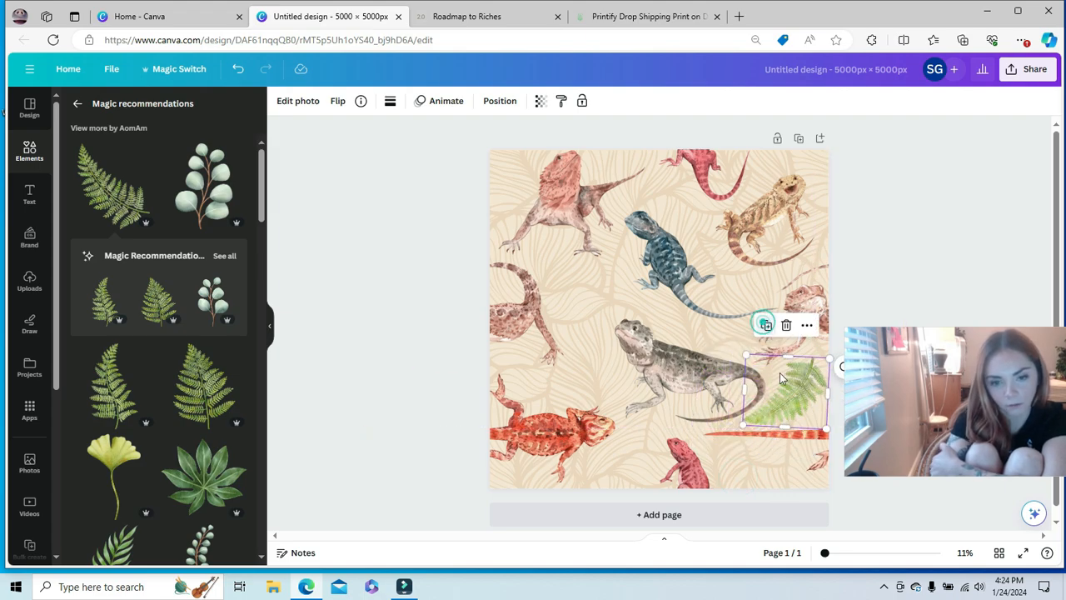
Place two rotated fern copies, one above the blue dragon and one left of the grey dragon's head
{"action": "left_click_drag", "start_coordinate": [696, 237], "coordinate": [620, 114]}
{"action": "left_click_drag", "start_coordinate": [616, 241], "coordinate": [586, 296]}
{"action": "left_click", "coordinate": [657, 136]}
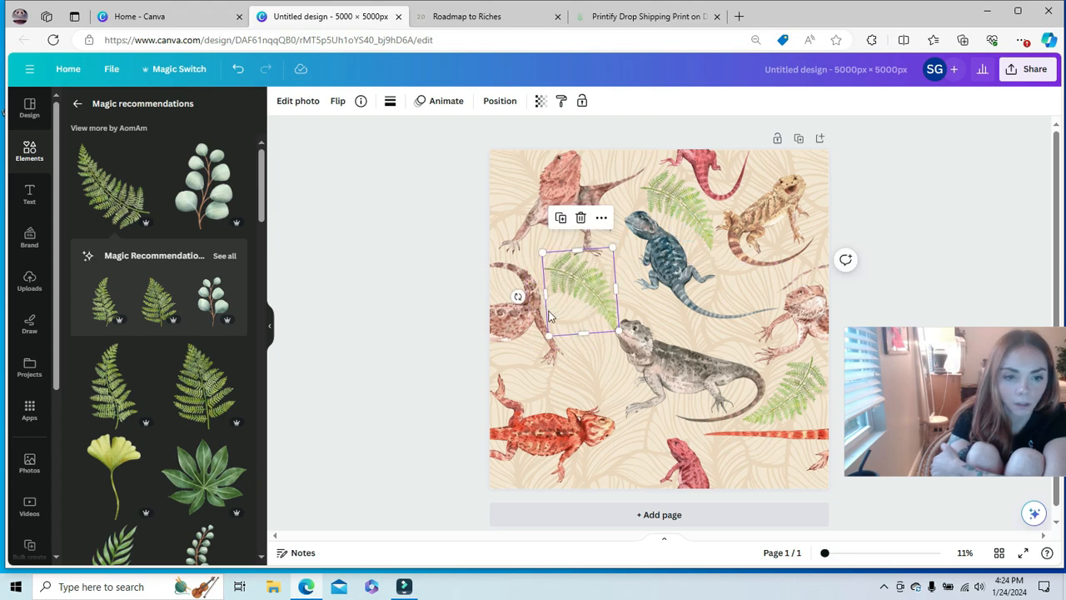
Flip the fern left of the grey dragon horizontally, rotate it upright, and center it in the gap below the upper-left dragon
{"action": "left_click", "coordinate": [336, 102]}
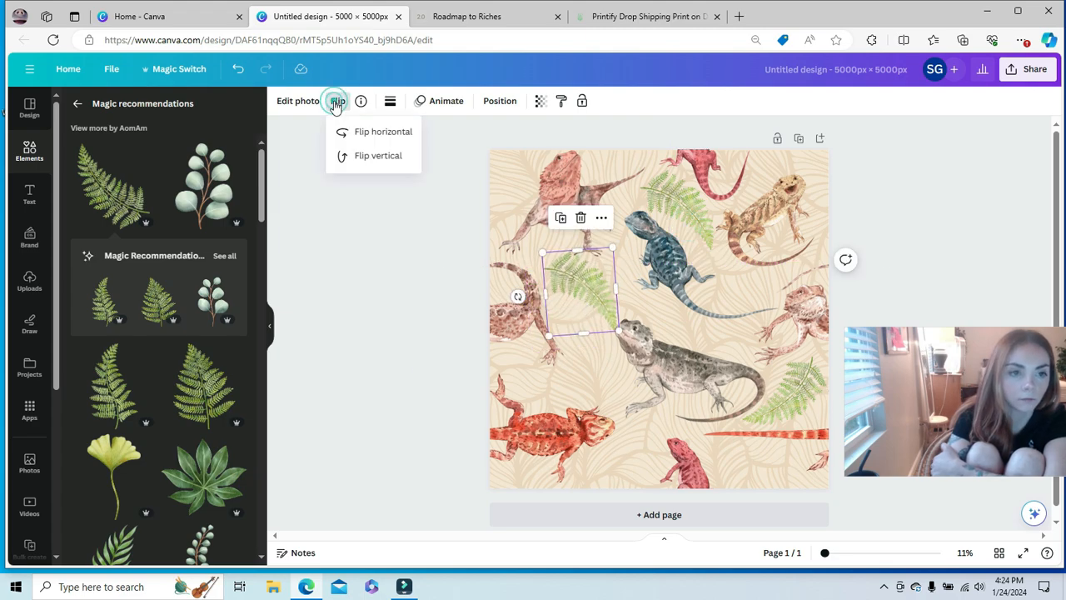
{"action": "left_click", "coordinate": [388, 130]}
{"action": "left_click_drag", "start_coordinate": [517, 296], "coordinate": [533, 319]}
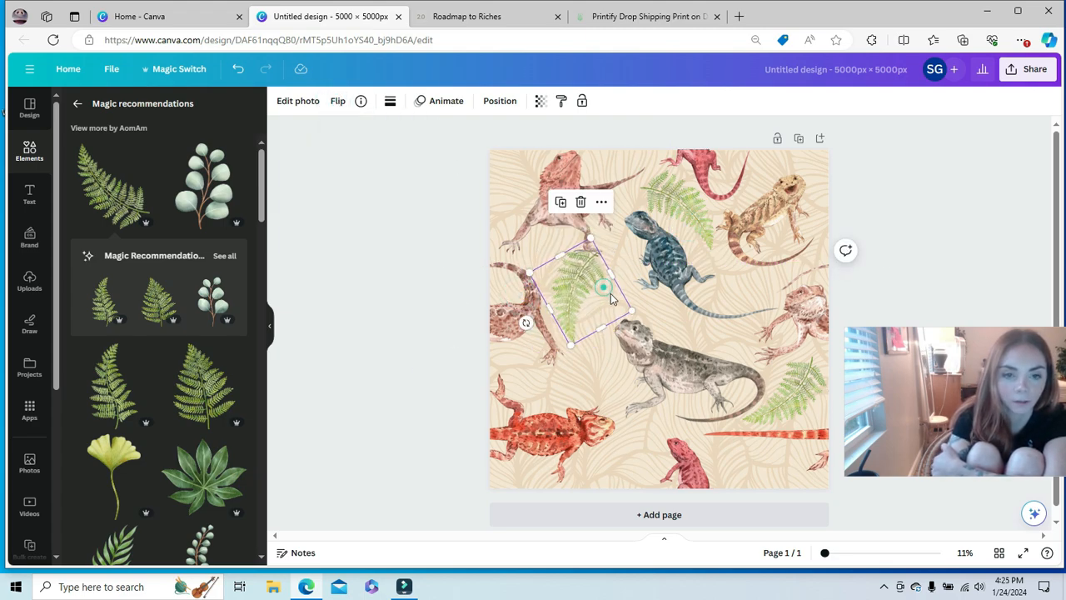
{"action": "left_click_drag", "start_coordinate": [606, 288], "coordinate": [618, 303]}
{"action": "left_click_drag", "start_coordinate": [583, 360], "coordinate": [583, 374]}
{"action": "left_click_drag", "start_coordinate": [600, 290], "coordinate": [600, 287]}
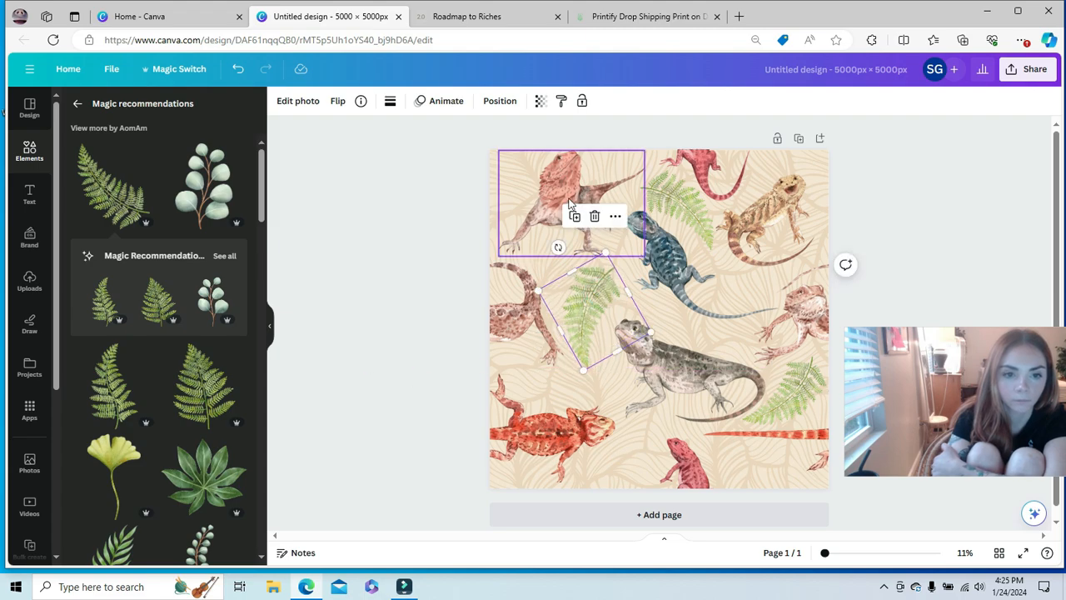
Duplicate the flipped fern and place the copy, rotated, between the orange-red dragon's head and the small crimson dragon
{"action": "left_click", "coordinate": [573, 214]}
{"action": "left_click_drag", "start_coordinate": [511, 394], "coordinate": [656, 427]}
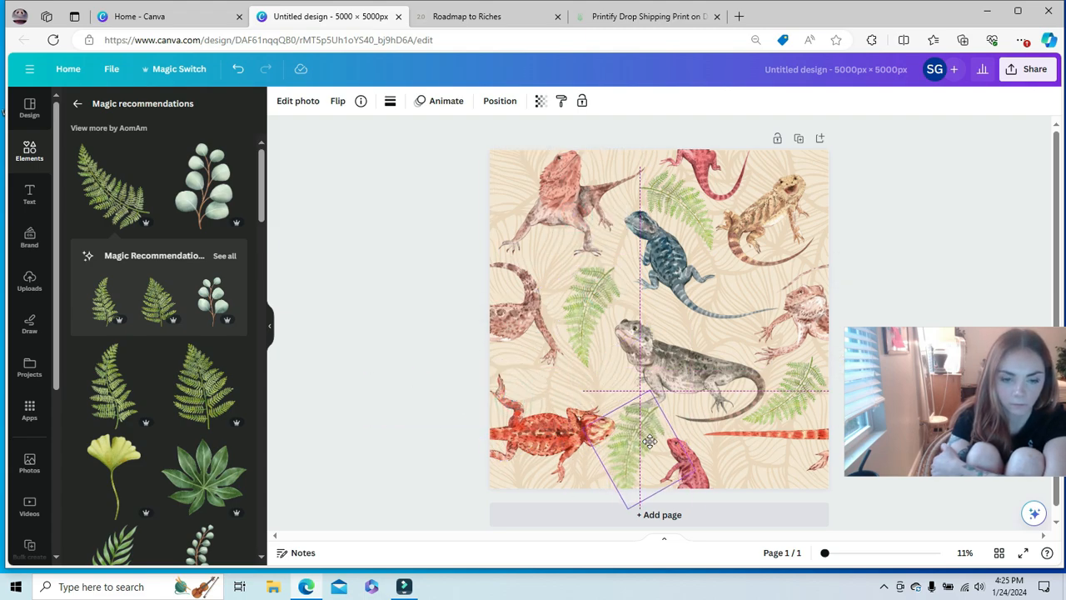
{"action": "left_click_drag", "start_coordinate": [597, 475], "coordinate": [588, 439]}
Place a straightened fern copy across the page's left edge near the upper corner and a matching copy across the right edge
{"action": "left_click_drag", "start_coordinate": [651, 445], "coordinate": [498, 194]}
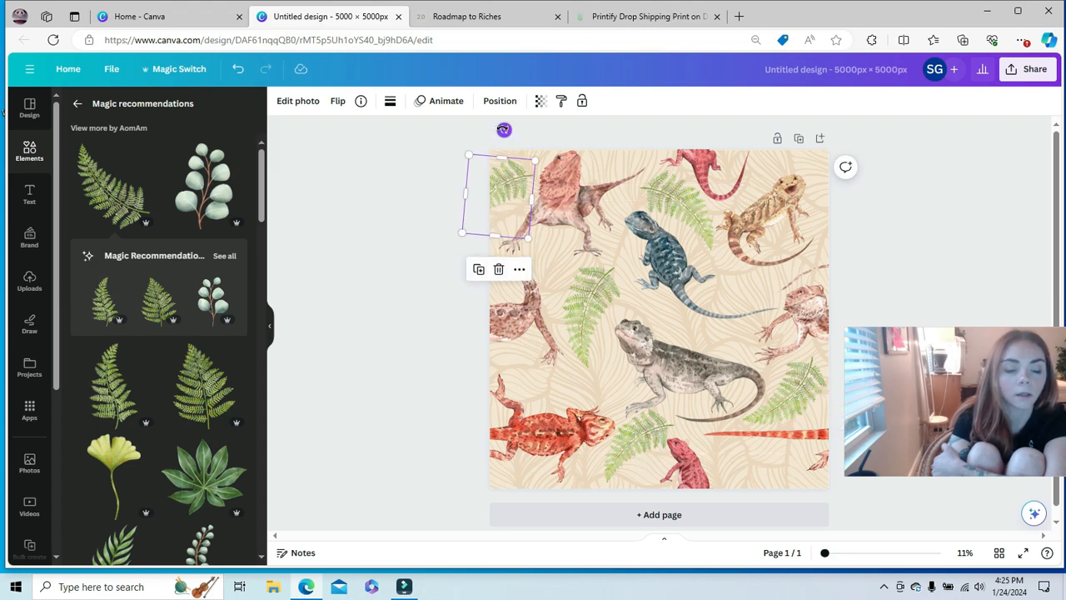
{"action": "left_click_drag", "start_coordinate": [503, 129], "coordinate": [497, 127]}
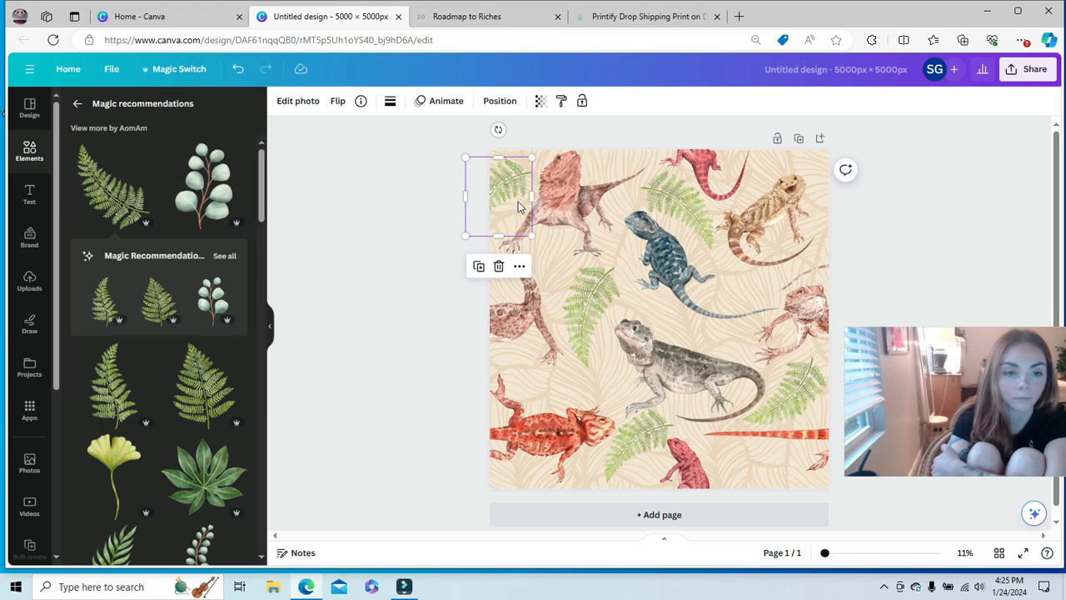
{"action": "left_click_drag", "start_coordinate": [517, 204], "coordinate": [796, 191]}
{"action": "left_click", "coordinate": [470, 259]}
{"action": "left_click", "coordinate": [493, 178]}
Tilt and shift the tan dragon away from the right-edge fern, and nudge the fern above the blue dragon upward
{"action": "left_click_drag", "start_coordinate": [755, 302], "coordinate": [767, 301]}
{"action": "left_click_drag", "start_coordinate": [752, 255], "coordinate": [755, 252]}
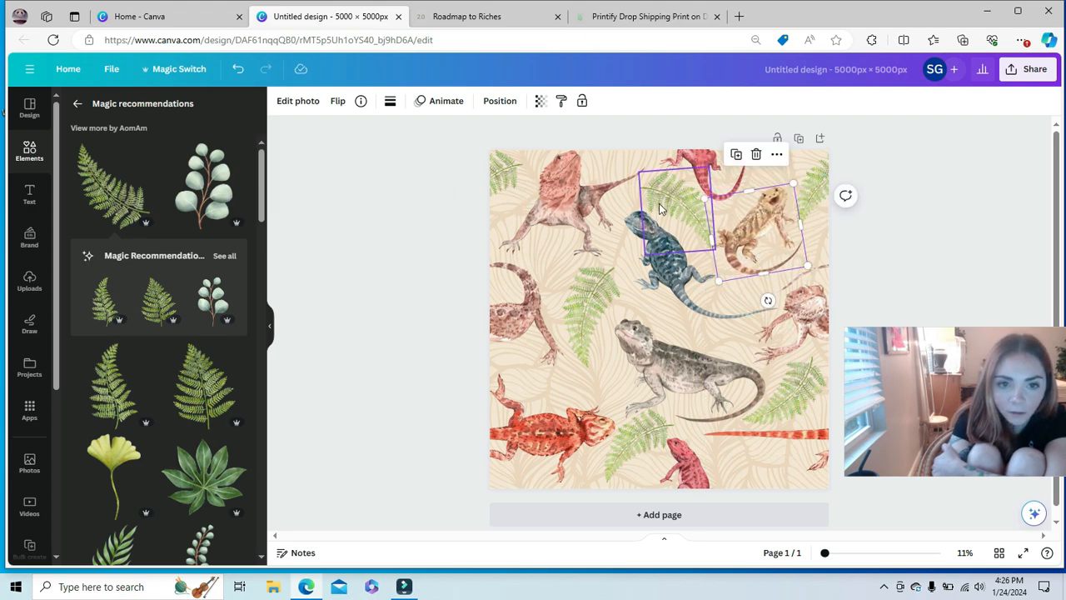
{"action": "left_click_drag", "start_coordinate": [656, 207], "coordinate": [654, 200]}
{"action": "left_click", "coordinate": [884, 161]}
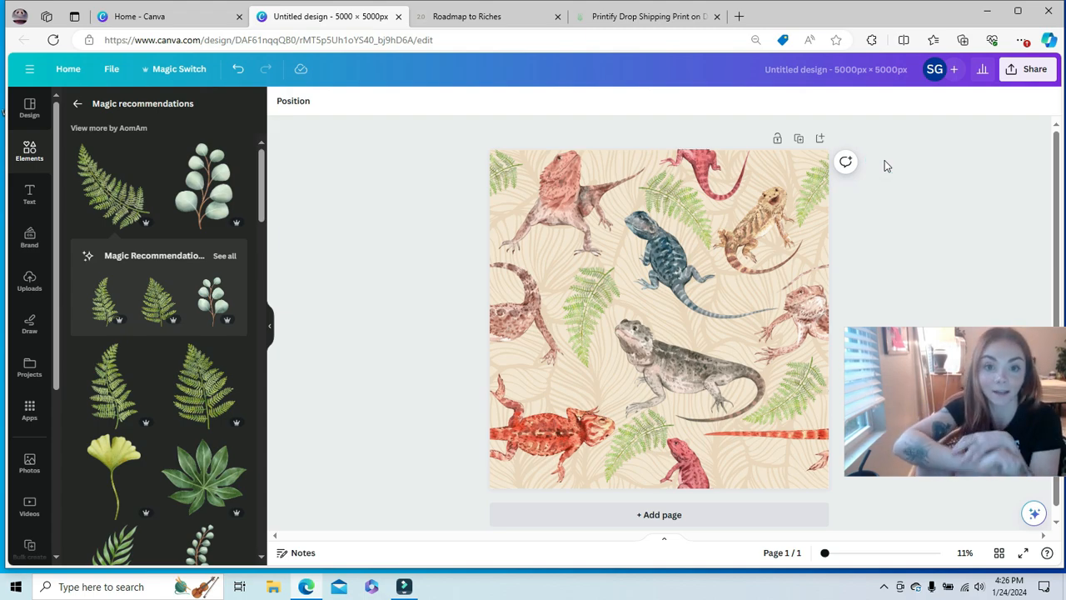
Rename the design as bearded-dragon-botanical-pattern
{"action": "left_click", "coordinate": [845, 72]}
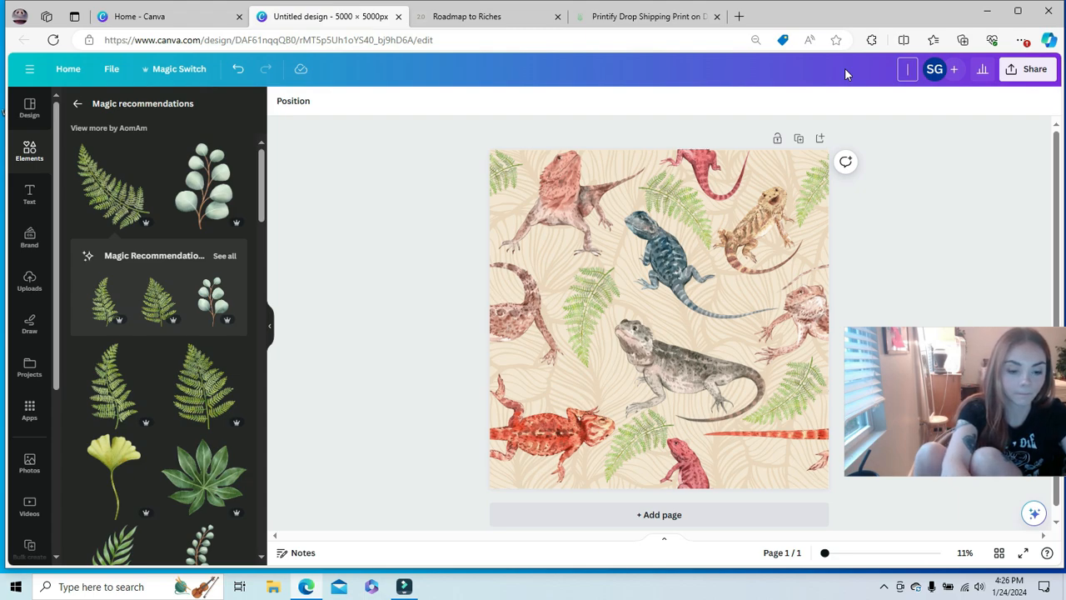
{"action": "type", "text": "bearde"}
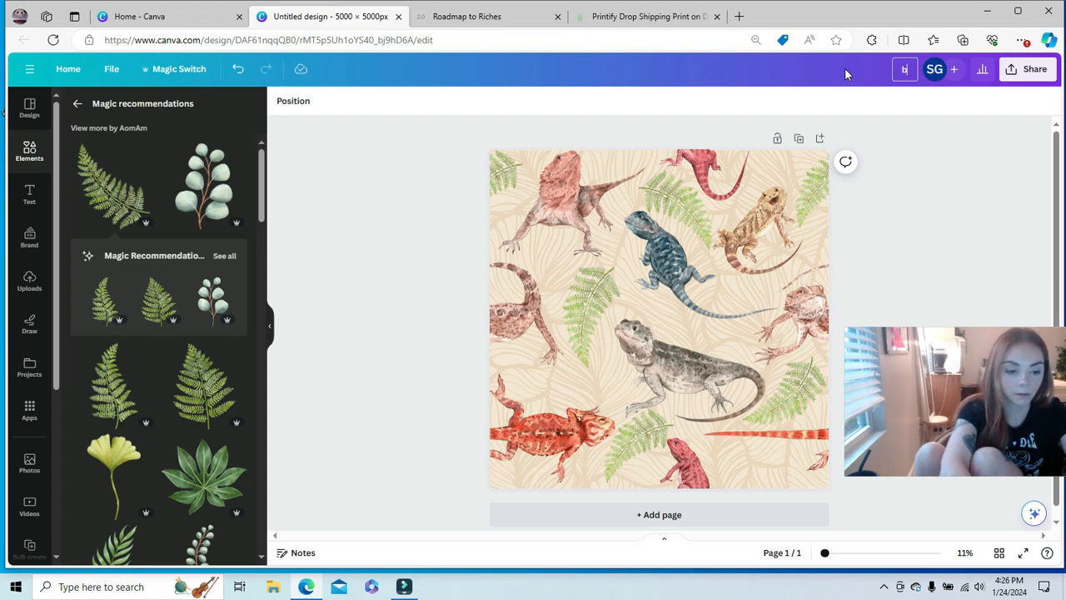
{"action": "type", "text": "-dragon"}
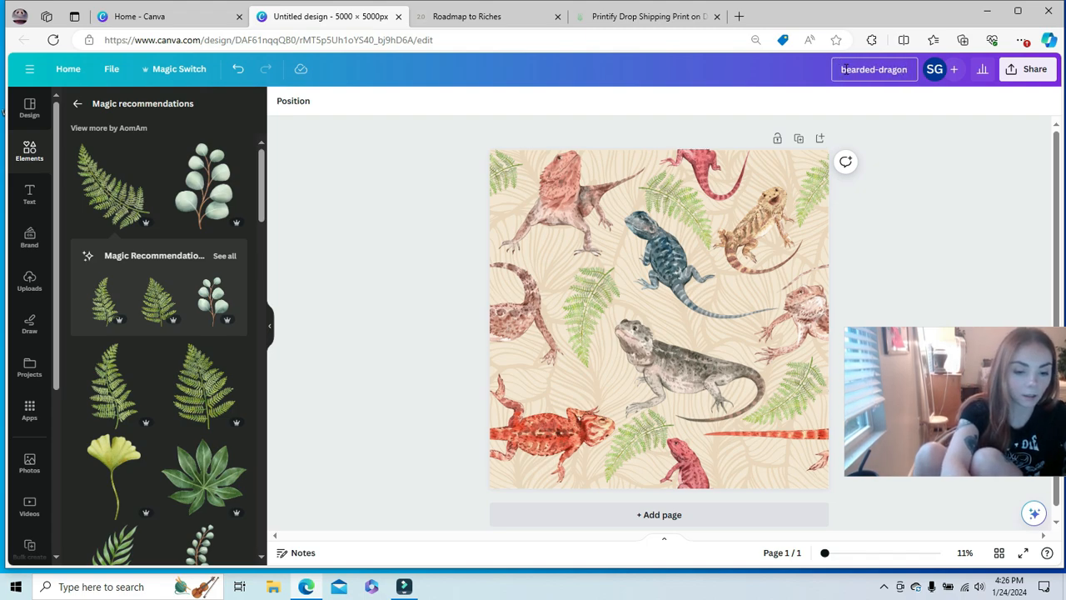
{"action": "type", "text": "-"}
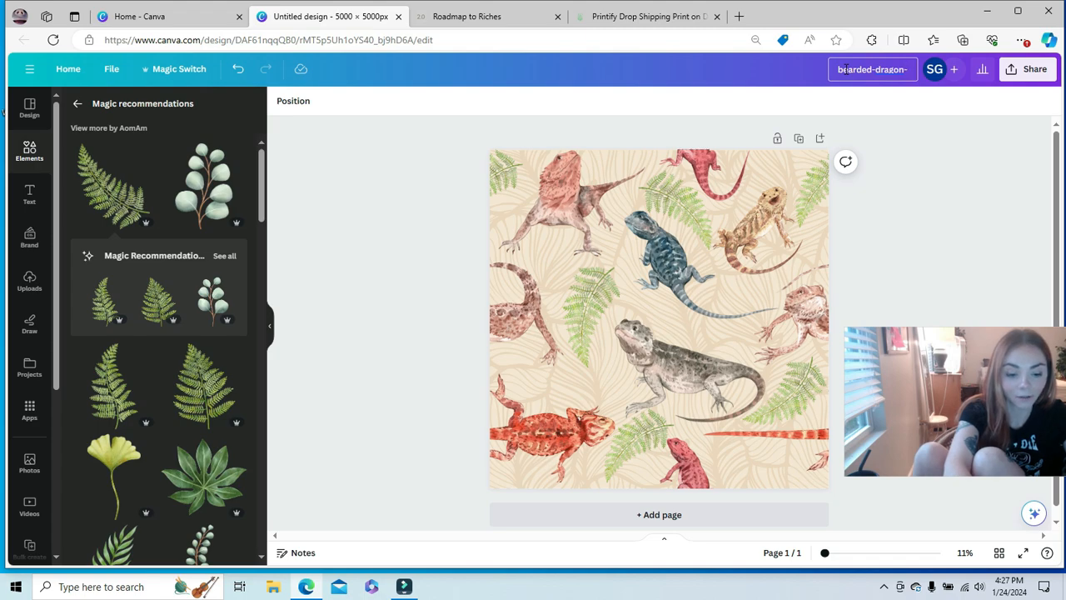
{"action": "type", "text": "botanical"}
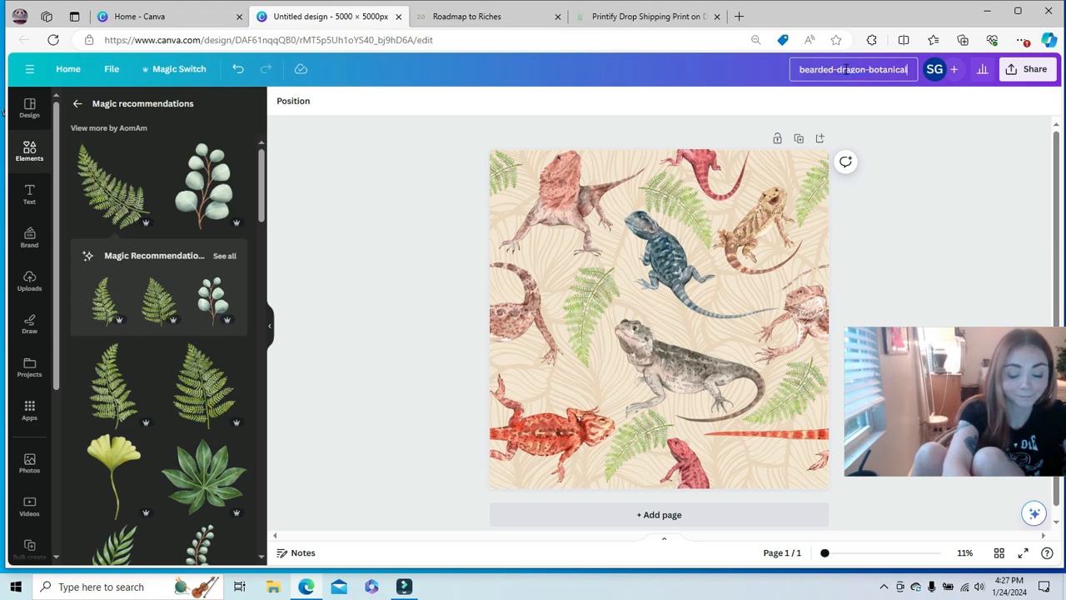
{"action": "type", "text": "-"}
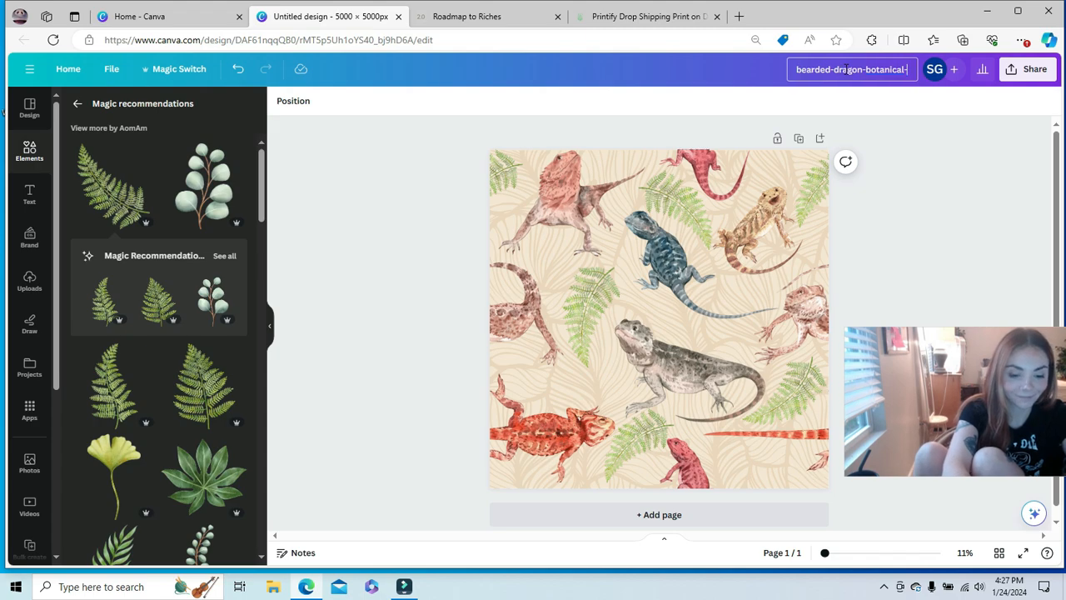
{"action": "type", "text": "pattern"}
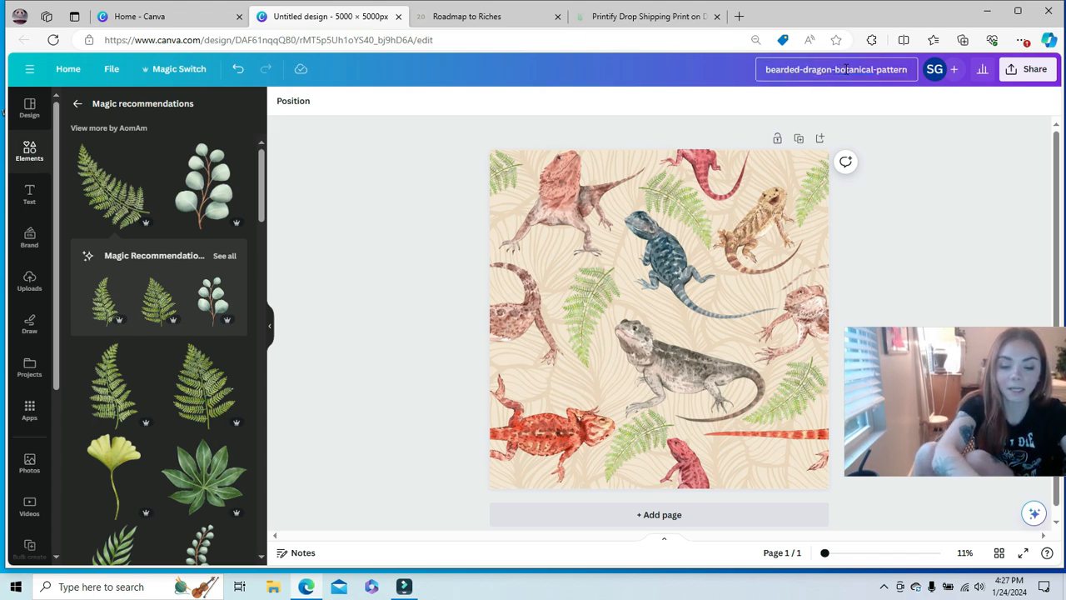
{"action": "key", "text": "Return"}
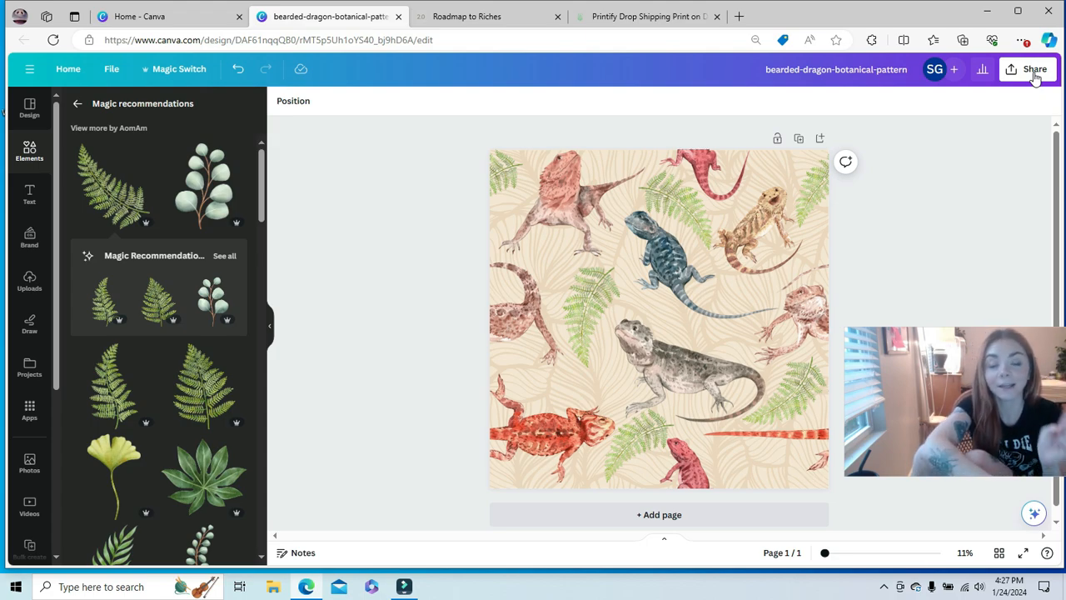
Download the design as a PNG at 5,000 × 5,000 px
{"action": "left_click", "coordinate": [1034, 72]}
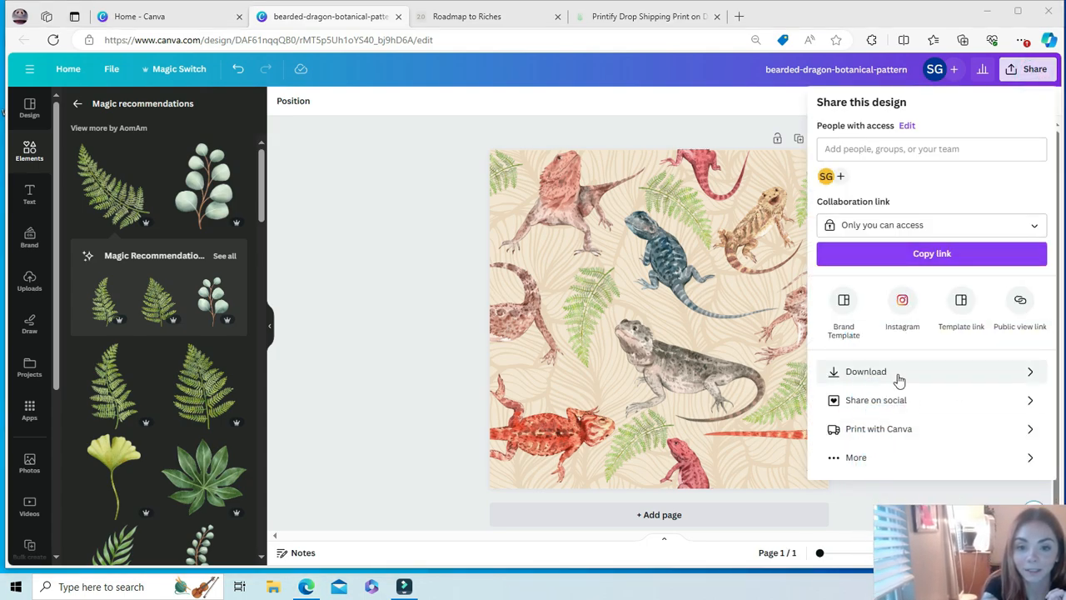
{"action": "left_click", "coordinate": [898, 376]}
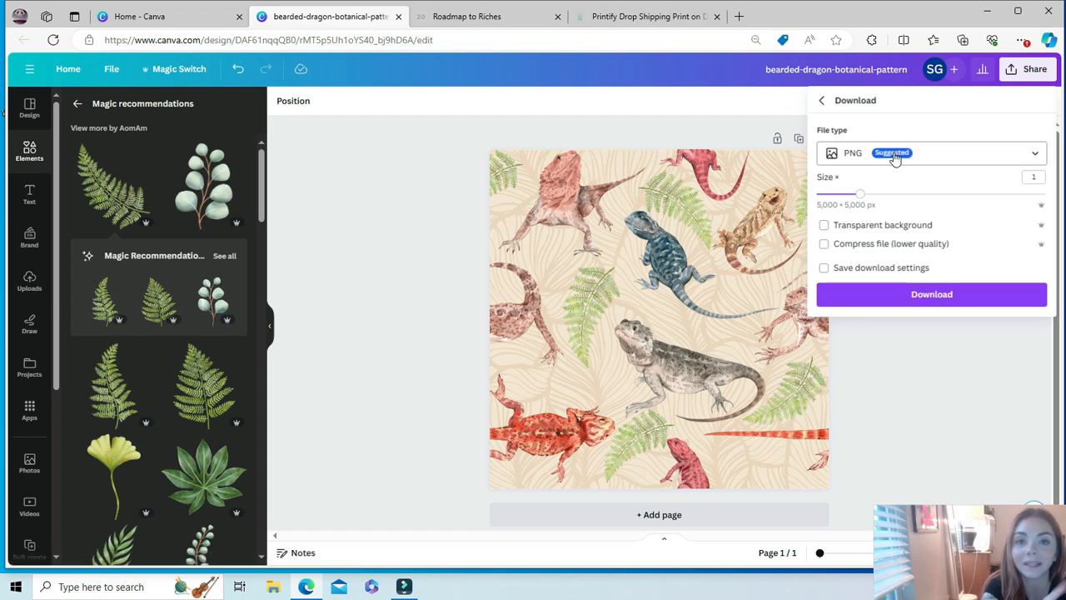
{"action": "left_click", "coordinate": [920, 300]}
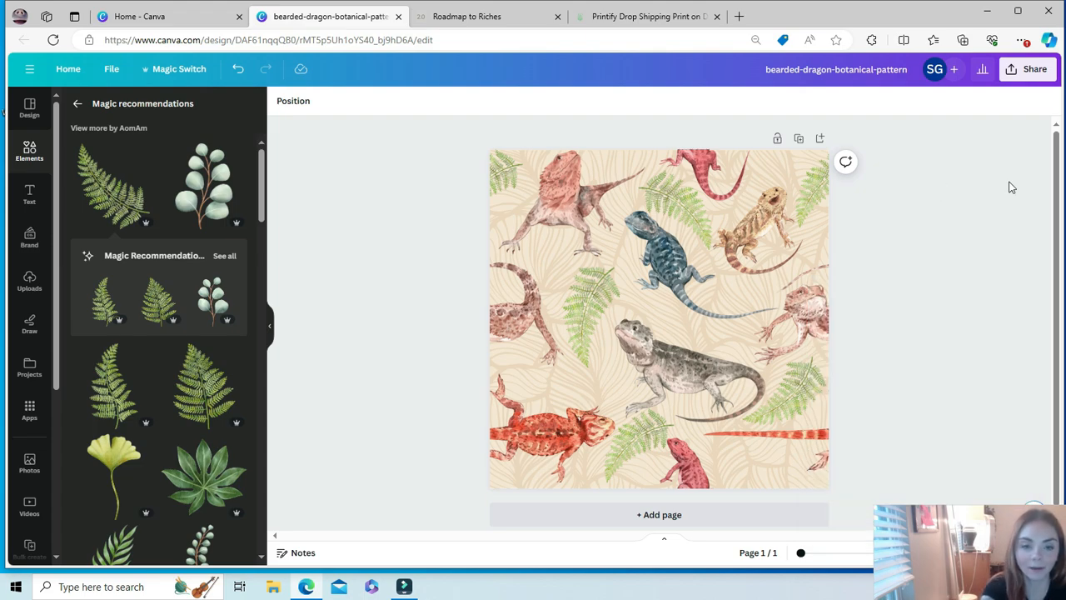
Add a second page to the design and search the elements for square frames
{"action": "left_click", "coordinate": [651, 516]}
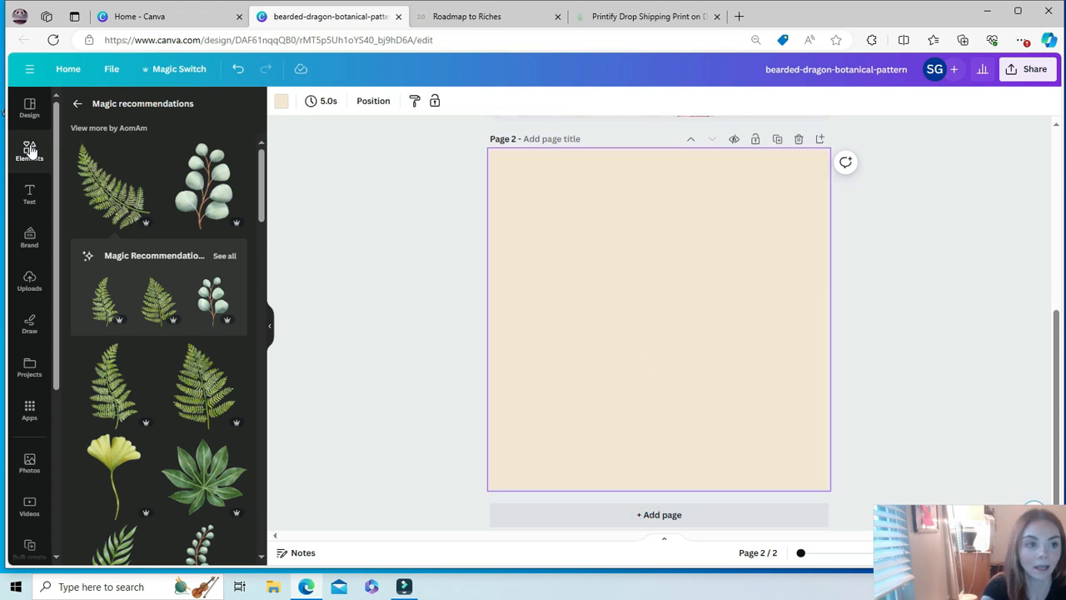
{"action": "left_click", "coordinate": [30, 150]}
{"action": "left_click", "coordinate": [127, 107]}
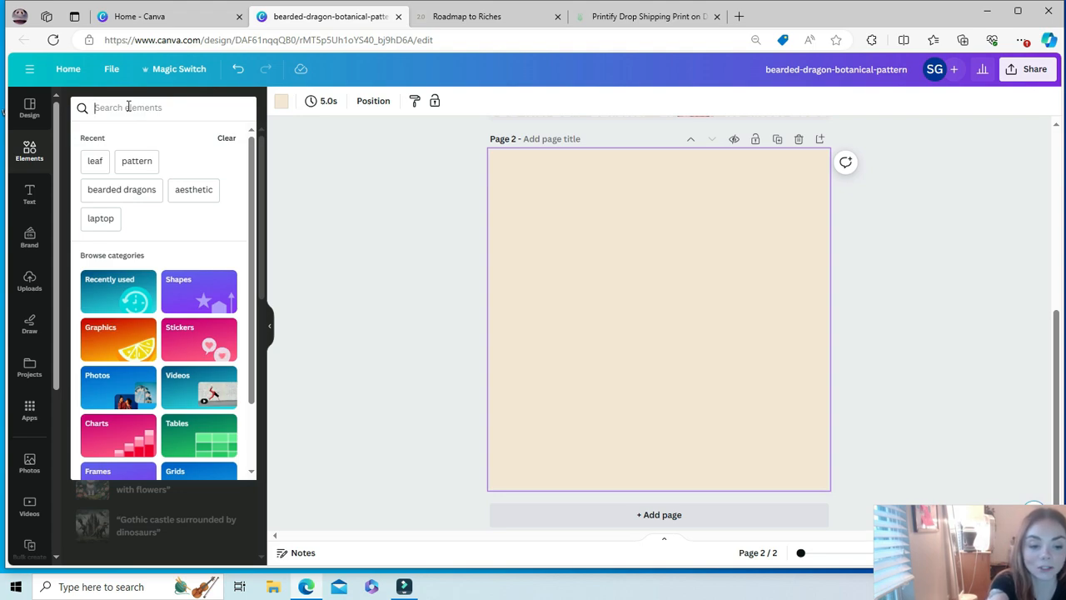
{"action": "type", "text": "squar"}
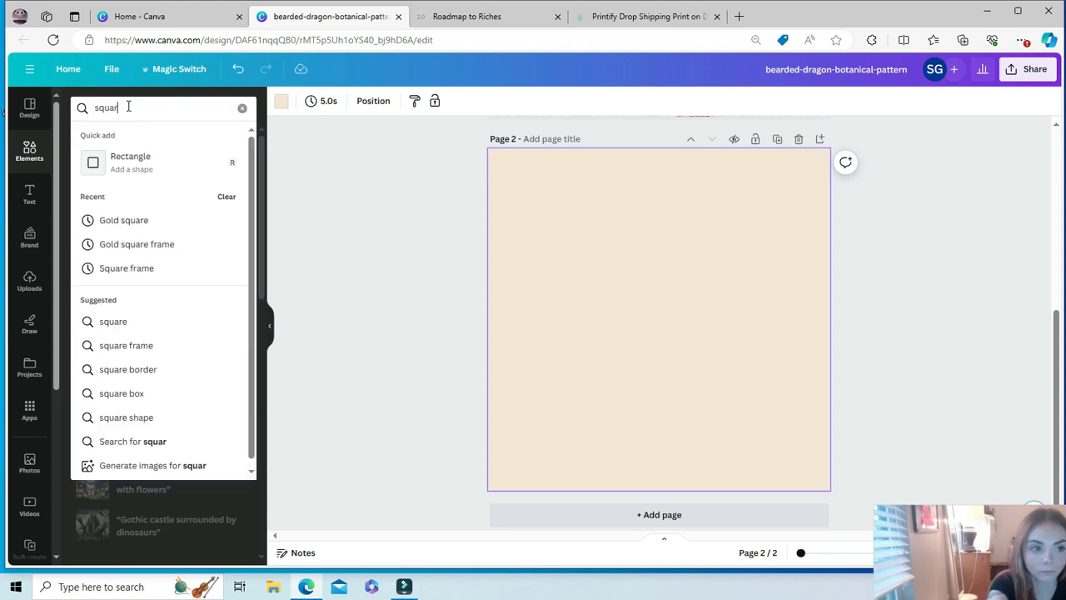
{"action": "type", "text": "e"}
{"action": "key", "text": "Return"}
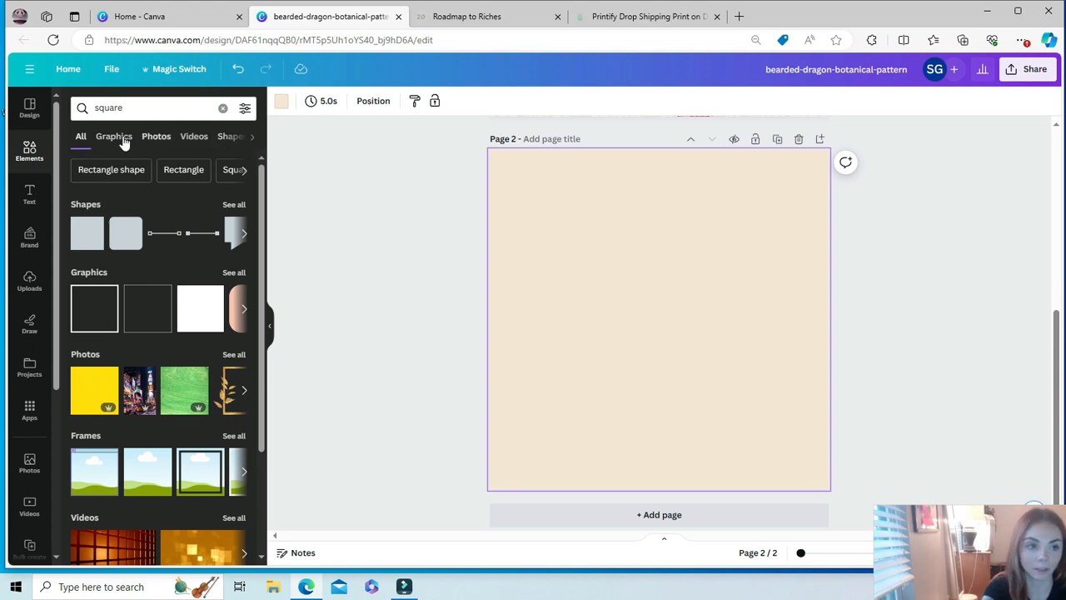
{"action": "left_click", "coordinate": [253, 140]}
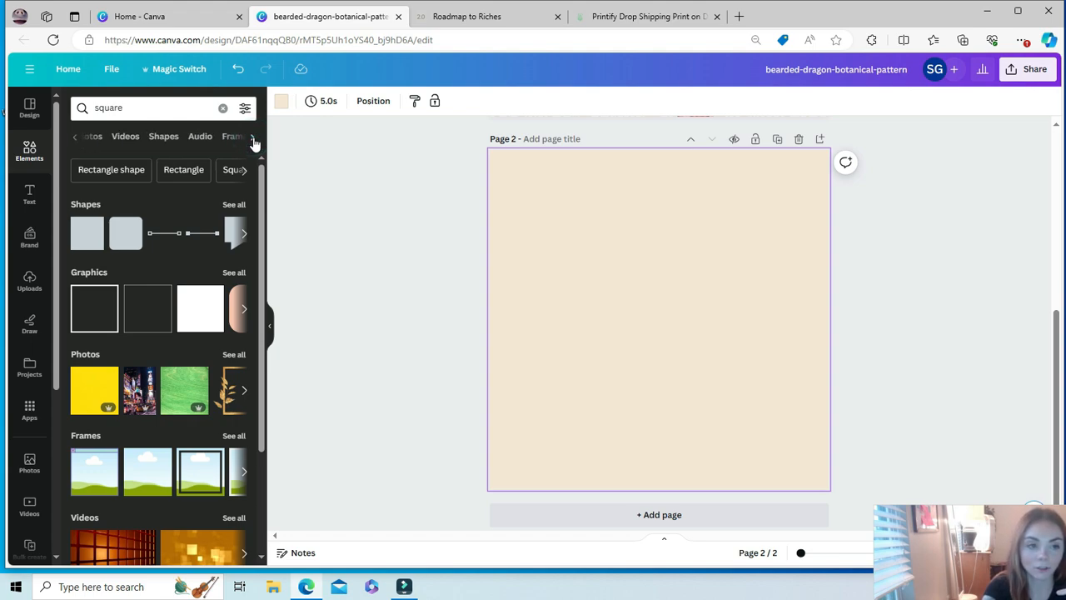
{"action": "left_click", "coordinate": [253, 142]}
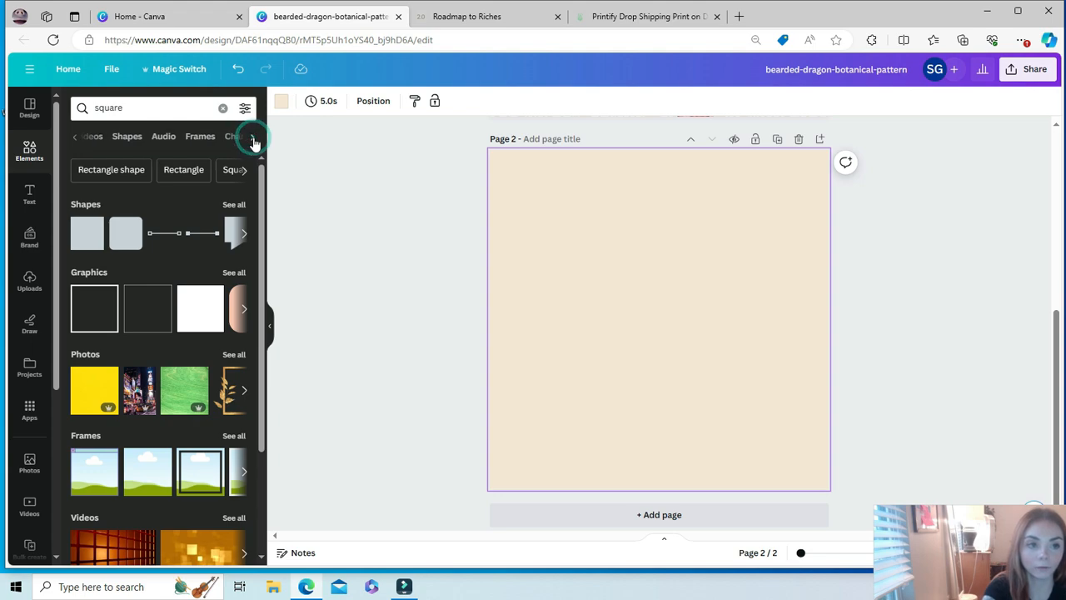
{"action": "left_click", "coordinate": [234, 137]}
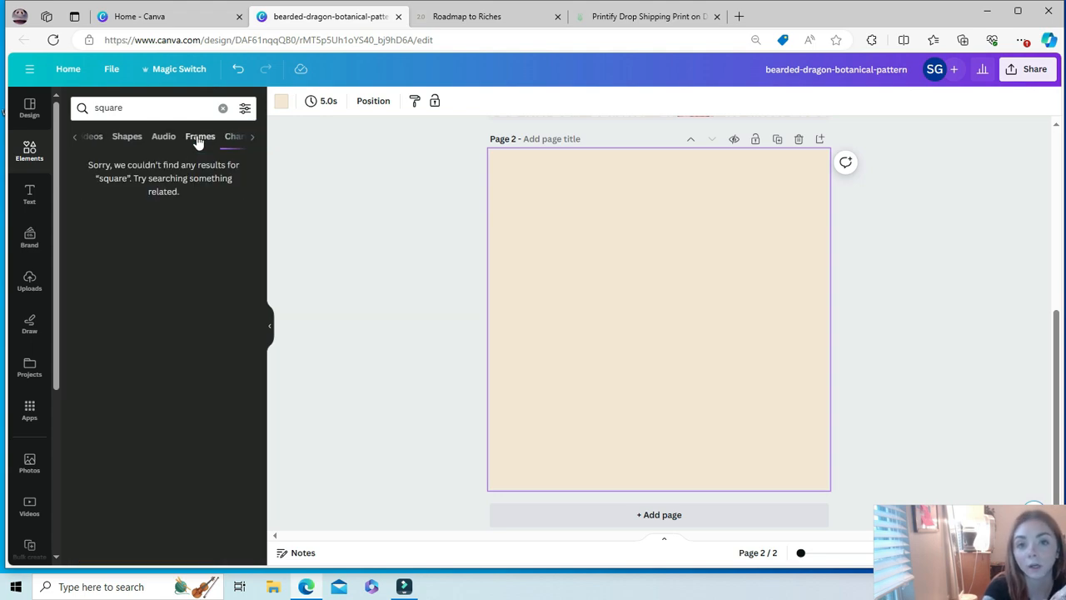
{"action": "left_click", "coordinate": [198, 140]}
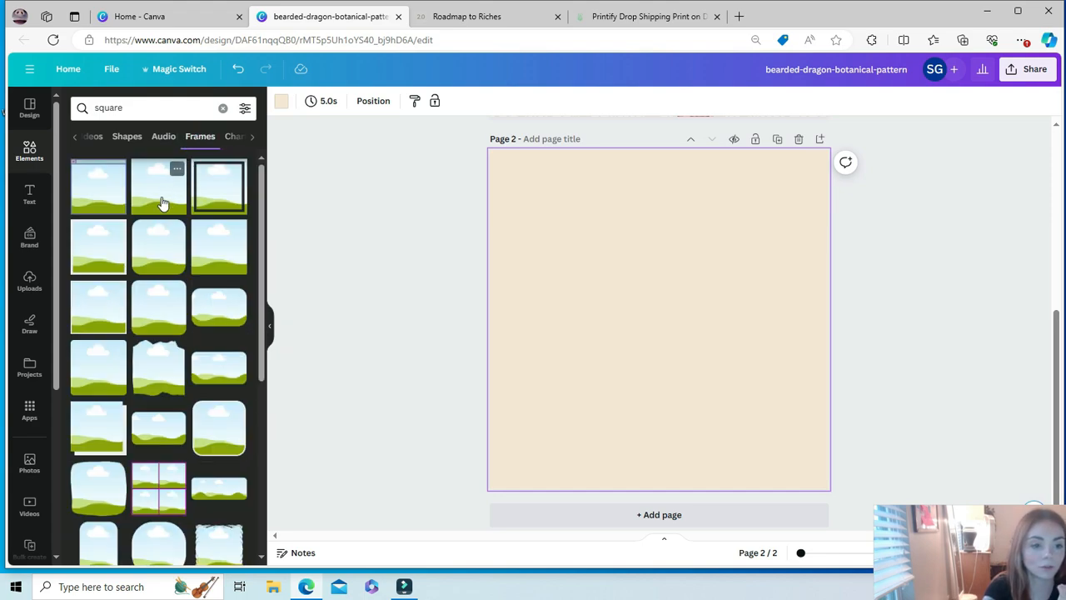
Place a plain square frame on page 2 and enlarge it to fill the whole page
{"action": "left_click", "coordinate": [162, 203]}
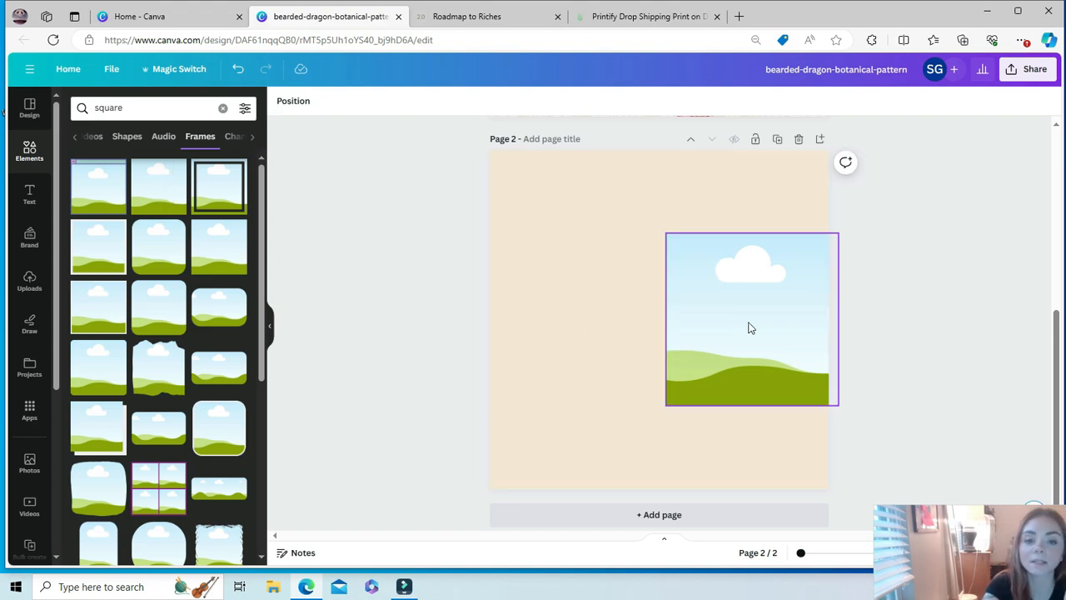
{"action": "left_click_drag", "start_coordinate": [748, 328], "coordinate": [574, 241]}
{"action": "left_click_drag", "start_coordinate": [663, 325], "coordinate": [828, 489]}
{"action": "left_click", "coordinate": [906, 314]}
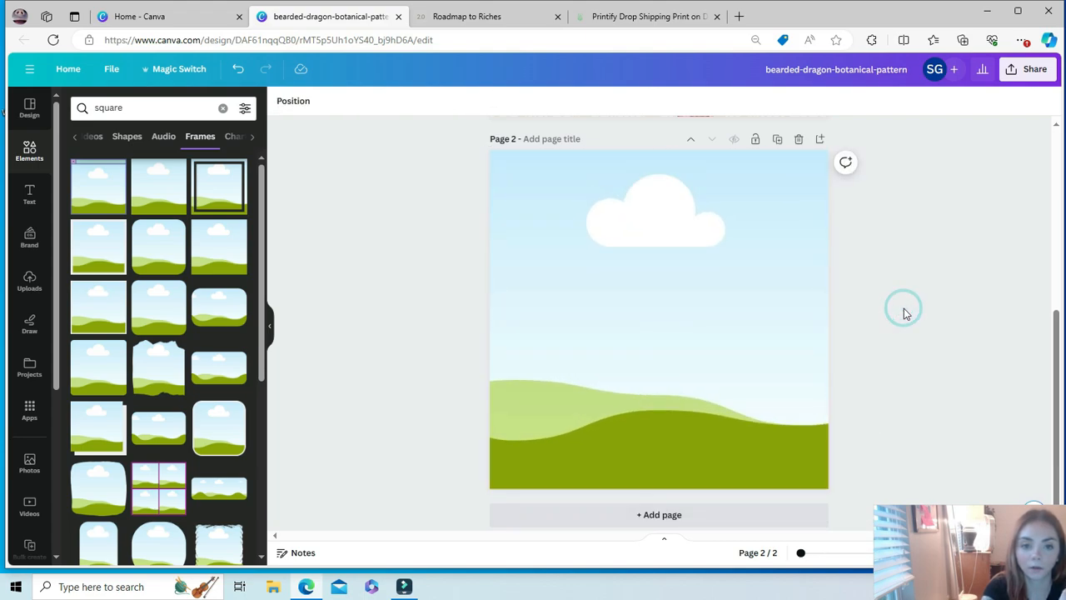
Shift the frame on page 2 sideways so half of it extends past the page's left edge
{"action": "left_click", "coordinate": [654, 311]}
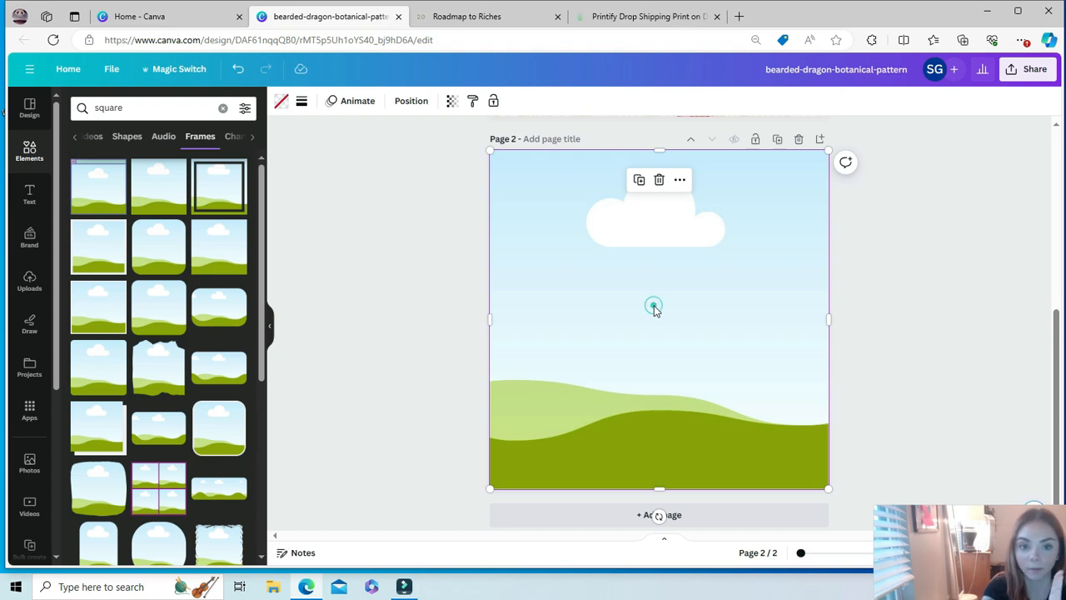
{"action": "double_click", "coordinate": [655, 308]}
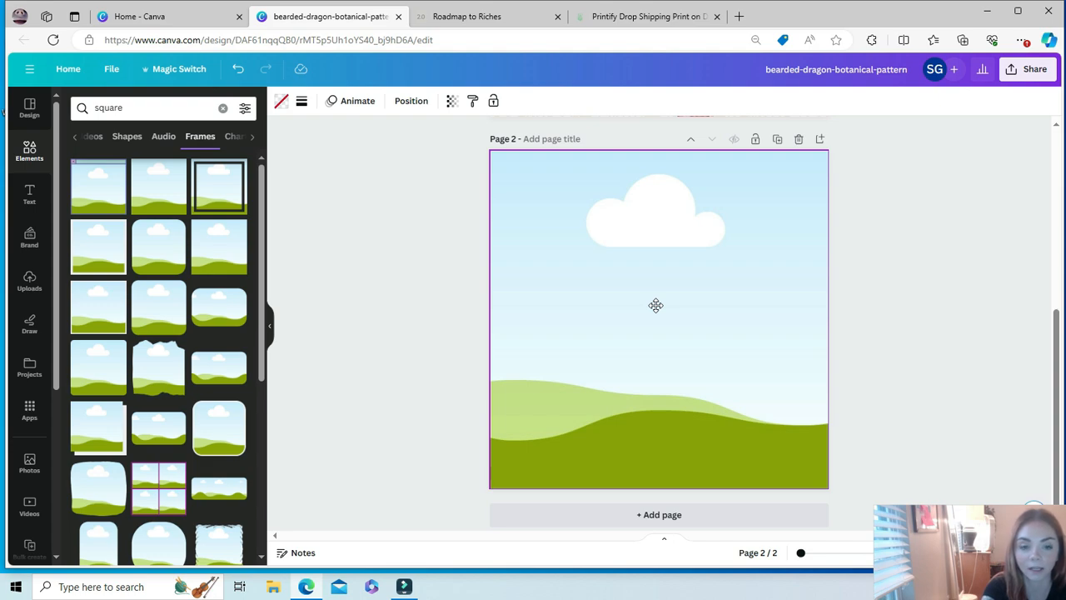
{"action": "left_click_drag", "start_coordinate": [655, 305], "coordinate": [484, 307]}
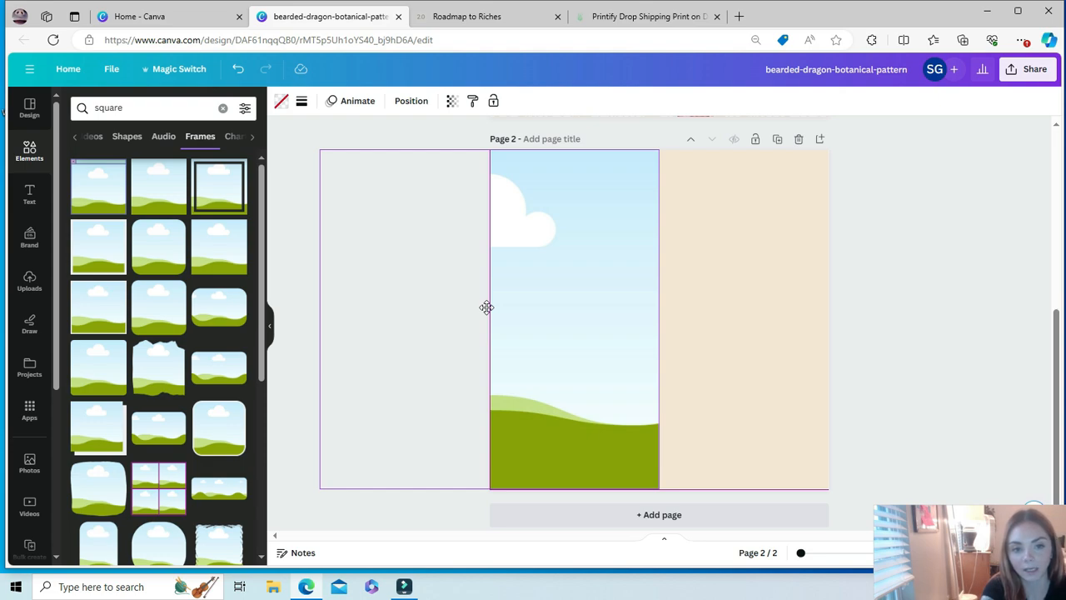
{"action": "left_click_drag", "start_coordinate": [486, 307], "coordinate": [486, 307]}
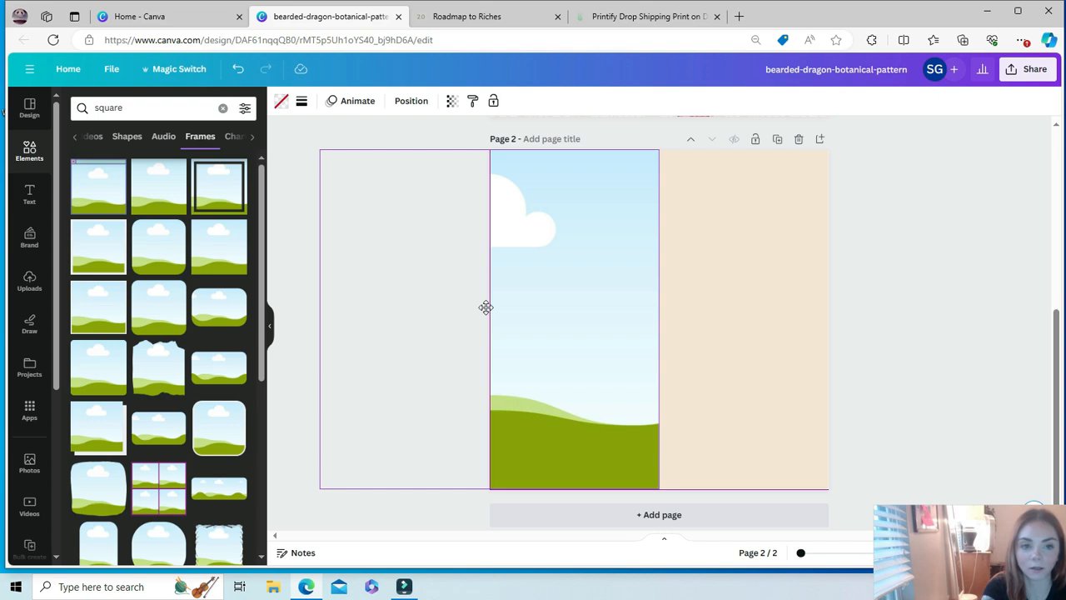
{"action": "left_click_drag", "start_coordinate": [485, 307], "coordinate": [487, 311]}
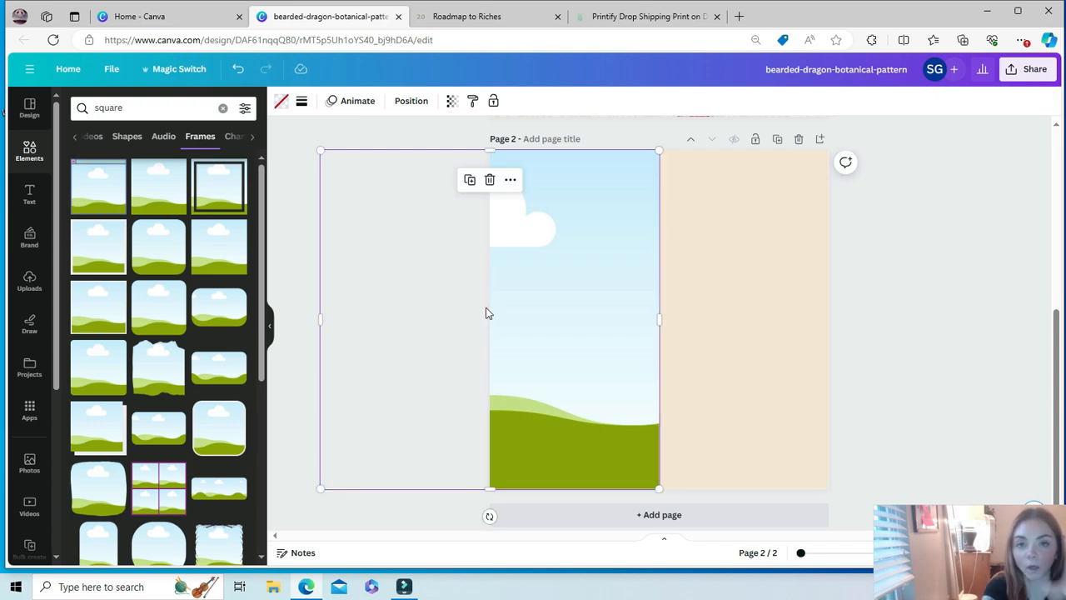
Duplicate the half-offset frame and place the copy across the page's right edge, meeting the original at the page centre
{"action": "left_click", "coordinate": [470, 181]}
{"action": "left_click_drag", "start_coordinate": [491, 309], "coordinate": [830, 312]}
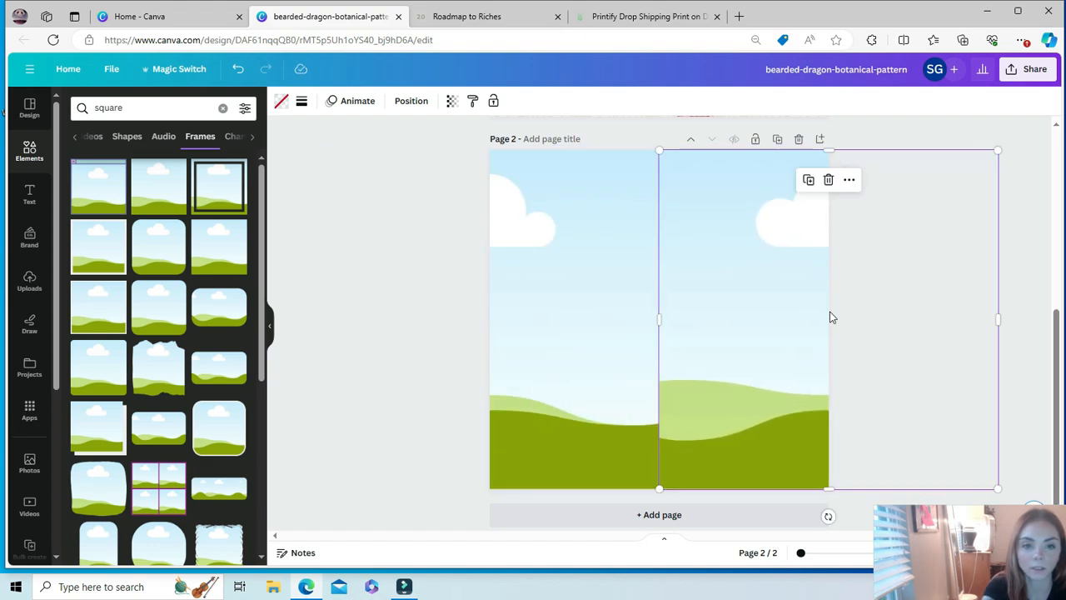
{"action": "left_click", "coordinate": [639, 140]}
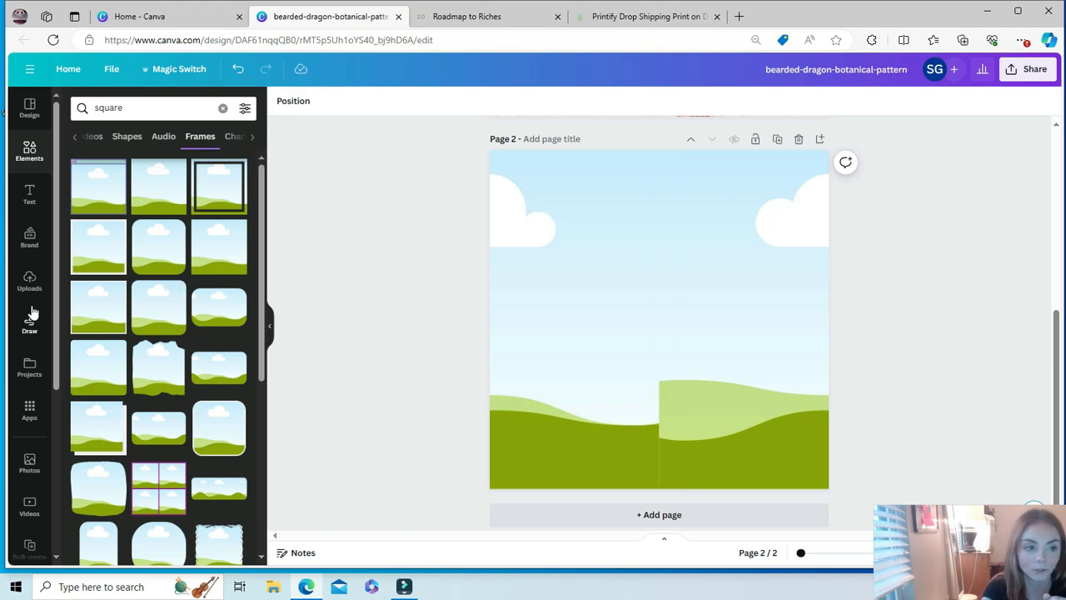
Upload the bearded-dragon-botanical-pattern image from the Downloads folder
{"action": "left_click", "coordinate": [29, 283]}
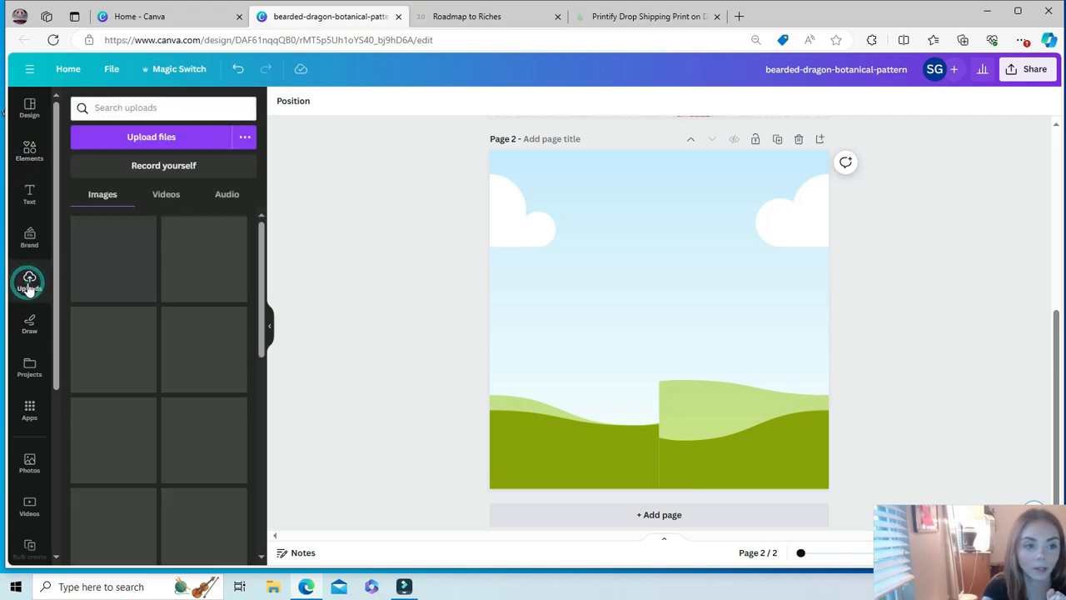
{"action": "left_click", "coordinate": [150, 138]}
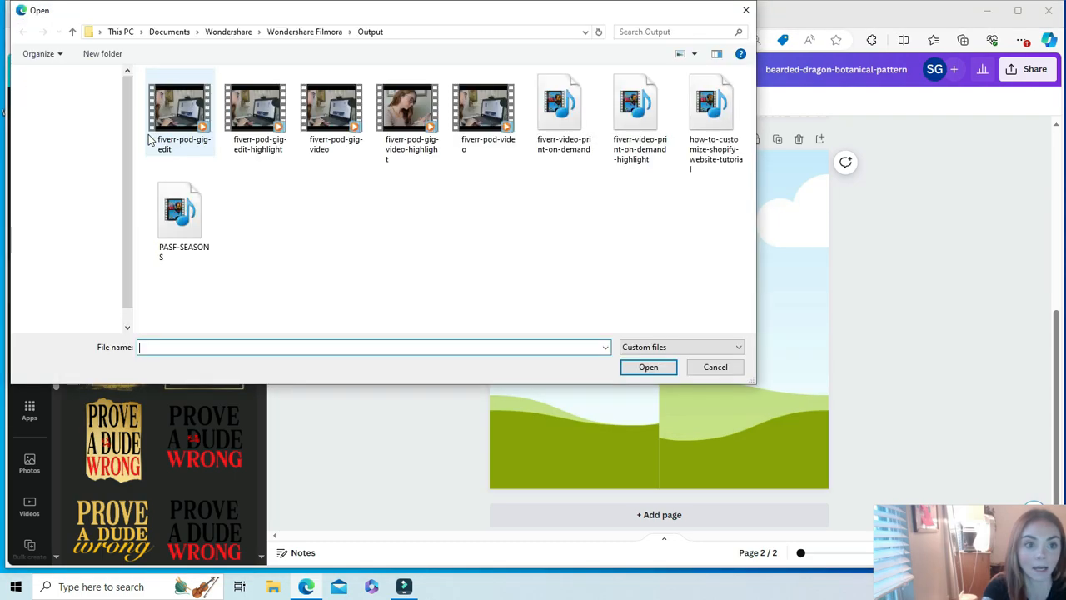
{"action": "left_click", "coordinate": [88, 257]}
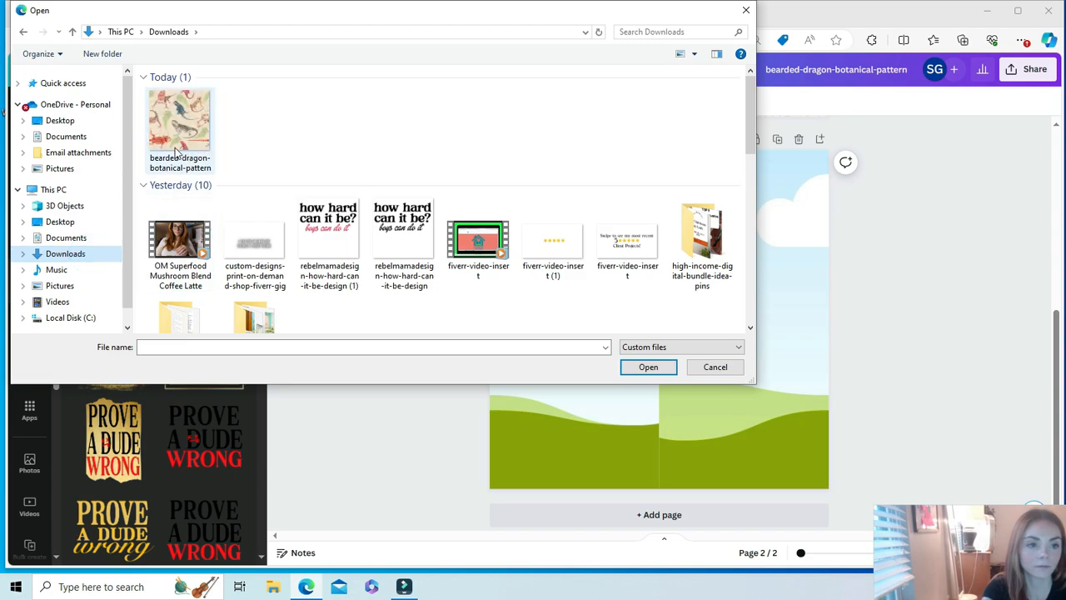
{"action": "double_click", "coordinate": [178, 133]}
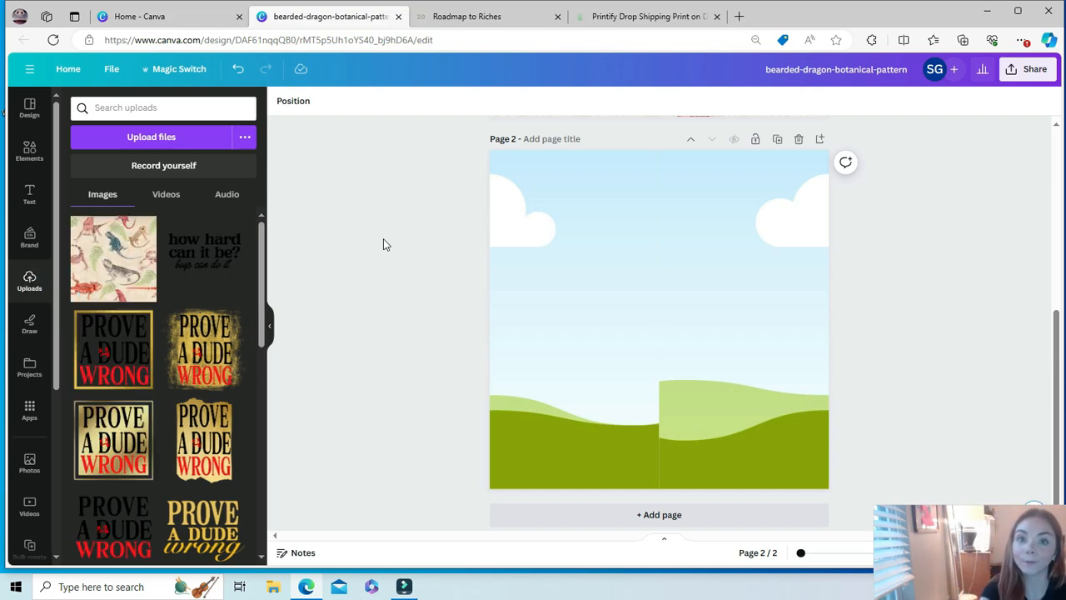
Insert the uploaded pattern image into the left frame and again into the right frame on page 2
{"action": "left_click", "coordinate": [121, 275]}
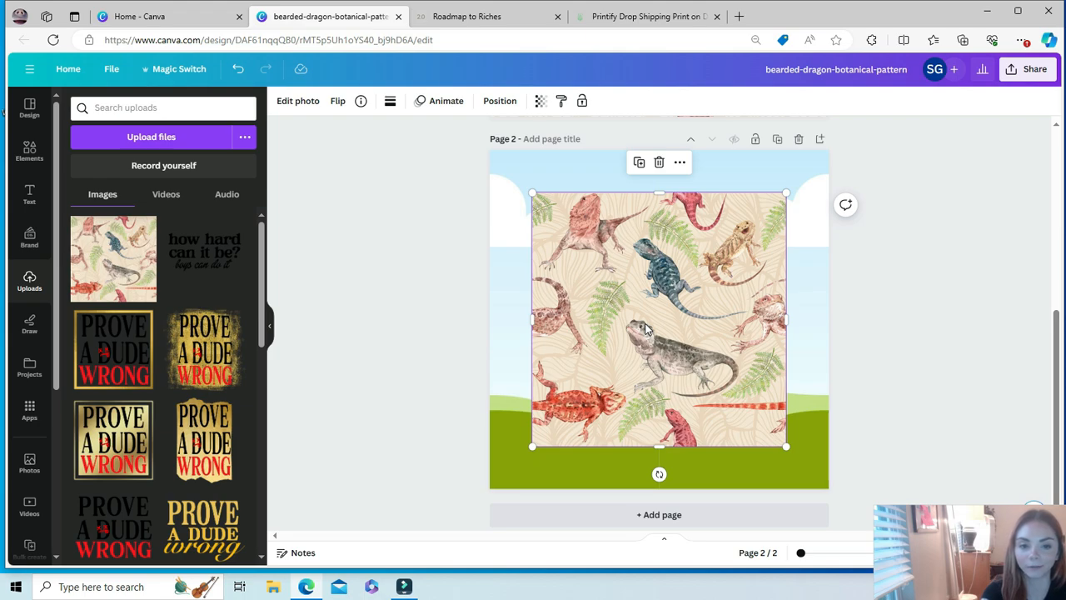
{"action": "left_click_drag", "start_coordinate": [646, 327], "coordinate": [619, 299]}
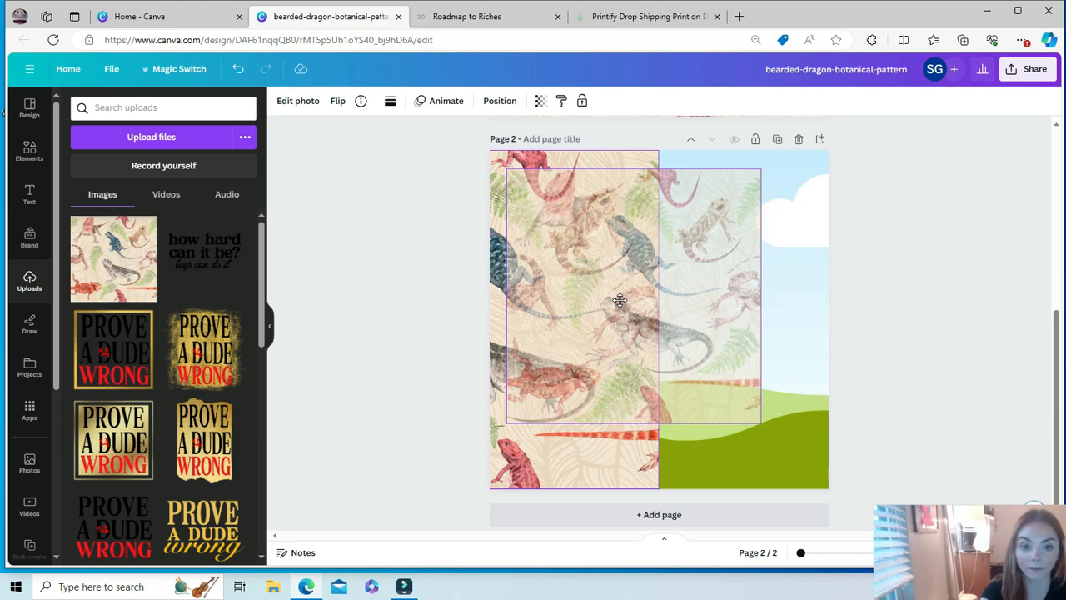
{"action": "left_click_drag", "start_coordinate": [619, 300], "coordinate": [569, 312]}
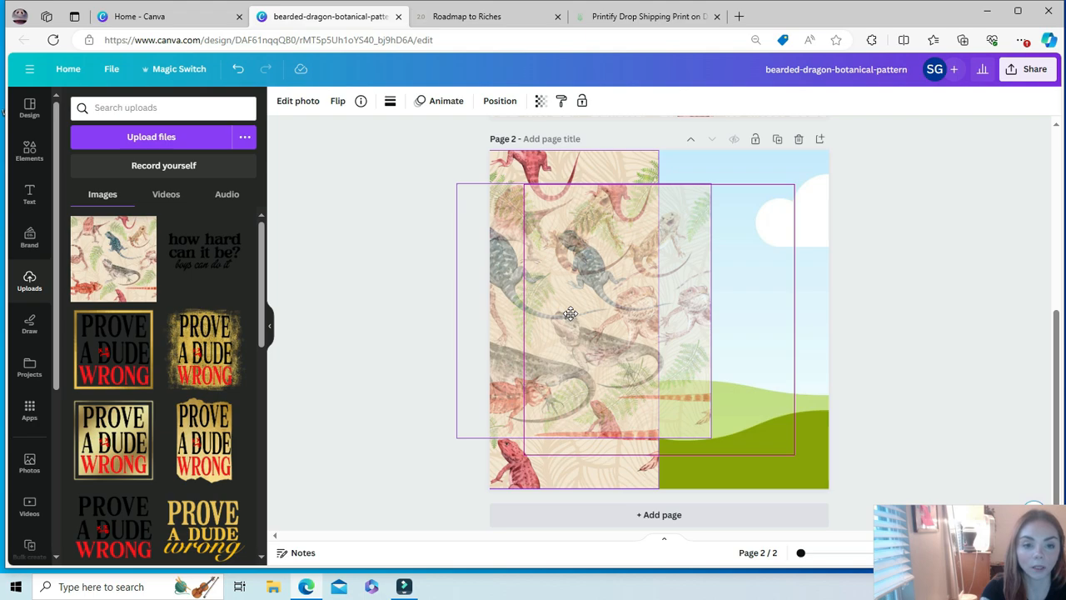
{"action": "mouse_move", "coordinate": [569, 313]}
{"action": "left_mouse_down"}
{"action": "mouse_move", "coordinate": [588, 317]}
{"action": "mouse_move", "coordinate": [566, 325]}
{"action": "left_mouse_up"}
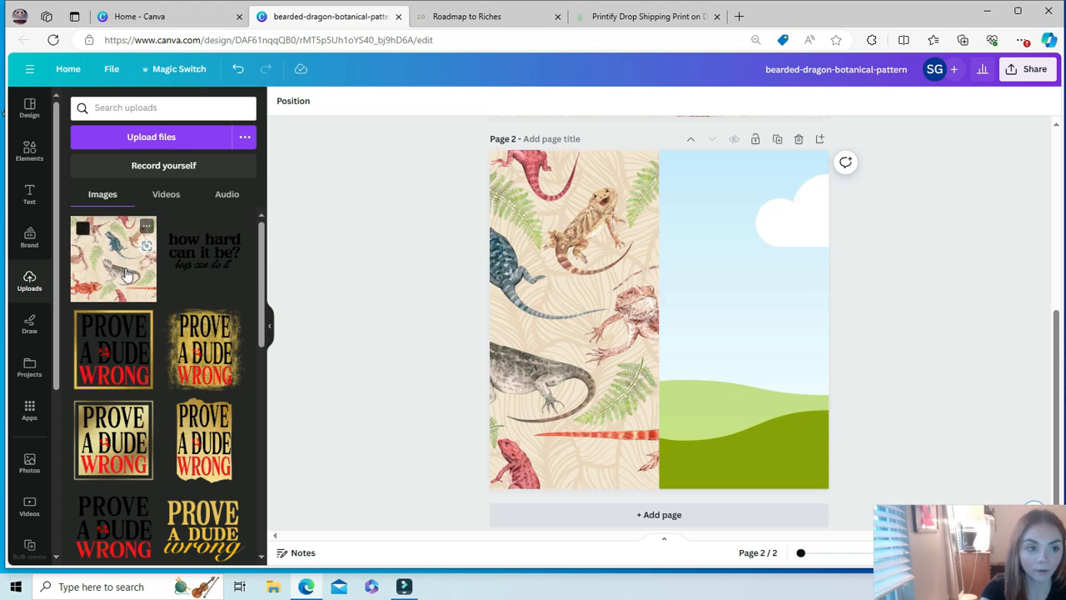
{"action": "left_click", "coordinate": [126, 274]}
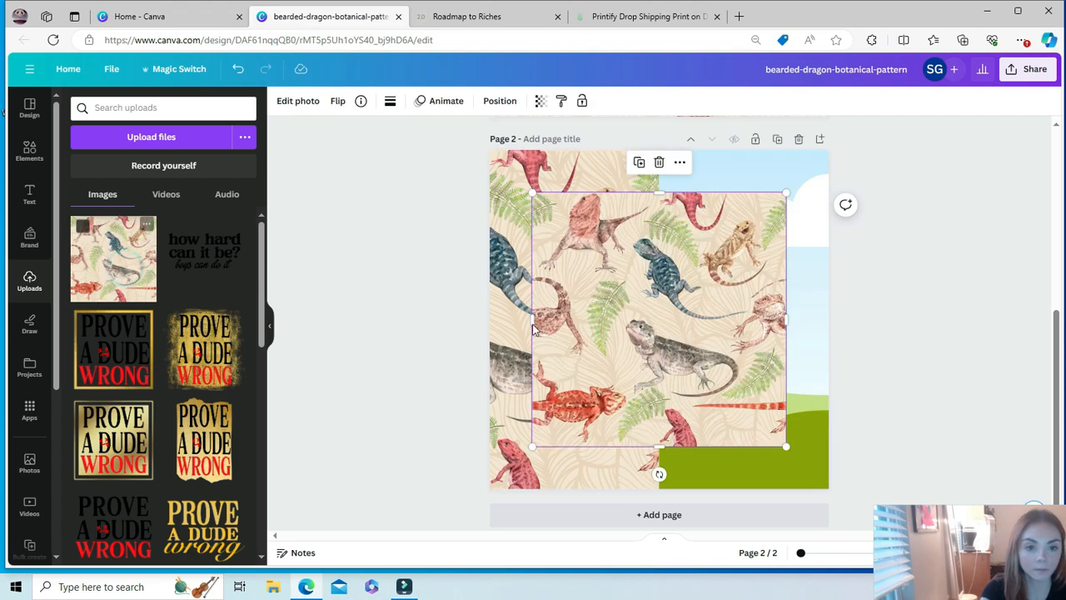
{"action": "left_click_drag", "start_coordinate": [699, 342], "coordinate": [771, 339]}
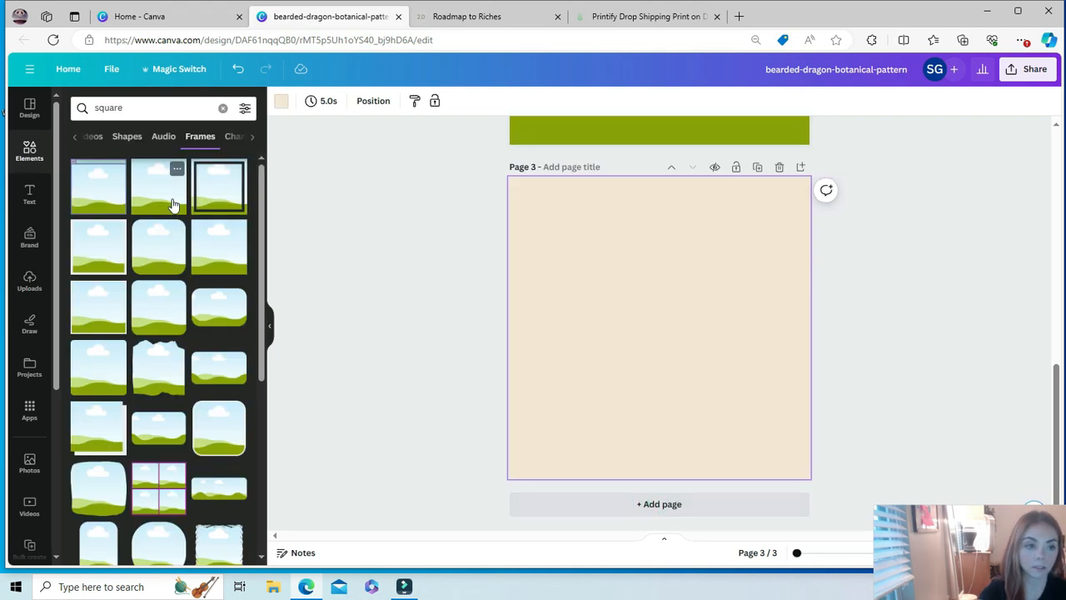
Place a plain square frame on page 3 and enlarge it to fill the whole page
{"action": "left_click", "coordinate": [173, 203]}
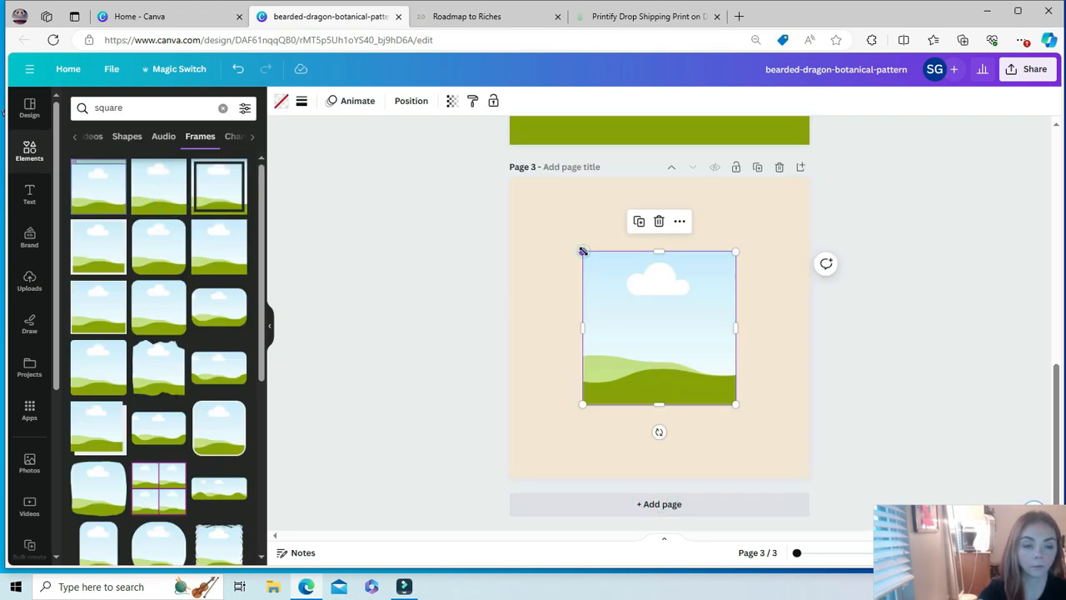
{"action": "left_click_drag", "start_coordinate": [583, 251], "coordinate": [509, 178]}
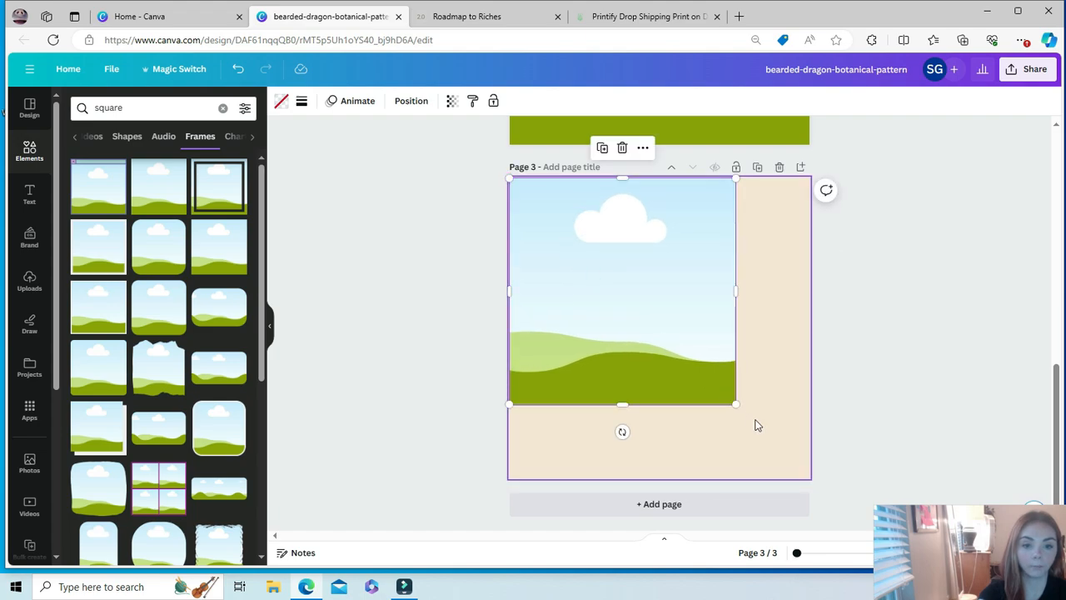
{"action": "left_click_drag", "start_coordinate": [735, 404], "coordinate": [816, 473]}
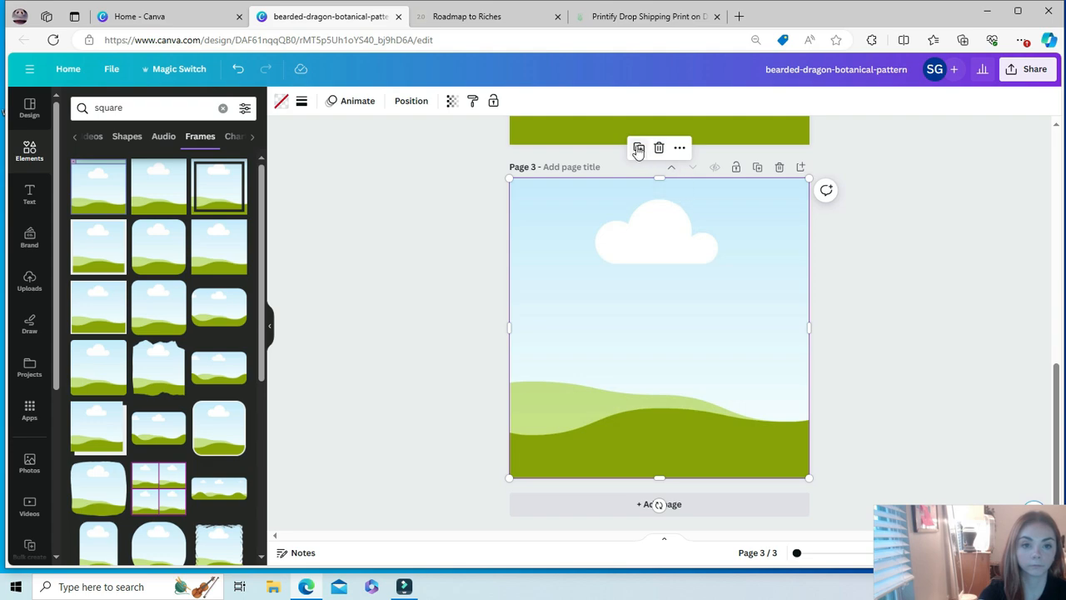
Duplicate the page 3 frame and offset the two vertically, one half past the bottom edge and the other half past the top edge
{"action": "left_click", "coordinate": [638, 150]}
{"action": "left_click_drag", "start_coordinate": [697, 268], "coordinate": [694, 411]}
{"action": "left_click", "coordinate": [731, 267]}
{"action": "left_click_drag", "start_coordinate": [731, 267], "coordinate": [730, 114]}
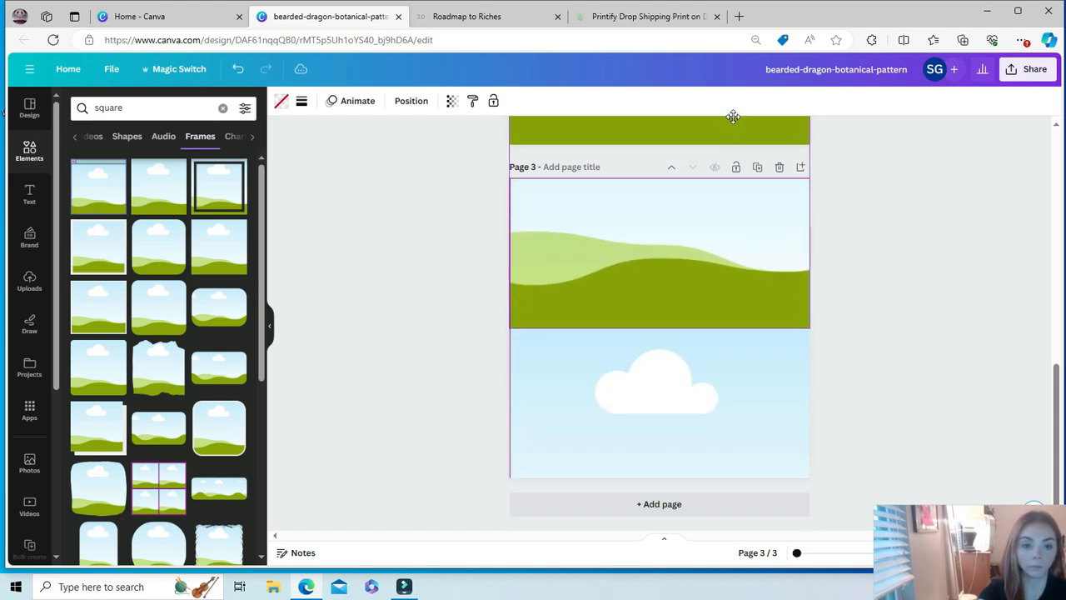
{"action": "left_click", "coordinate": [923, 260]}
Fill the left frame on page 2 with the most recently uploaded bearded dragon pattern
{"action": "left_click_drag", "start_coordinate": [1059, 391], "coordinate": [1058, 273]}
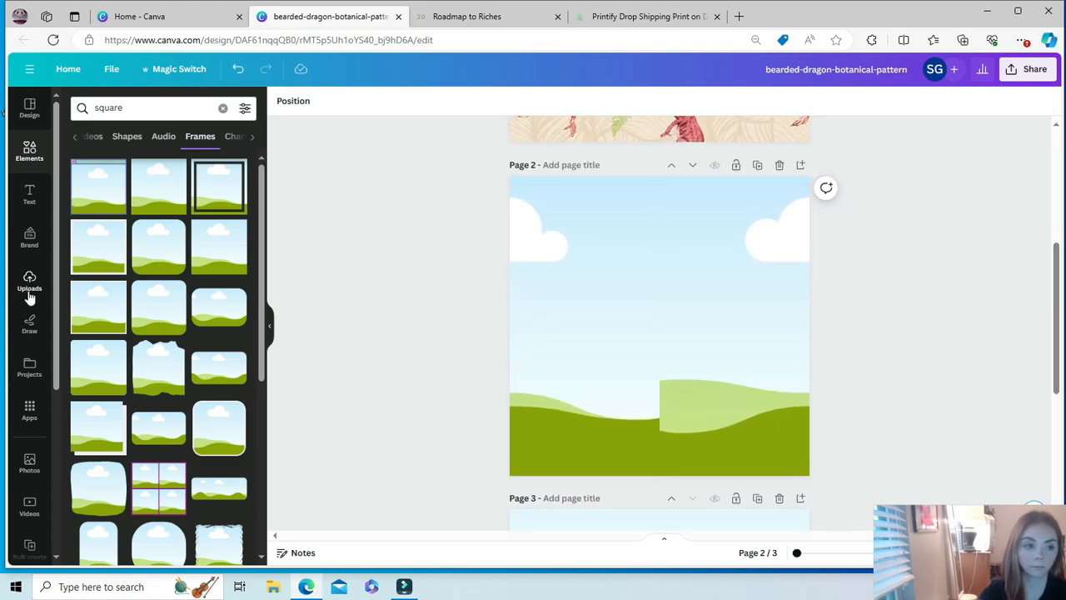
{"action": "left_click", "coordinate": [30, 283]}
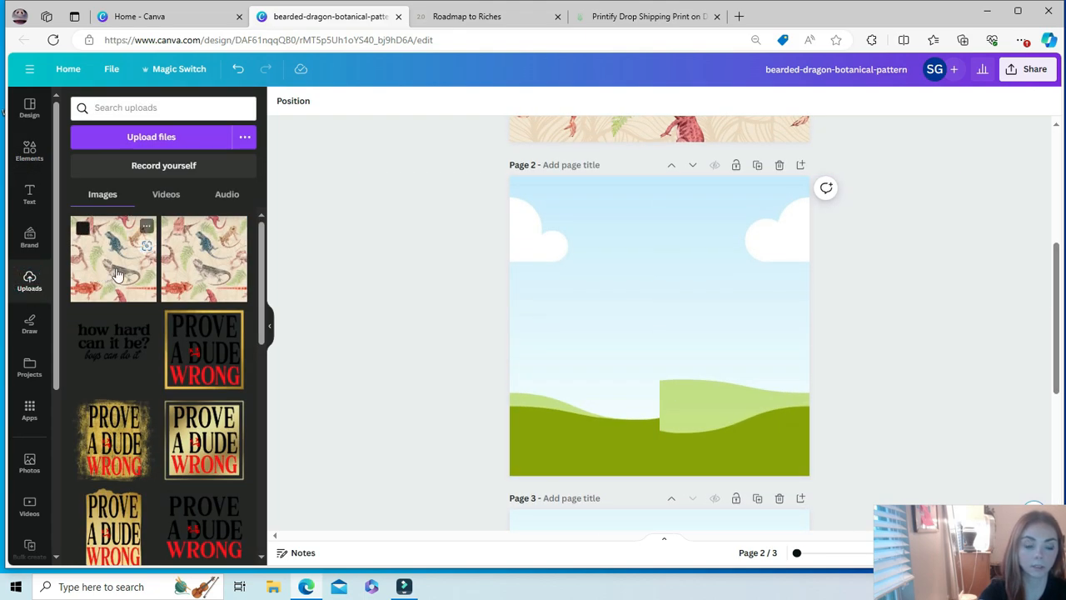
{"action": "left_click", "coordinate": [116, 275]}
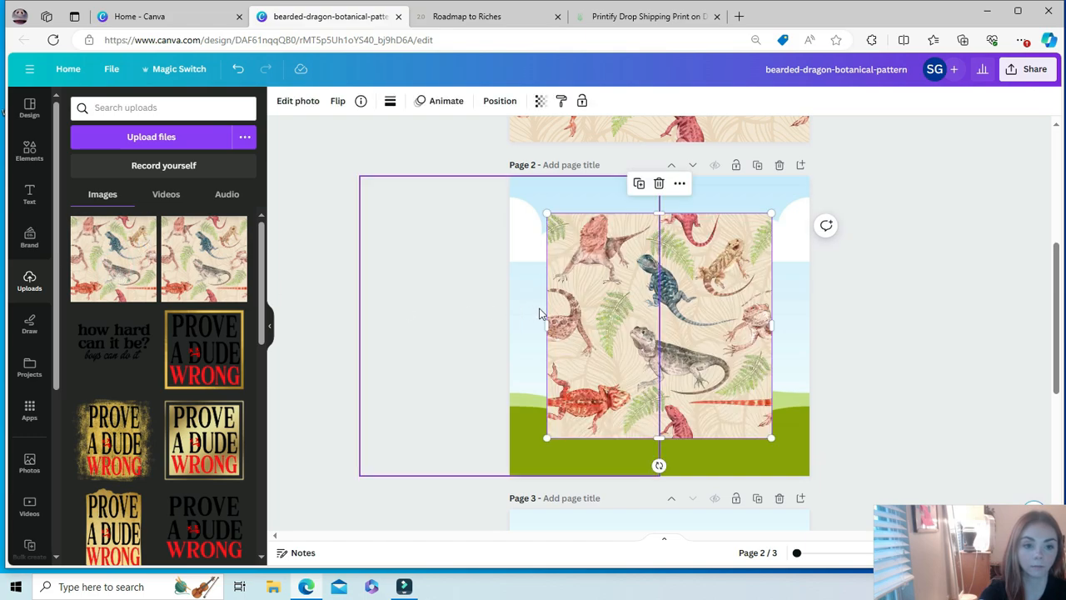
{"action": "left_click_drag", "start_coordinate": [682, 329], "coordinate": [606, 322]}
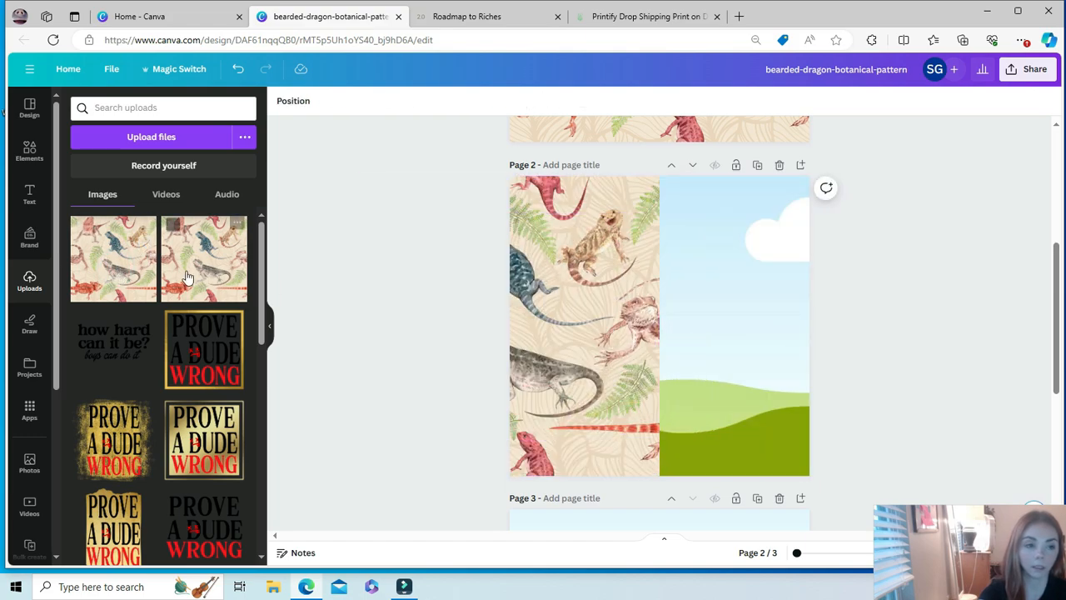
Fill the right frame on page 2 and both half-offset frames on page 3 with the most recently uploaded bearded dragon pattern
{"action": "left_click", "coordinate": [131, 275]}
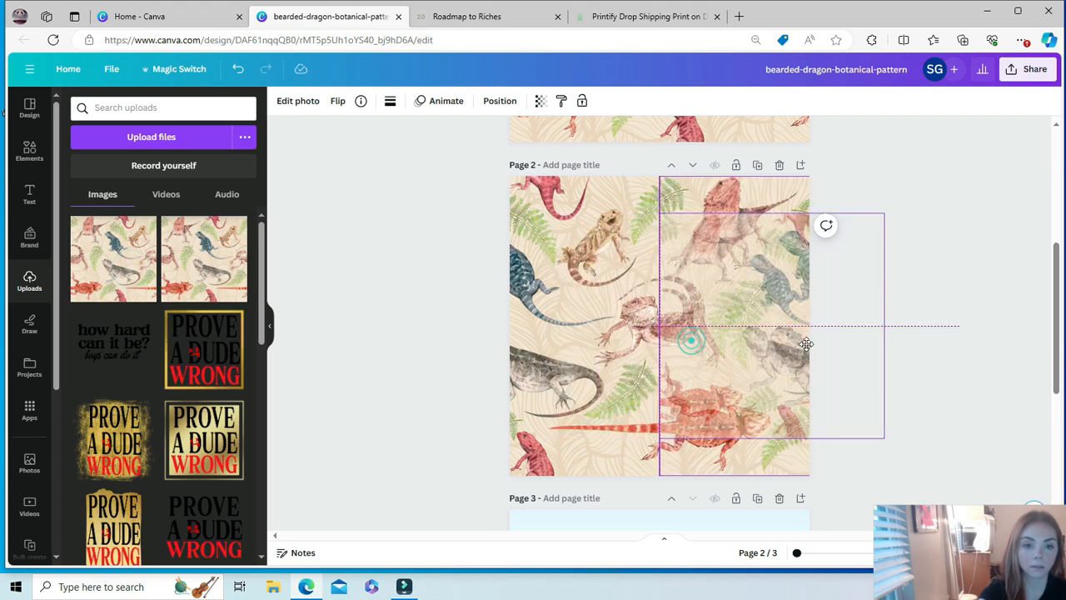
{"action": "left_click_drag", "start_coordinate": [694, 346], "coordinate": [809, 351]}
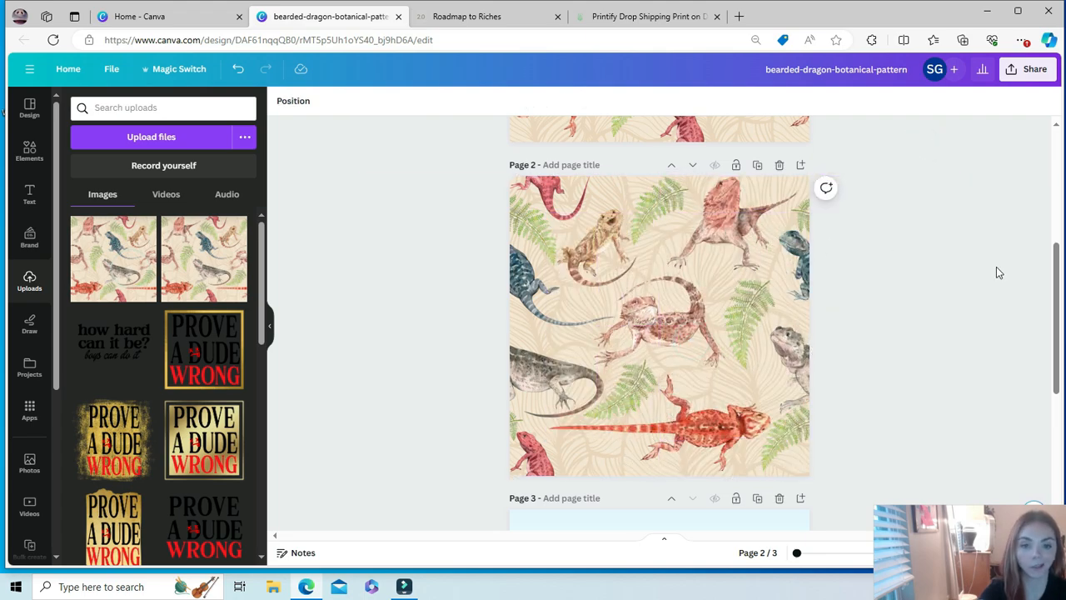
{"action": "scroll", "coordinate": [999, 272], "scroll_direction": "down", "scroll_amount": 4}
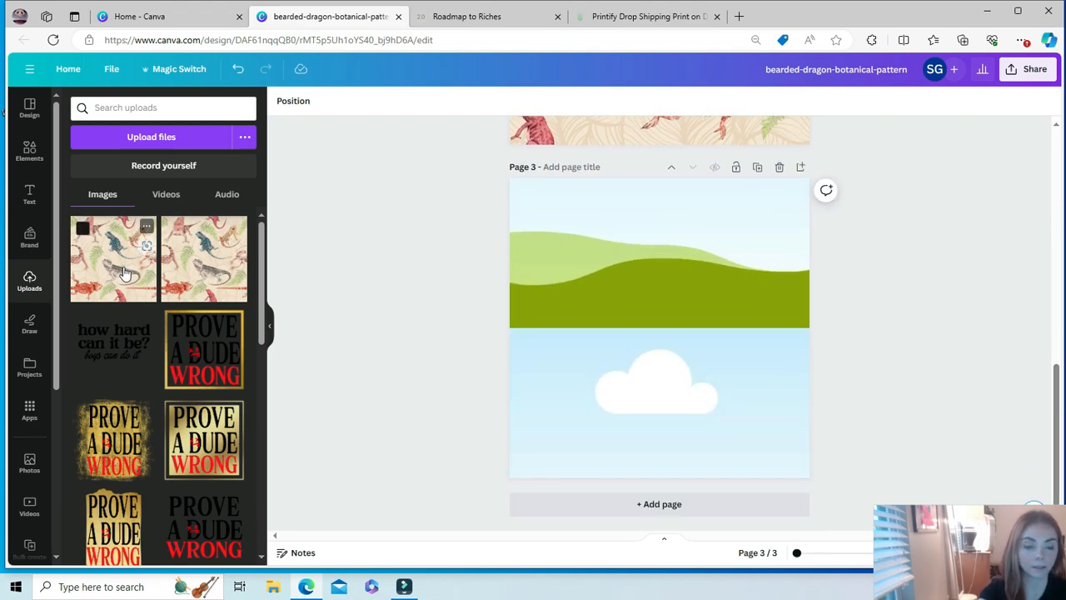
{"action": "left_click", "coordinate": [124, 273]}
{"action": "left_click_drag", "start_coordinate": [600, 254], "coordinate": [604, 233]}
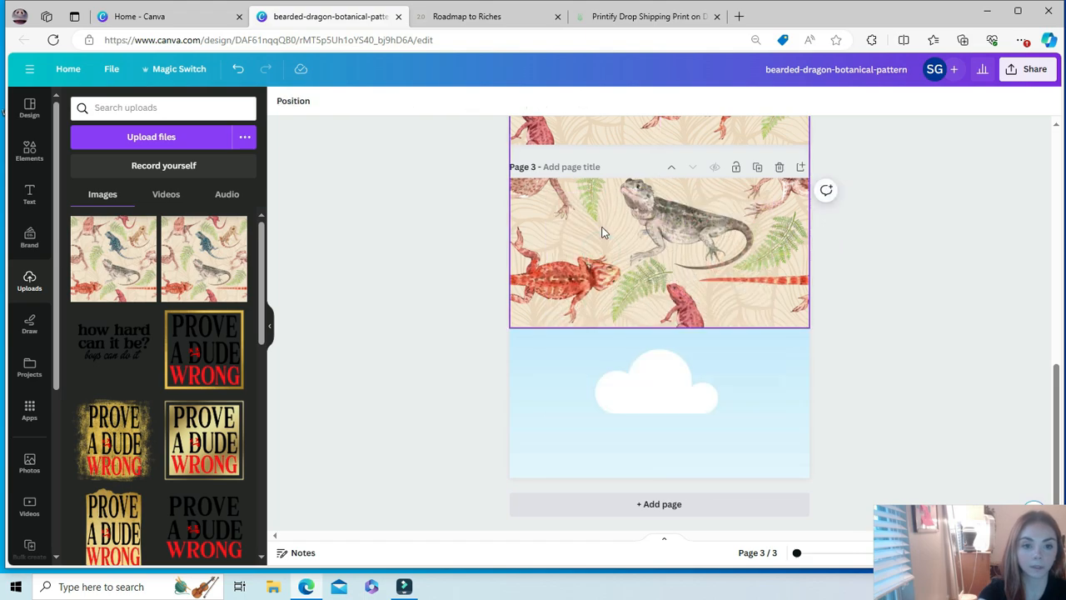
{"action": "left_click", "coordinate": [118, 272]}
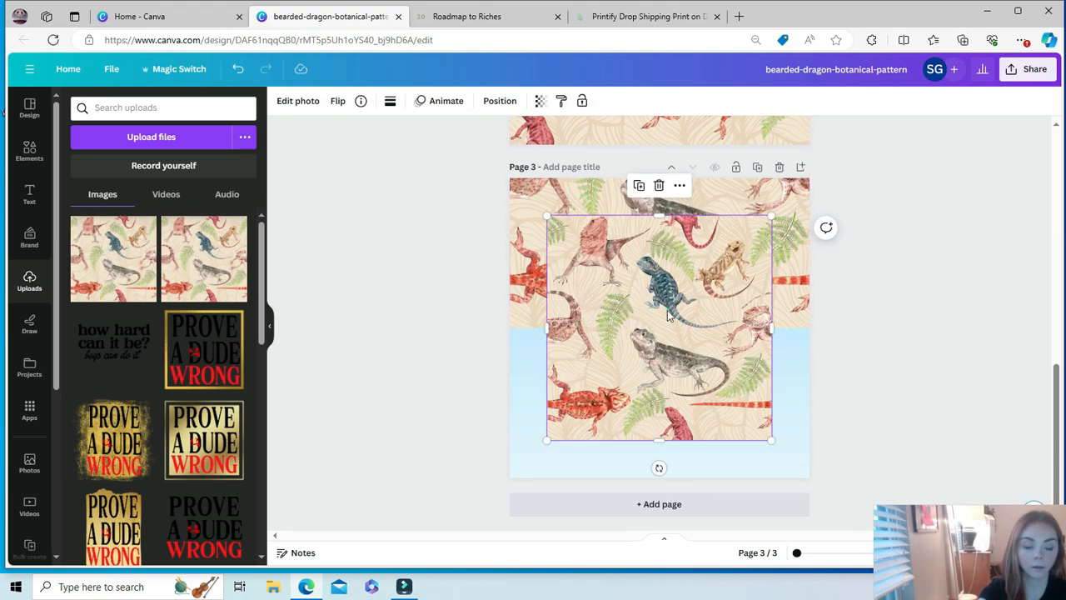
{"action": "left_click_drag", "start_coordinate": [666, 315], "coordinate": [667, 408]}
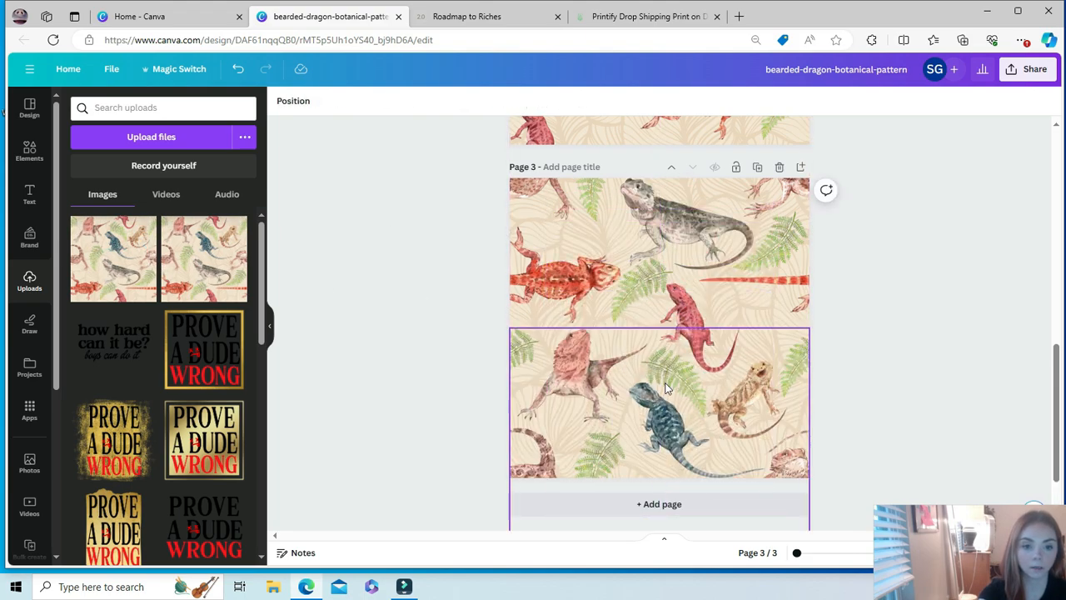
{"action": "left_click", "coordinate": [939, 249]}
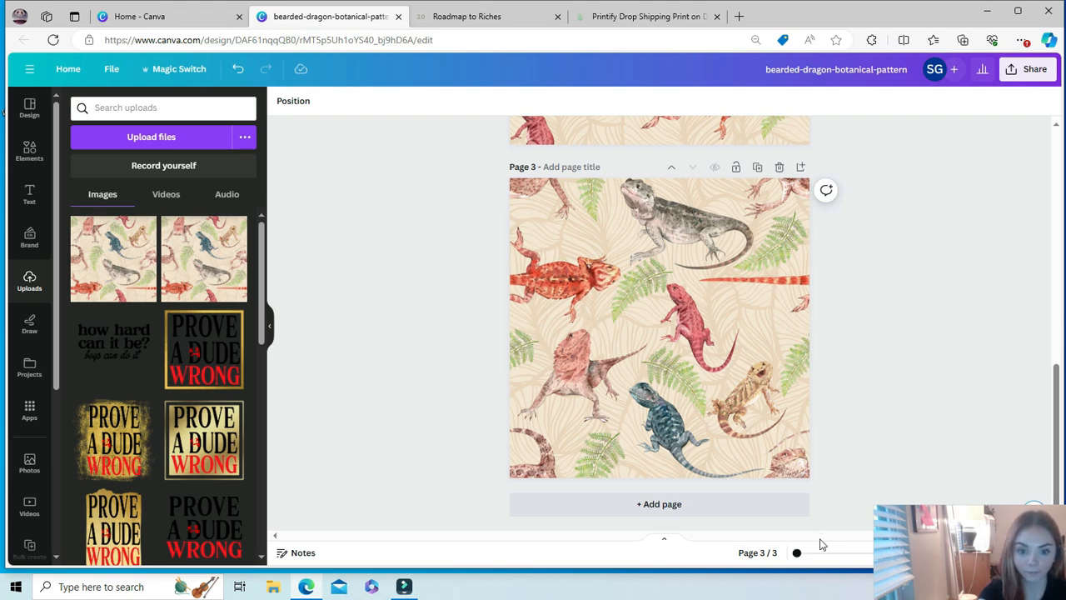
Examine page 3 up close across its full width for a visible seam where the upper and lower frames meet
{"action": "left_click_drag", "start_coordinate": [797, 553], "coordinate": [830, 556]}
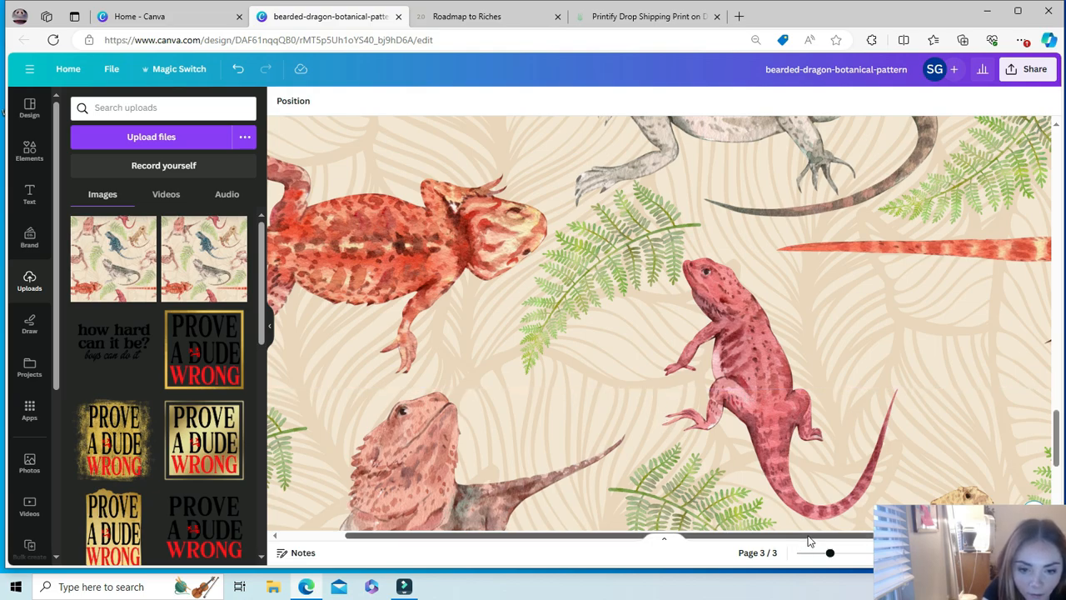
{"action": "scroll", "coordinate": [711, 545], "scroll_direction": "left", "scroll_amount": 2}
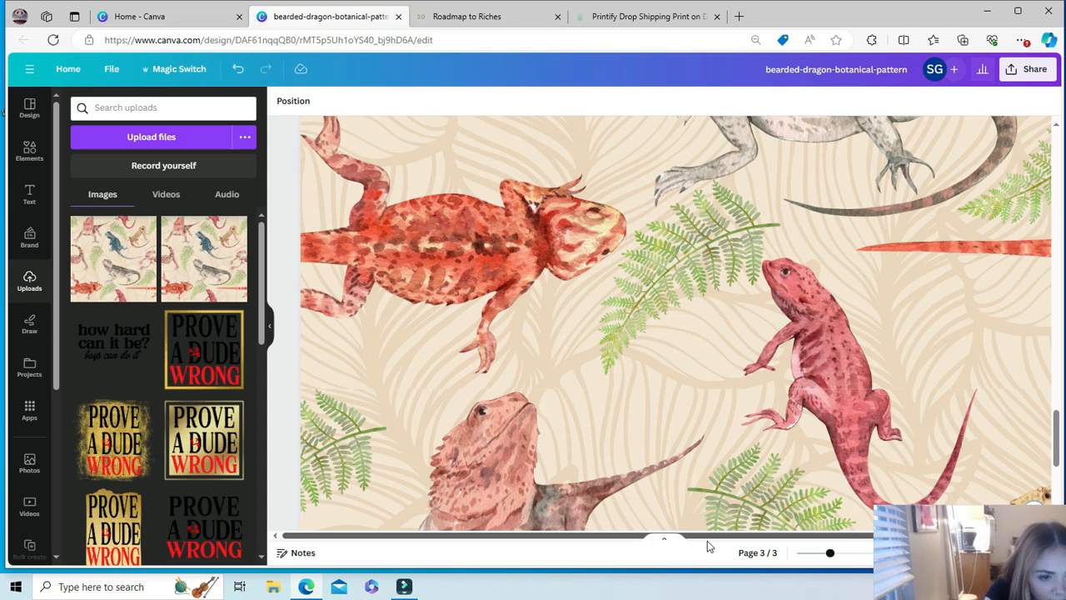
{"action": "left_click_drag", "start_coordinate": [738, 535], "coordinate": [882, 525]}
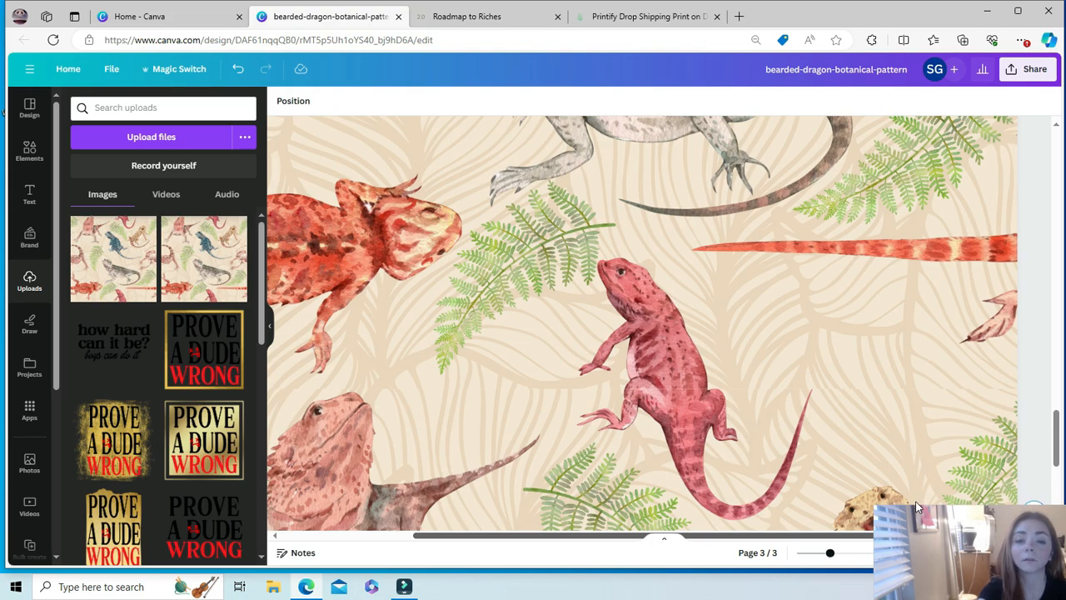
{"action": "left_click_drag", "start_coordinate": [835, 555], "coordinate": [801, 560]}
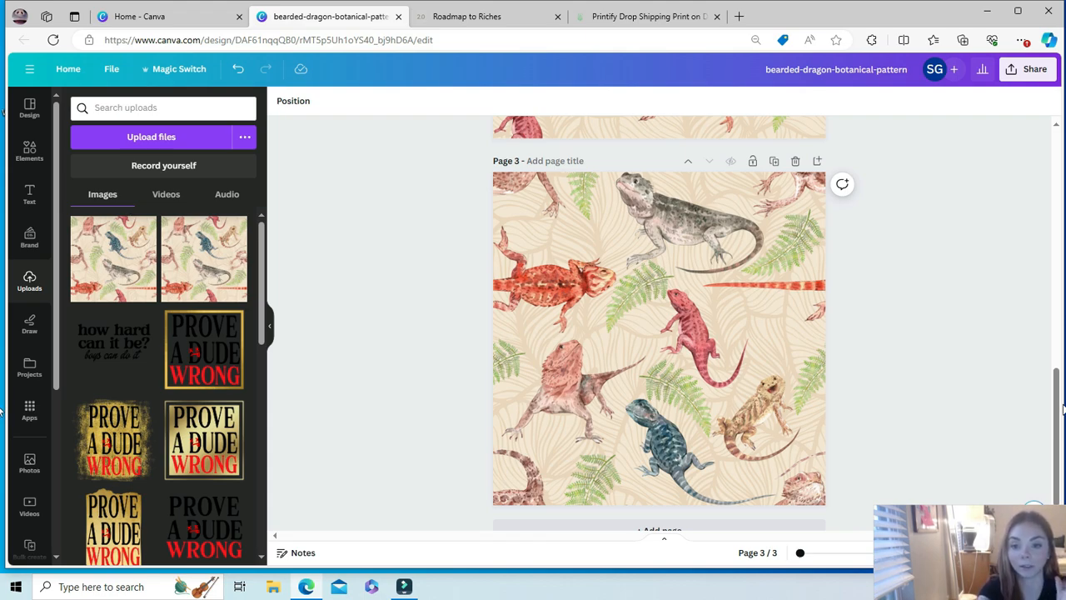
Title page 2 "bearded-dragon-botanical-watercolor-pattern"
{"action": "left_click_drag", "start_coordinate": [1055, 413], "coordinate": [1062, 306]}
{"action": "left_click", "coordinate": [546, 134]}
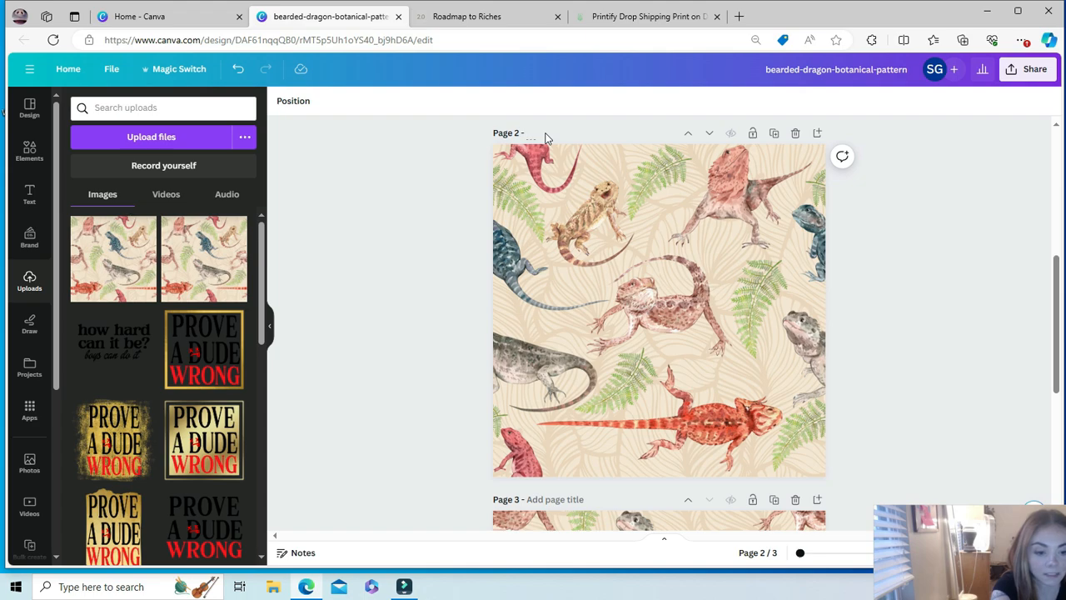
{"action": "type", "text": "beard"}
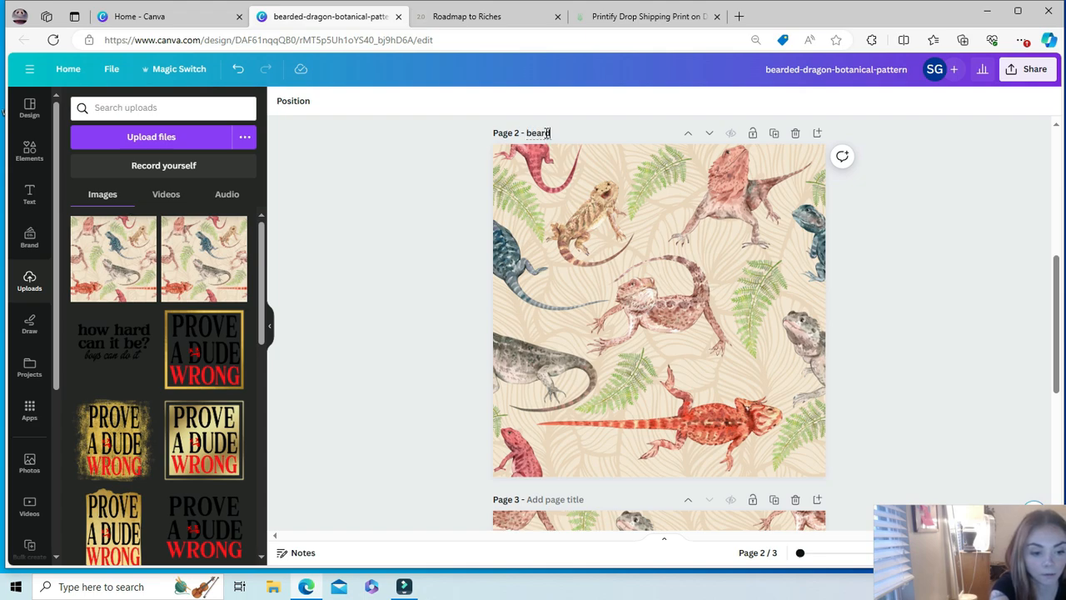
{"action": "type", "text": "ed-dragon"}
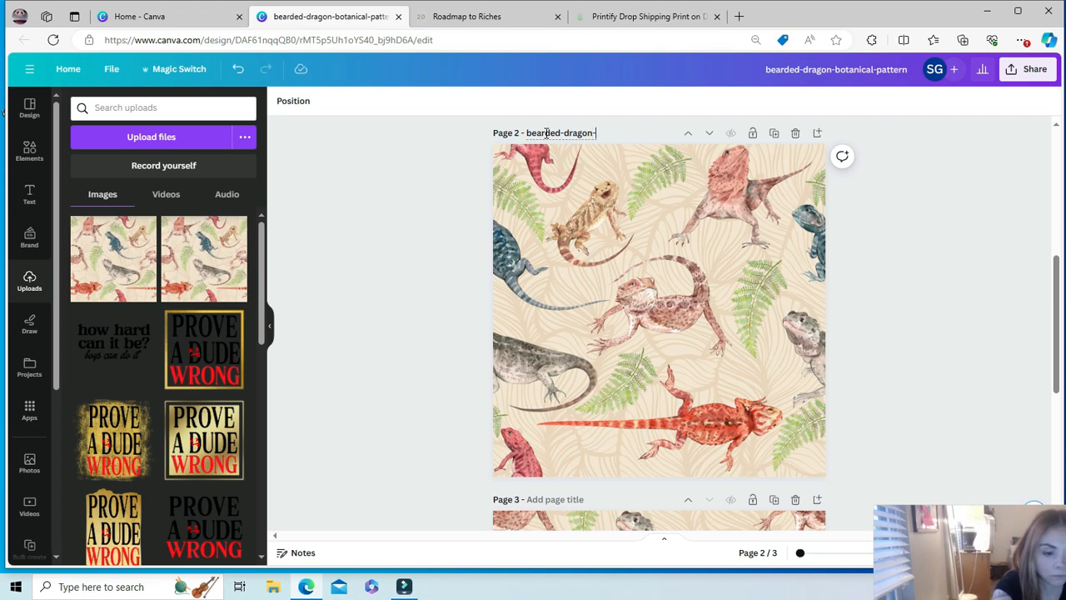
{"action": "type", "text": "-b"}
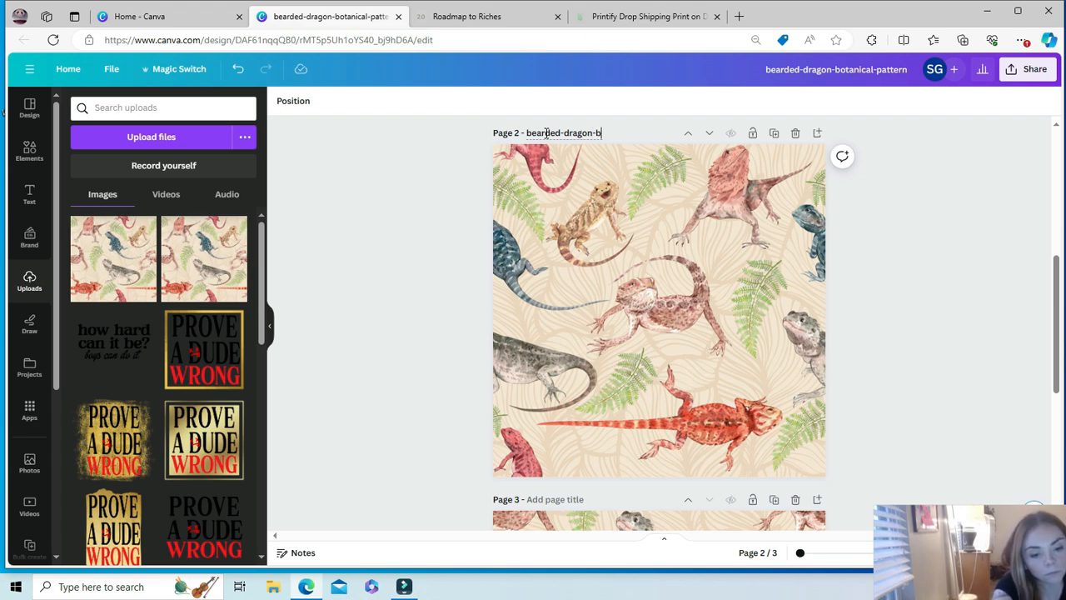
{"action": "type", "text": "otanical"}
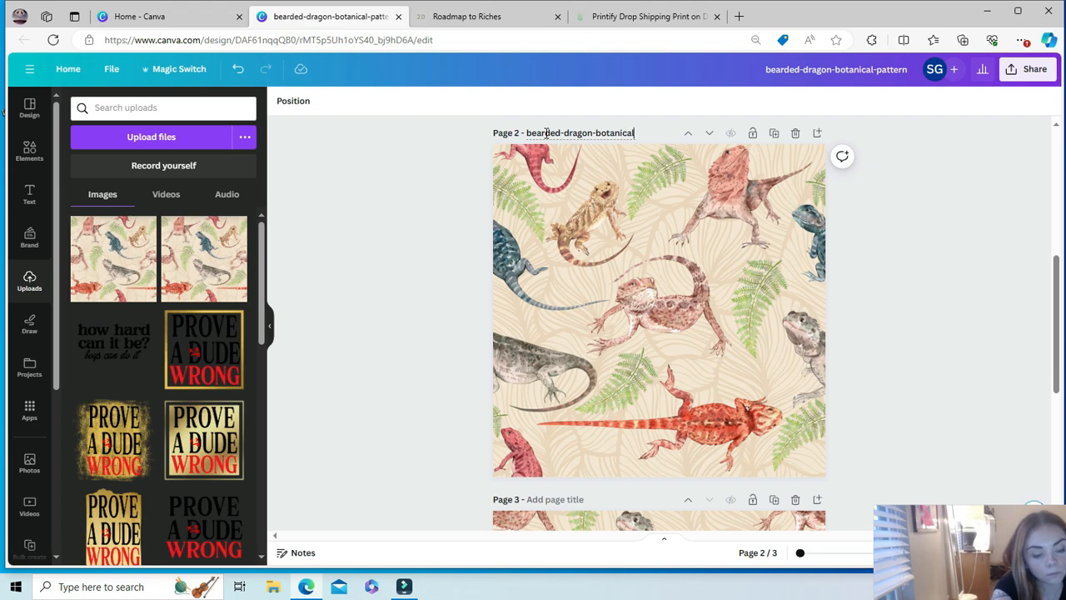
{"action": "type", "text": "-waterc"}
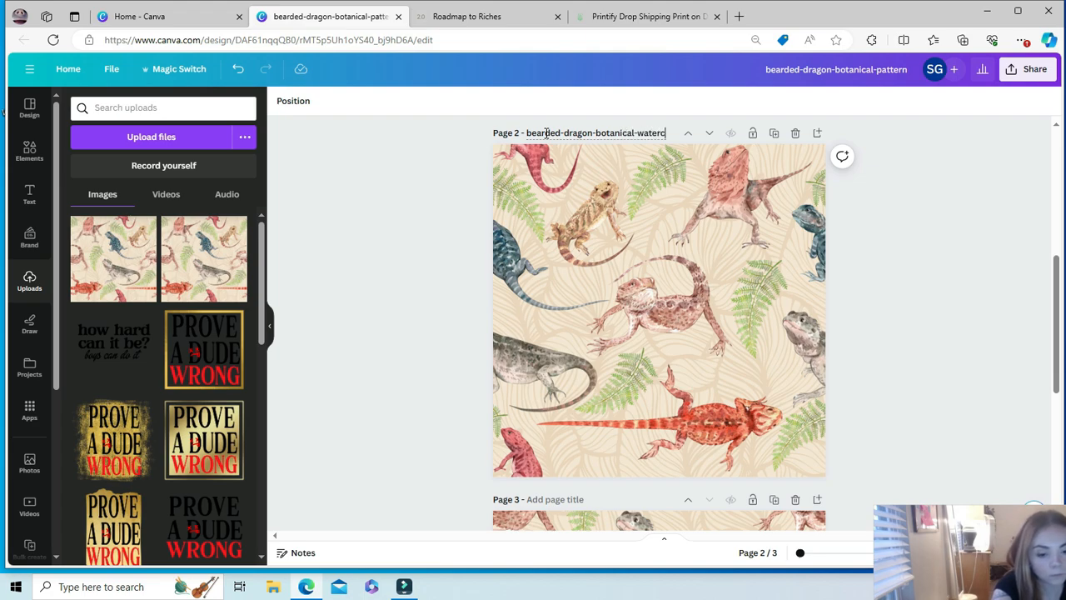
{"action": "type", "text": "olor-pattern"}
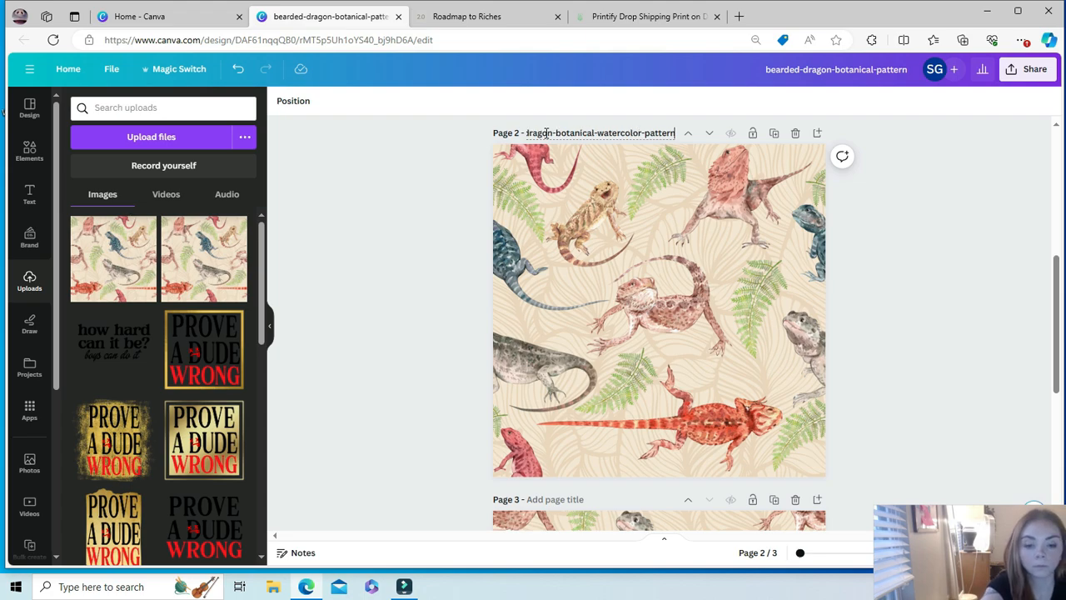
{"action": "key", "text": "Return"}
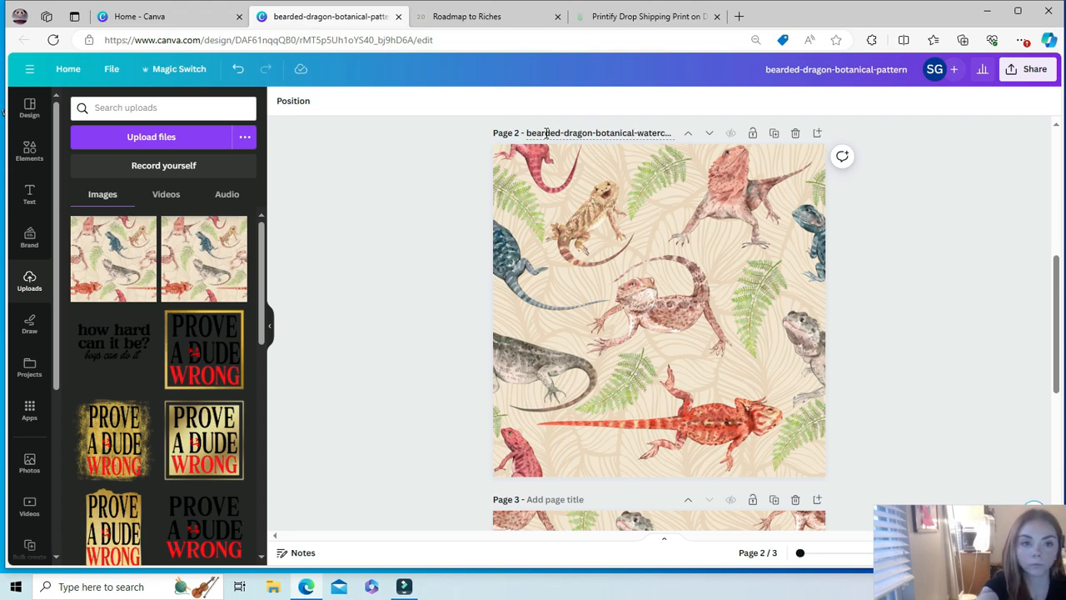
Download only page 2 as a PNG at 5,000 × 5,000 px
{"action": "left_click", "coordinate": [1033, 72]}
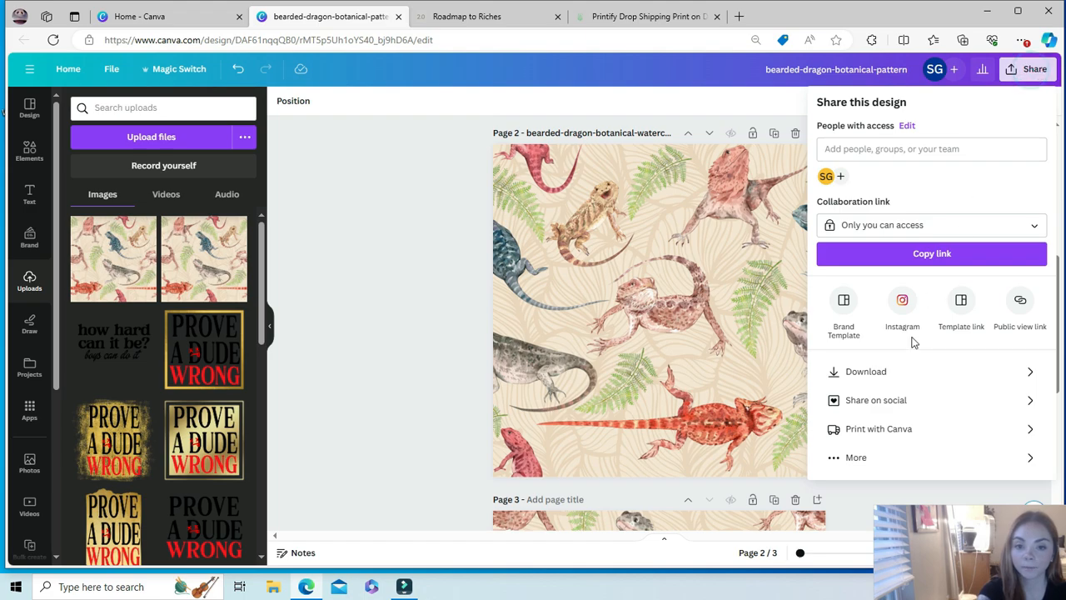
{"action": "left_click", "coordinate": [887, 375]}
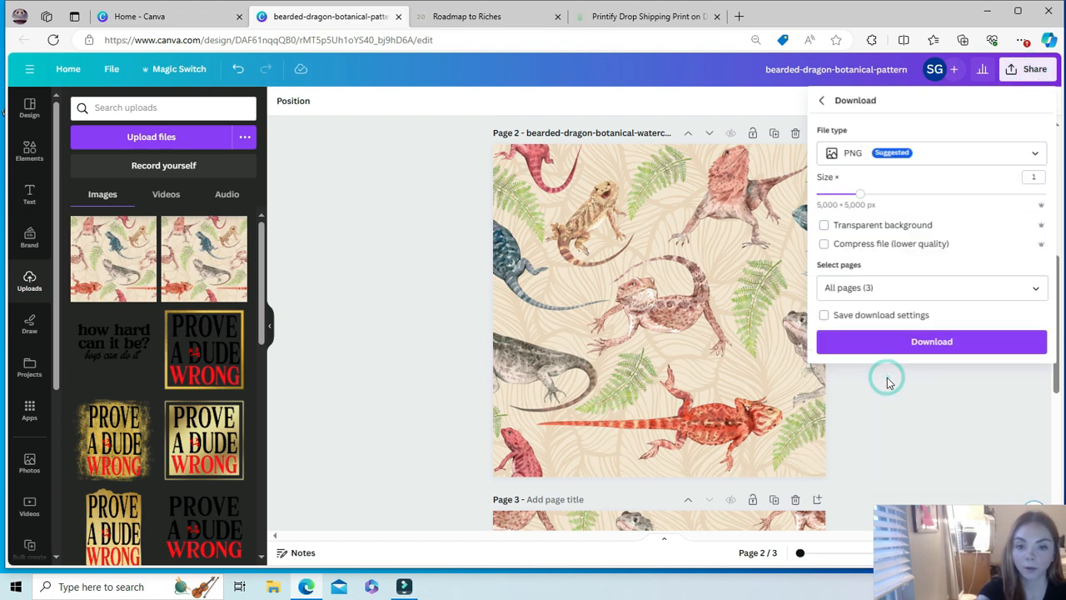
{"action": "left_click", "coordinate": [960, 288]}
{"action": "left_click", "coordinate": [959, 320]}
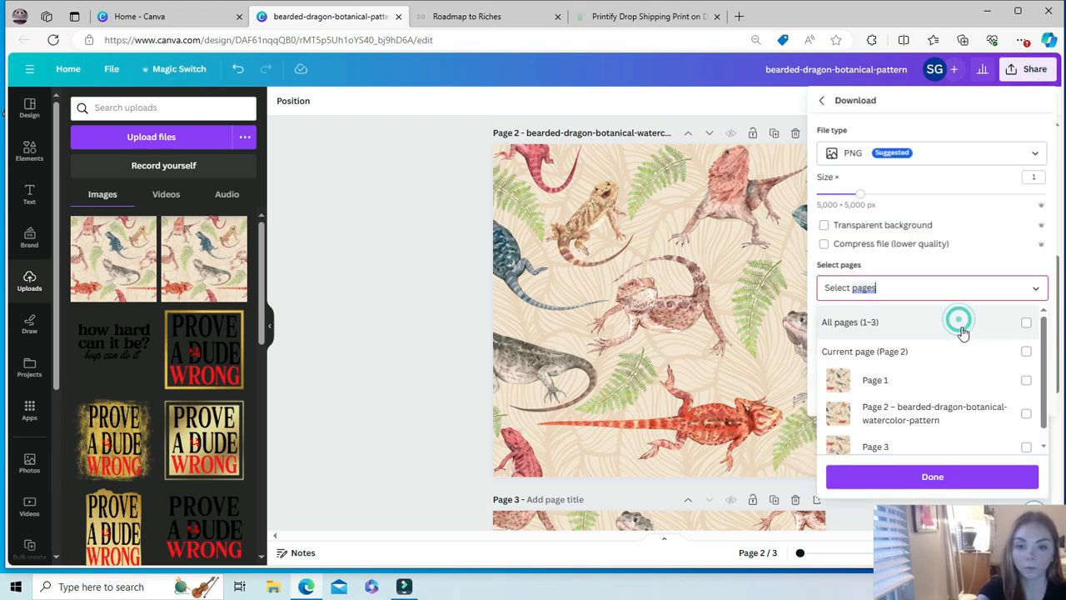
{"action": "left_click", "coordinate": [973, 355]}
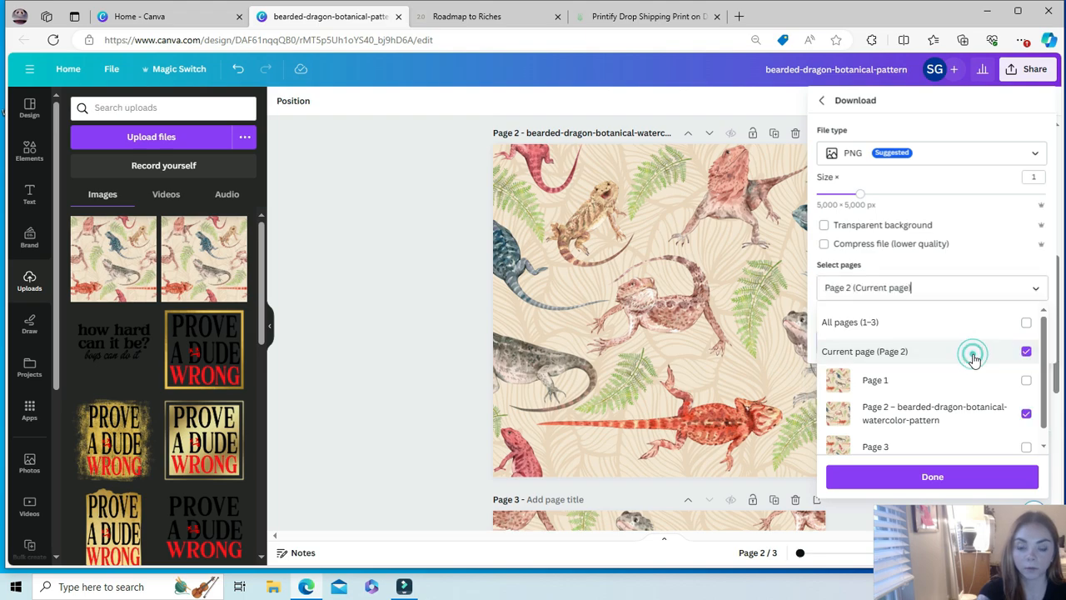
{"action": "left_click", "coordinate": [934, 481]}
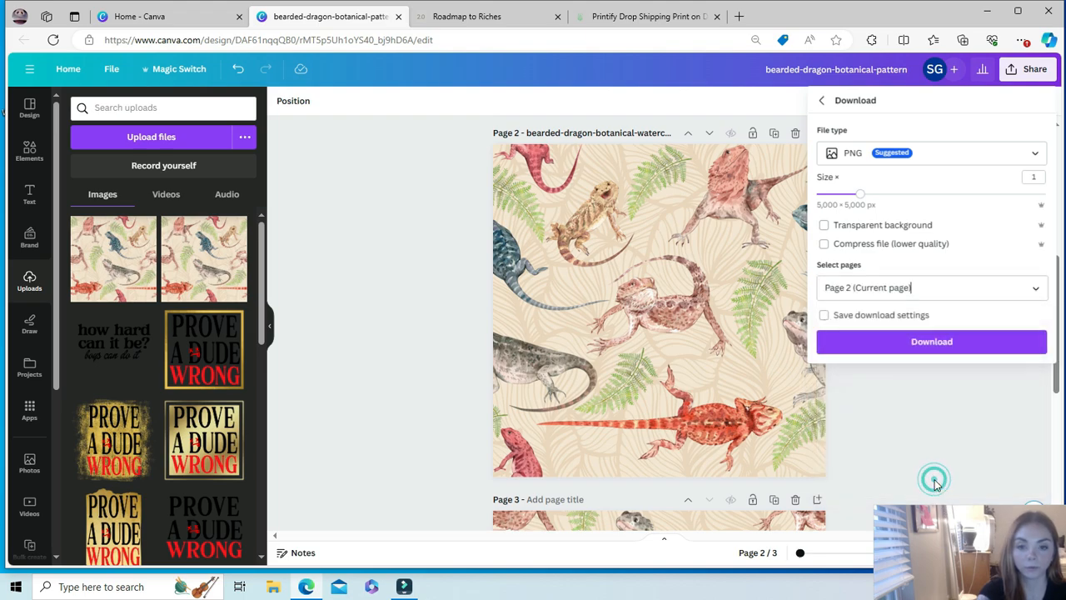
{"action": "left_click", "coordinate": [936, 342]}
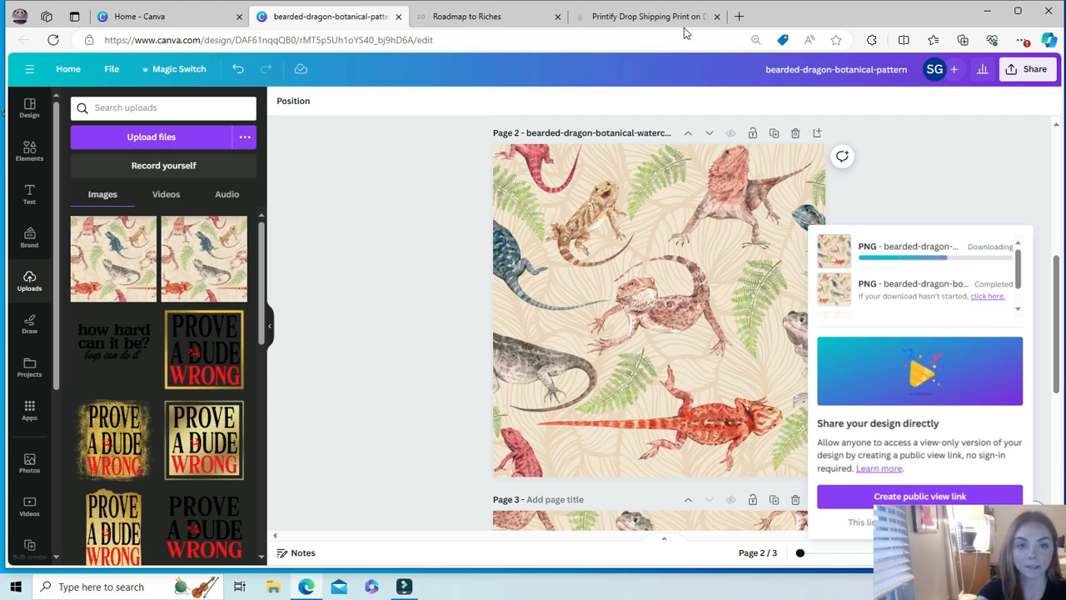
Switch to Printify and open the AOP Clothing category of the product catalog
{"action": "left_click", "coordinate": [652, 18]}
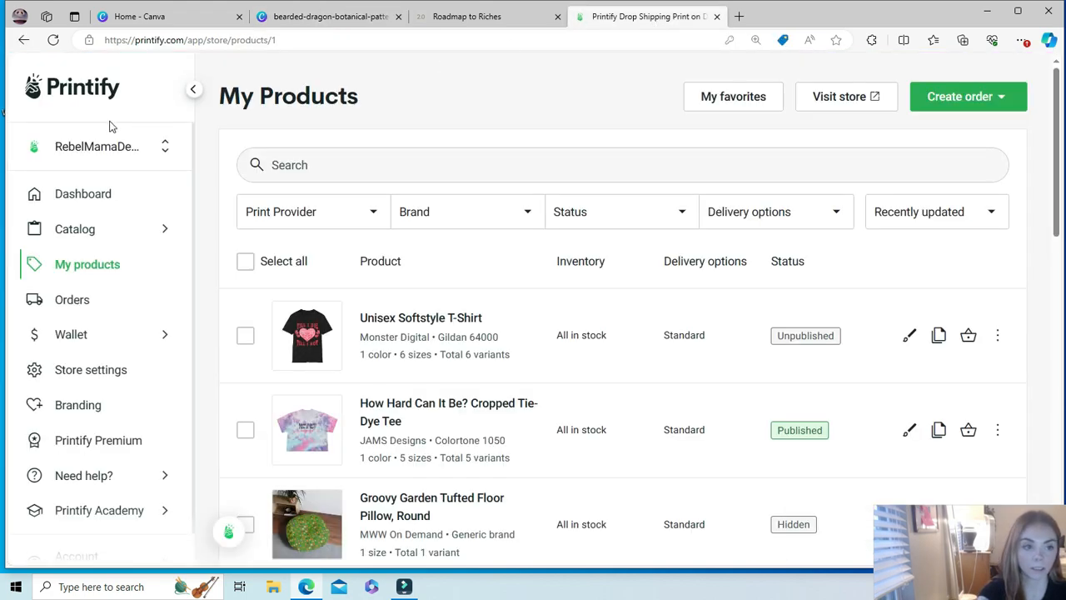
{"action": "left_click", "coordinate": [94, 233]}
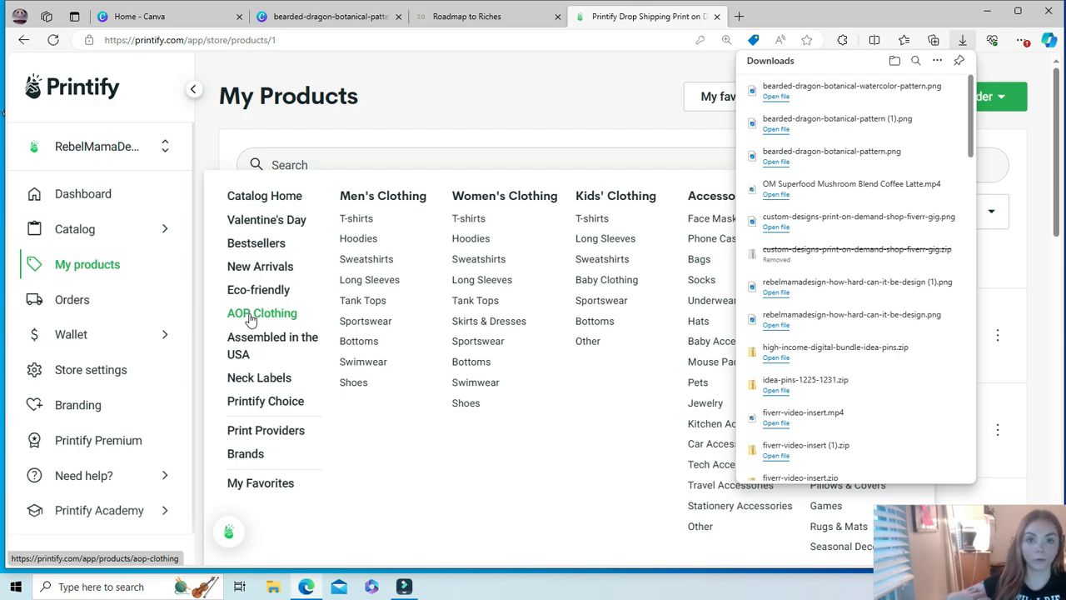
{"action": "left_click", "coordinate": [249, 315]}
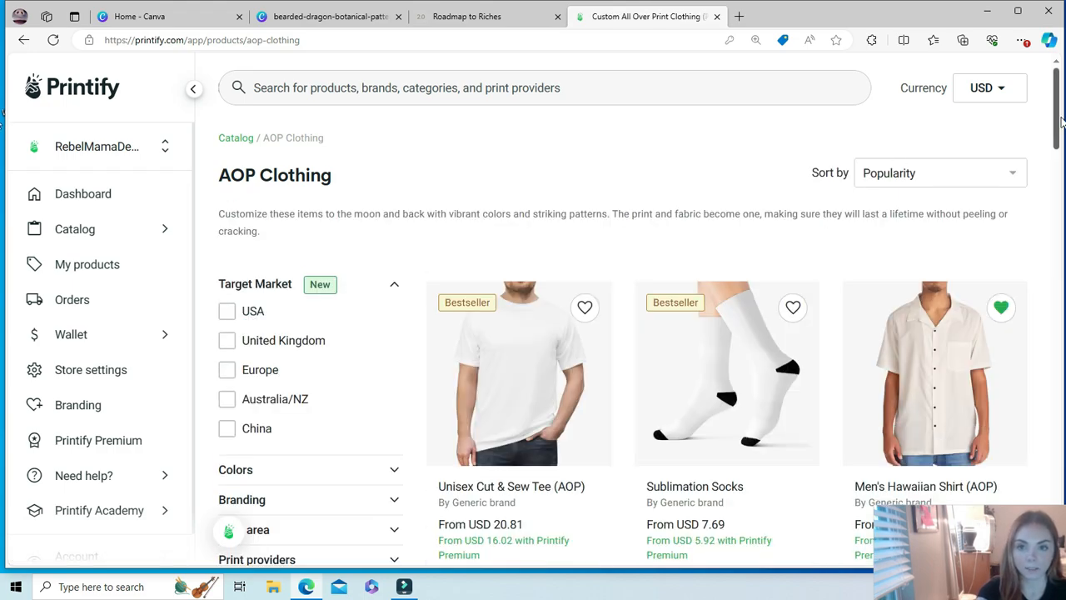
Browse the first three pages of AOP Clothing for products suited to an all-over pattern
{"action": "scroll", "coordinate": [1055, 121], "scroll_direction": "down", "scroll_amount": 1}
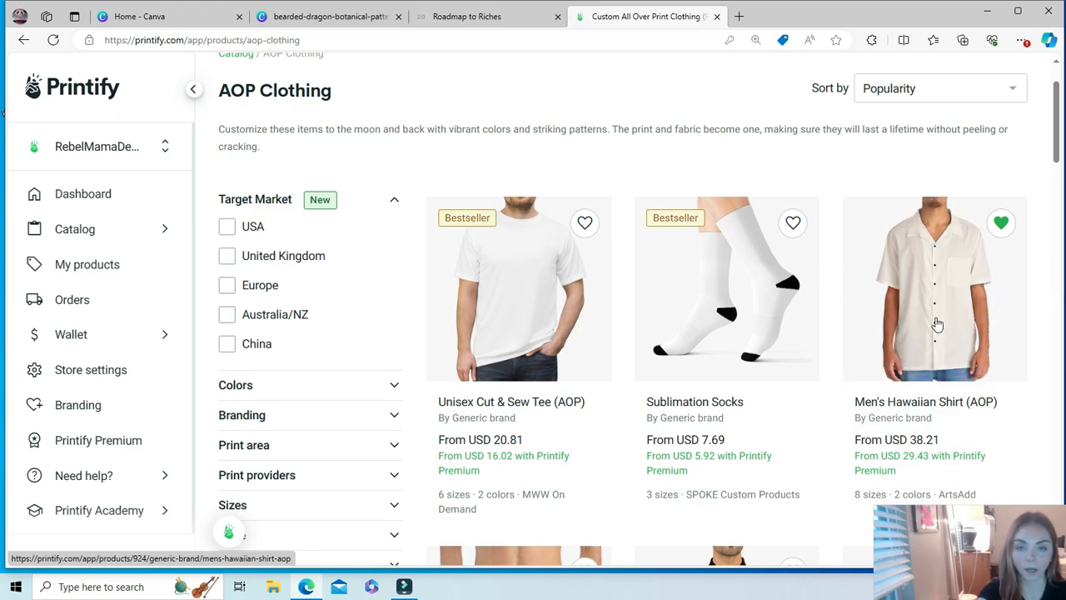
{"action": "left_click_drag", "start_coordinate": [1054, 133], "coordinate": [1064, 521]}
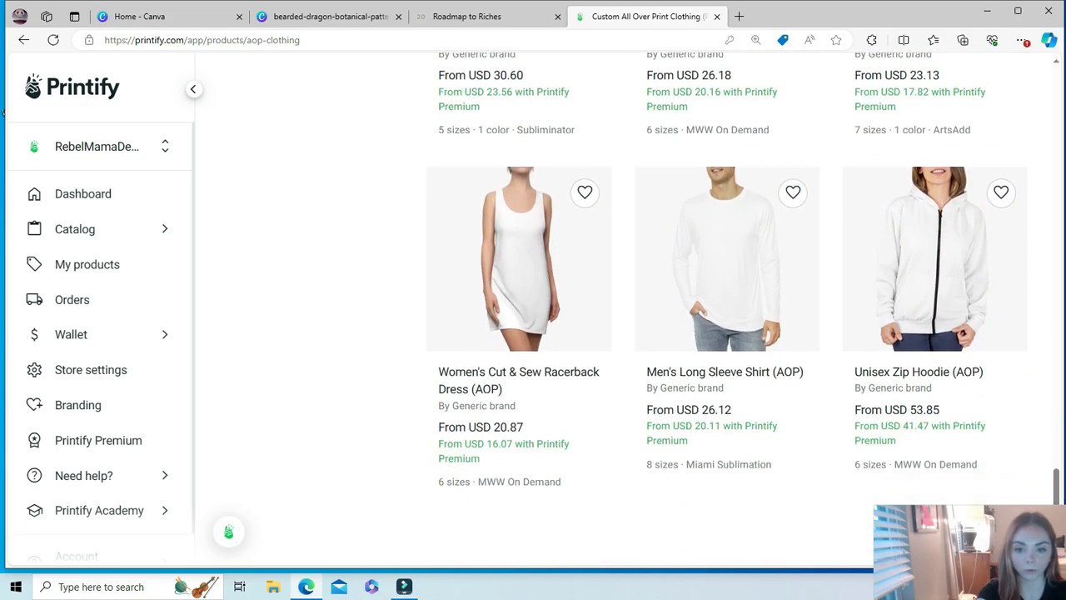
{"action": "left_click_drag", "start_coordinate": [979, 545], "coordinate": [307, 135]}
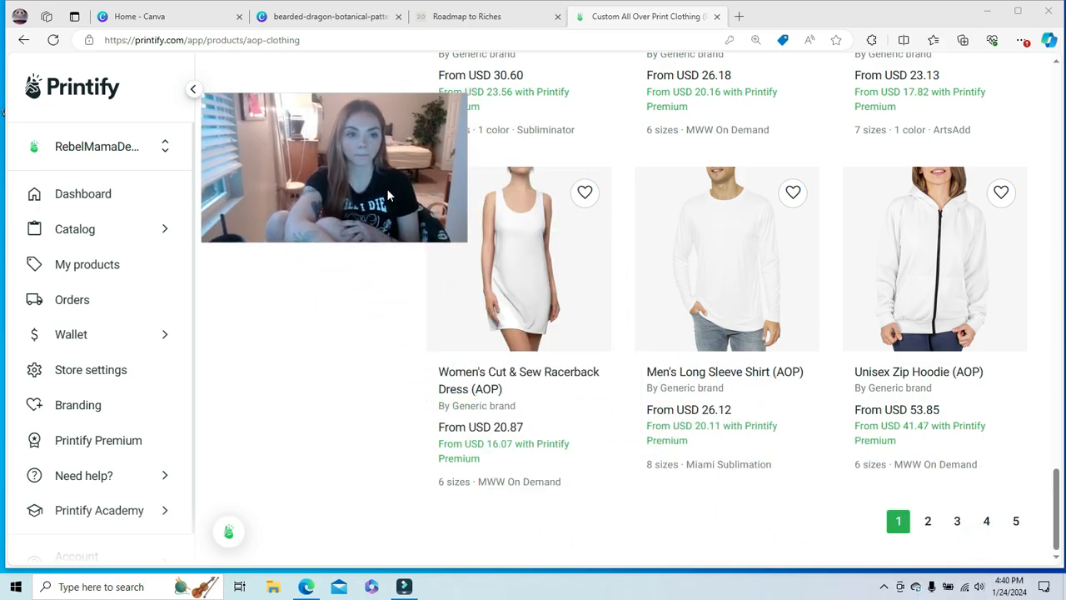
{"action": "left_click", "coordinate": [928, 522]}
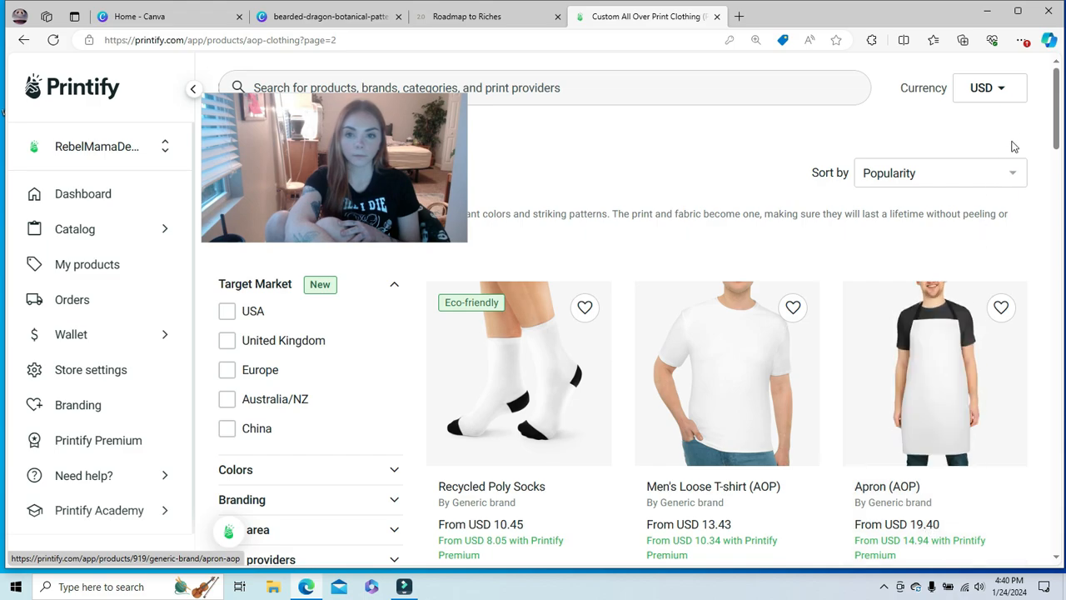
{"action": "left_click_drag", "start_coordinate": [1061, 118], "coordinate": [1065, 323]}
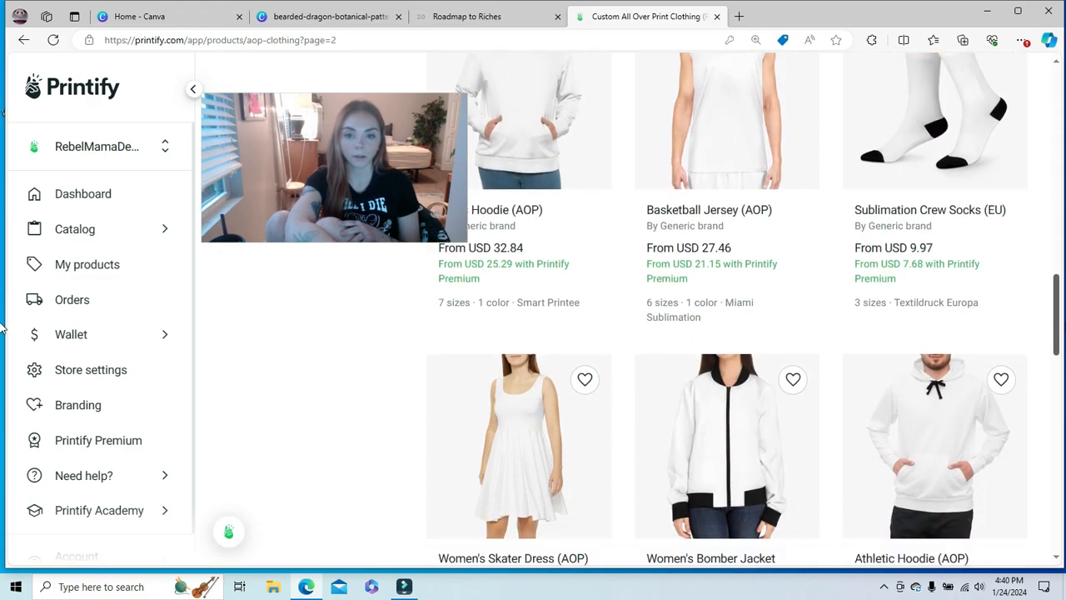
{"action": "left_click_drag", "start_coordinate": [2, 329], "coordinate": [2, 527]}
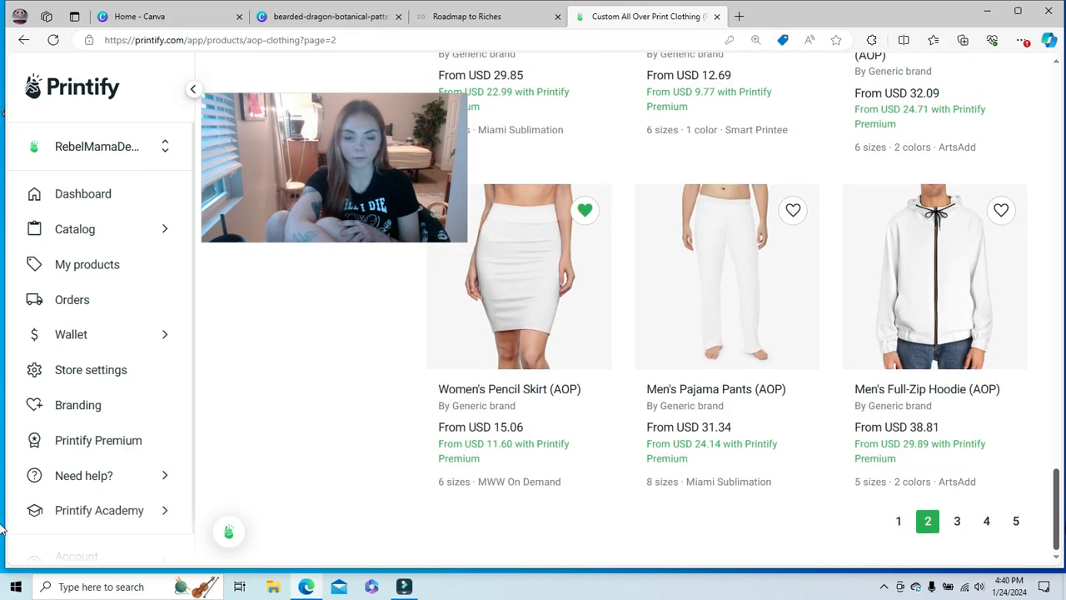
{"action": "left_click", "coordinate": [958, 521]}
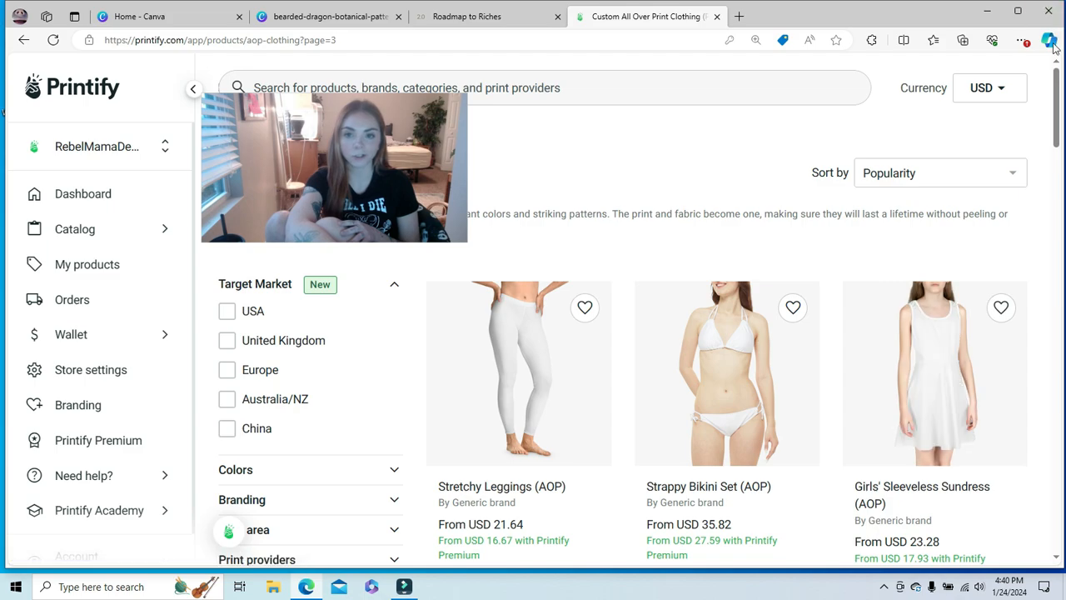
{"action": "scroll", "coordinate": [1056, 86], "scroll_direction": "down", "scroll_amount": 4}
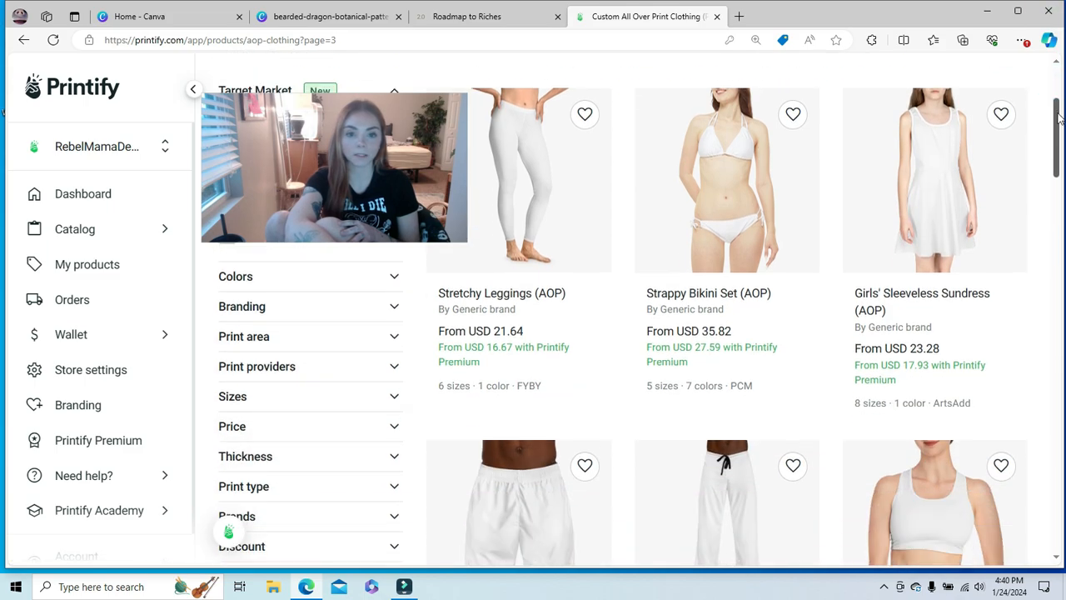
{"action": "scroll", "coordinate": [1056, 87], "scroll_direction": "down", "scroll_amount": 1}
{"action": "left_click_drag", "start_coordinate": [1058, 147], "coordinate": [1060, 235]}
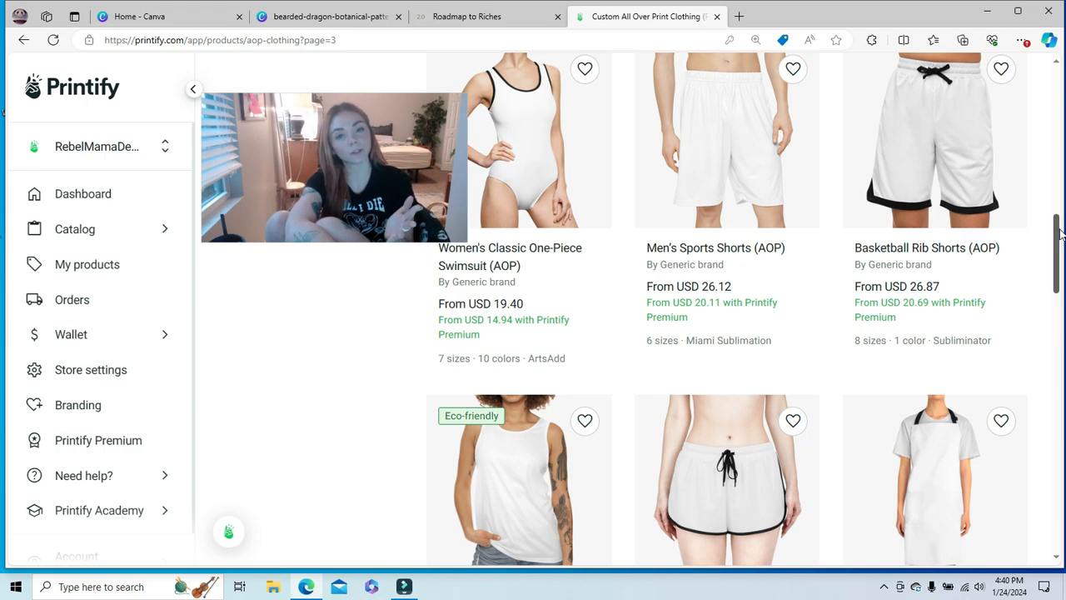
Browse the all-over-print clothing listings on catalog pages 3, 4 and 5
{"action": "scroll", "coordinate": [1059, 235], "scroll_direction": "down", "scroll_amount": 3}
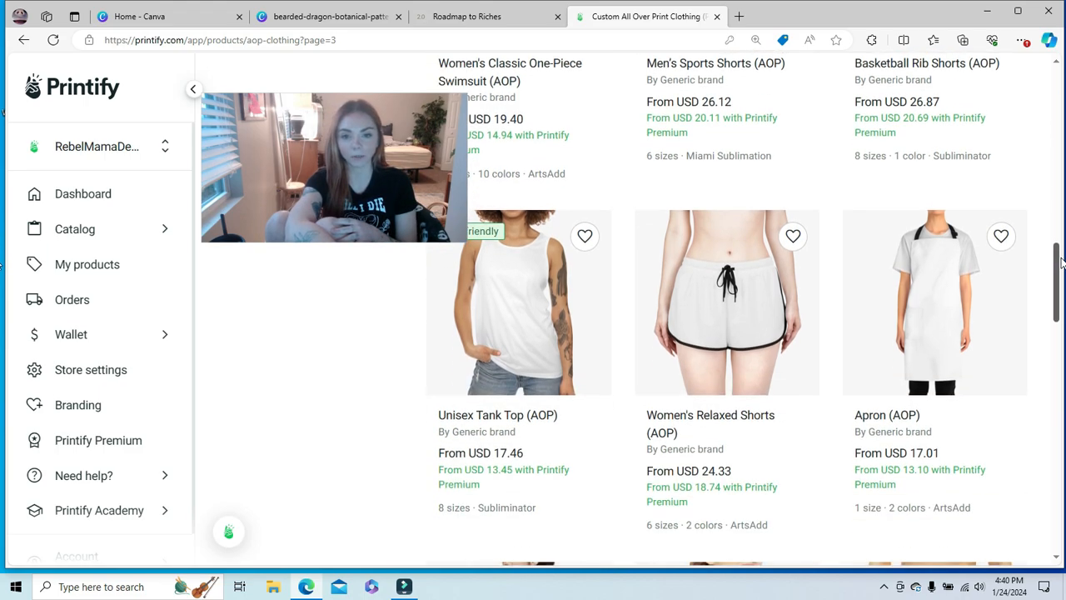
{"action": "scroll", "coordinate": [1059, 236], "scroll_direction": "down", "scroll_amount": 2}
{"action": "scroll", "coordinate": [3, 300], "scroll_direction": "down", "scroll_amount": 7}
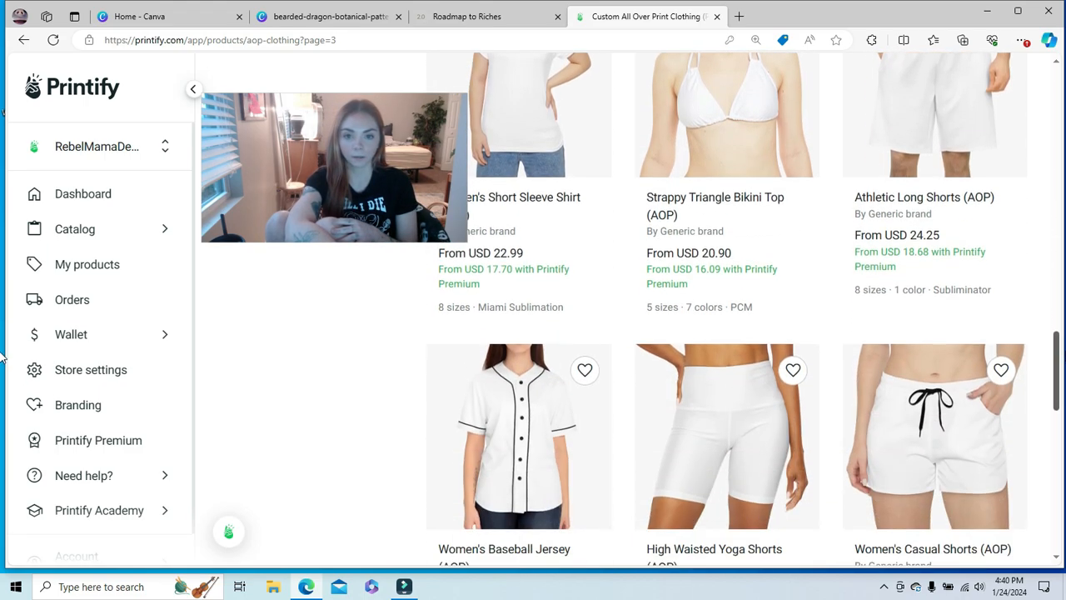
{"action": "scroll", "coordinate": [2, 391], "scroll_direction": "down", "scroll_amount": 7}
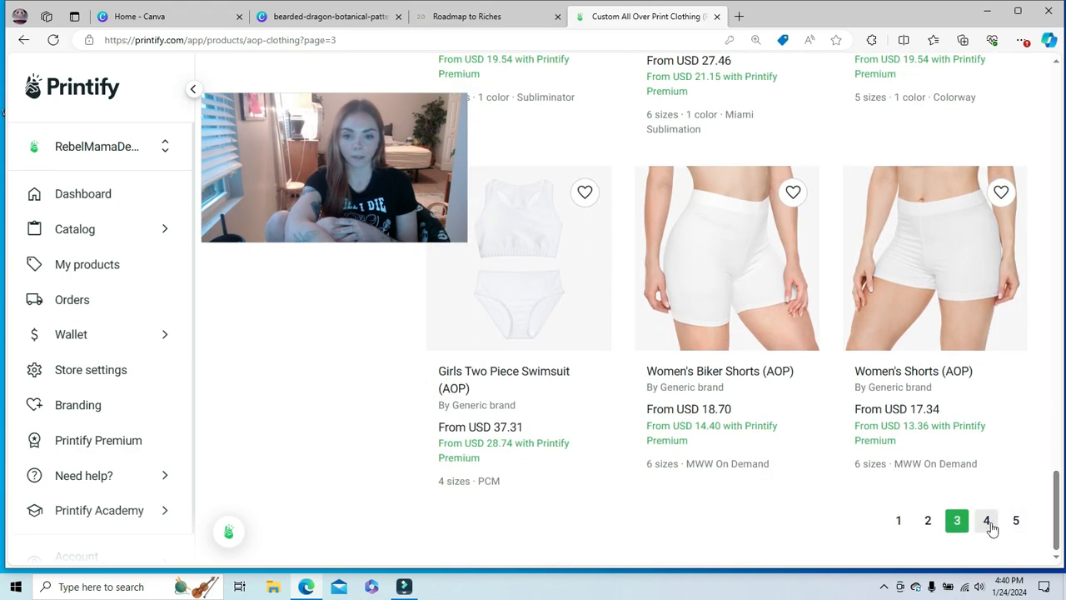
{"action": "left_click", "coordinate": [986, 520]}
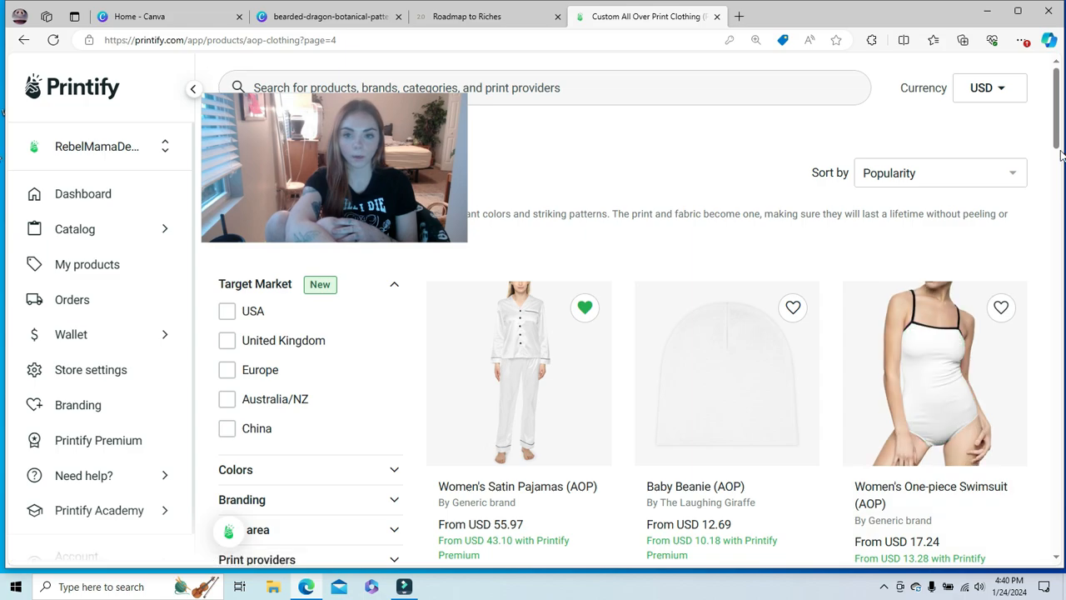
{"action": "left_click", "coordinate": [1056, 211]}
{"action": "scroll", "coordinate": [2, 323], "scroll_direction": "down", "scroll_amount": 9}
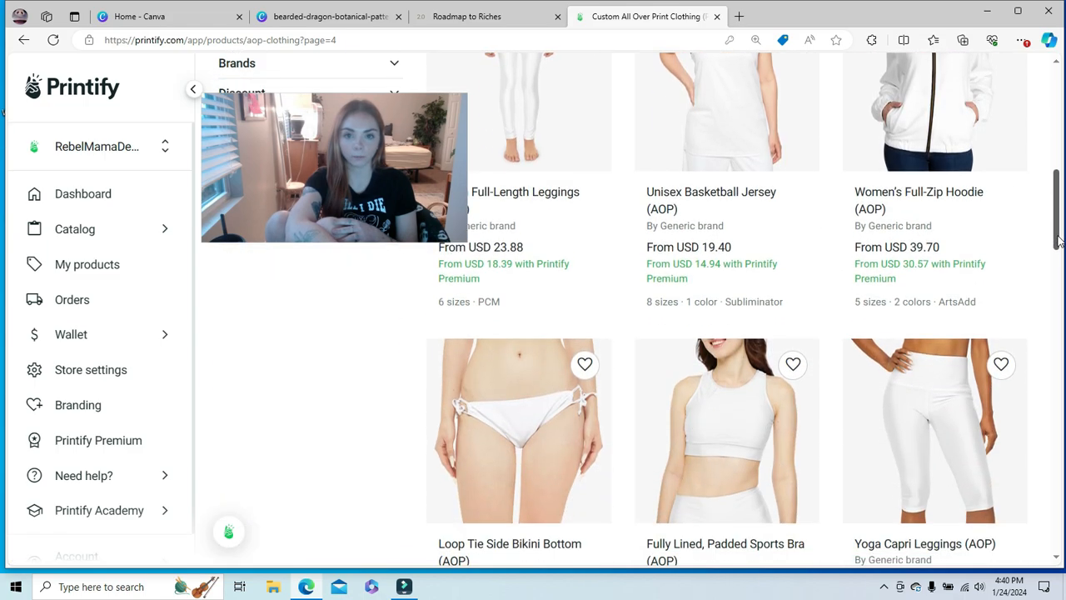
{"action": "scroll", "coordinate": [3, 323], "scroll_direction": "down", "scroll_amount": 8}
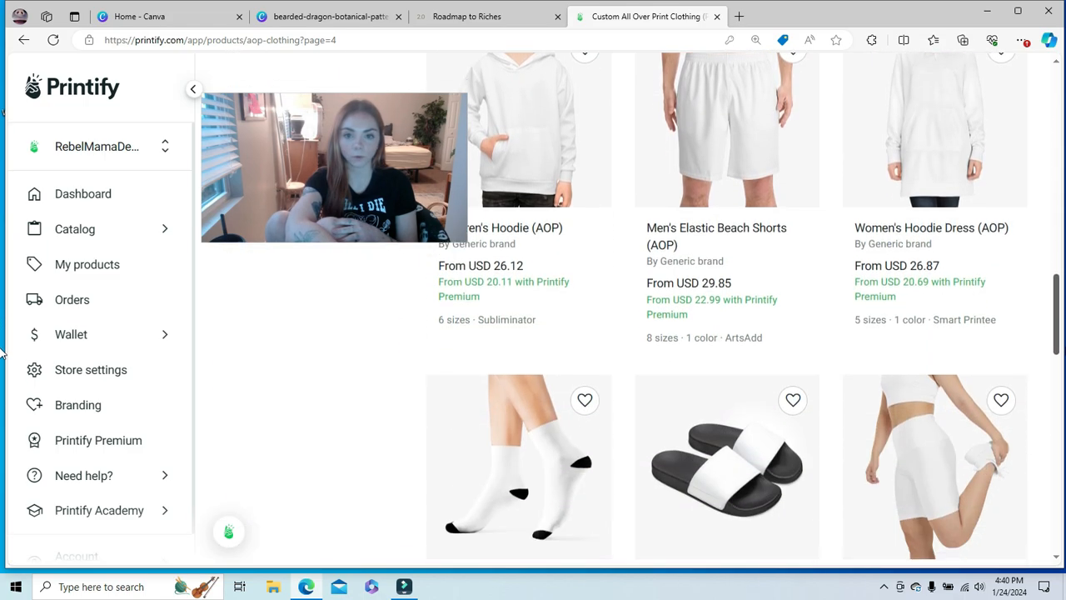
{"action": "scroll", "coordinate": [2, 433], "scroll_direction": "down", "scroll_amount": 6}
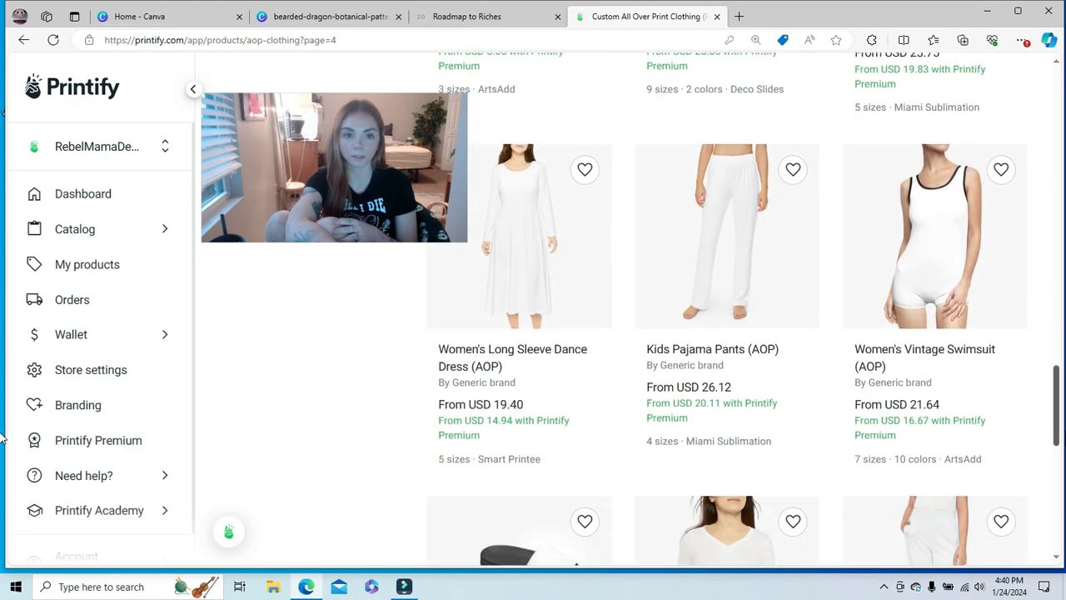
{"action": "scroll", "coordinate": [3, 518], "scroll_direction": "down", "scroll_amount": 3}
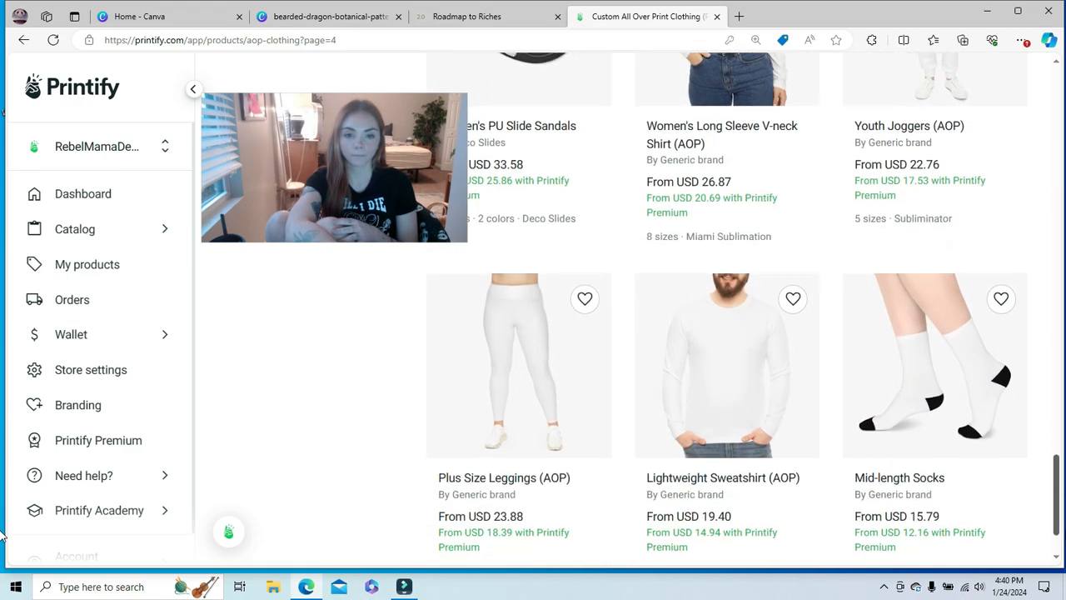
{"action": "left_click", "coordinate": [1017, 521]}
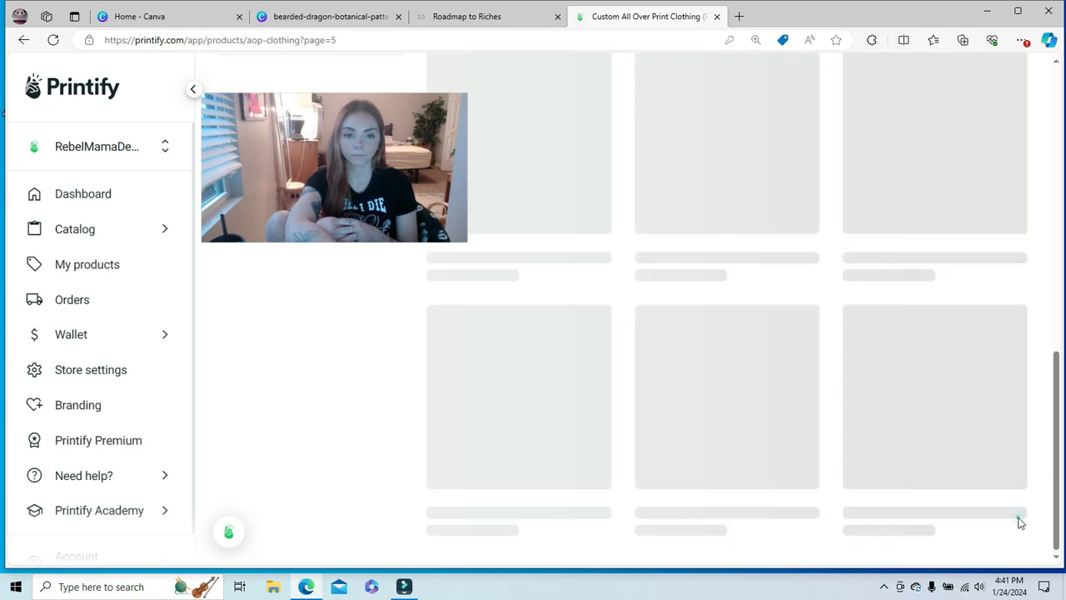
{"action": "left_click_drag", "start_coordinate": [1056, 213], "coordinate": [1061, 106]}
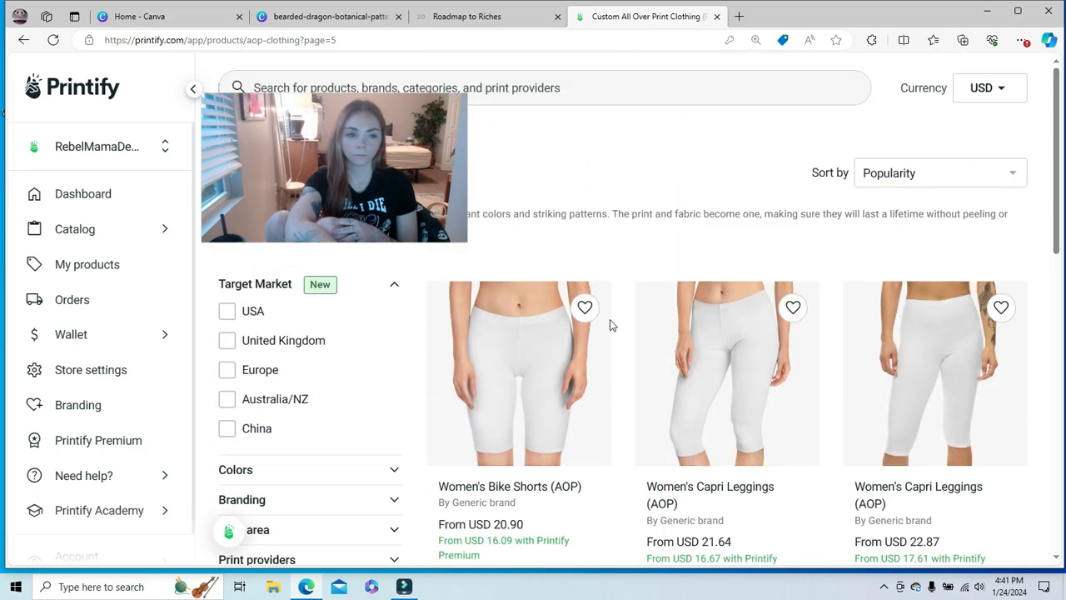
{"action": "left_click_drag", "start_coordinate": [376, 159], "coordinate": [676, 173]}
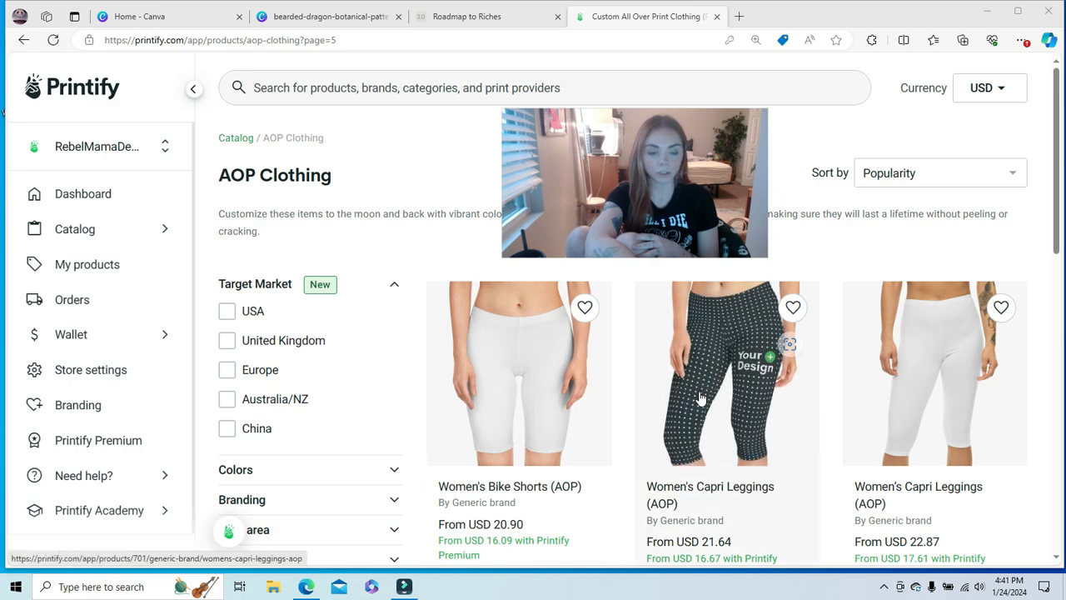
Return to the main product catalog and search it for "aop"
{"action": "left_click", "coordinate": [228, 138]}
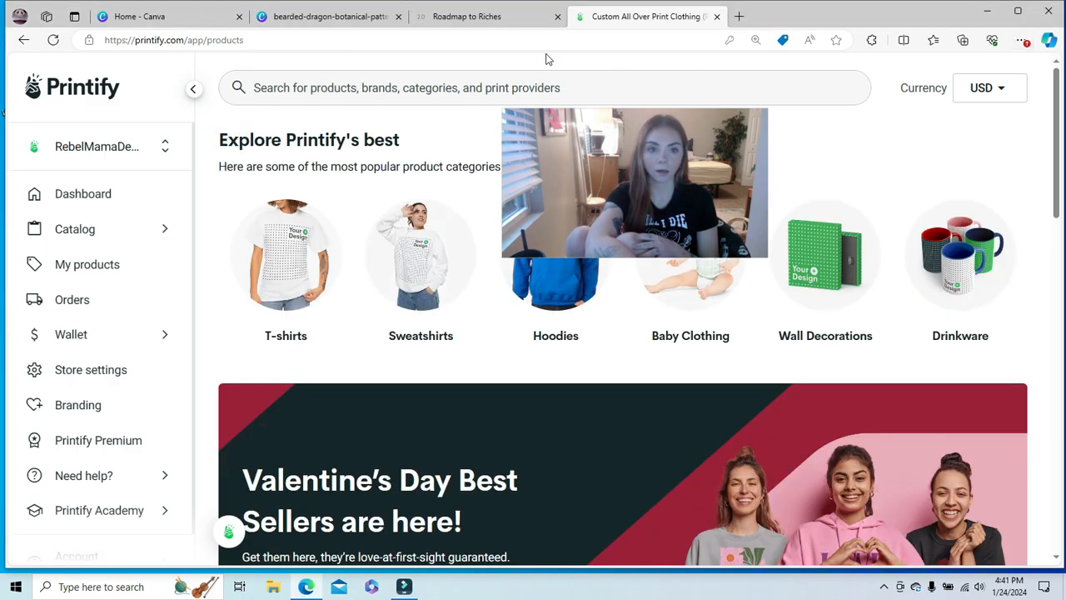
{"action": "left_click", "coordinate": [451, 90]}
{"action": "type", "text": "aop"}
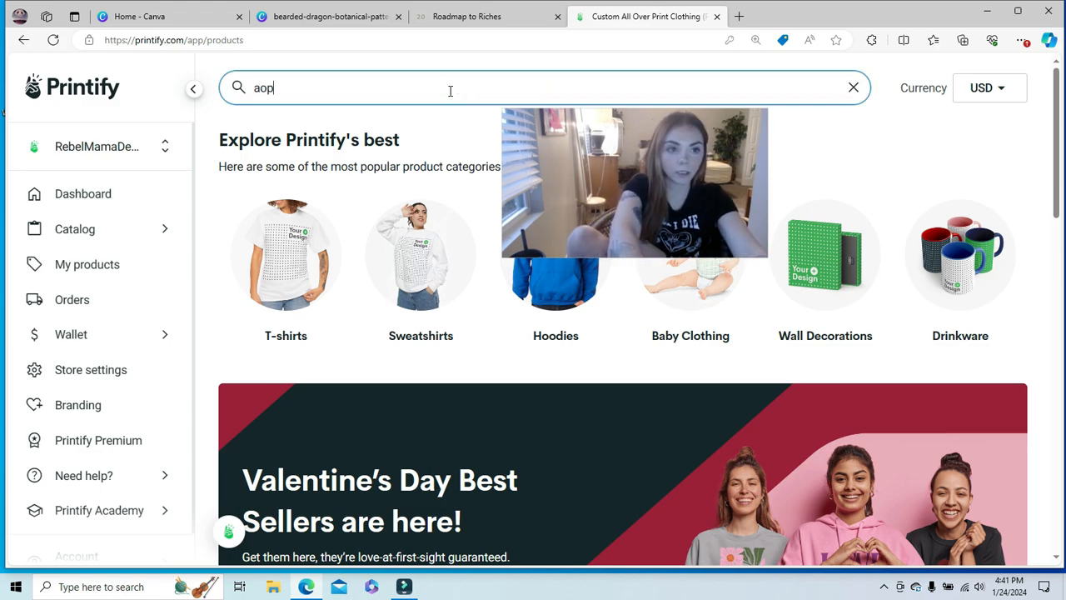
{"action": "key", "text": "Return"}
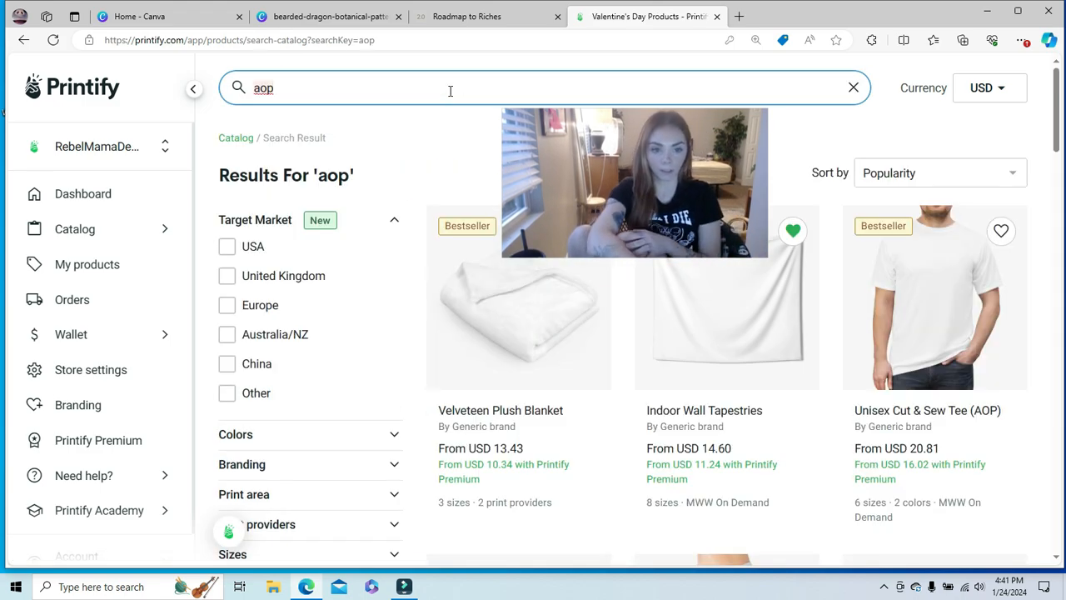
{"action": "left_click", "coordinate": [671, 198]}
{"action": "left_click_drag", "start_coordinate": [670, 198], "coordinate": [311, 151]}
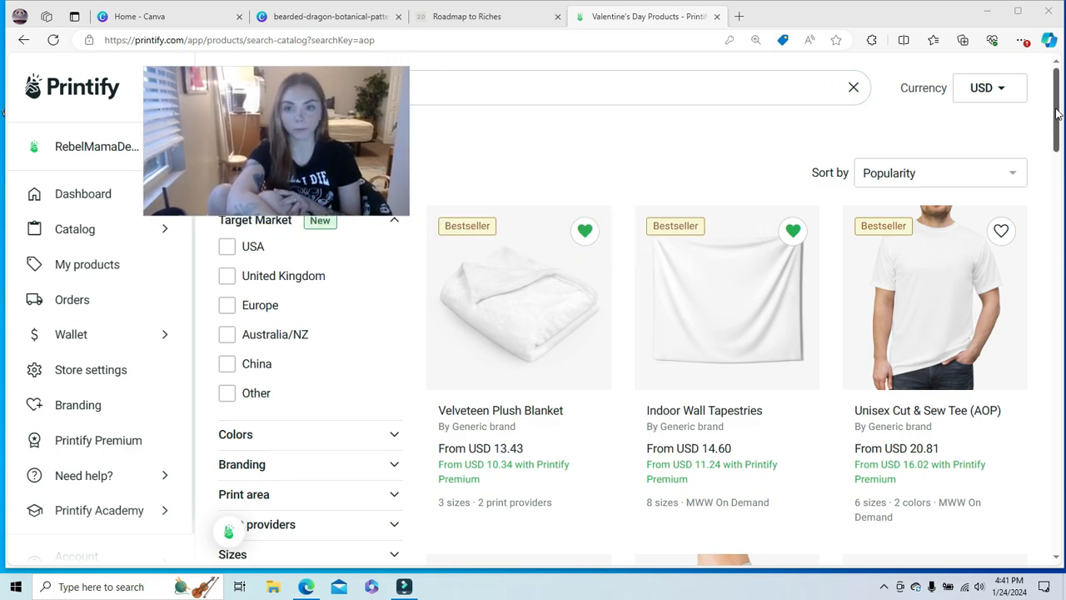
Look through the "aop" search results and open the Velveteen Plush Blanket product page
{"action": "left_click_drag", "start_coordinate": [1057, 97], "coordinate": [1060, 300]}
{"action": "left_click_drag", "start_coordinate": [2, 308], "coordinate": [2, 218]}
{"action": "left_click_drag", "start_coordinate": [1062, 215], "coordinate": [1064, 106]}
{"action": "left_click_drag", "start_coordinate": [2, 113], "coordinate": [2, 131]}
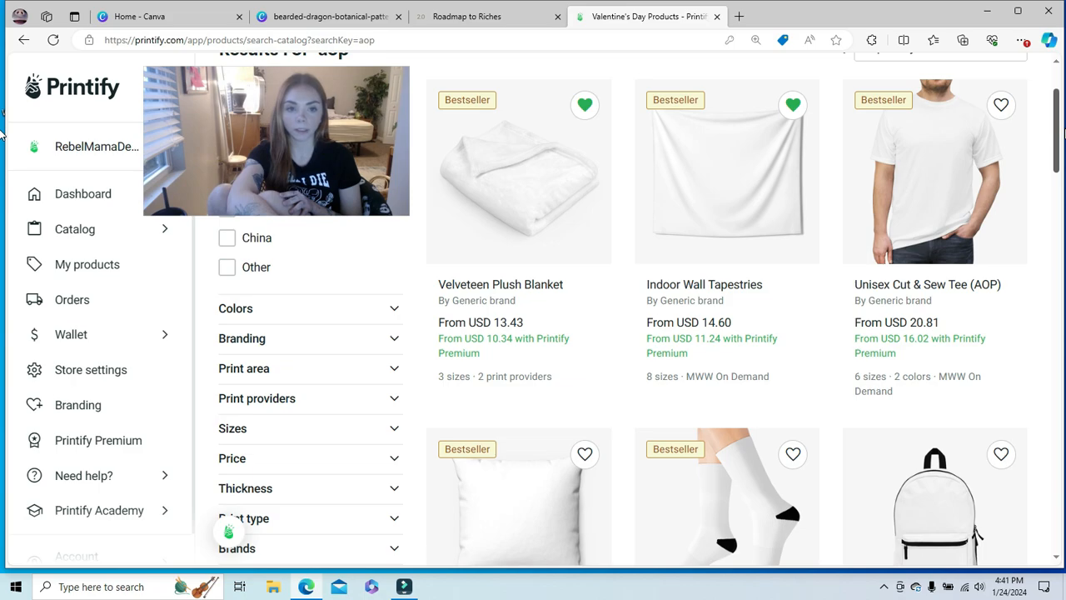
{"action": "left_click_drag", "start_coordinate": [3, 132], "coordinate": [3, 117]}
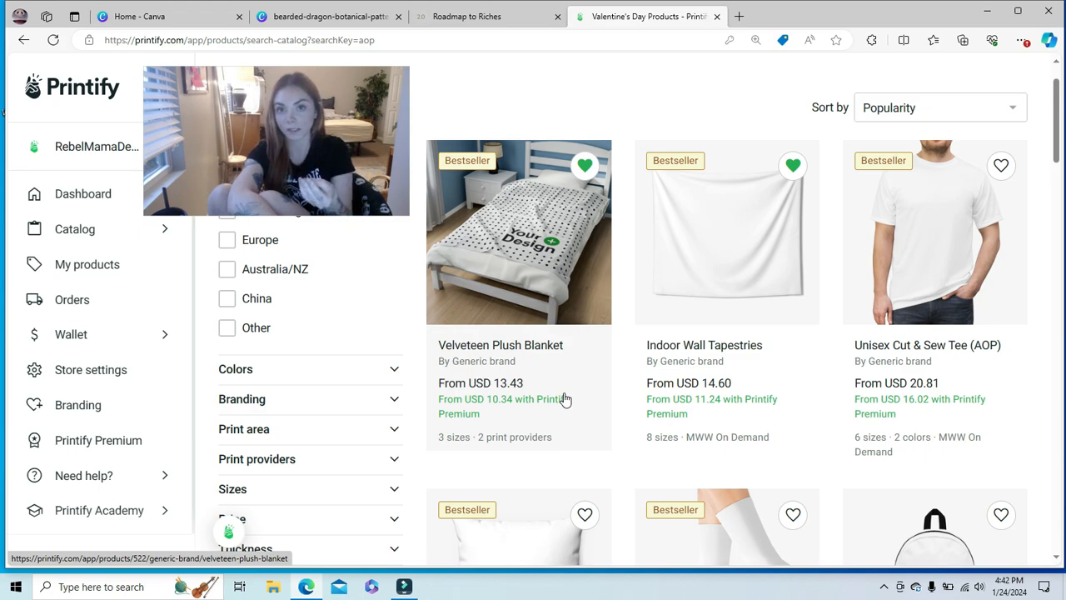
{"action": "left_click", "coordinate": [523, 315]}
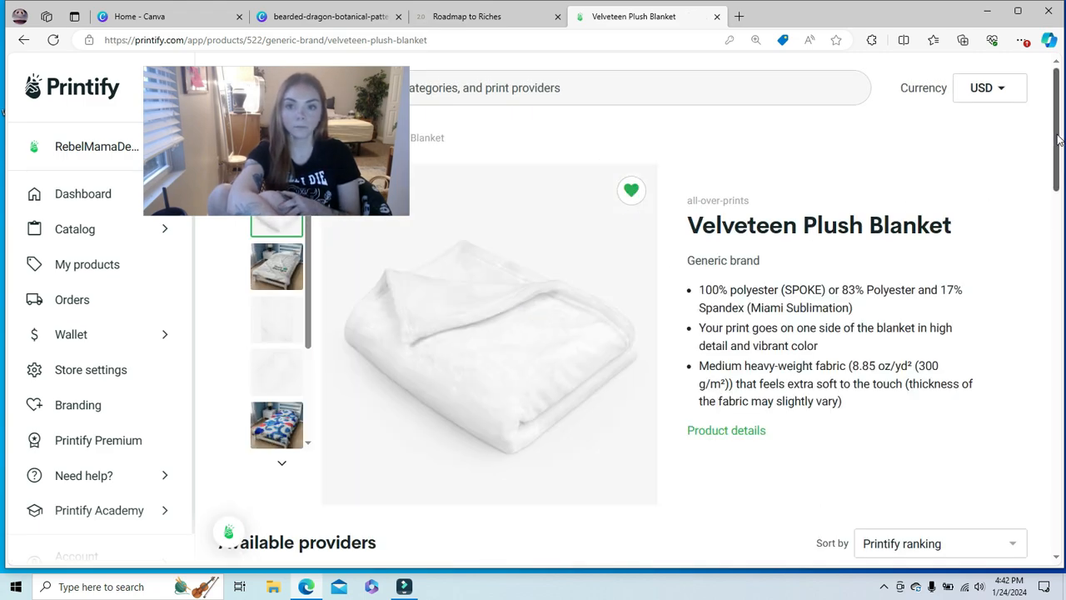
Go to the blanket's available providers and examine the rating breakdown for SPOKE Custom Products
{"action": "left_click_drag", "start_coordinate": [1058, 140], "coordinate": [1058, 163]}
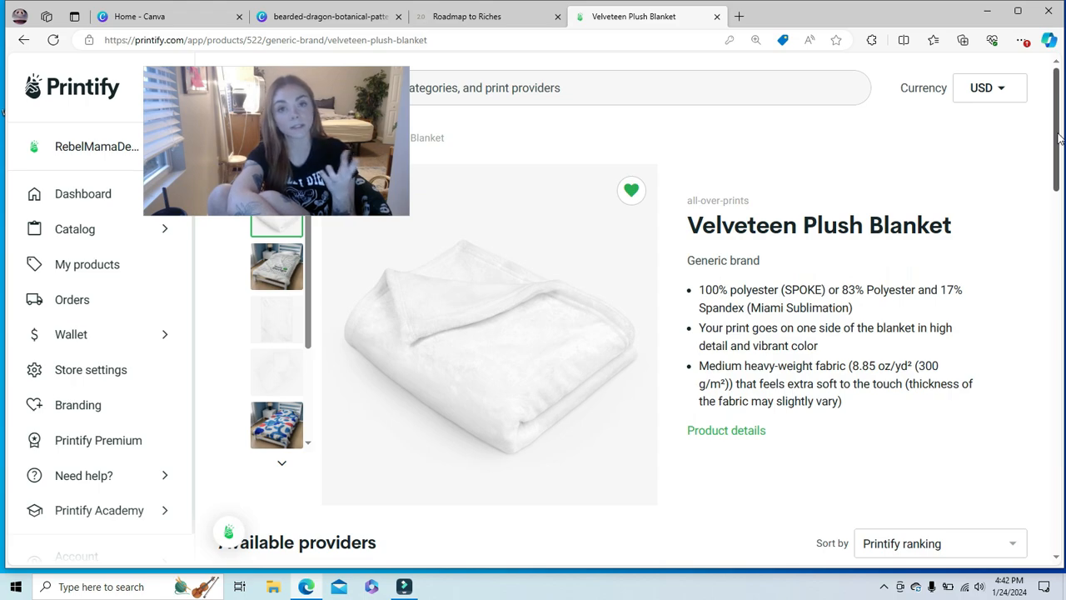
{"action": "left_click_drag", "start_coordinate": [1059, 137], "coordinate": [1057, 218]}
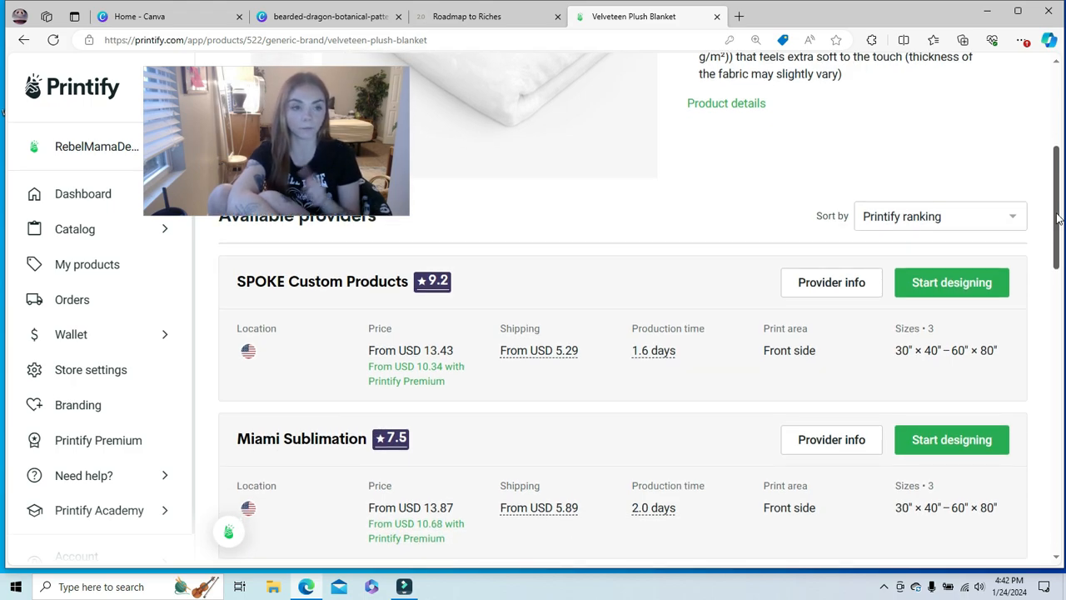
{"action": "mouse_move", "coordinate": [1058, 218]}
{"action": "left_mouse_down"}
{"action": "mouse_move", "coordinate": [1059, 254]}
{"action": "mouse_move", "coordinate": [1064, 218]}
{"action": "left_mouse_up"}
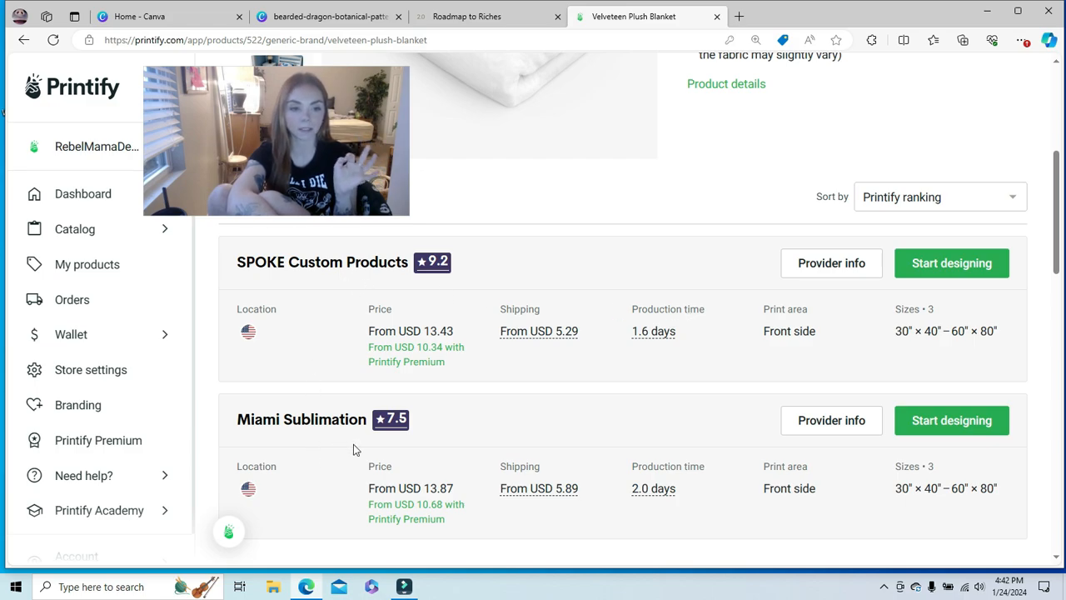
{"action": "left_click", "coordinate": [433, 268]}
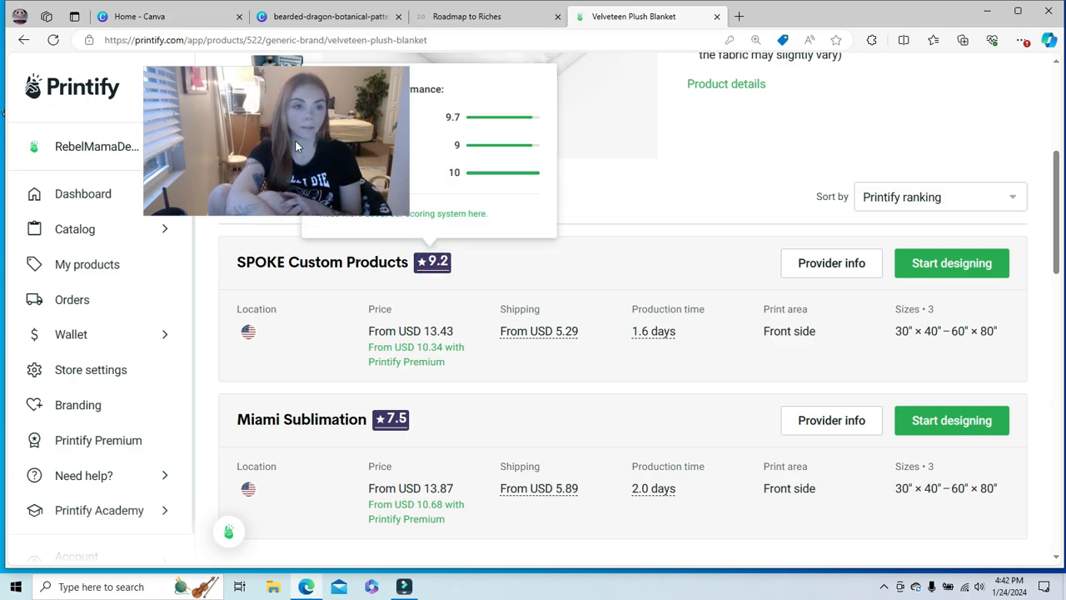
{"action": "left_click_drag", "start_coordinate": [295, 141], "coordinate": [189, 415]}
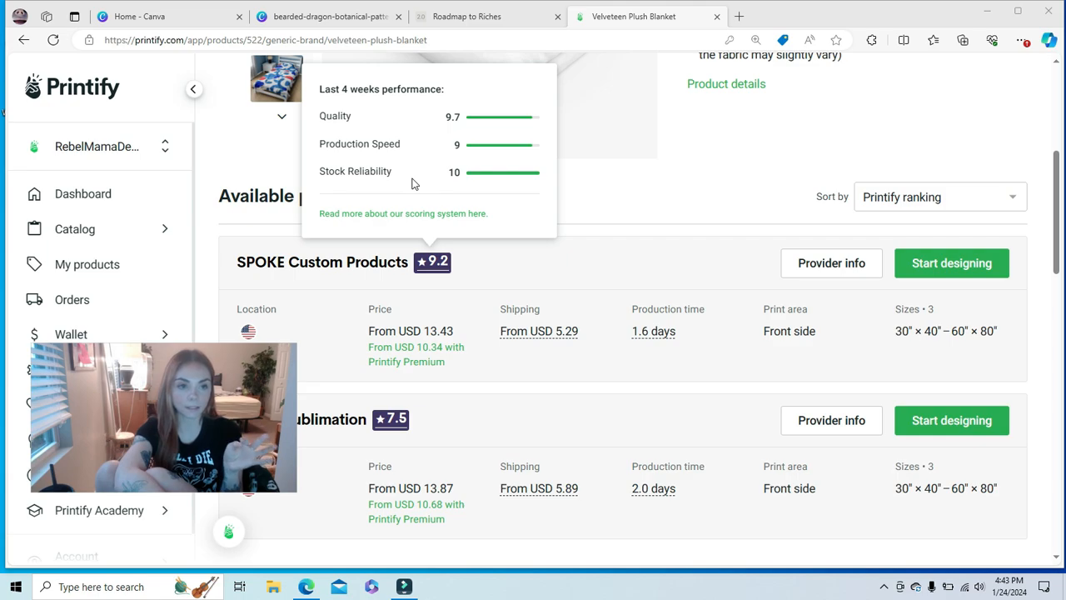
{"action": "left_click_drag", "start_coordinate": [191, 414], "coordinate": [937, 146]}
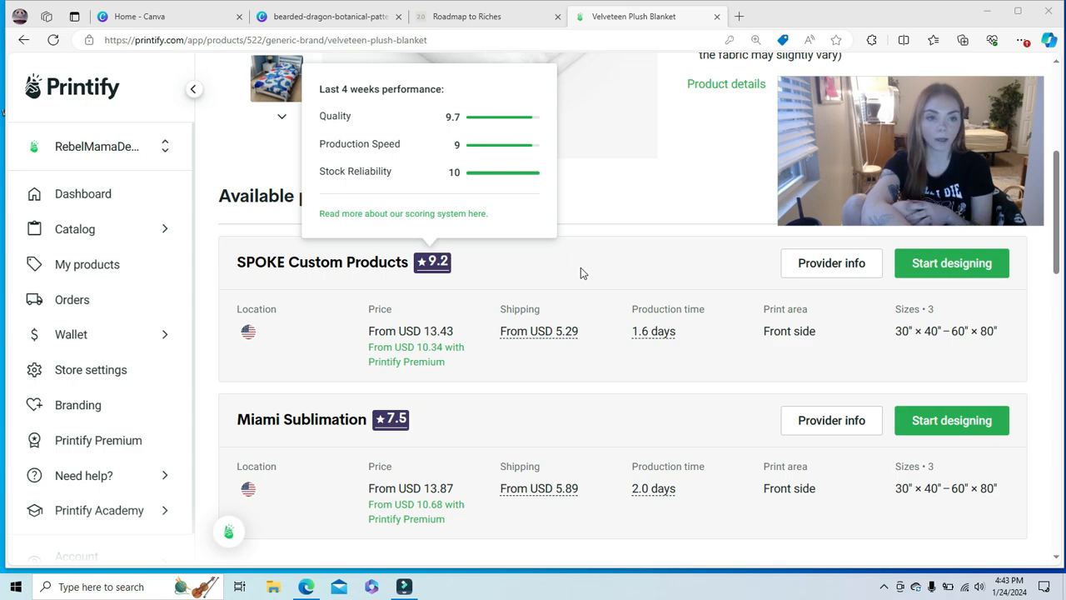
Examine the last four weeks' performance scores for Miami Sublimation and close the rating breakdown
{"action": "left_click", "coordinate": [393, 421]}
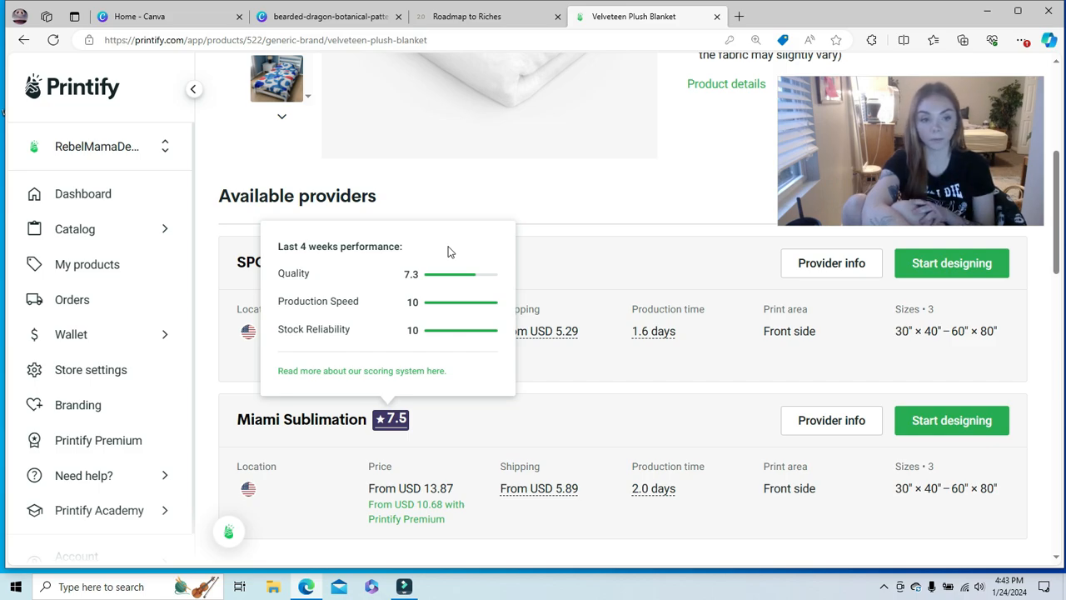
{"action": "left_click_drag", "start_coordinate": [442, 244], "coordinate": [291, 221]}
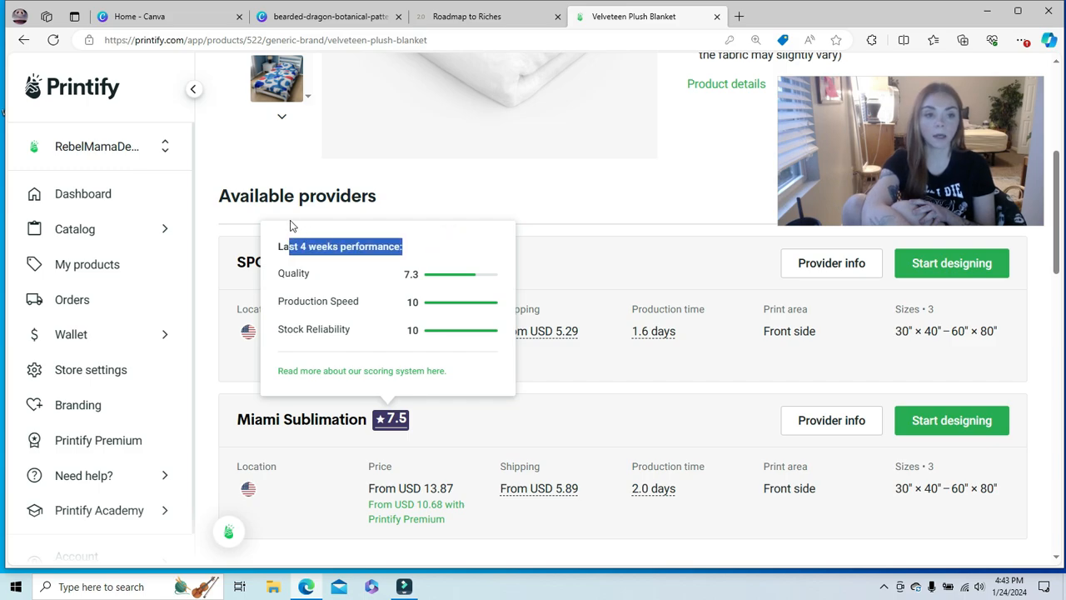
{"action": "left_click", "coordinate": [434, 239]}
{"action": "triple_click", "coordinate": [434, 239]}
{"action": "left_click", "coordinate": [497, 199]}
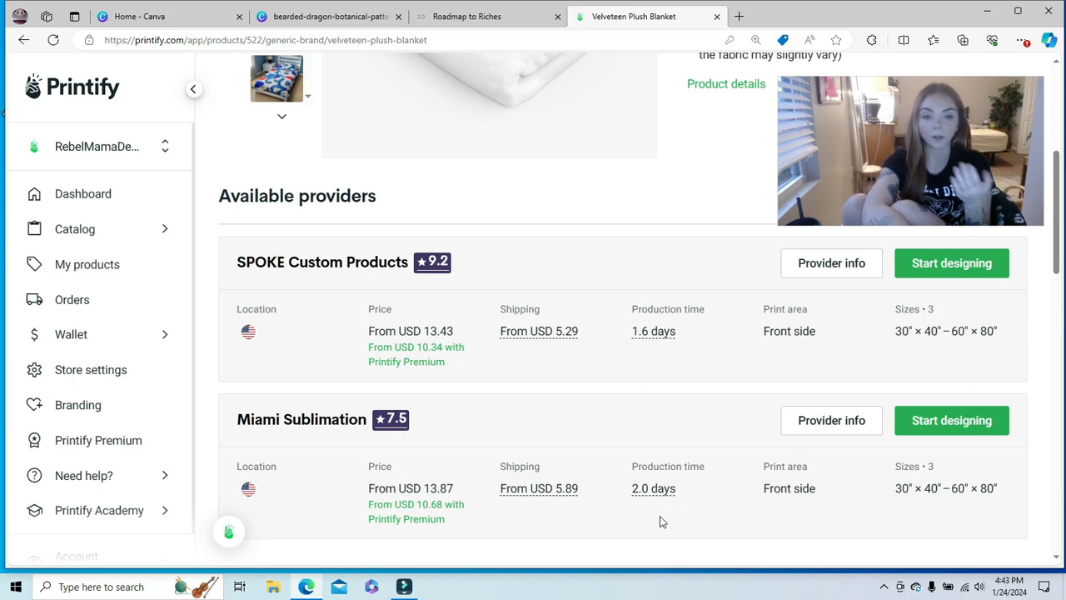
Compare the providers' production time and rating, and start designing the blanket with SPOKE Custom Products
{"action": "mouse_move", "coordinate": [660, 492]}
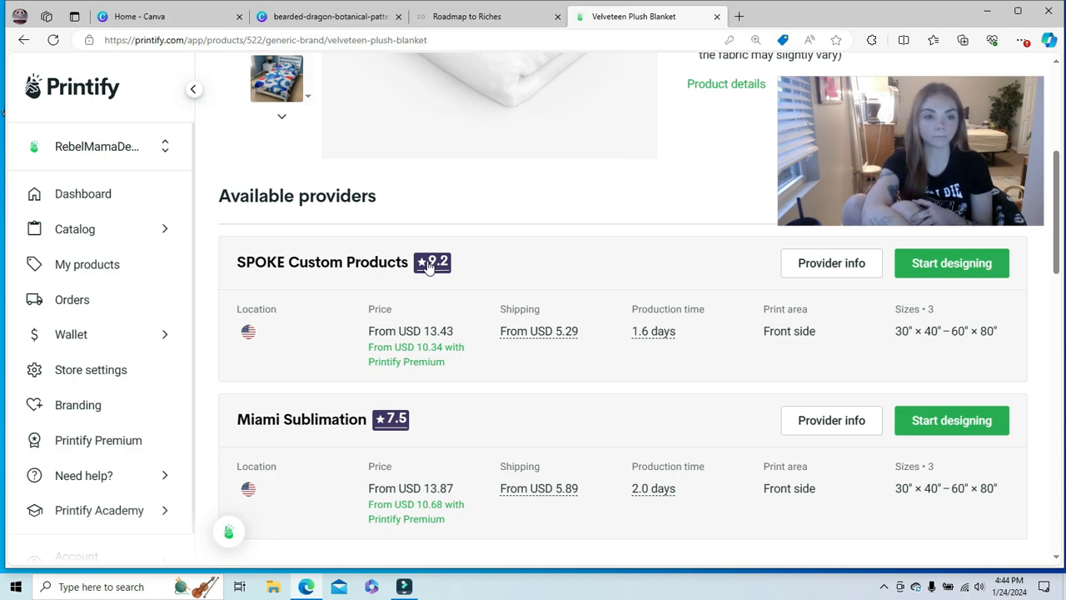
{"action": "mouse_move", "coordinate": [428, 264]}
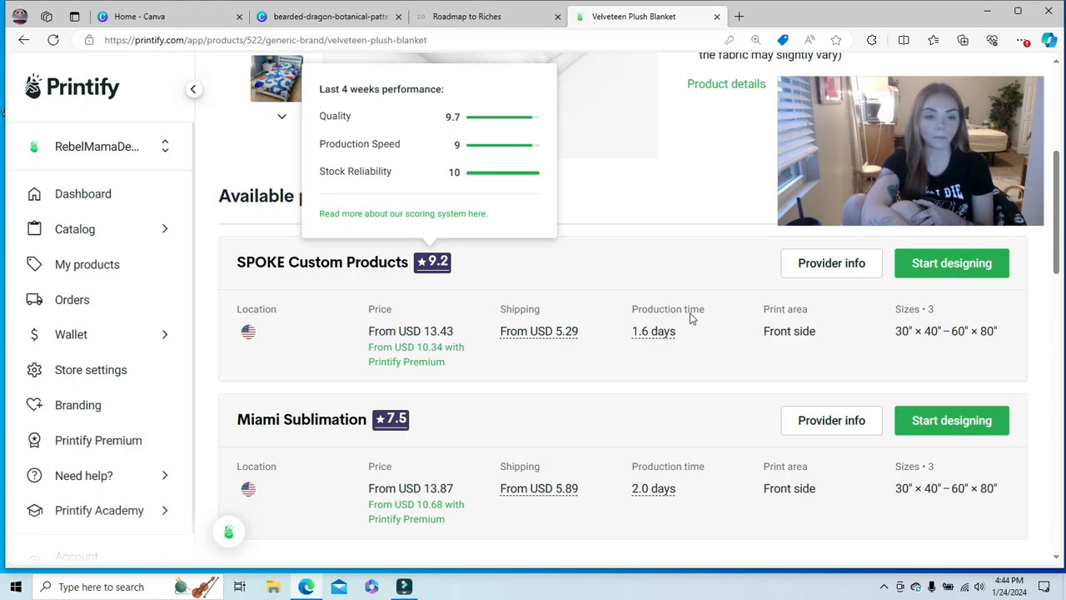
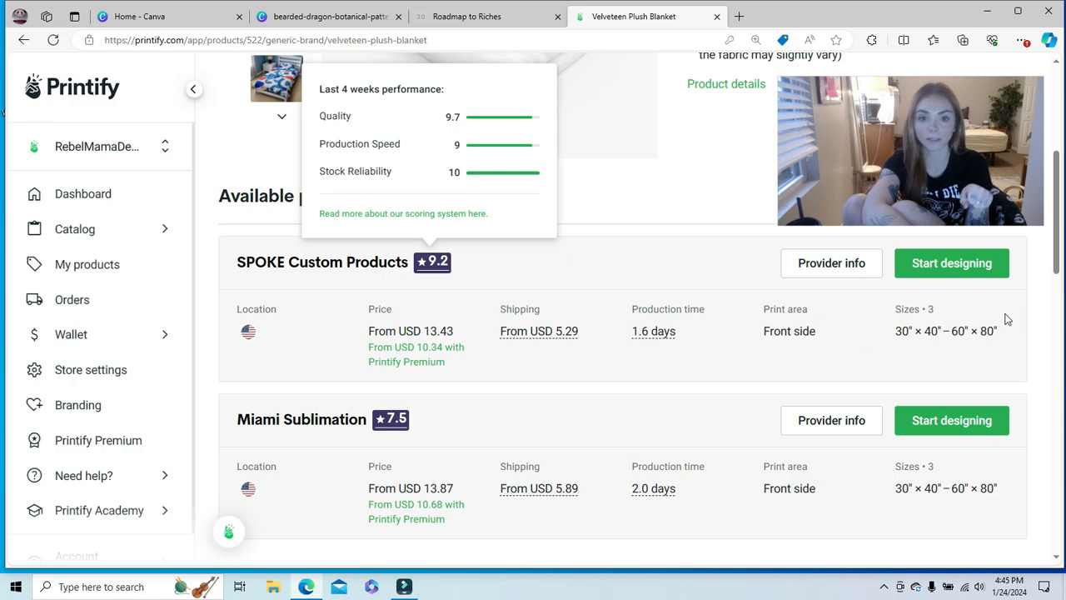
{"action": "left_click", "coordinate": [939, 263]}
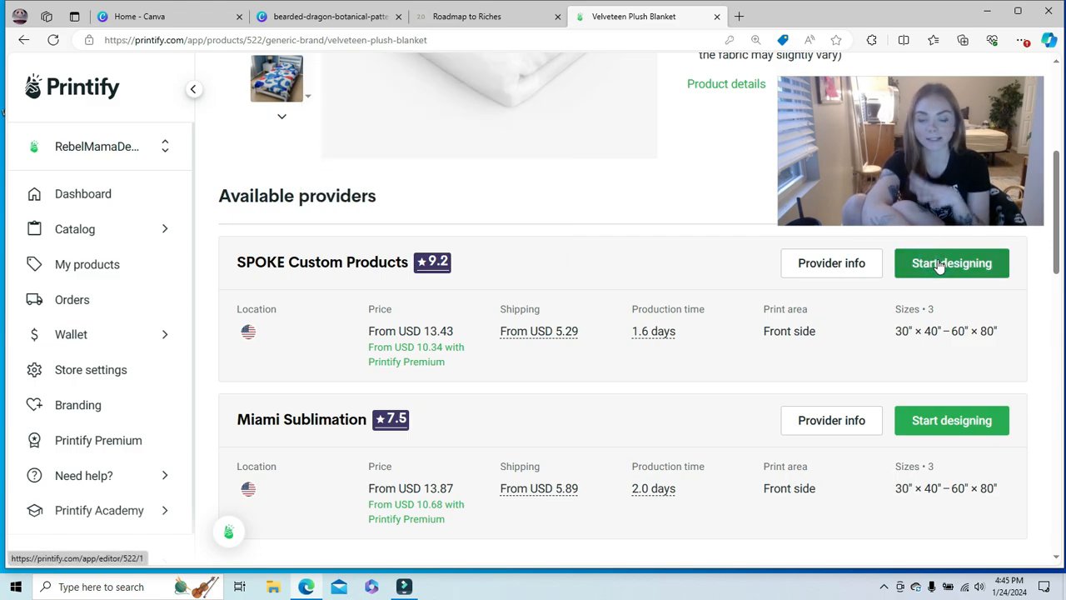
{"action": "left_click", "coordinate": [952, 269]}
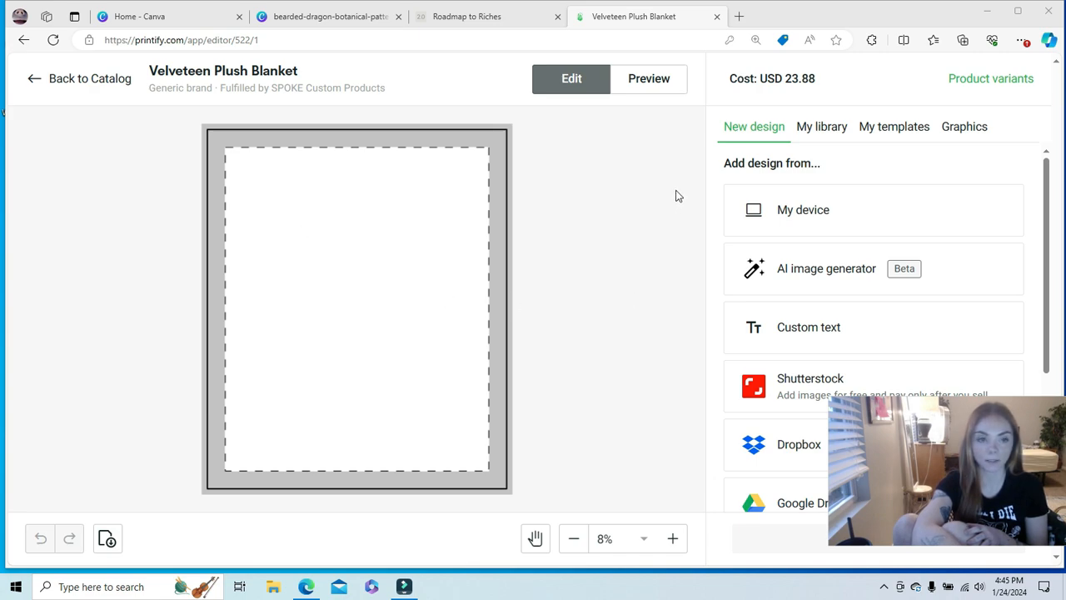
Upload the bearded-dragon-botanical-watercolor-pattern image from the device's Downloads folder as the blanket's design
{"action": "left_click", "coordinate": [820, 129]}
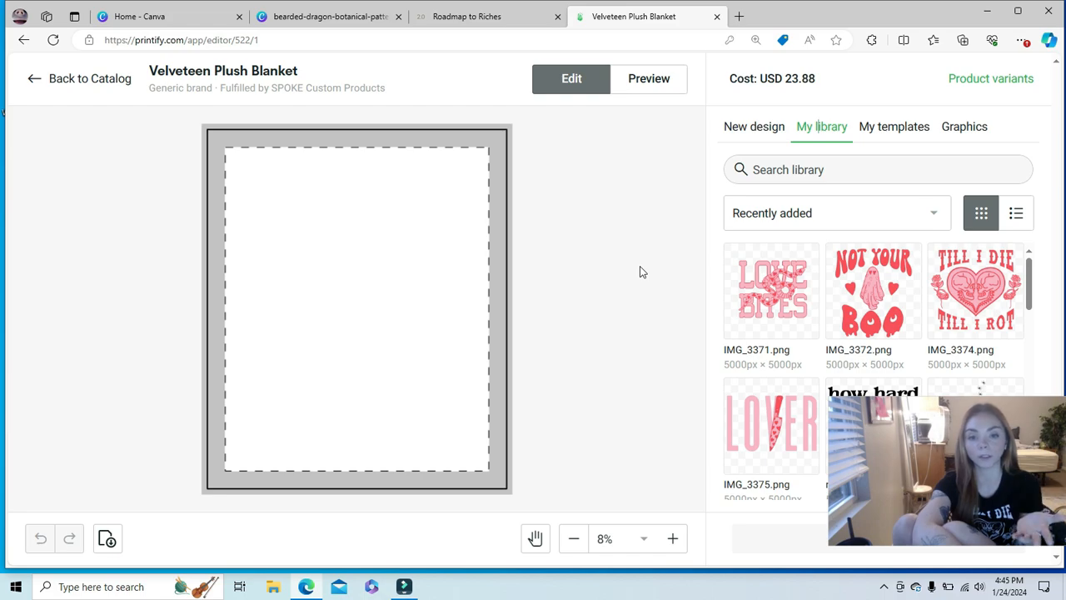
{"action": "left_click", "coordinate": [763, 132]}
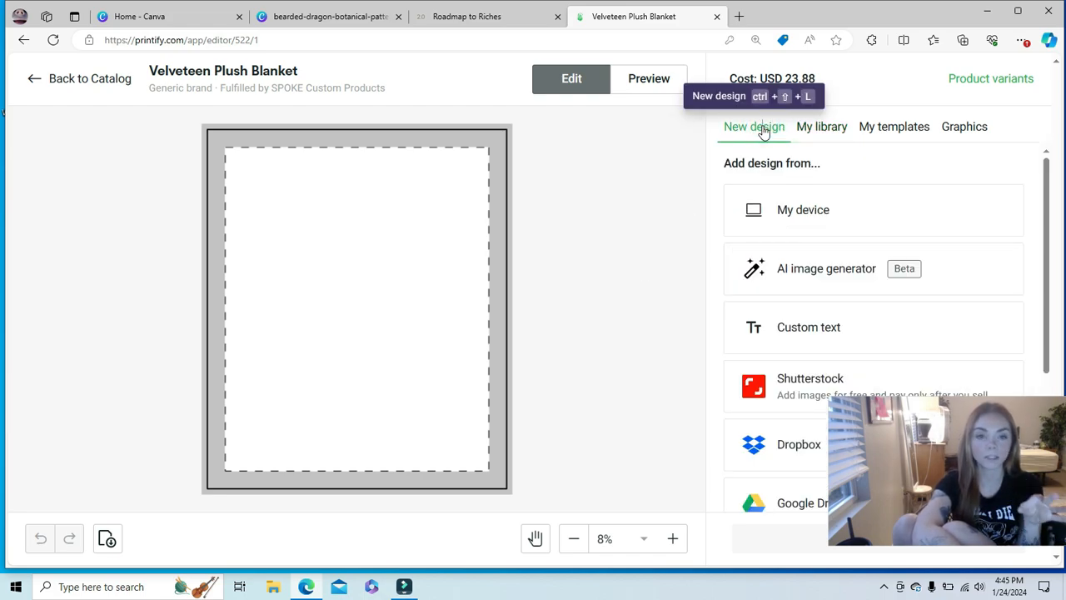
{"action": "left_click", "coordinate": [812, 213]}
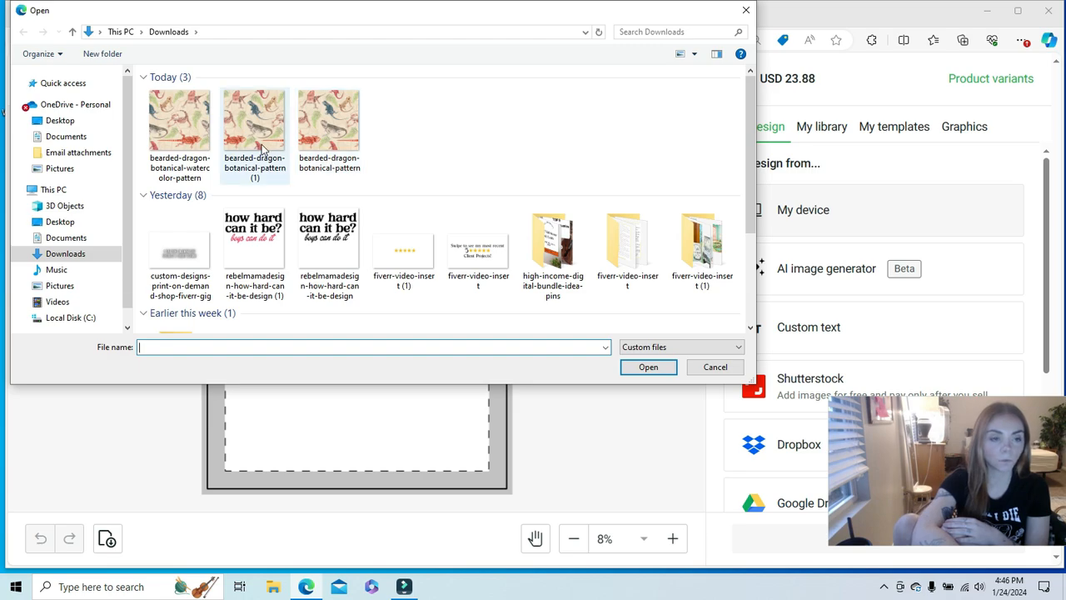
{"action": "double_click", "coordinate": [173, 139]}
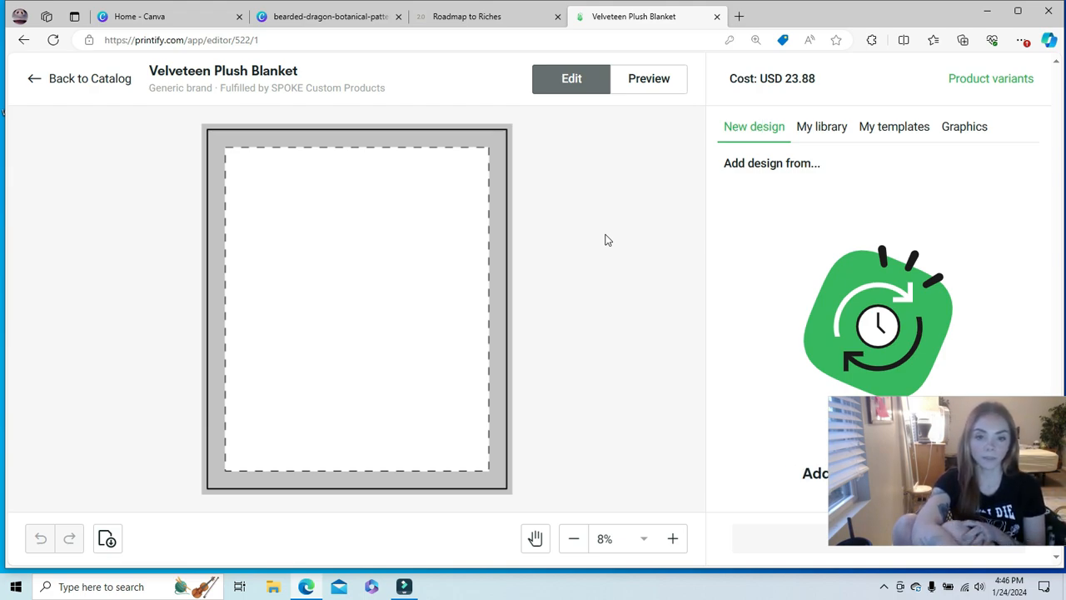
{"action": "left_click_drag", "start_coordinate": [972, 458], "coordinate": [974, 583]}
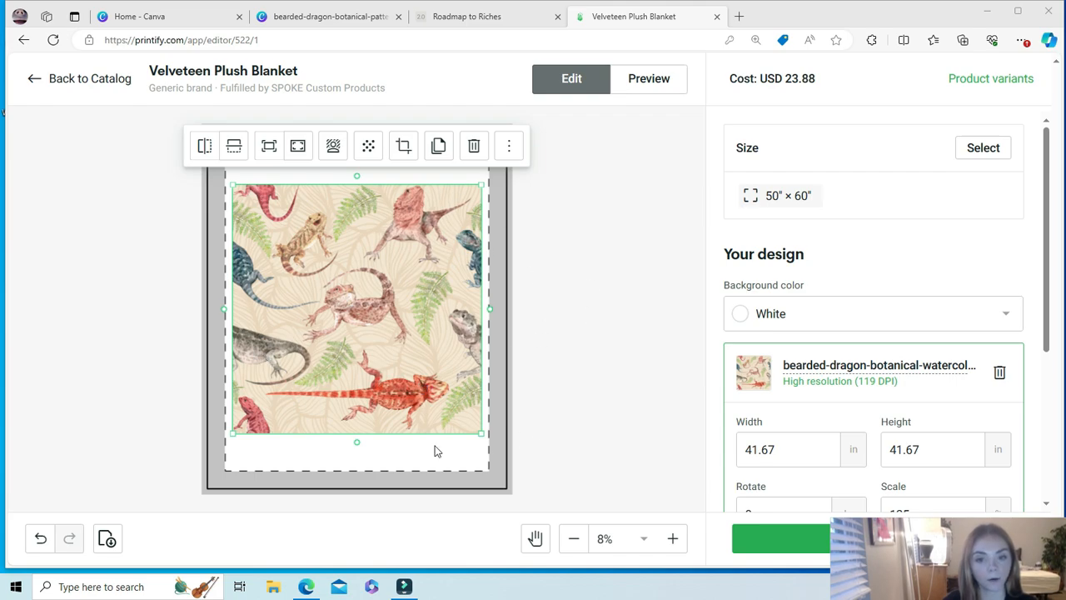
Shrink the pattern image to about 24 in square and move it to the upper-left corner of the blanket's print area
{"action": "scroll", "coordinate": [1049, 238], "scroll_direction": "down", "scroll_amount": 3}
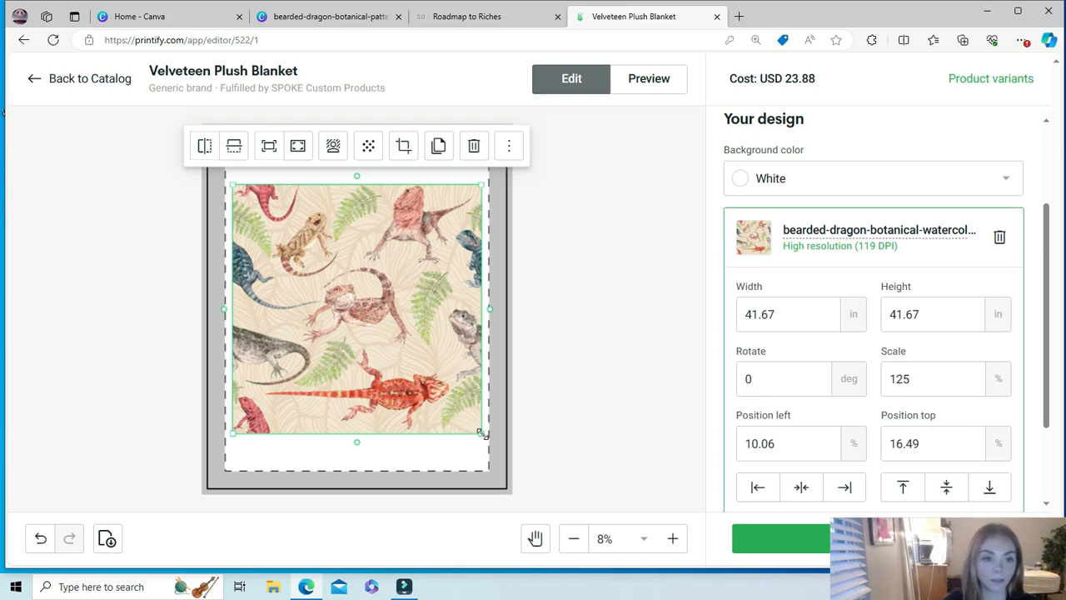
{"action": "left_click_drag", "start_coordinate": [480, 432], "coordinate": [379, 328]}
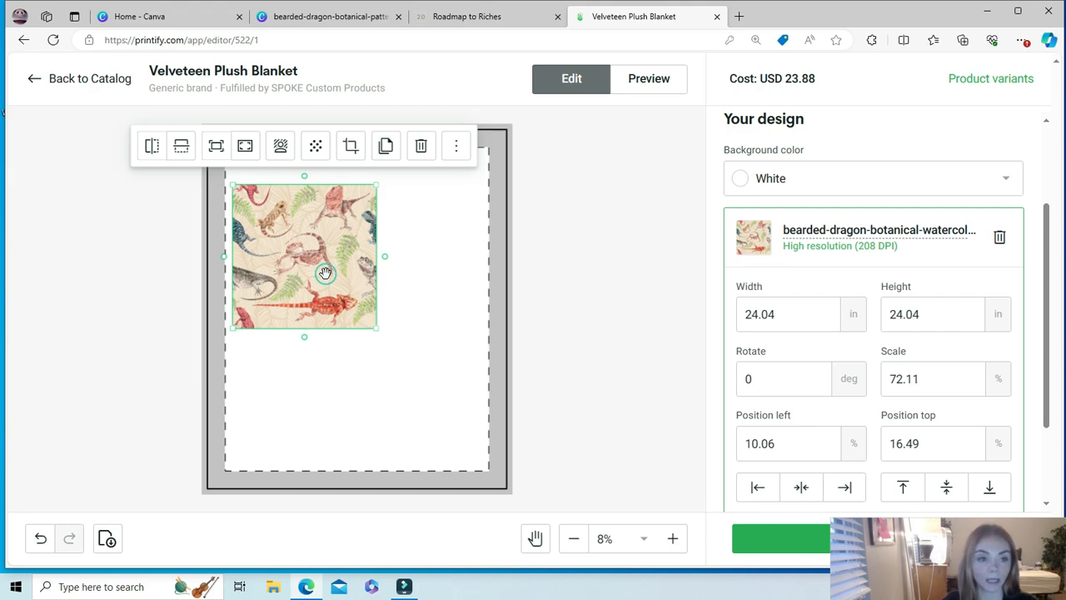
{"action": "left_click_drag", "start_coordinate": [326, 273], "coordinate": [296, 213]}
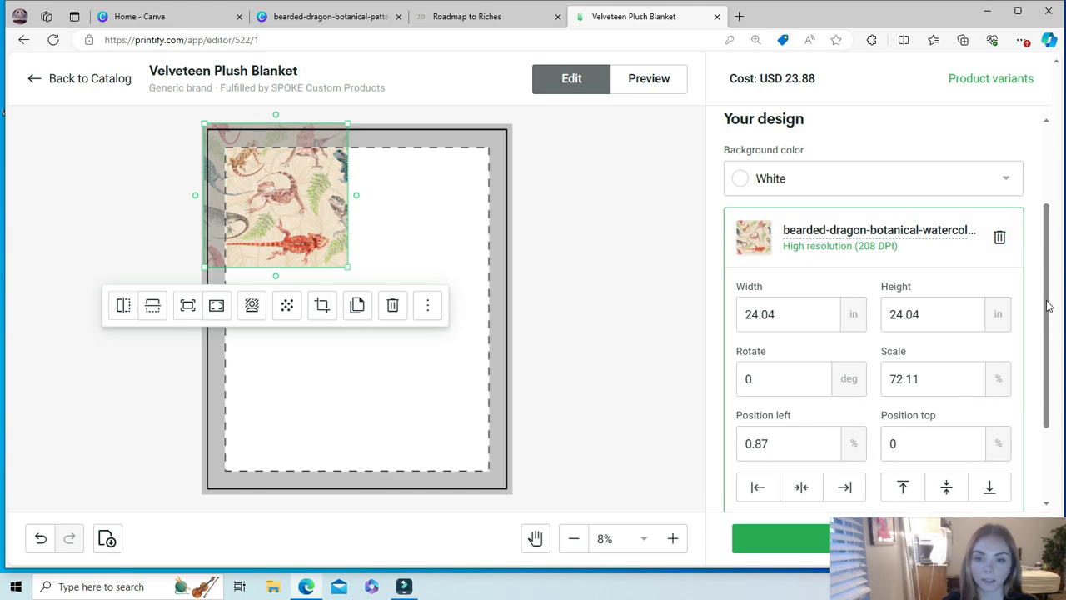
Turn on pattern creation so the image repeats across the whole blanket, and deselect the design
{"action": "left_click_drag", "start_coordinate": [1047, 306], "coordinate": [1059, 406]}
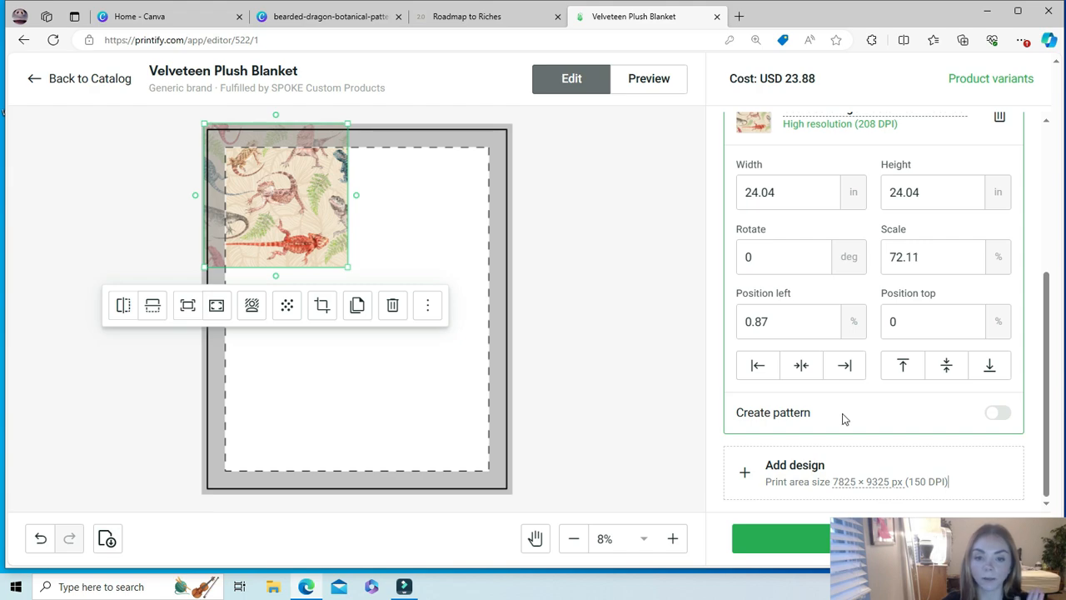
{"action": "left_click", "coordinate": [997, 414]}
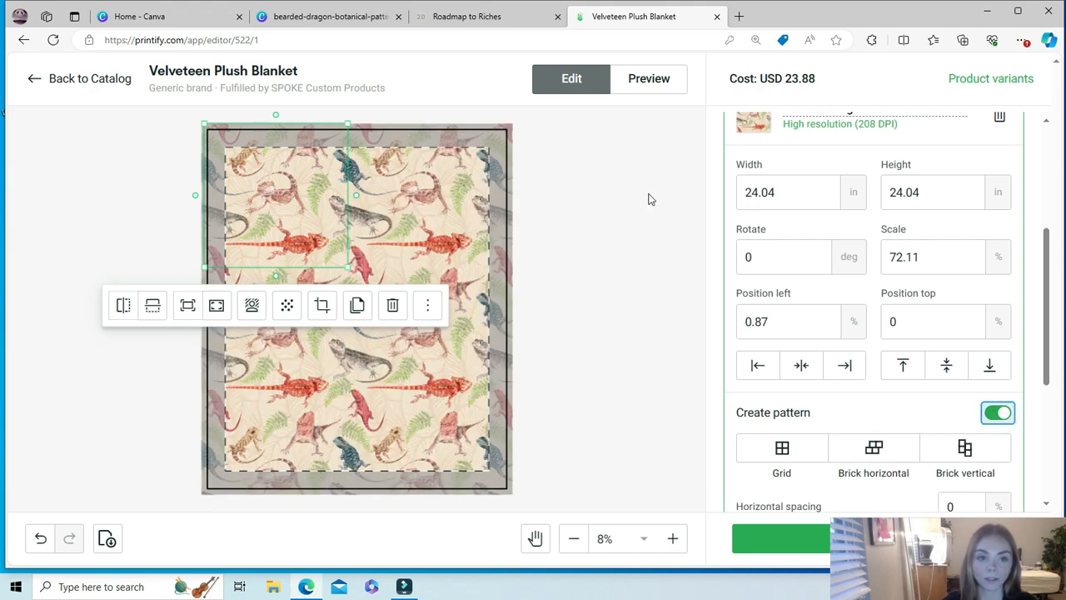
{"action": "left_click", "coordinate": [650, 199]}
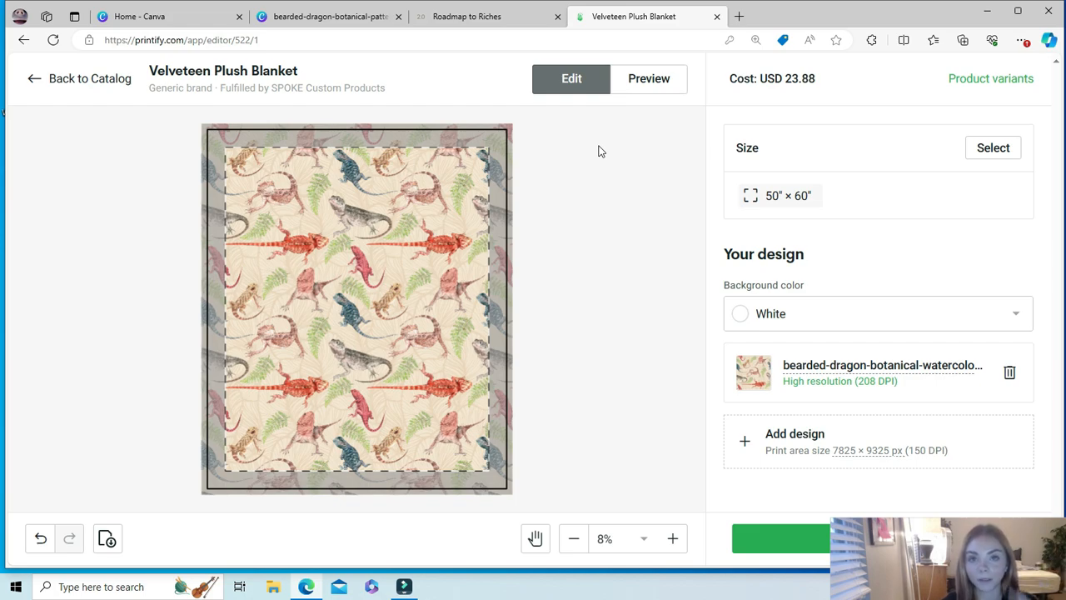
Add the 30" × 40" and 60" × 80" sizes to the blanket alongside 50" × 60"
{"action": "left_click", "coordinate": [991, 150]}
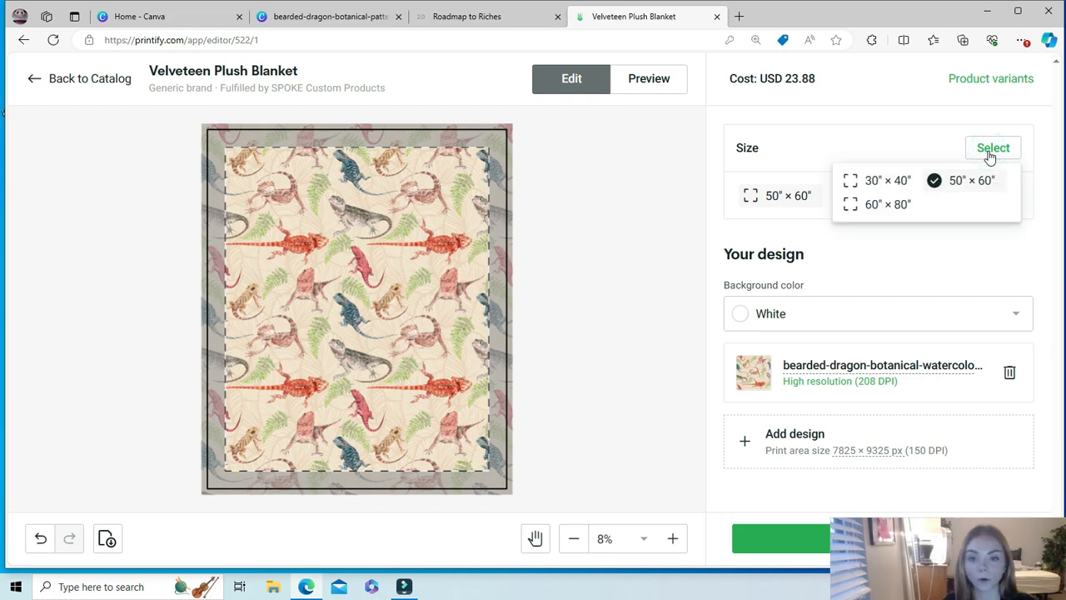
{"action": "left_click", "coordinate": [851, 182]}
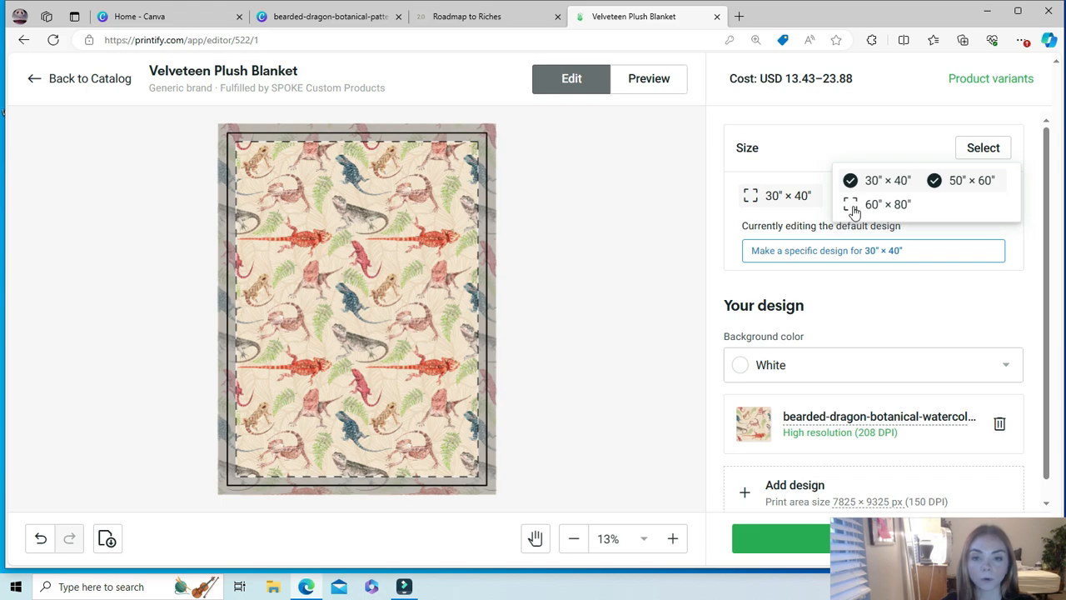
{"action": "left_click", "coordinate": [851, 206]}
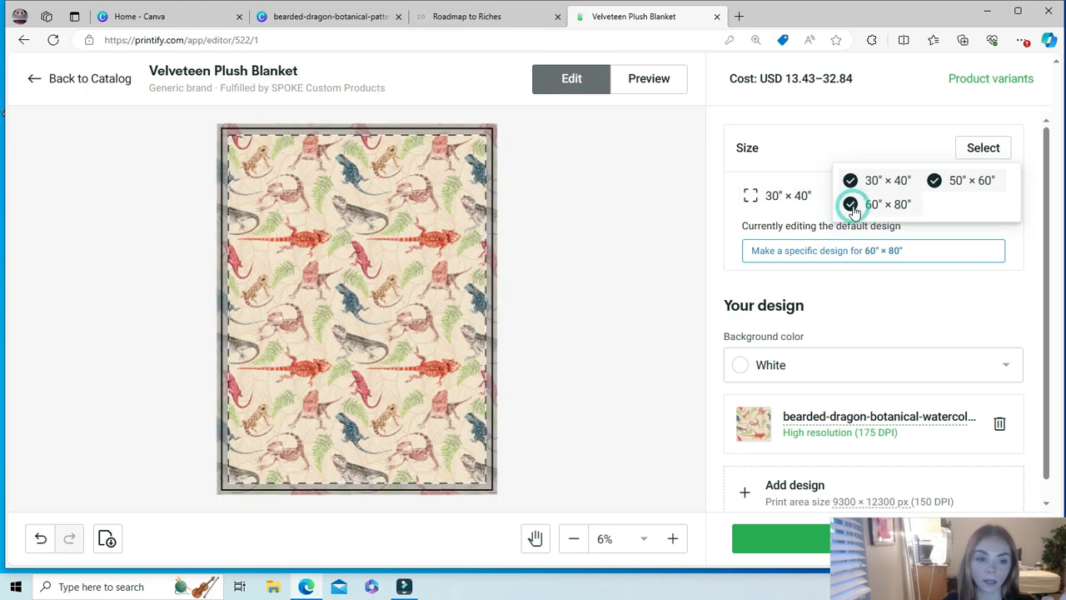
{"action": "left_click", "coordinate": [850, 181]}
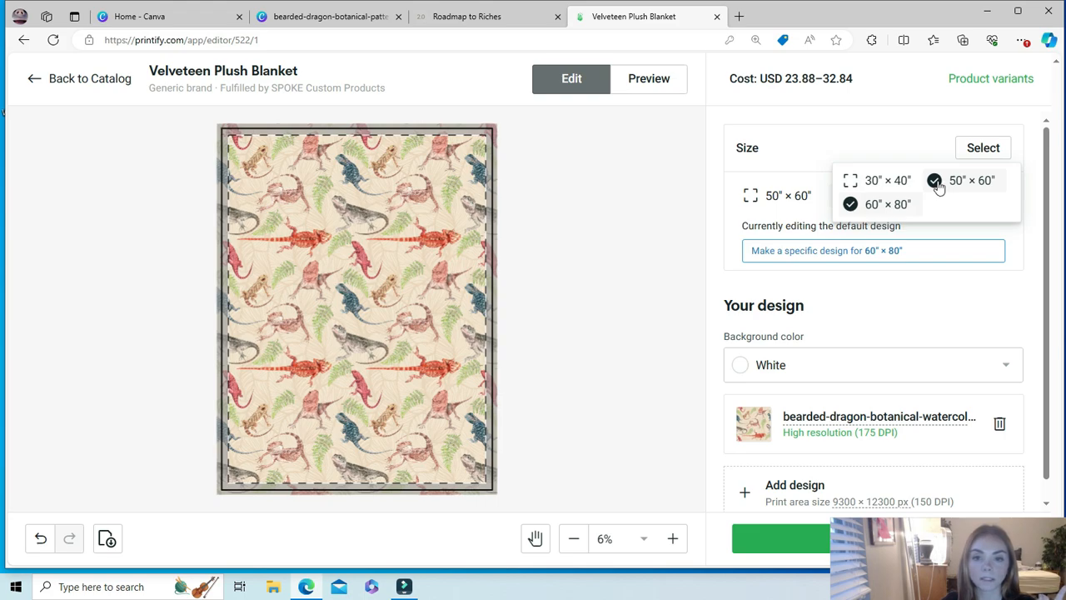
{"action": "left_click", "coordinate": [850, 181]}
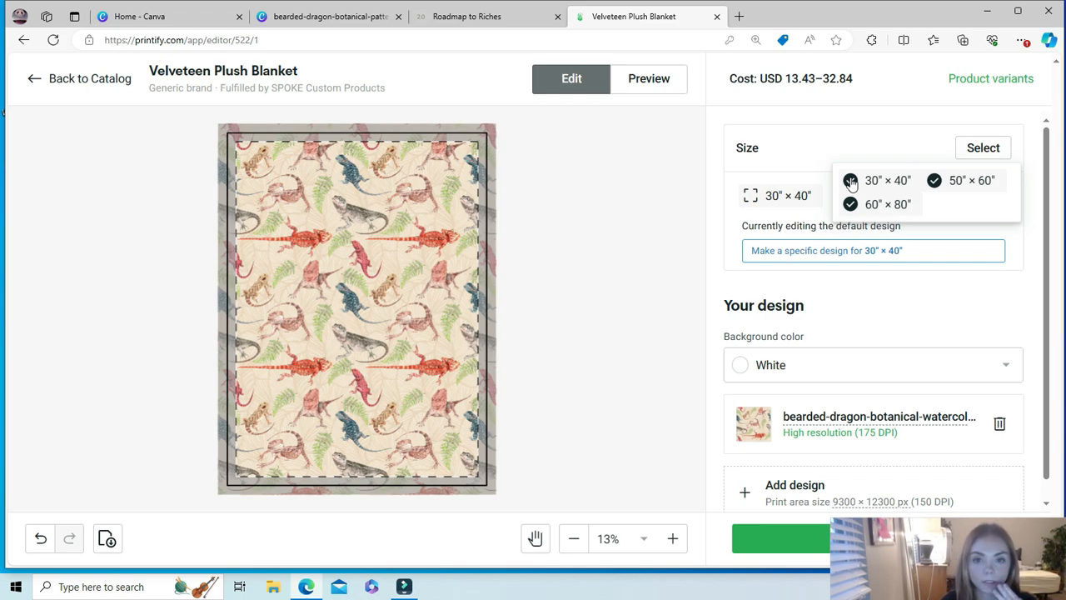
{"action": "left_click", "coordinate": [864, 148]}
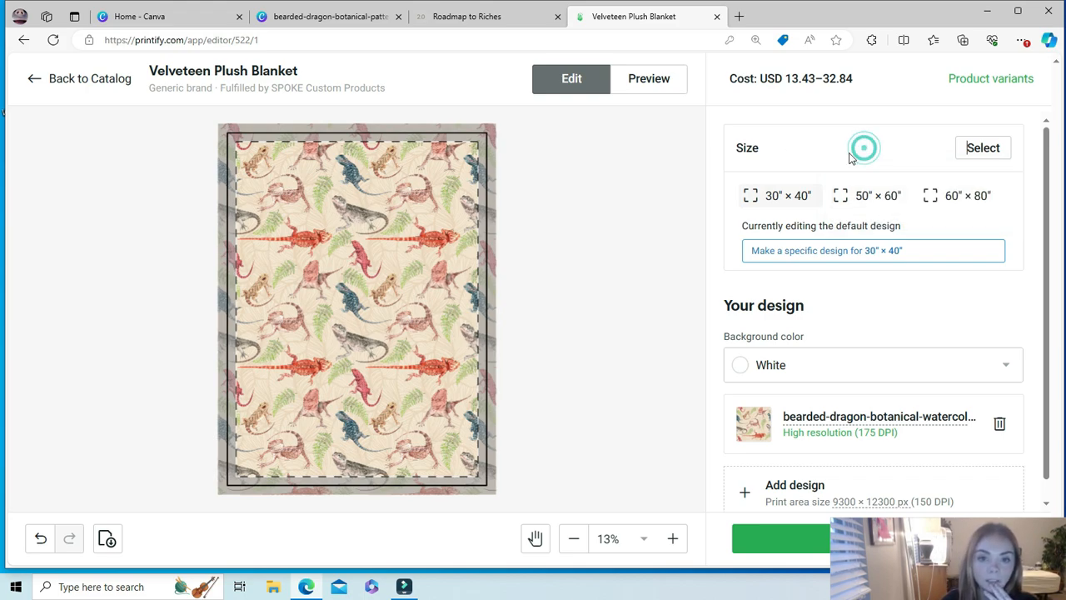
Compare the design on the 30" × 40" and 50" × 60" sizes and preview the 30" × 40" blanket in the Context 3 mockup
{"action": "left_click", "coordinate": [756, 203]}
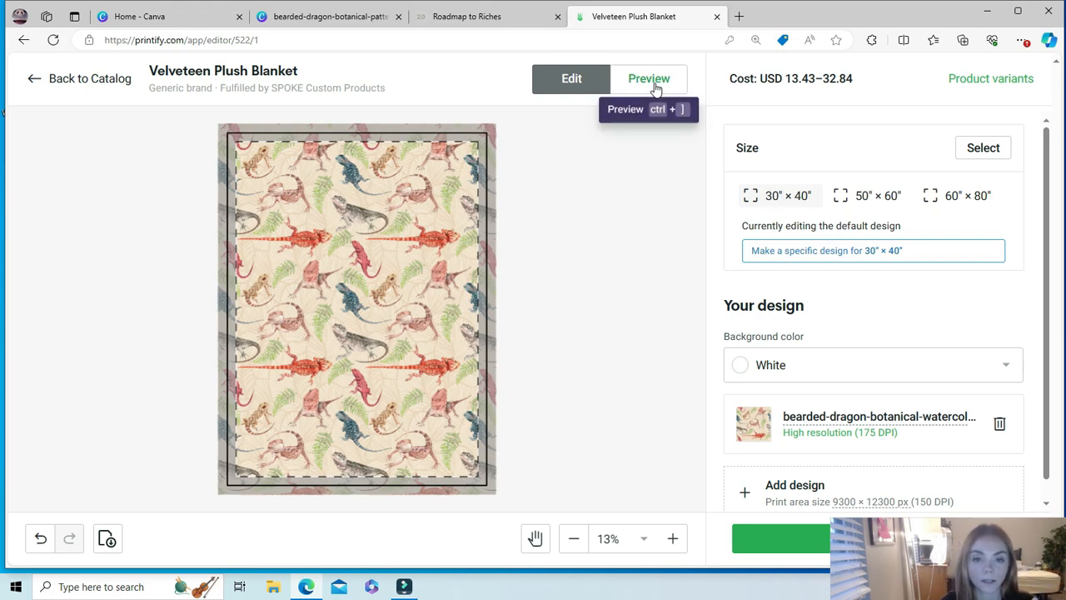
{"action": "left_click", "coordinate": [865, 195]}
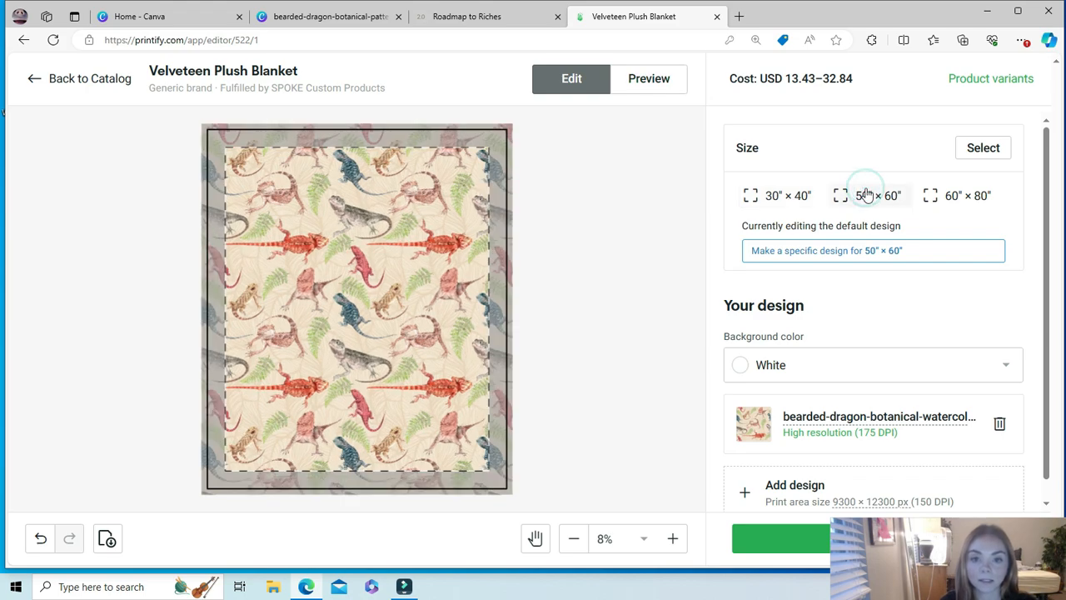
{"action": "left_click", "coordinate": [773, 194]}
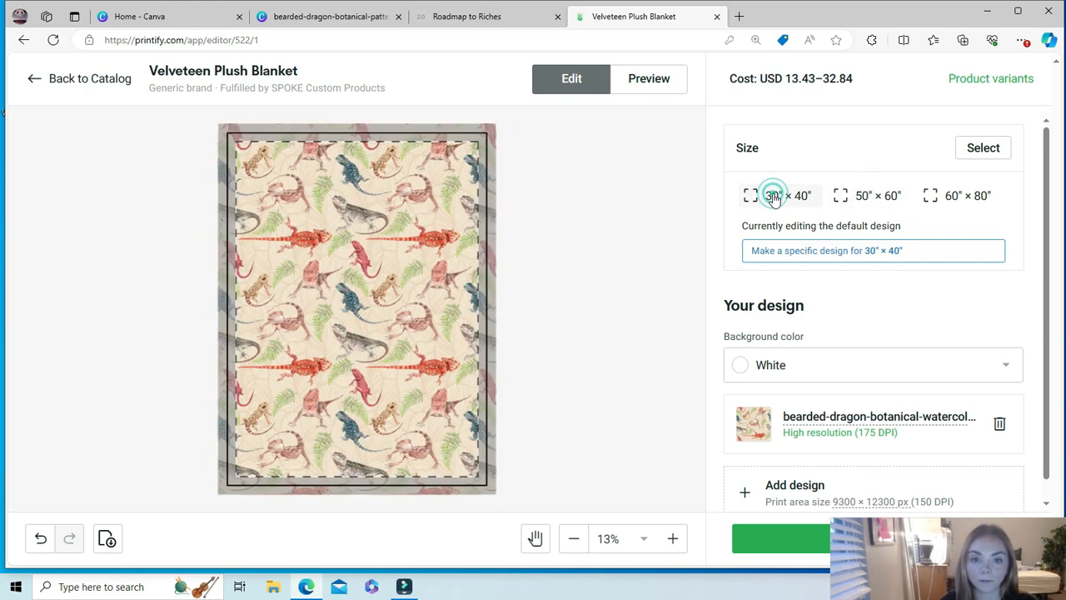
{"action": "left_click", "coordinate": [654, 86]}
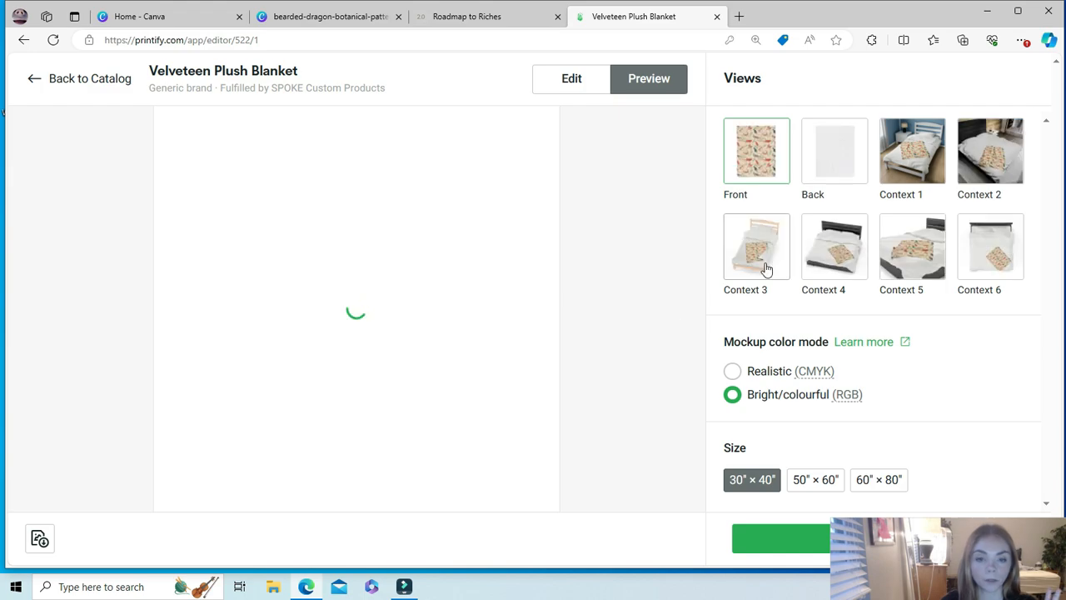
{"action": "left_click", "coordinate": [766, 268]}
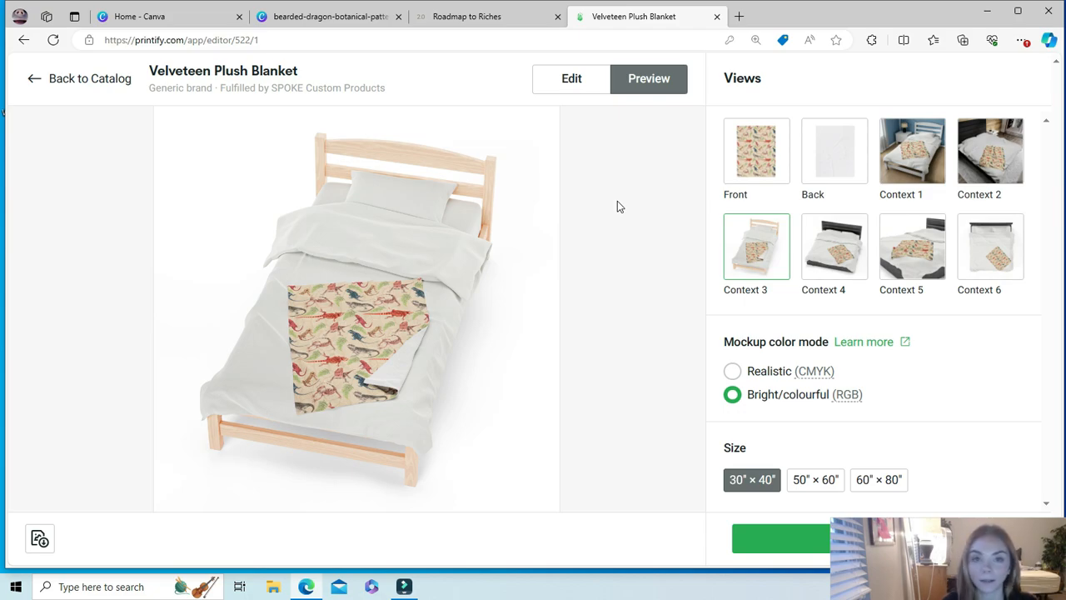
Switch the design to the 50" × 60" size and preview it in the Context 3 mockup
{"action": "left_click", "coordinate": [579, 81]}
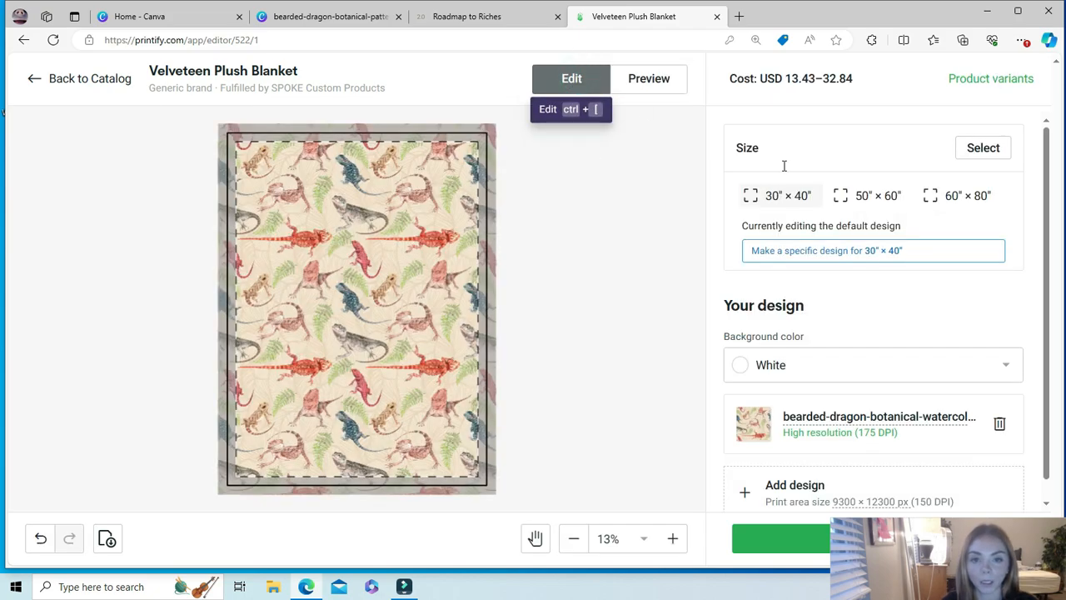
{"action": "left_click", "coordinate": [866, 197]}
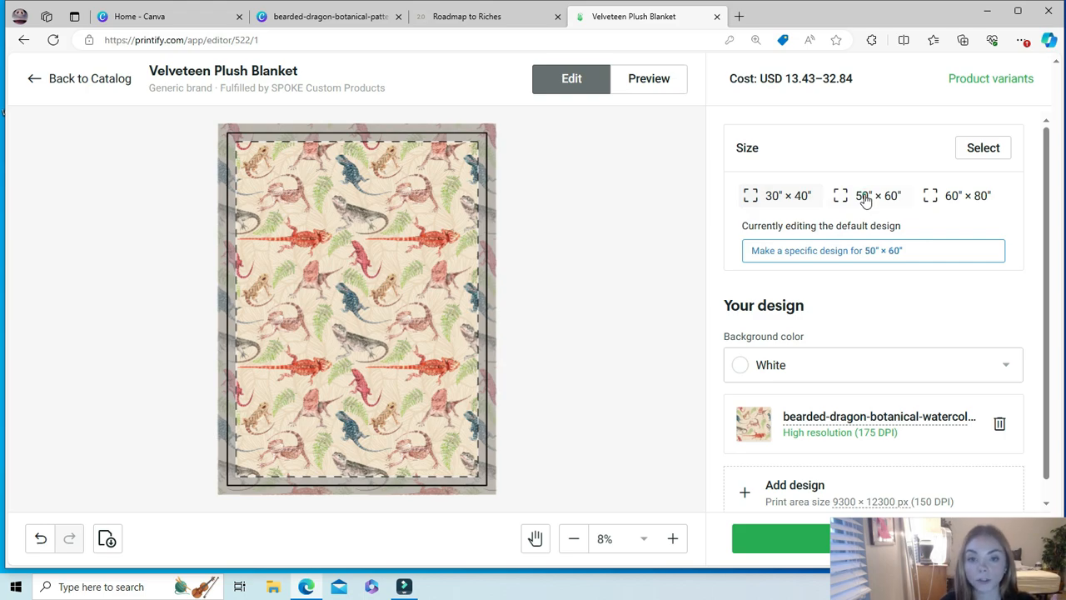
{"action": "left_click", "coordinate": [650, 83]}
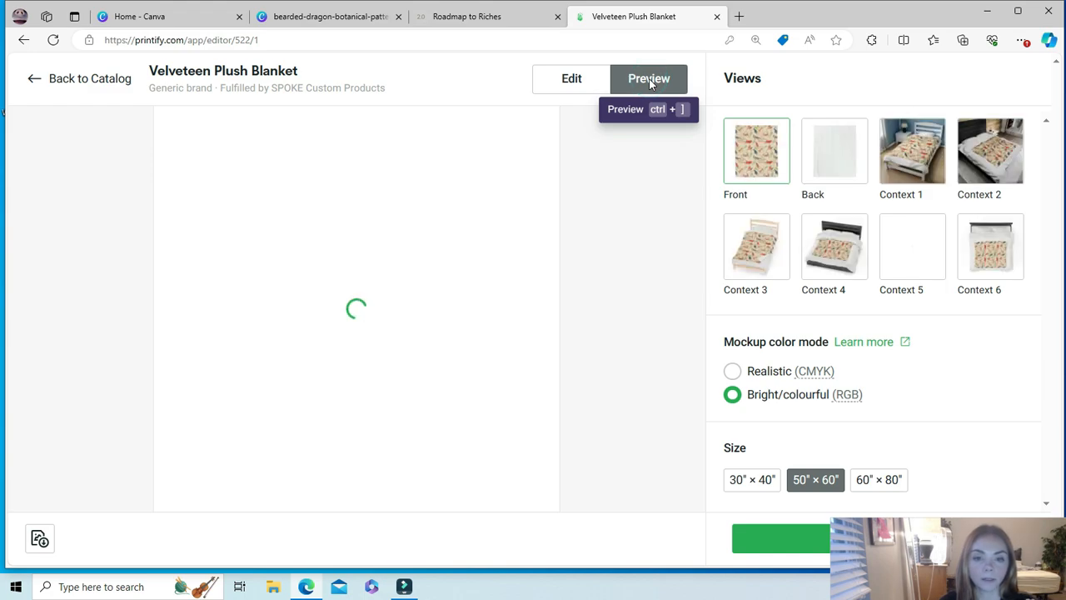
{"action": "left_click", "coordinate": [761, 259]}
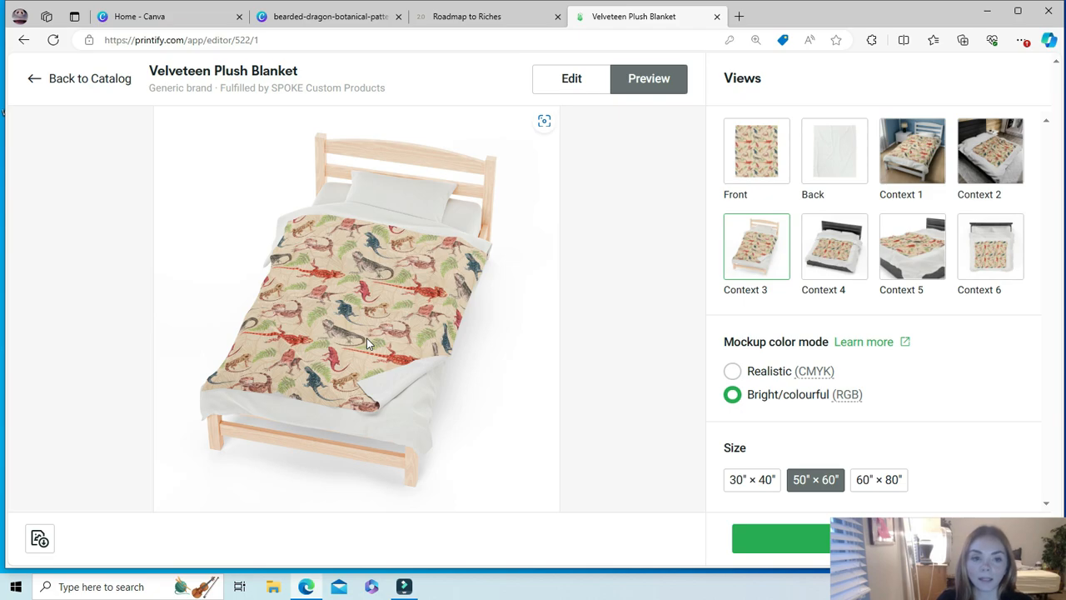
Switch the design to the 60" × 80" size and preview it in the Context 5, Context 4 and Context 3 mockups
{"action": "left_click", "coordinate": [580, 80]}
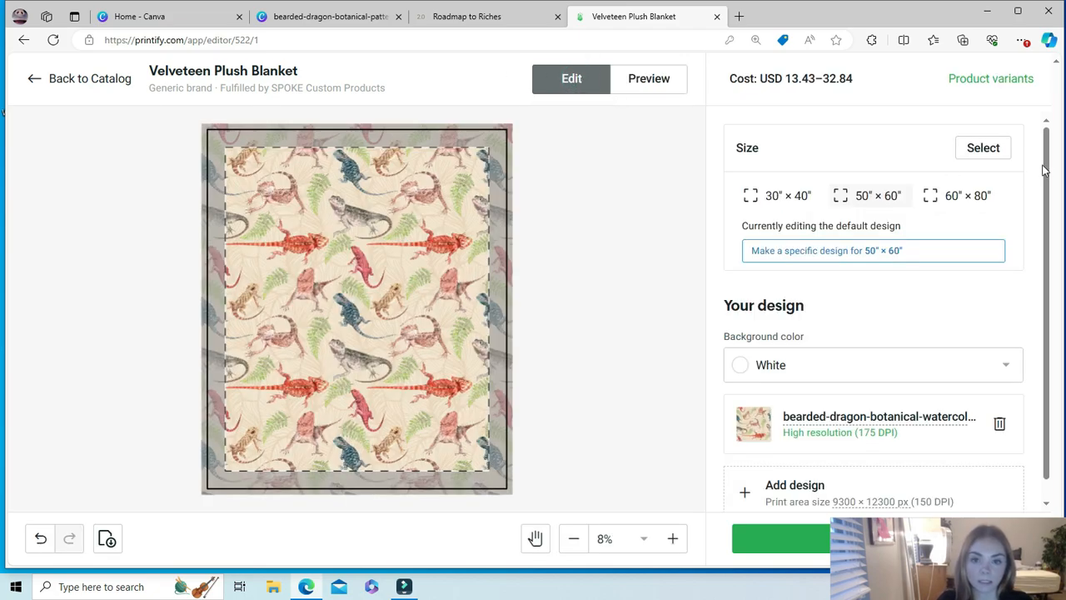
{"action": "left_click", "coordinate": [953, 194]}
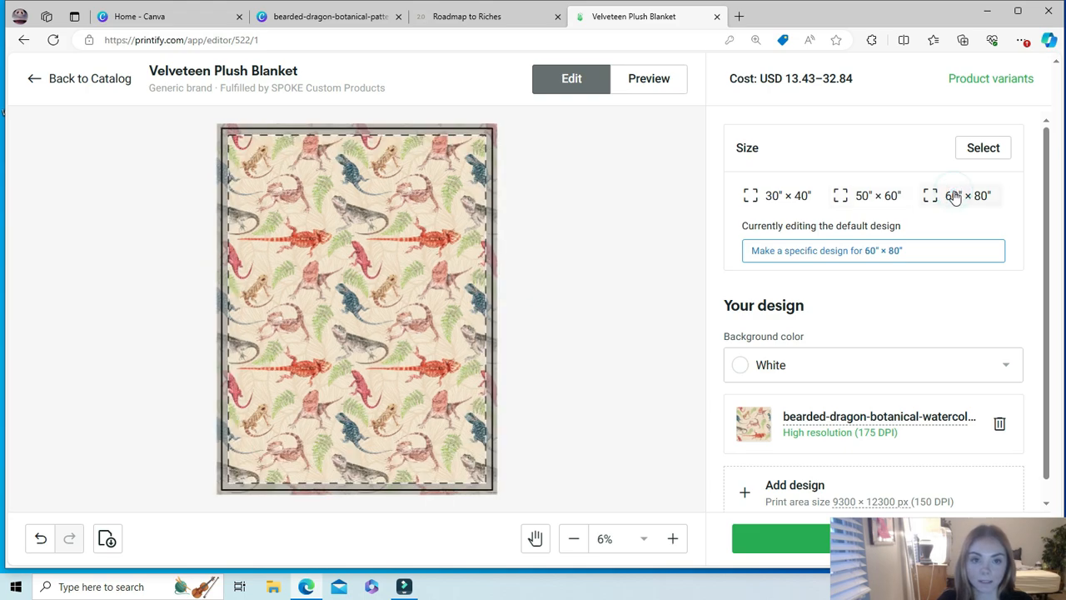
{"action": "left_click", "coordinate": [654, 84]}
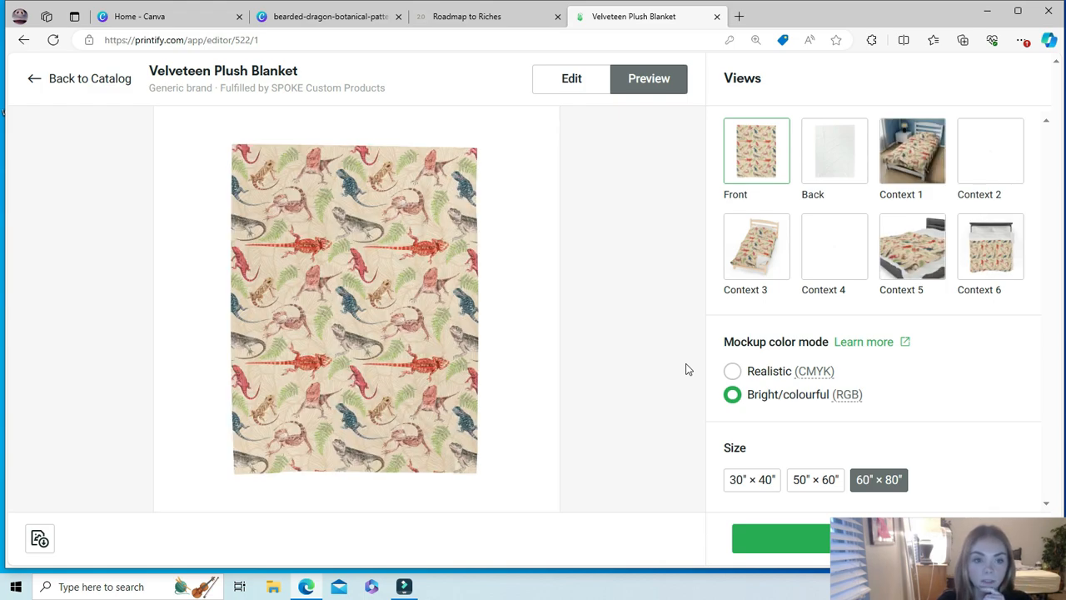
{"action": "left_click", "coordinate": [909, 262]}
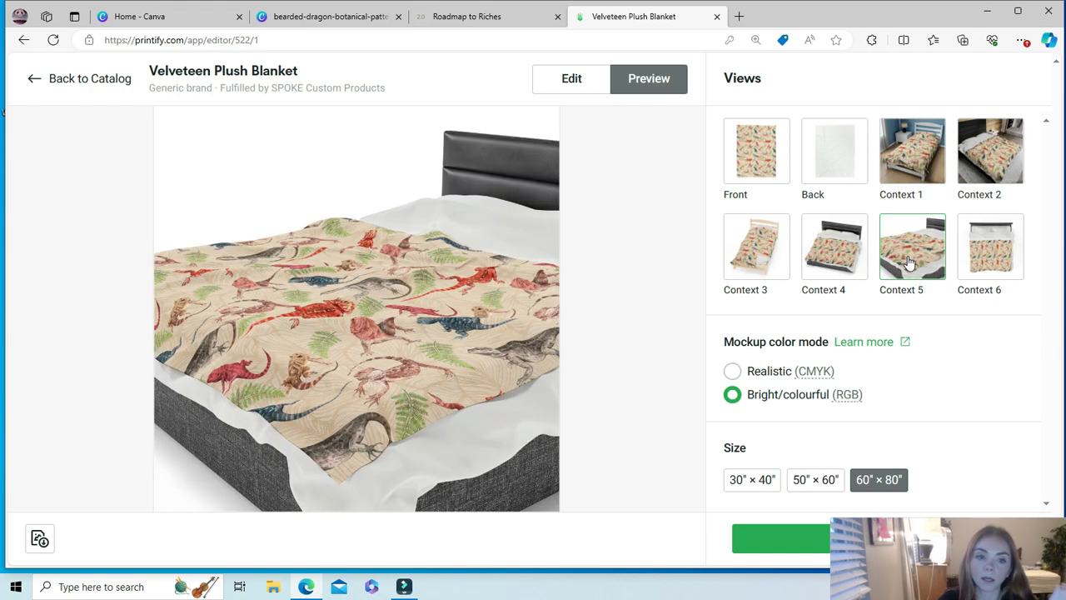
{"action": "left_click", "coordinate": [845, 264]}
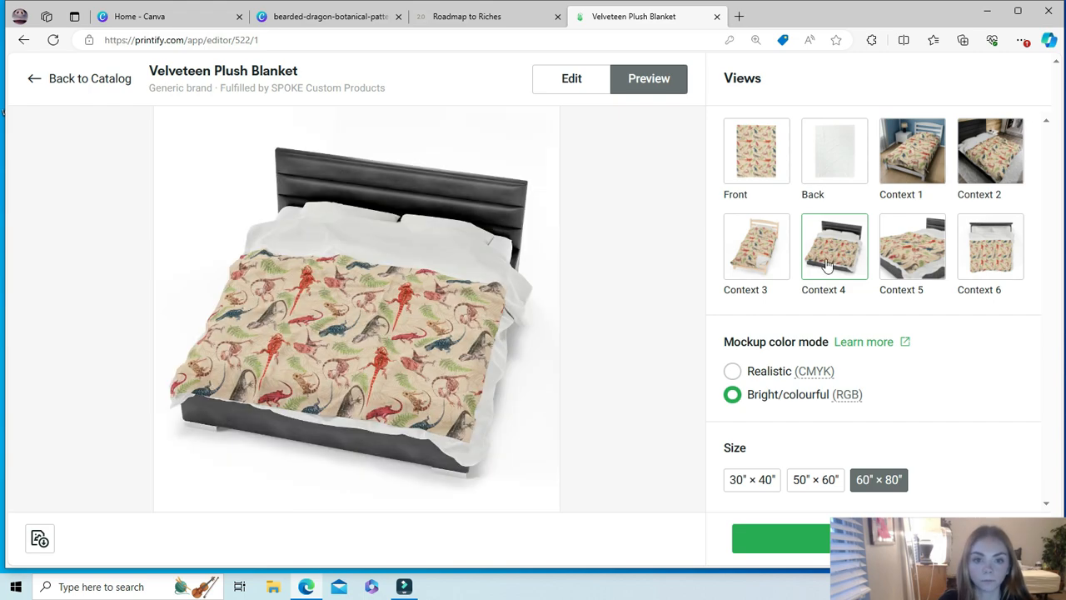
{"action": "left_click", "coordinate": [761, 266]}
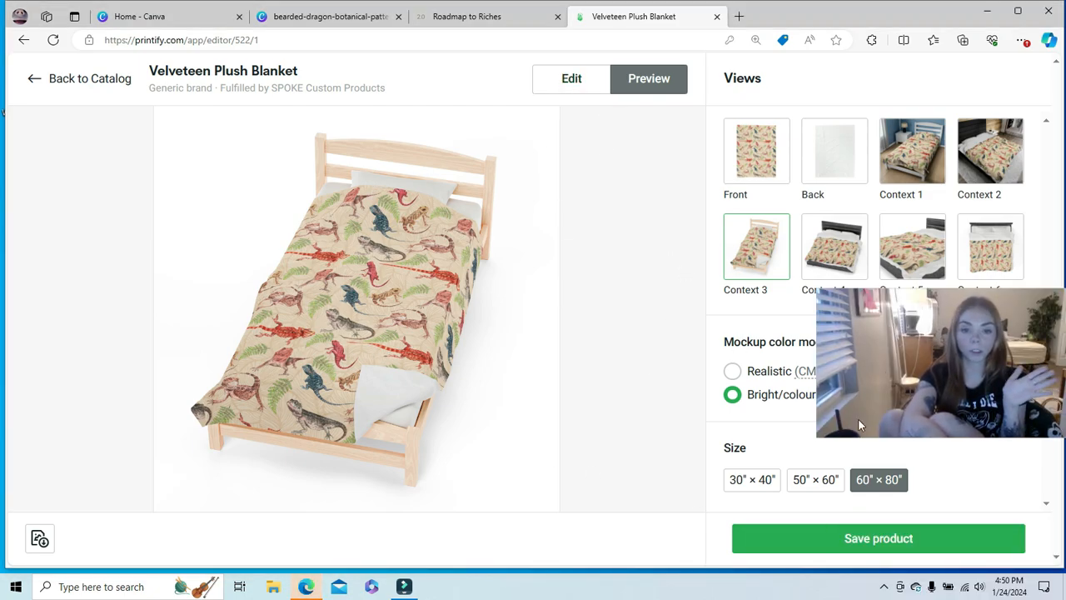
Save the blanket product and go to its mockup views and title image size options
{"action": "left_click", "coordinate": [881, 539]}
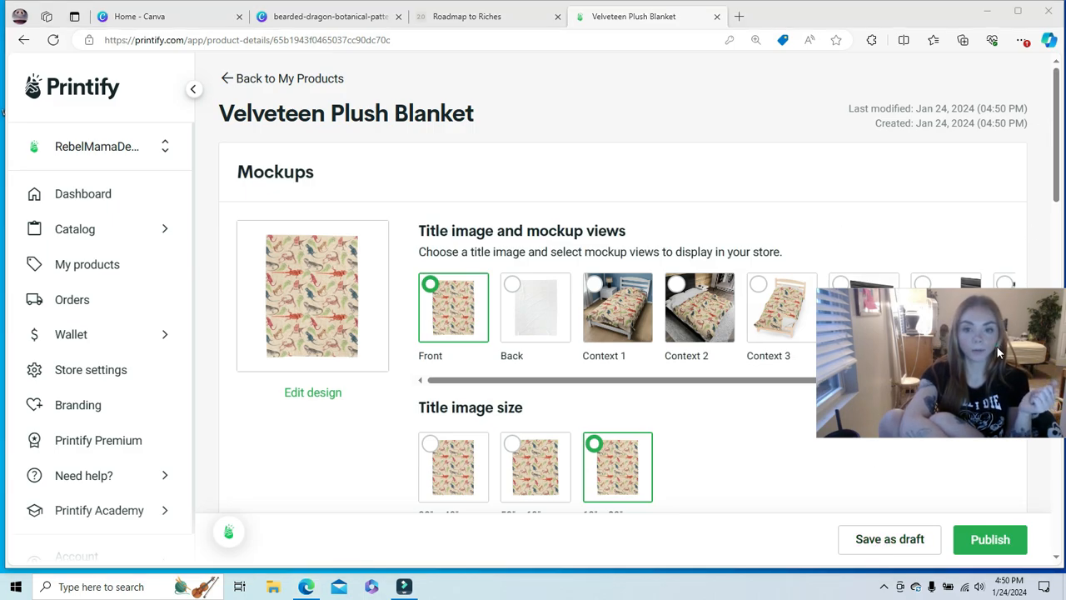
{"action": "left_click_drag", "start_coordinate": [997, 346], "coordinate": [997, 433]}
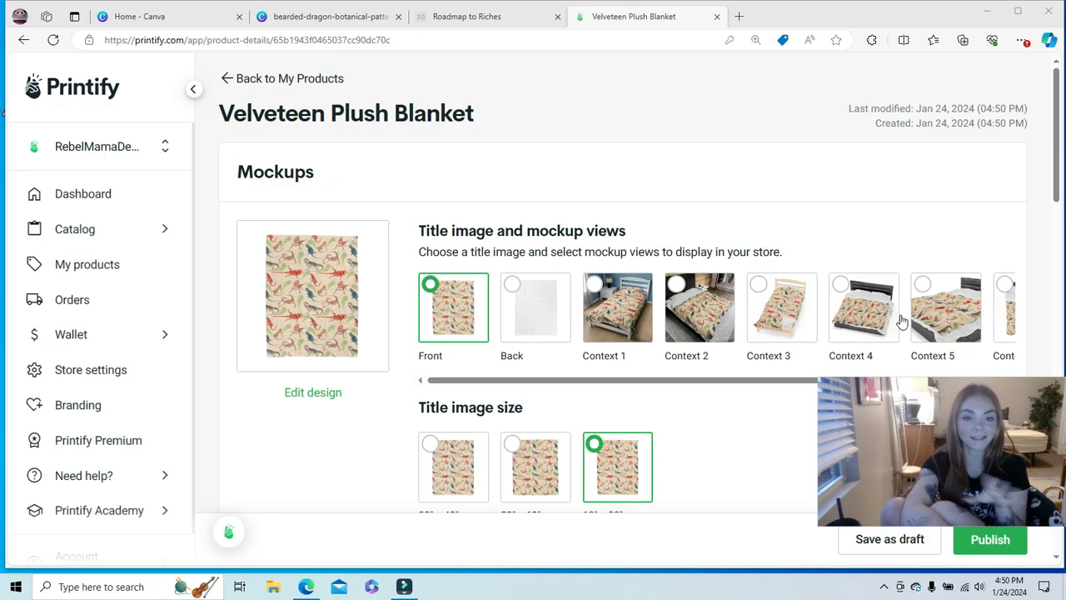
{"action": "mouse_move", "coordinate": [1055, 178]}
{"action": "left_mouse_down"}
{"action": "mouse_move", "coordinate": [1056, 205]}
{"action": "mouse_move", "coordinate": [1055, 196]}
{"action": "left_mouse_up"}
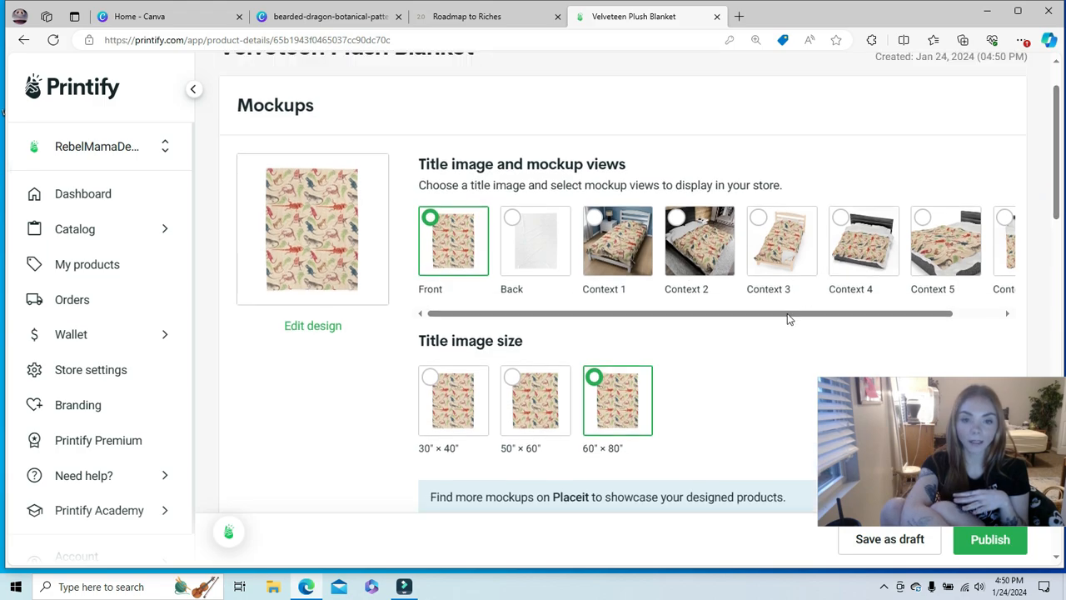
Try the Context 1 and Context 2 mockups as the blanket's title image
{"action": "left_click_drag", "start_coordinate": [787, 314], "coordinate": [868, 314]}
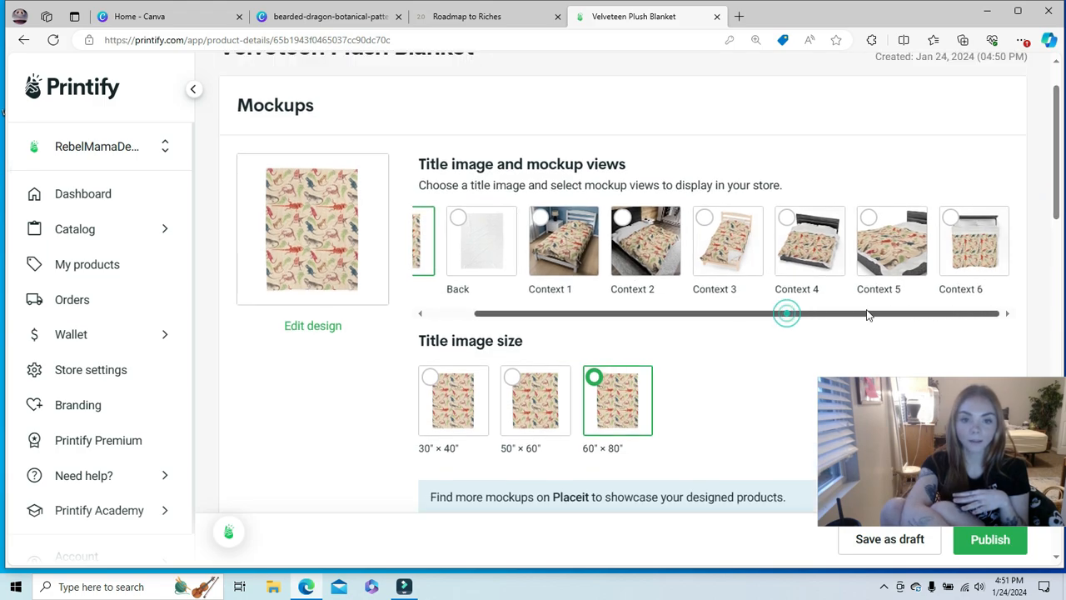
{"action": "left_click", "coordinate": [571, 243]}
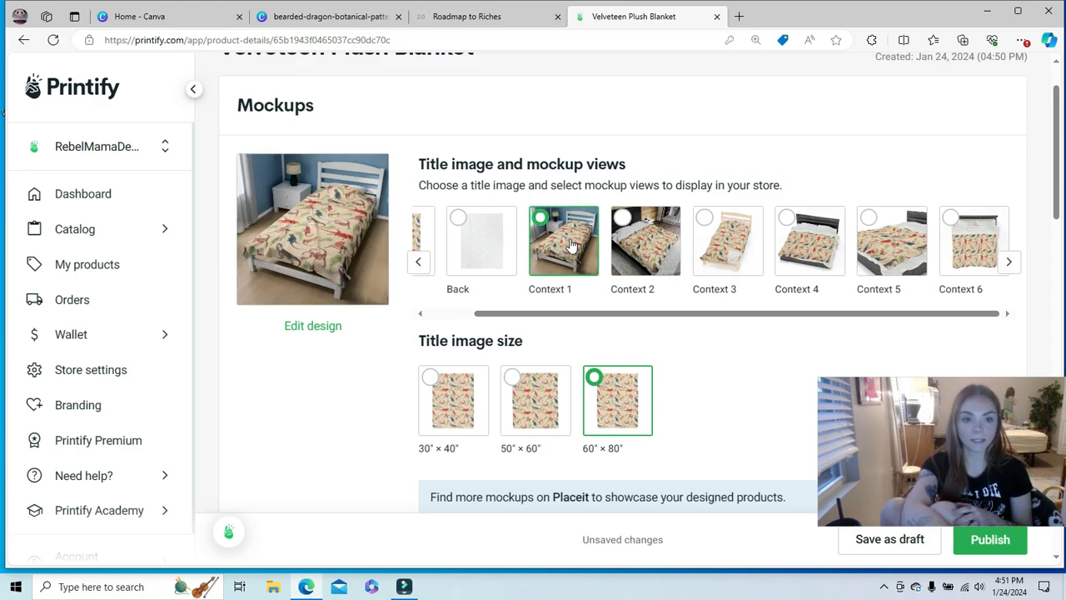
{"action": "left_click", "coordinate": [664, 250]}
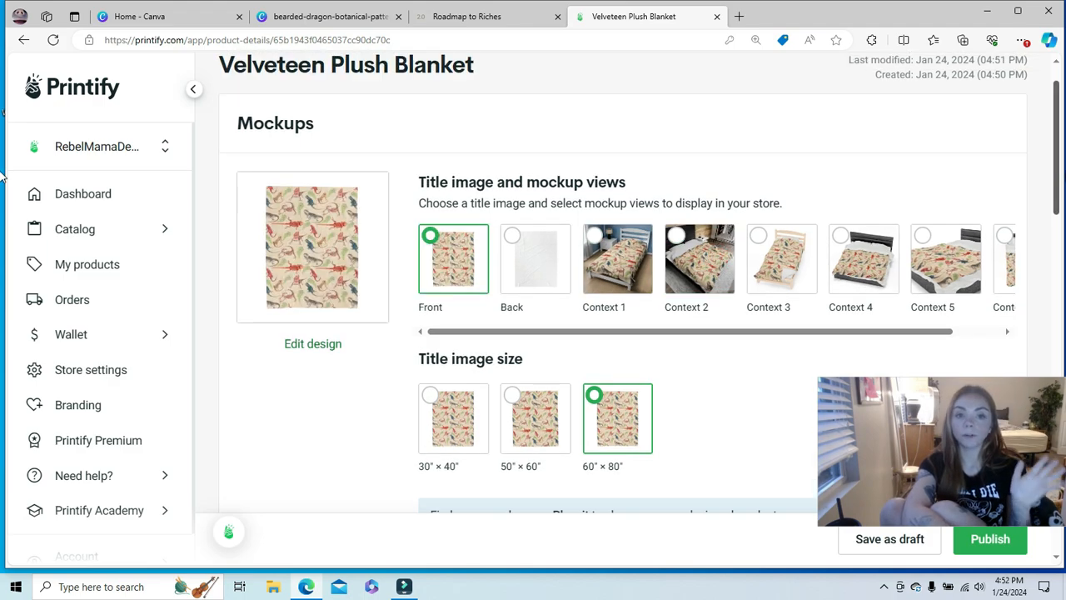
Replace the listing title with "Bearded Dragon Pet Blanket, Botanical Watercolor Pattern"
{"action": "scroll", "coordinate": [2, 175], "scroll_direction": "down", "scroll_amount": 6}
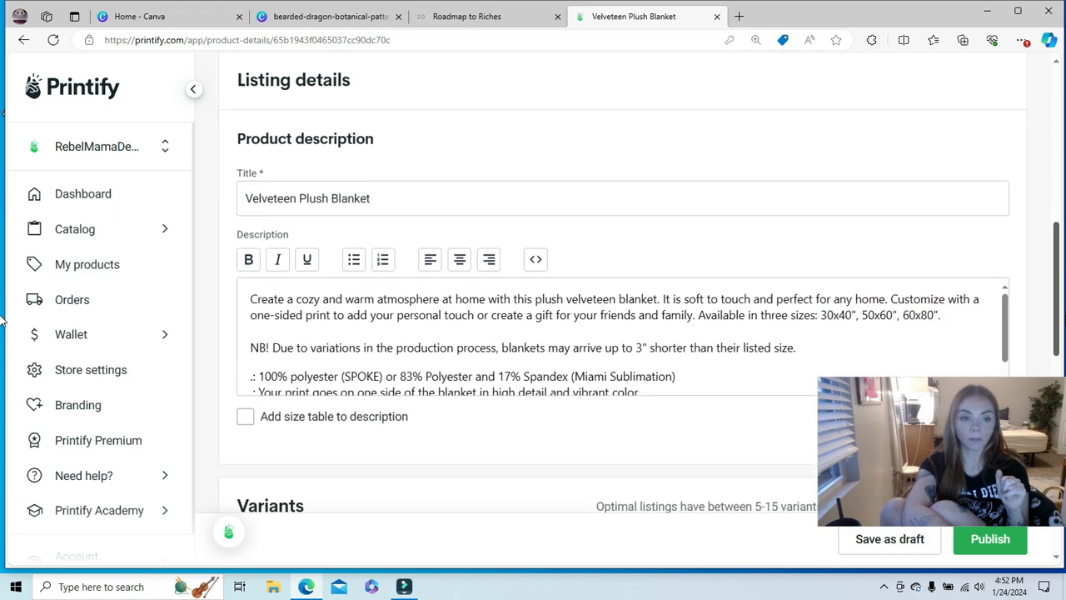
{"action": "scroll", "coordinate": [2, 321], "scroll_direction": "up", "scroll_amount": 1}
{"action": "left_click", "coordinate": [379, 224]}
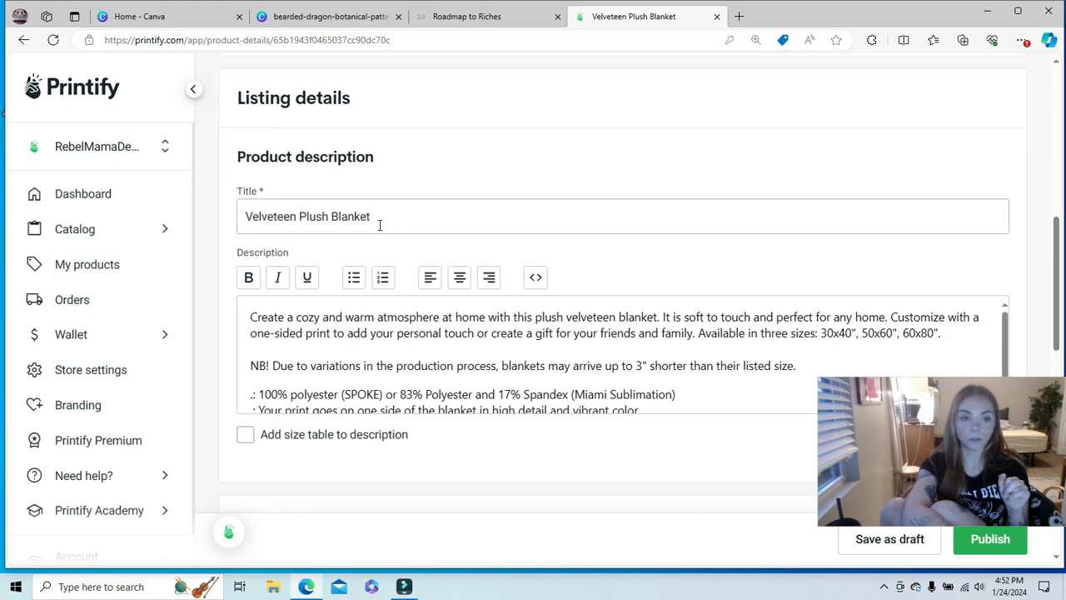
{"action": "triple_click", "coordinate": [379, 220]}
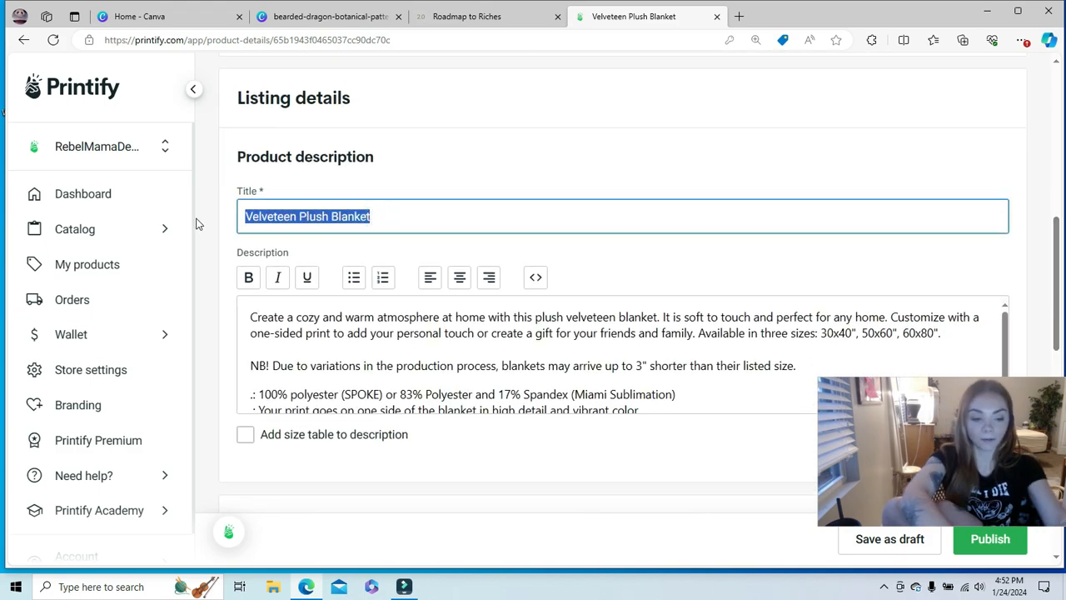
{"action": "type", "text": "Bearded Dragon Pet Blanket, Botanical Watercolor Pattern"}
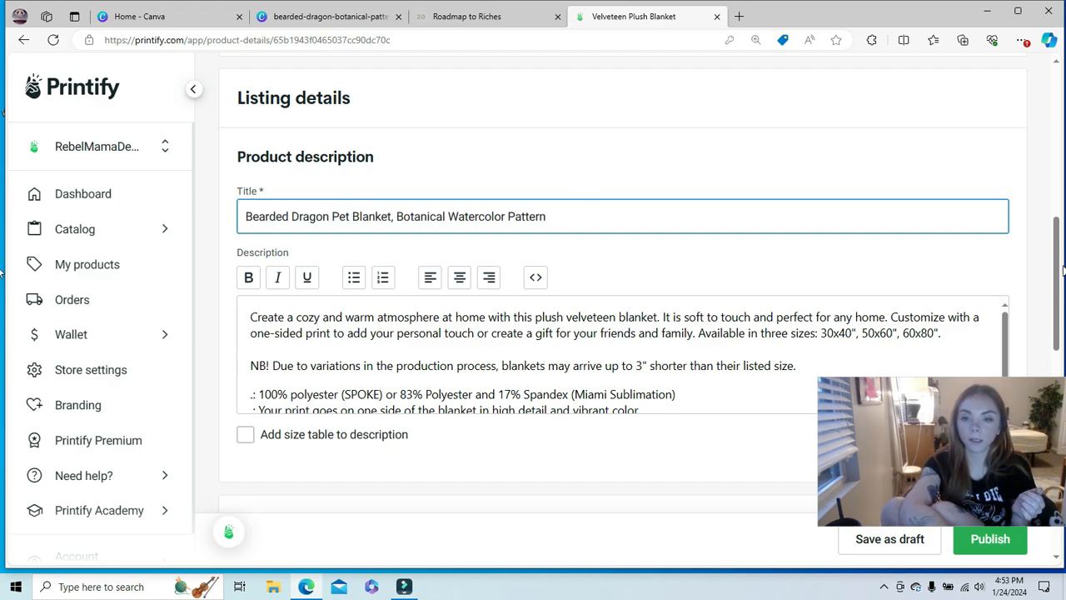
Delete the "Customize with a one-sided print" sentence from the description and put "Available in three sizes" in its own paragraph
{"action": "scroll", "coordinate": [1061, 273], "scroll_direction": "down", "scroll_amount": 2}
{"action": "scroll", "coordinate": [1059, 277], "scroll_direction": "up", "scroll_amount": 1}
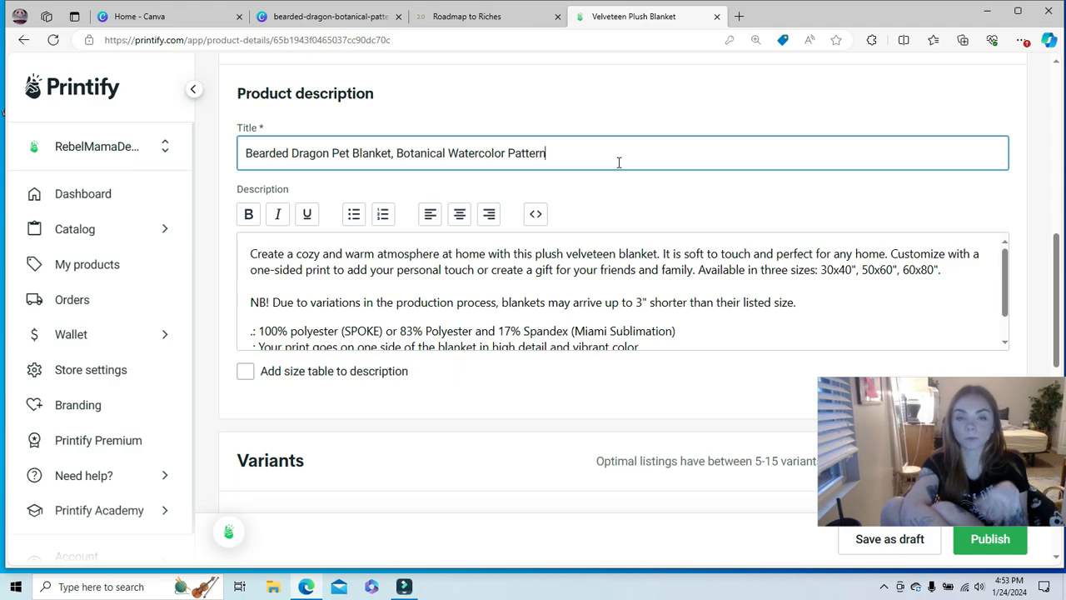
{"action": "left_click", "coordinate": [499, 252]}
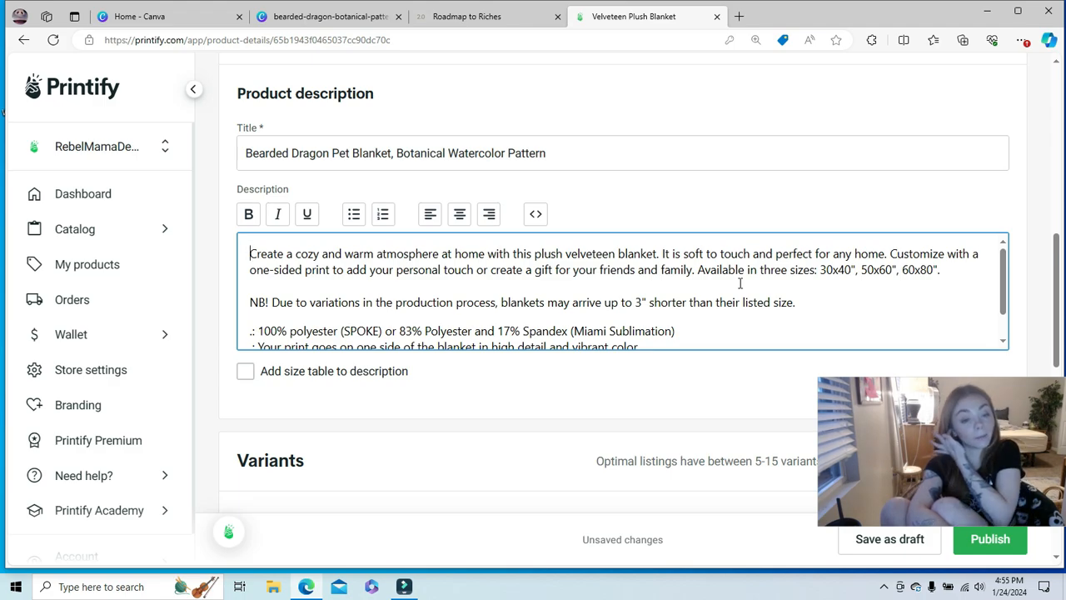
{"action": "scroll", "coordinate": [740, 283], "scroll_direction": "down", "scroll_amount": 1}
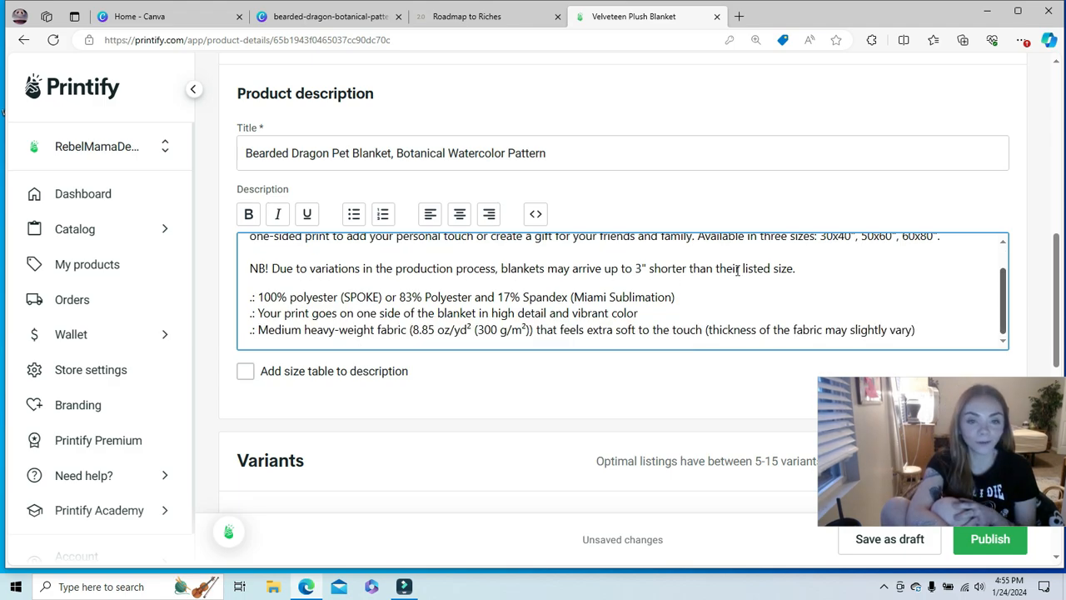
{"action": "scroll", "coordinate": [1003, 298], "scroll_direction": "up", "scroll_amount": 1}
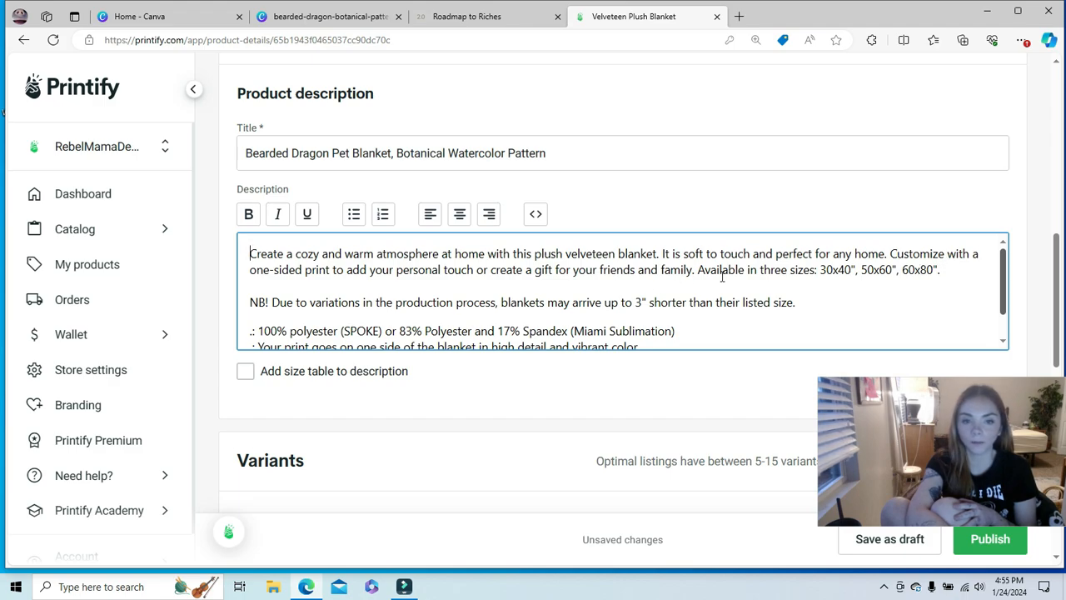
{"action": "left_click_drag", "start_coordinate": [695, 272], "coordinate": [890, 254]}
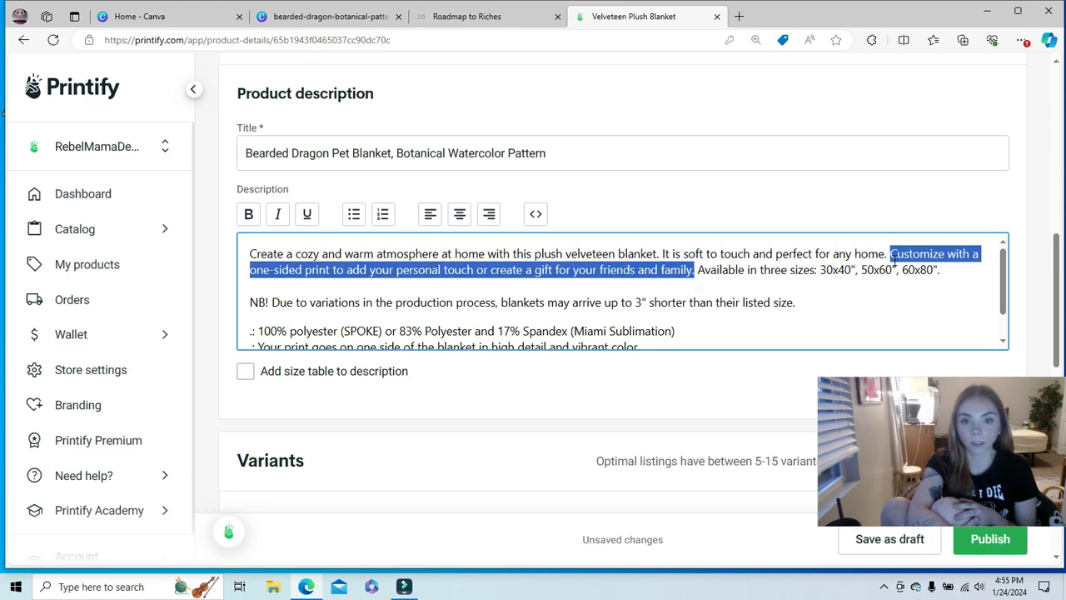
{"action": "key", "text": "BackSpace"}
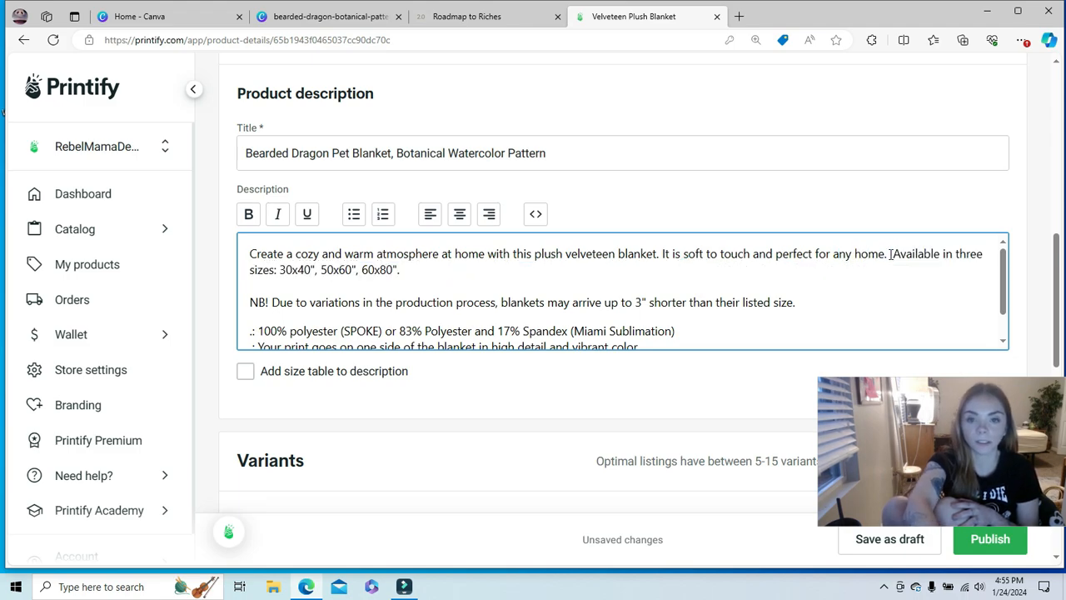
{"action": "key", "text": "Return"}
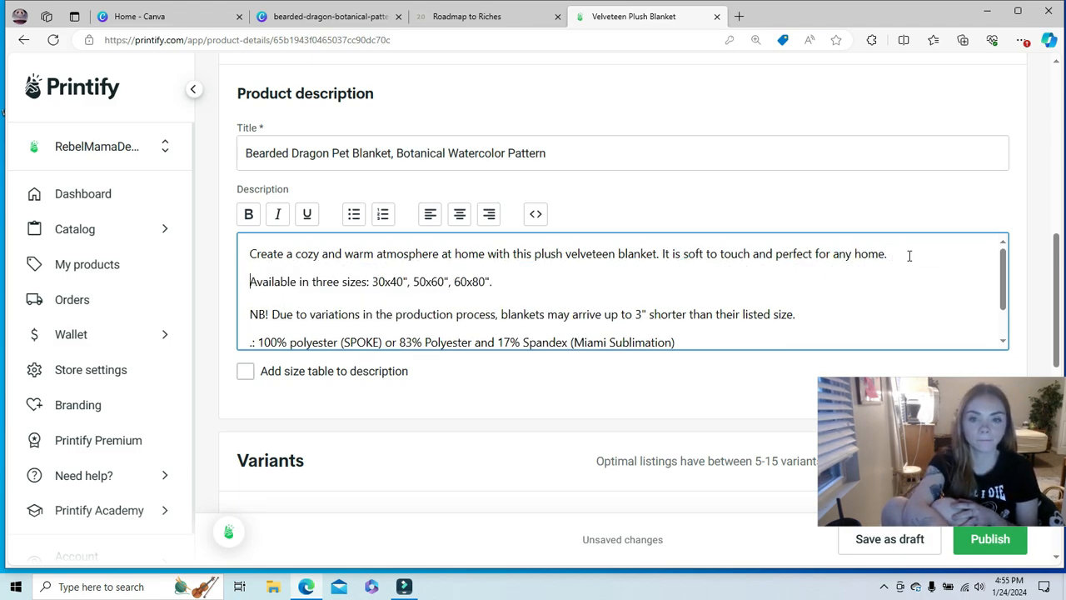
Replace "NB!" with a dash at the start of the description's note about production variations
{"action": "scroll", "coordinate": [1004, 275], "scroll_direction": "down", "scroll_amount": 1}
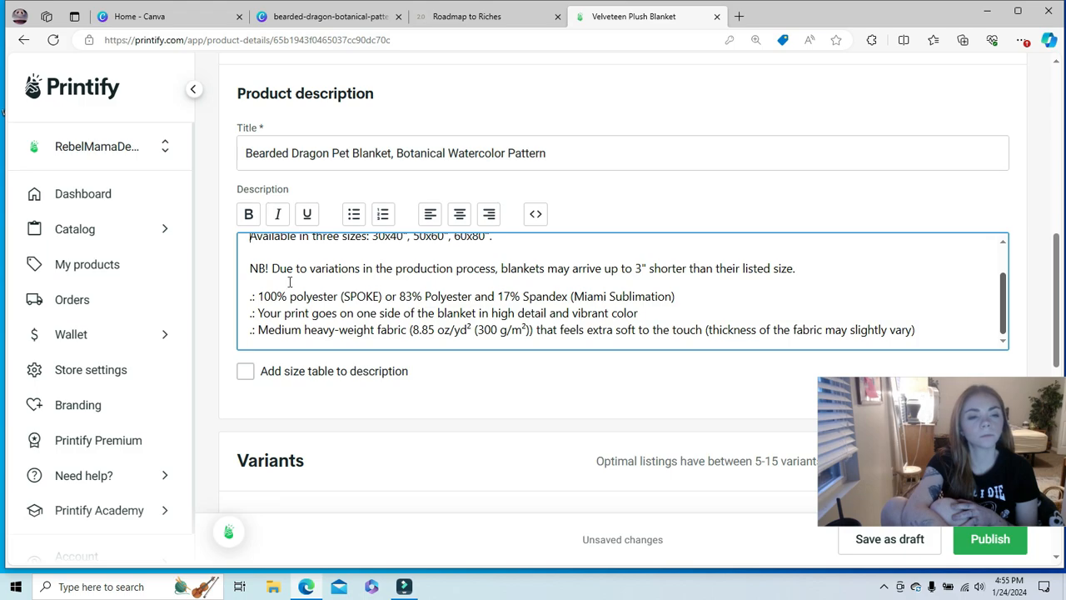
{"action": "left_click_drag", "start_coordinate": [271, 268], "coordinate": [243, 275]}
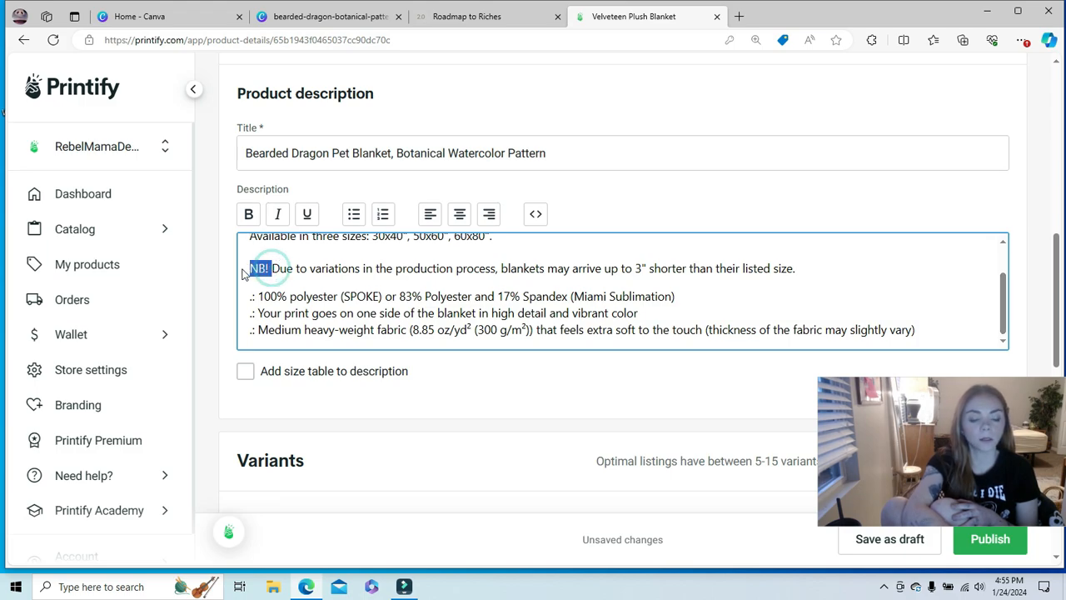
{"action": "key", "text": "BackSpace"}
{"action": "type", "text": "-"}
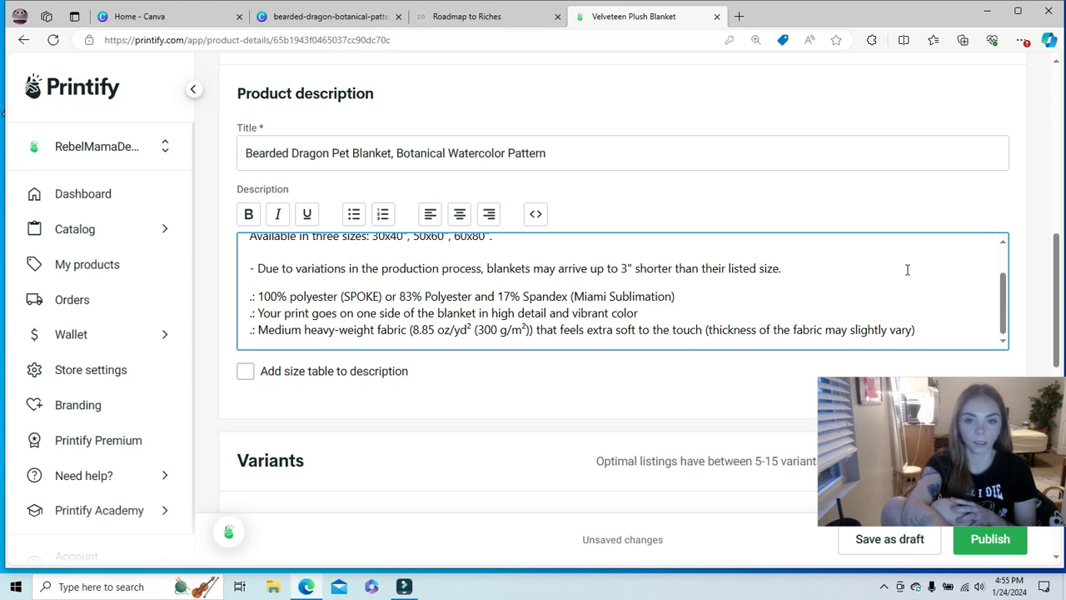
Replace the ".:" marker before the description's 100% polyester line with a dash
{"action": "scroll", "coordinate": [1055, 281], "scroll_direction": "down", "scroll_amount": 2}
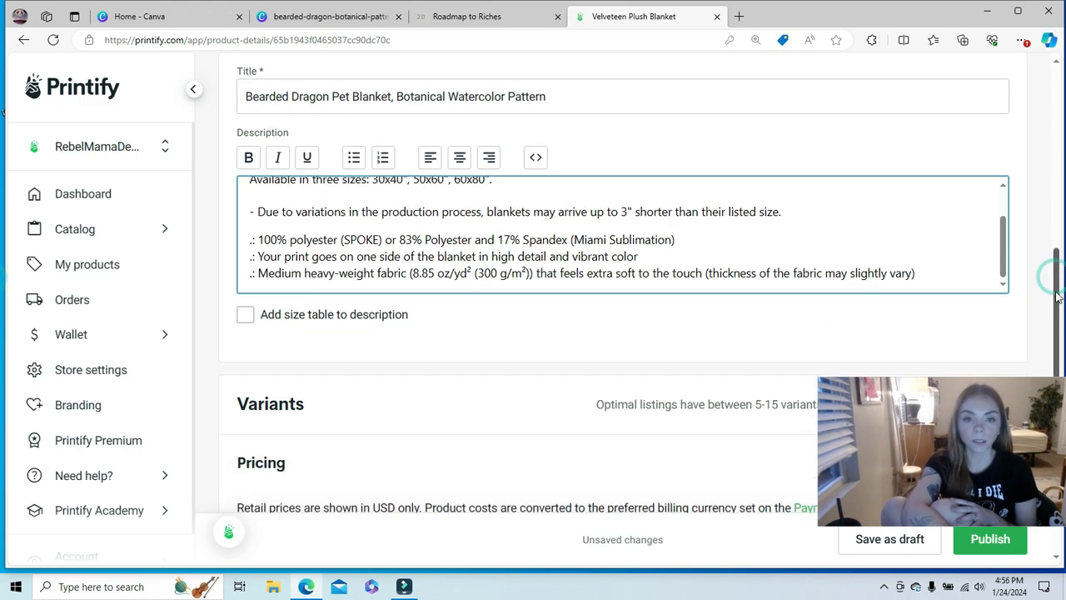
{"action": "scroll", "coordinate": [1045, 283], "scroll_direction": "up", "scroll_amount": 1}
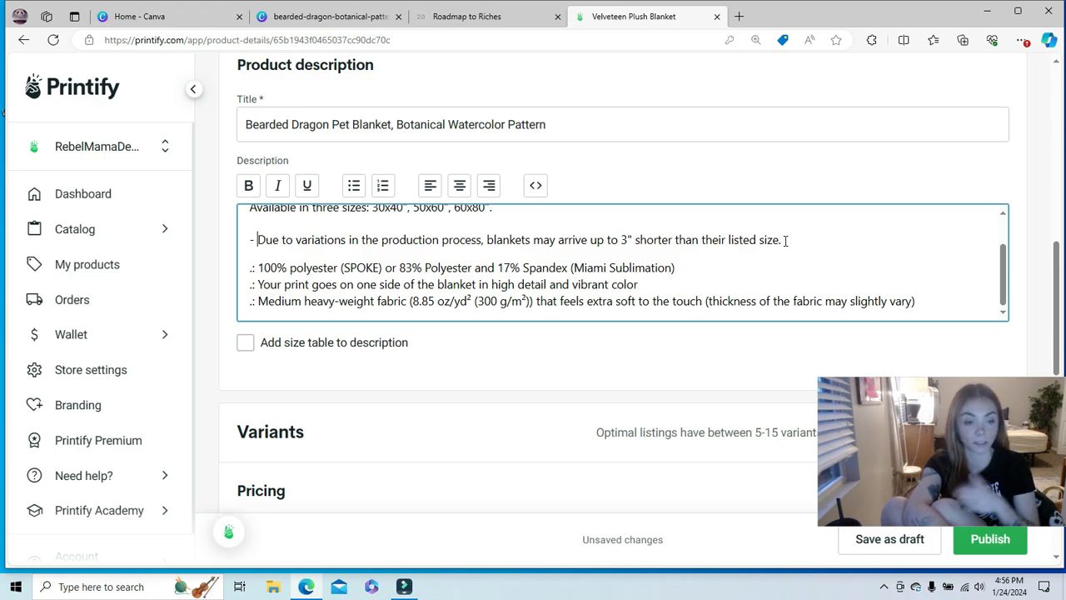
{"action": "left_click", "coordinate": [259, 267]}
{"action": "key", "text": "BackSpace"}
{"action": "key", "text": "BackSpace"}
{"action": "key", "text": "BackSpace"}
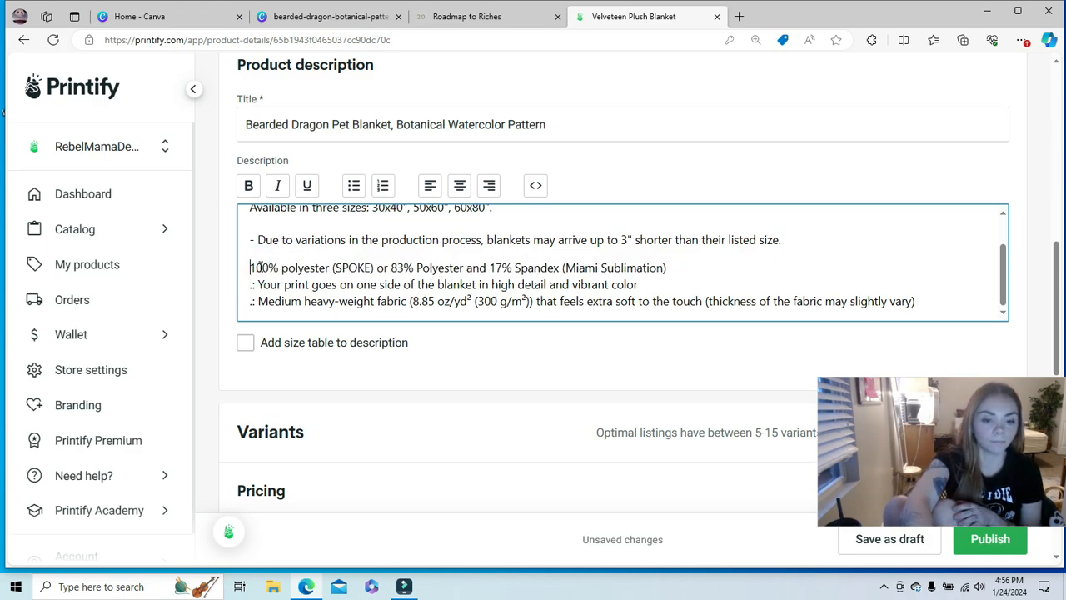
{"action": "type", "text": "-"}
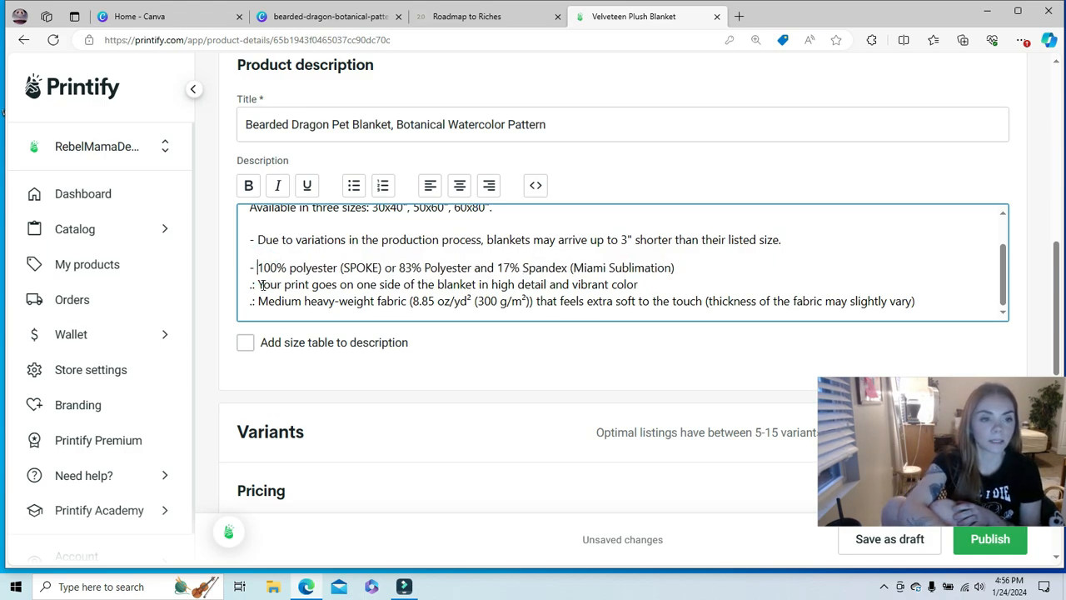
Replace the ".:" markers before the print line and the medium heavy-weight fabric line with dashes
{"action": "left_click", "coordinate": [250, 285]}
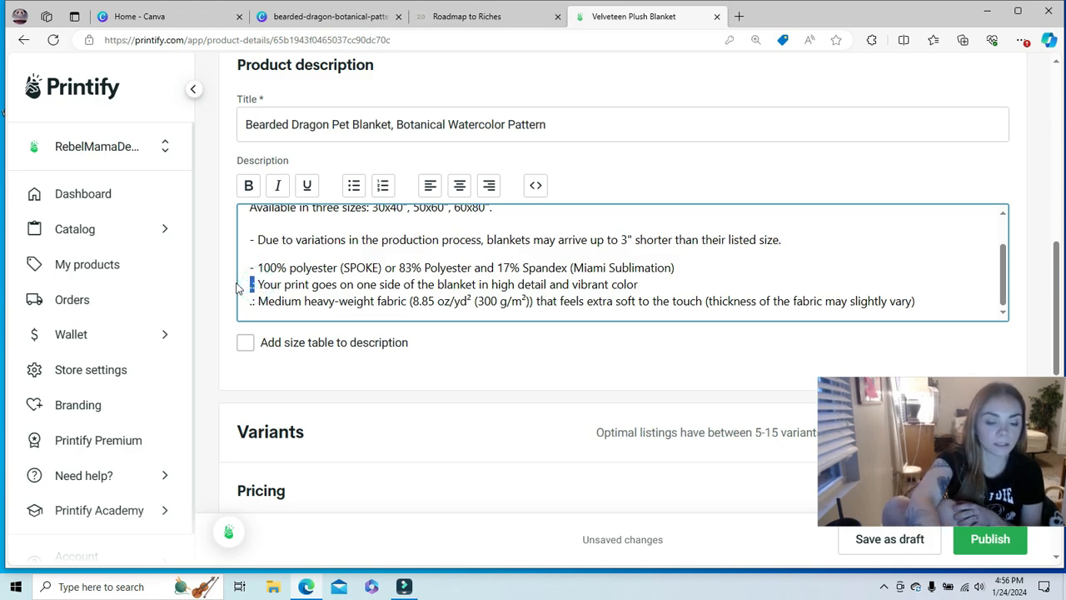
{"action": "key", "text": "BackSpace"}
{"action": "key", "text": "BackSpace"}
{"action": "key", "text": "BackSpace"}
{"action": "type", "text": "-"}
{"action": "key", "text": "BackSpace"}
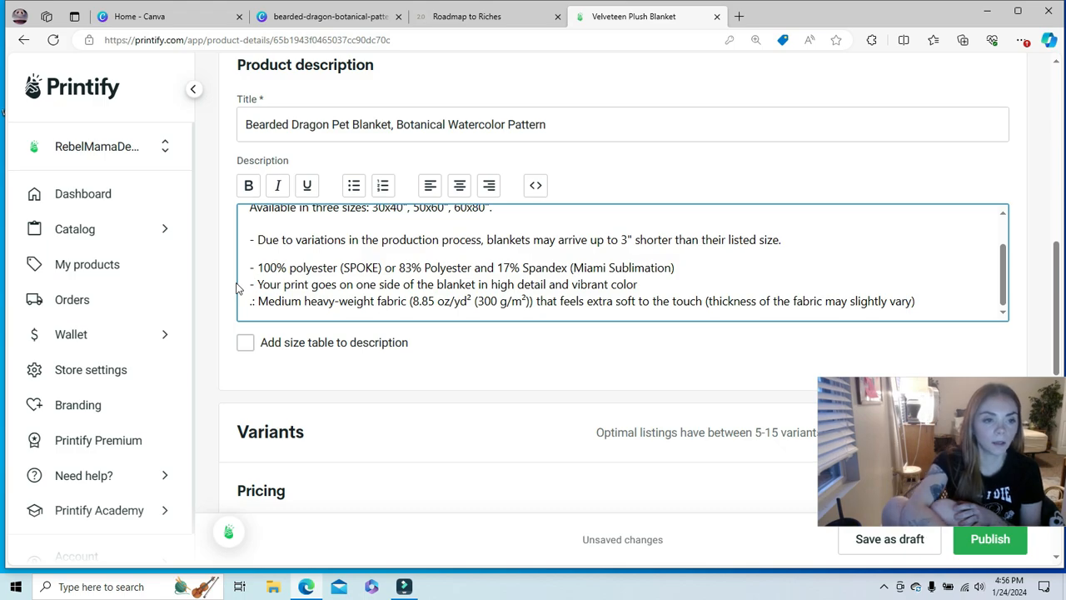
{"action": "left_click_drag", "start_coordinate": [258, 301], "coordinate": [240, 310]}
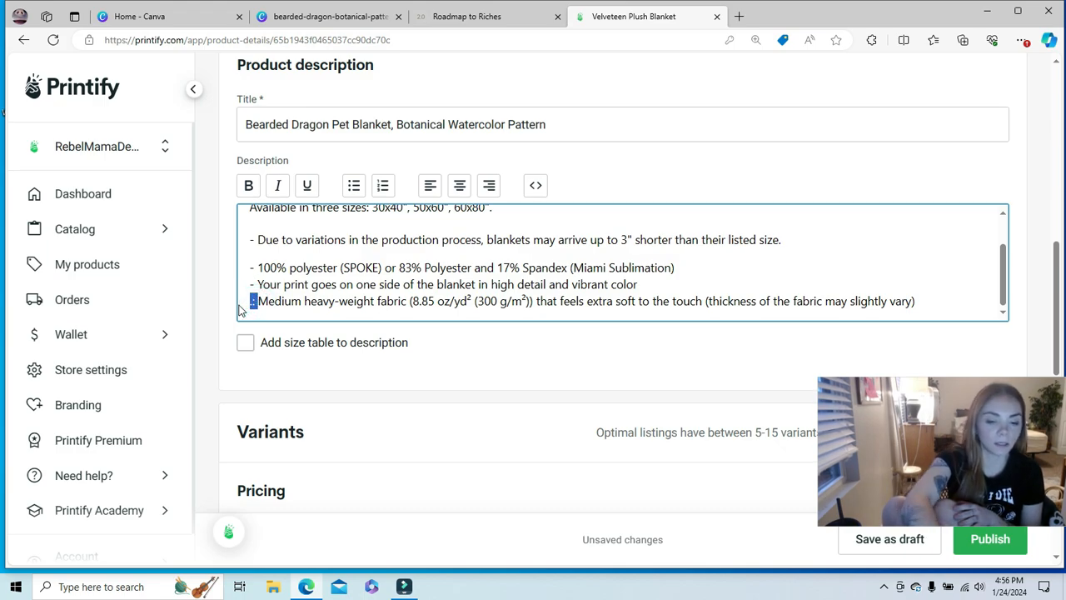
{"action": "type", "text": "-"}
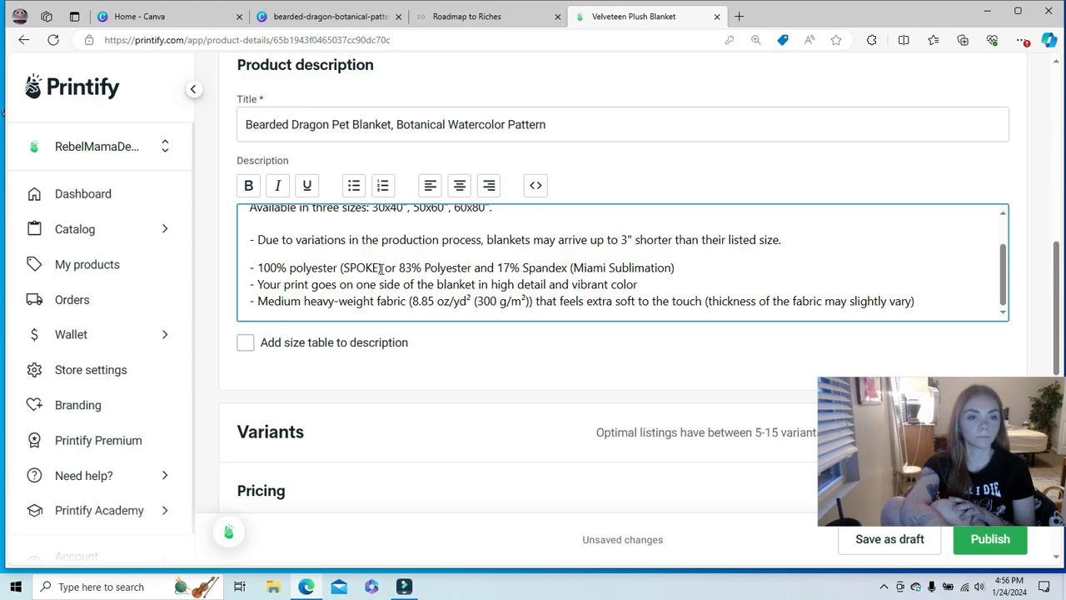
Shorten the material line in the description to "100% polyester", removing the supplier names and the spandex blend
{"action": "left_click_drag", "start_coordinate": [340, 267], "coordinate": [683, 263]}
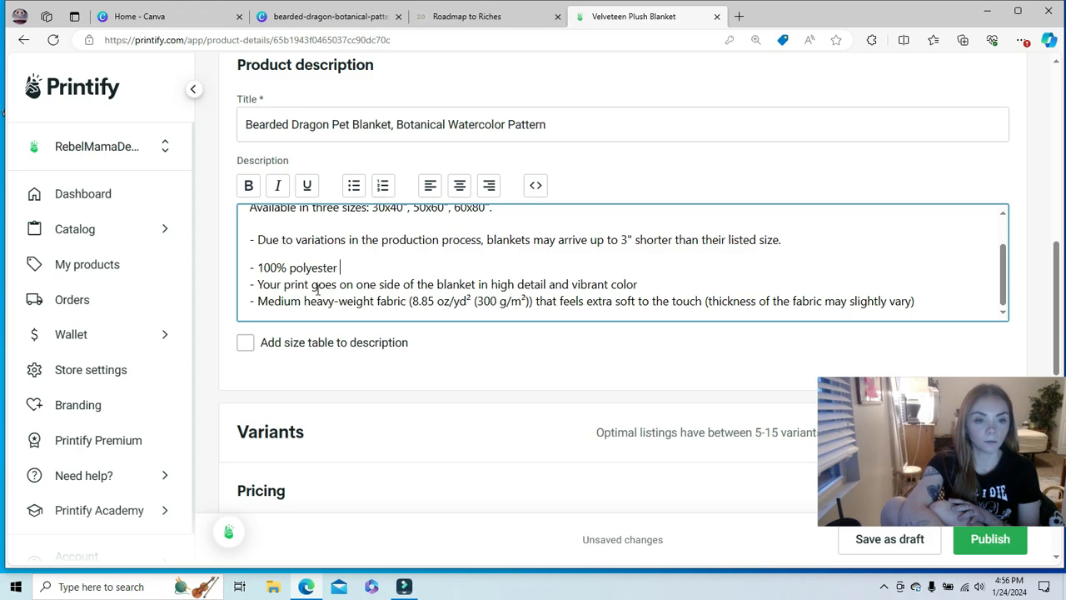
{"action": "left_click_drag", "start_coordinate": [260, 284], "coordinate": [643, 284]}
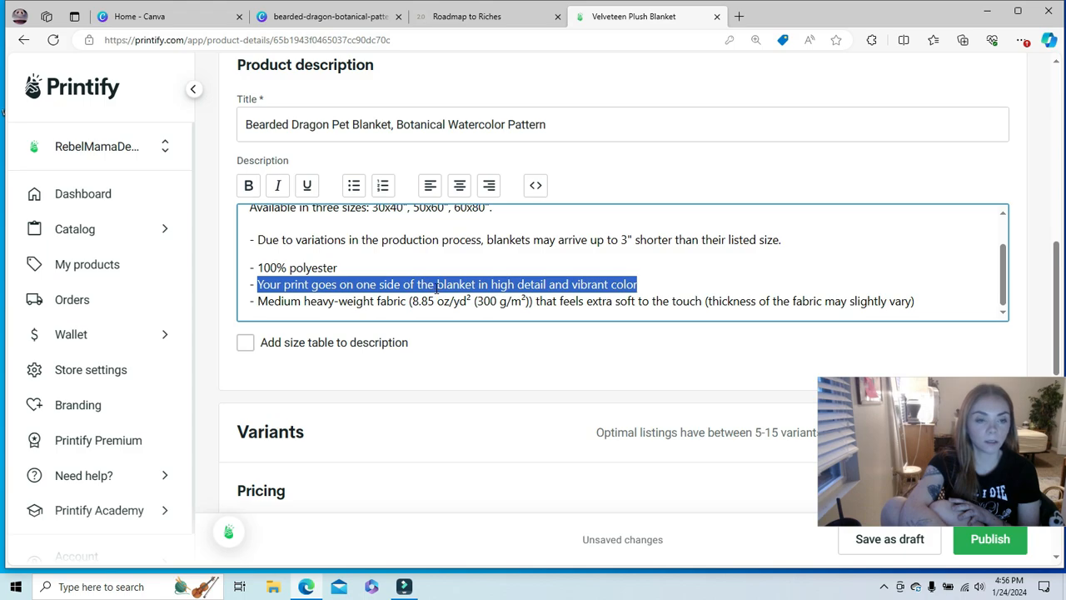
{"action": "left_click", "coordinate": [380, 272]}
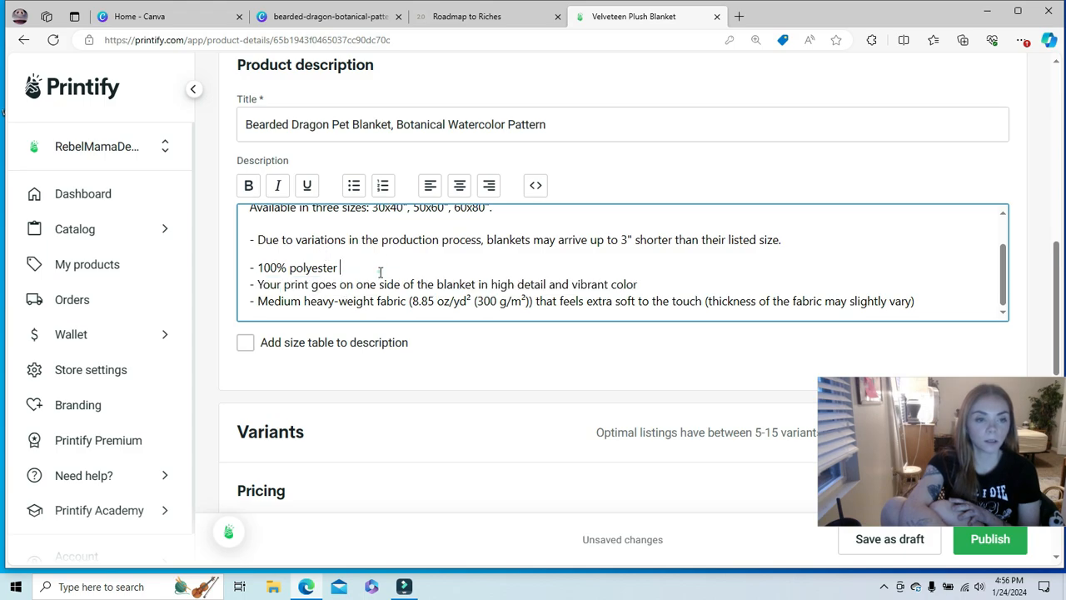
Change "Your print goes" to "Our Design is printed" in the description's line about the one-sided print
{"action": "left_click_drag", "start_coordinate": [337, 284], "coordinate": [259, 285]}
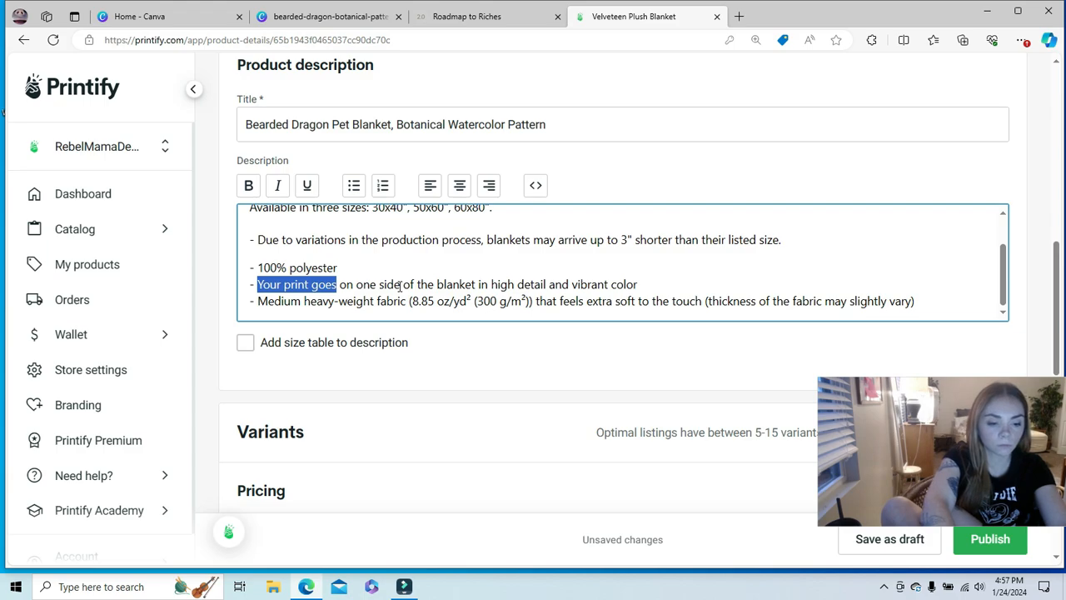
{"action": "type", "text": "Our Design "}
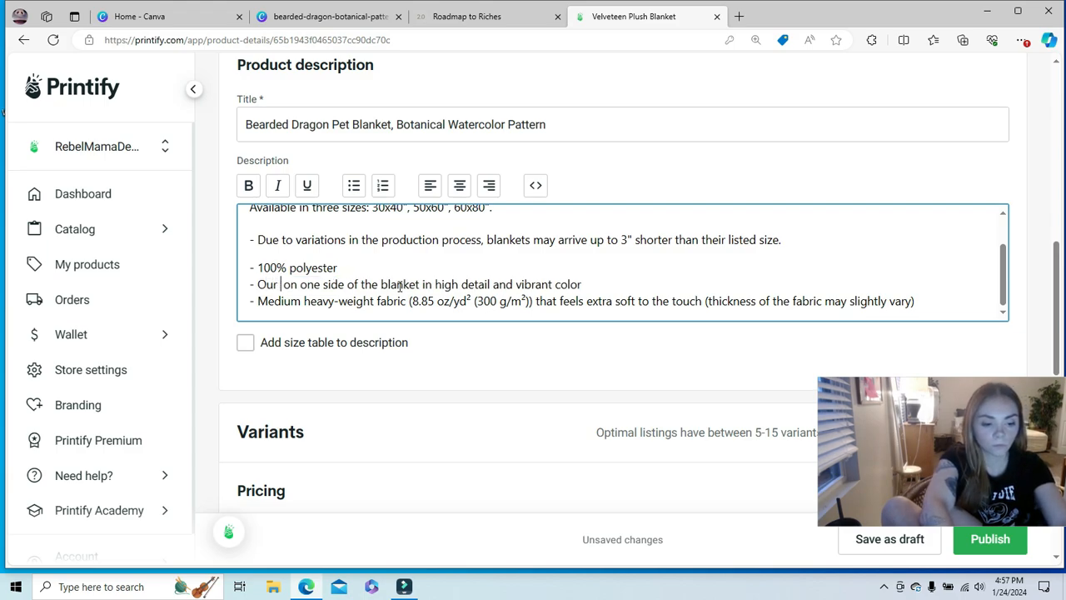
{"action": "type", "text": "is print"}
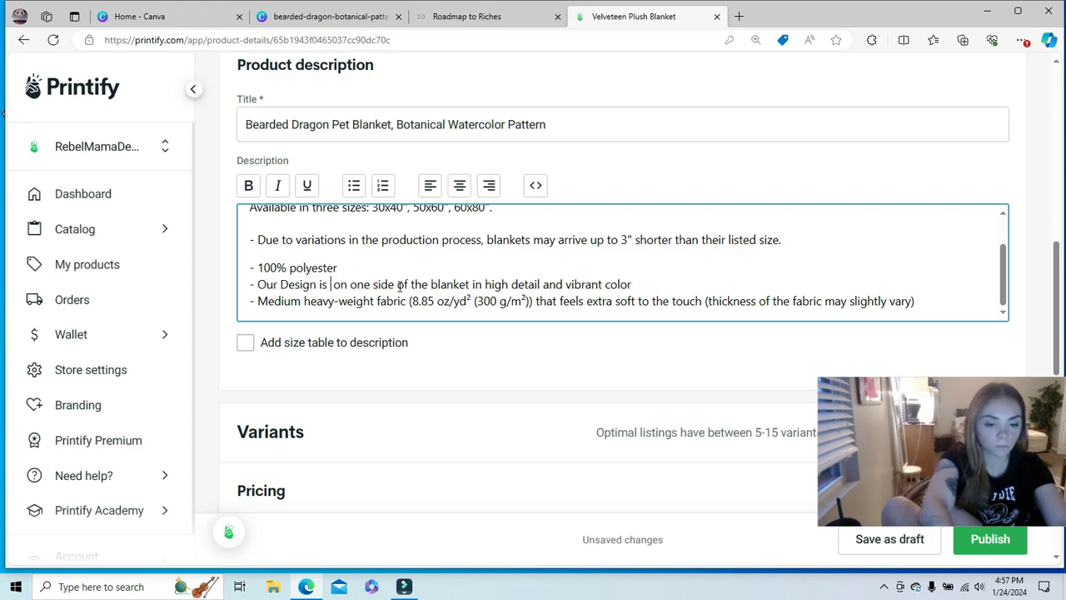
{"action": "type", "text": "ed"}
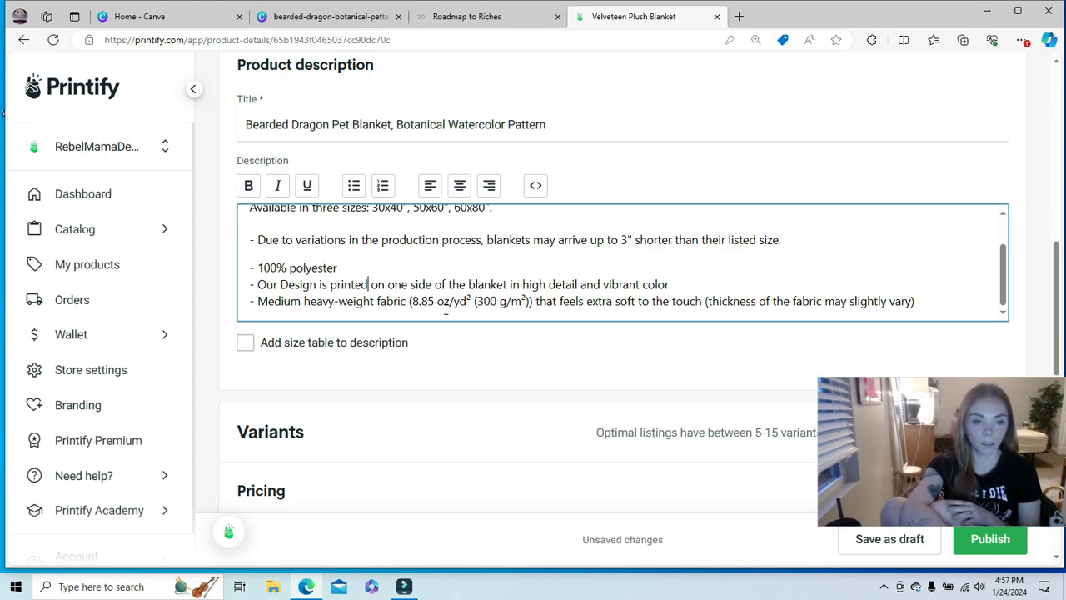
Remove the weight specification "(8.85 oz/yd² (300 g/m²))" from the medium heavy-weight fabric line
{"action": "left_click_drag", "start_coordinate": [408, 302], "coordinate": [534, 304]}
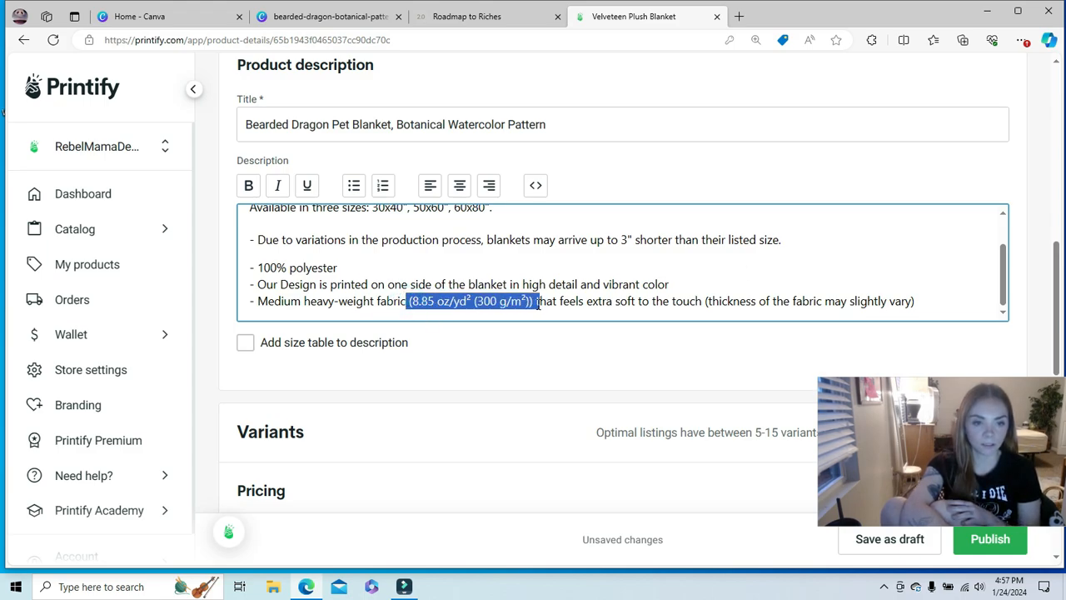
{"action": "key", "text": "BackSpace"}
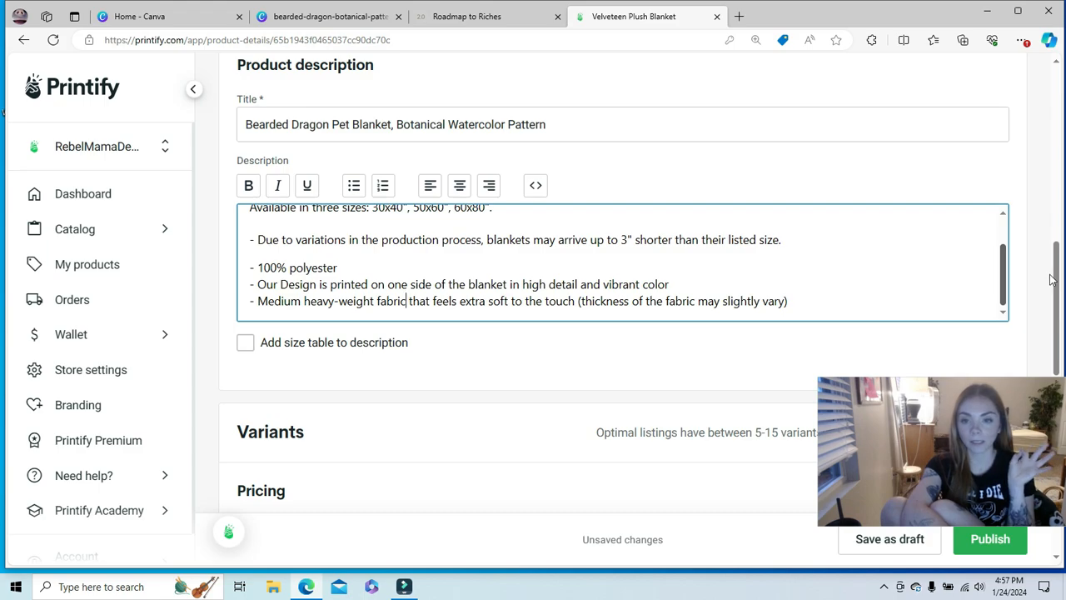
{"action": "left_click_drag", "start_coordinate": [1052, 279], "coordinate": [1059, 305]}
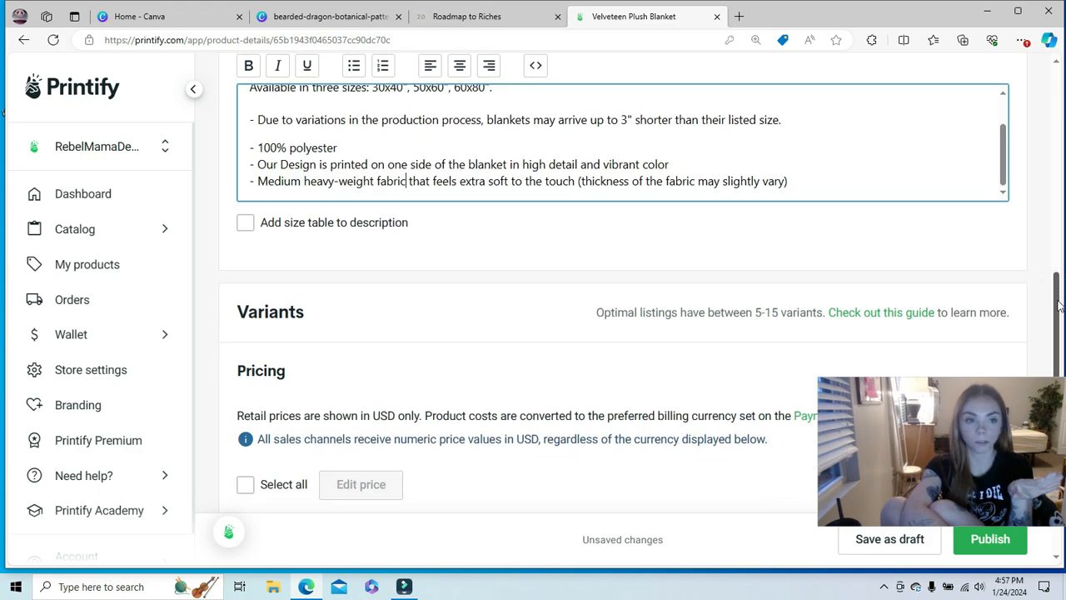
Add blank lines after the last description line and insert the size table in imperial units
{"action": "left_click", "coordinate": [803, 183]}
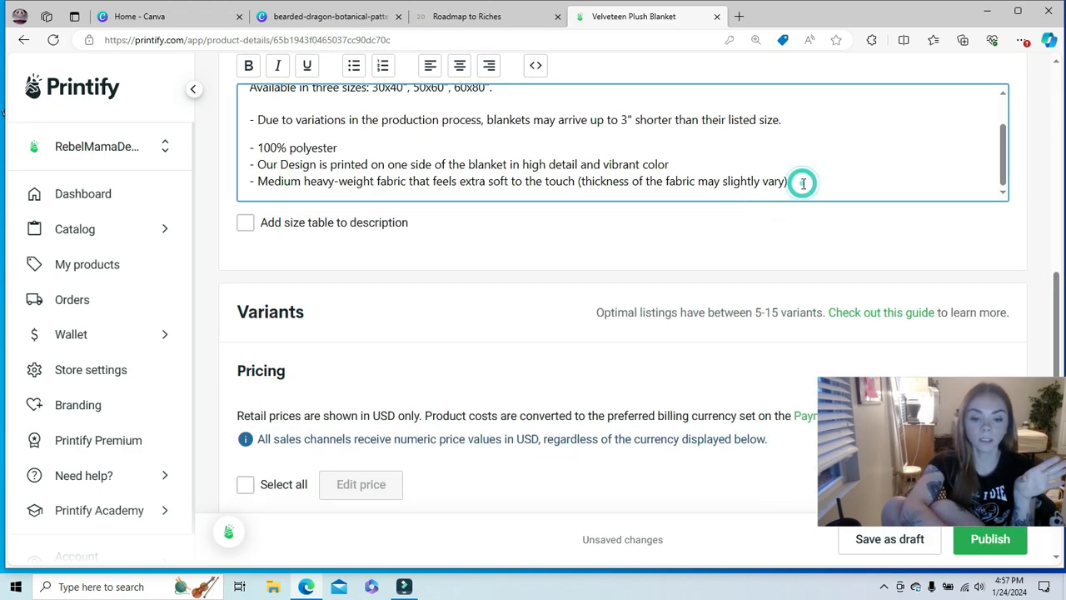
{"action": "key", "text": "Return"}
{"action": "key", "text": "Return"}
{"action": "key", "text": "Return"}
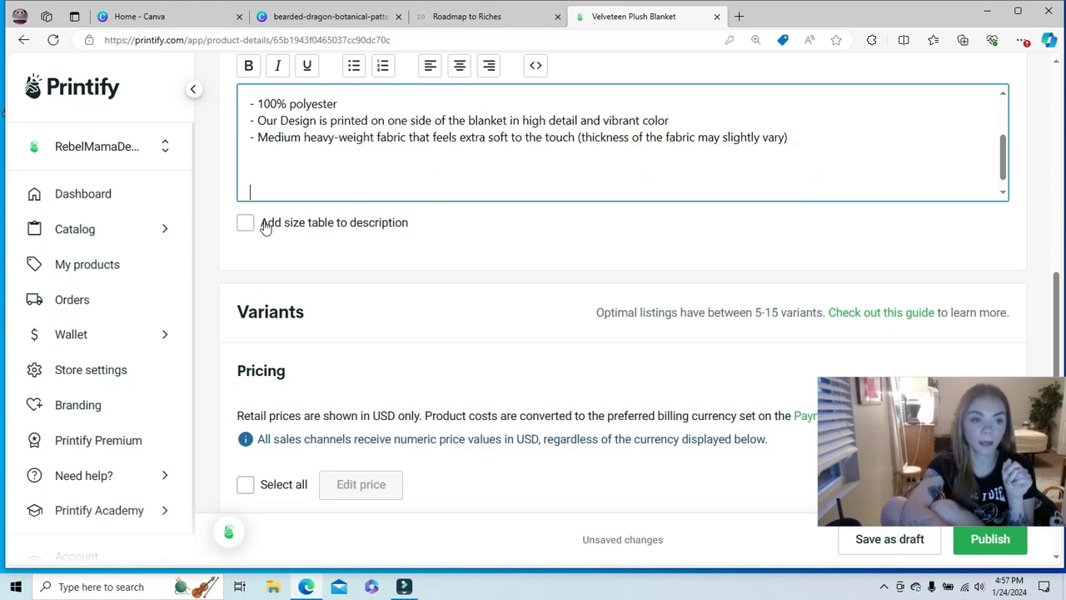
{"action": "left_click", "coordinate": [263, 225]}
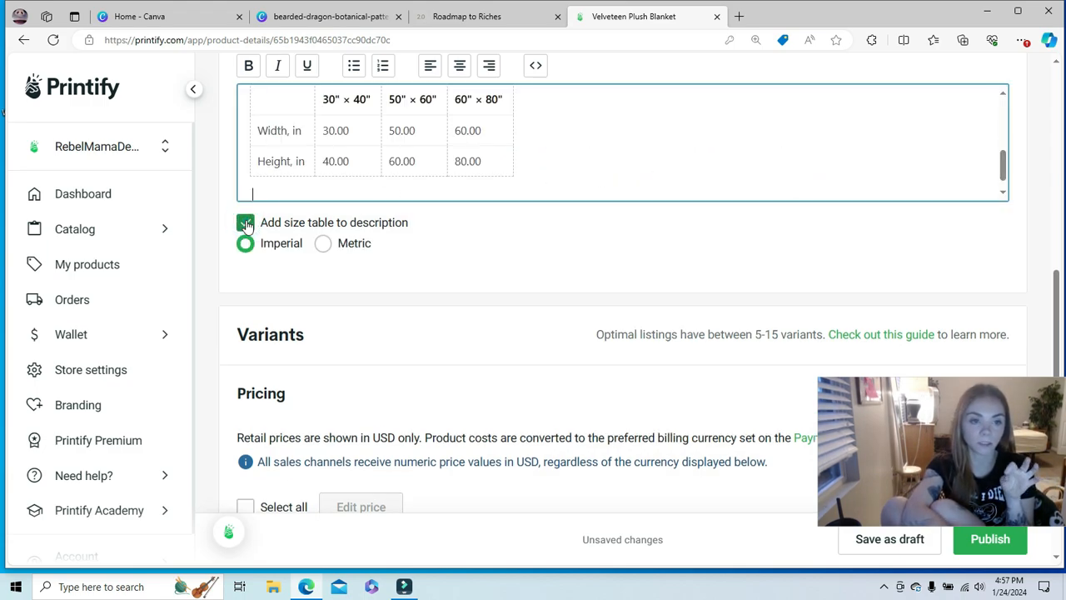
{"action": "left_click_drag", "start_coordinate": [1054, 286], "coordinate": [1055, 259]}
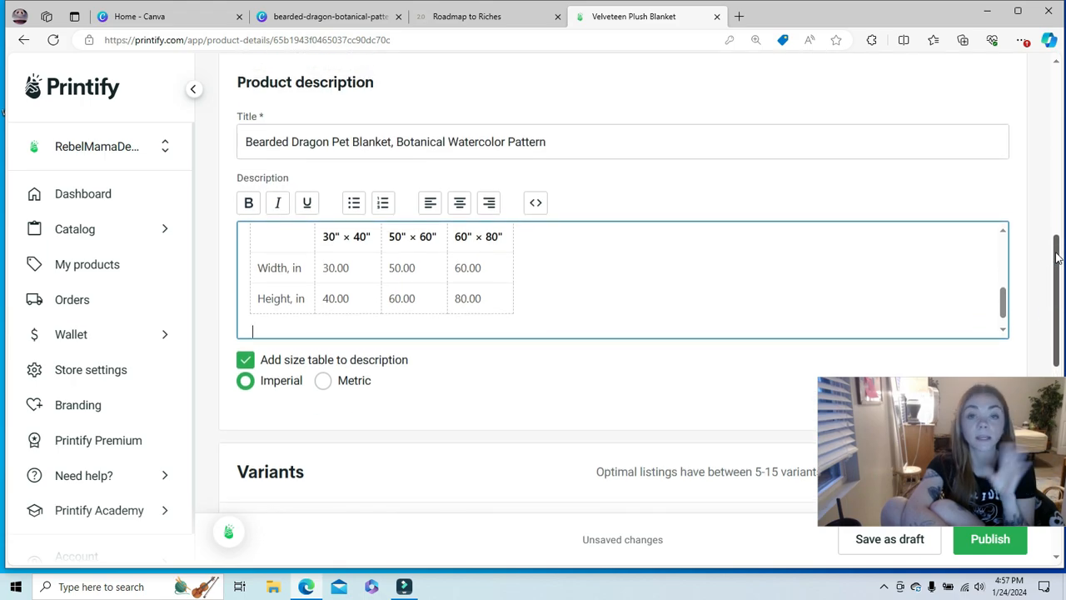
{"action": "left_click_drag", "start_coordinate": [1056, 259], "coordinate": [1055, 250]}
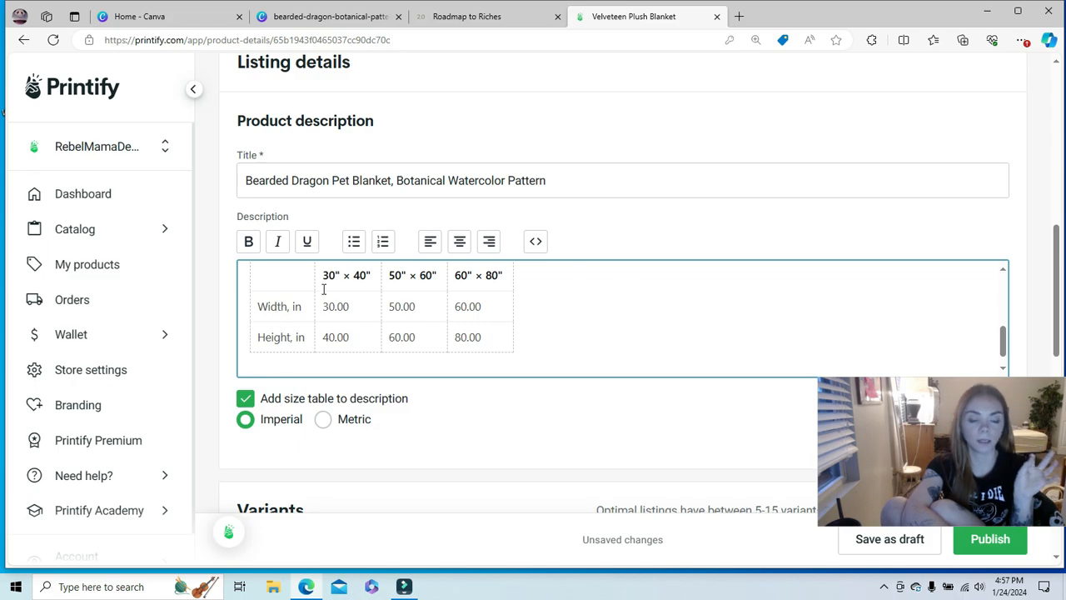
Review the retail price, profit, profit margin, production cost and shipping cost of the three blanket sizes
{"action": "scroll", "coordinate": [533, 333], "scroll_direction": "down", "scroll_amount": 4}
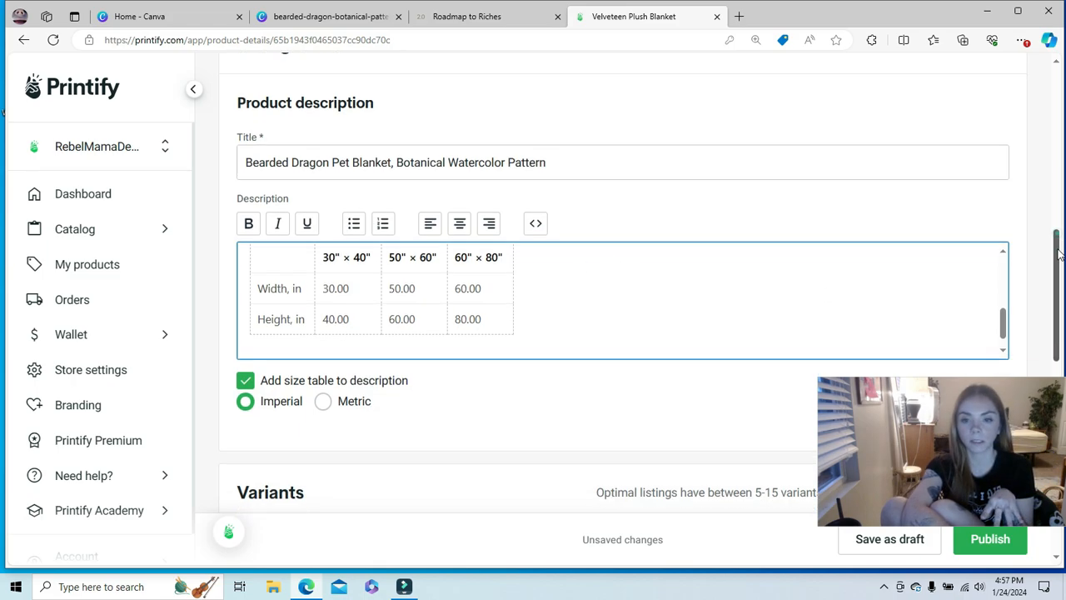
{"action": "scroll", "coordinate": [1, 366], "scroll_direction": "down", "scroll_amount": 2}
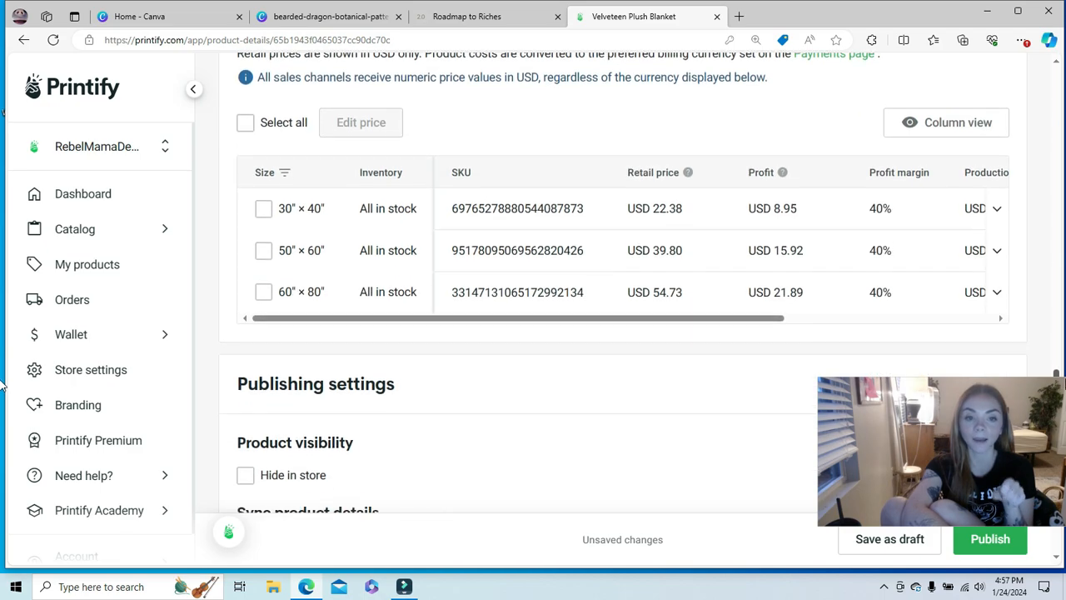
{"action": "scroll", "coordinate": [2, 372], "scroll_direction": "up", "scroll_amount": 1}
{"action": "left_click_drag", "start_coordinate": [1057, 368], "coordinate": [1058, 366]}
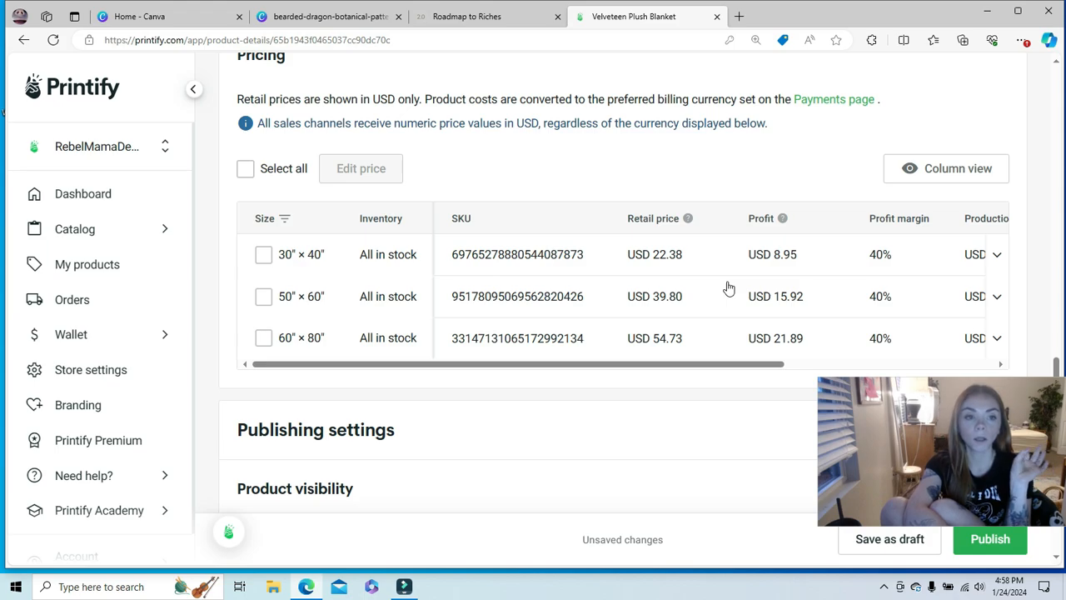
{"action": "left_click_drag", "start_coordinate": [668, 366], "coordinate": [766, 379]}
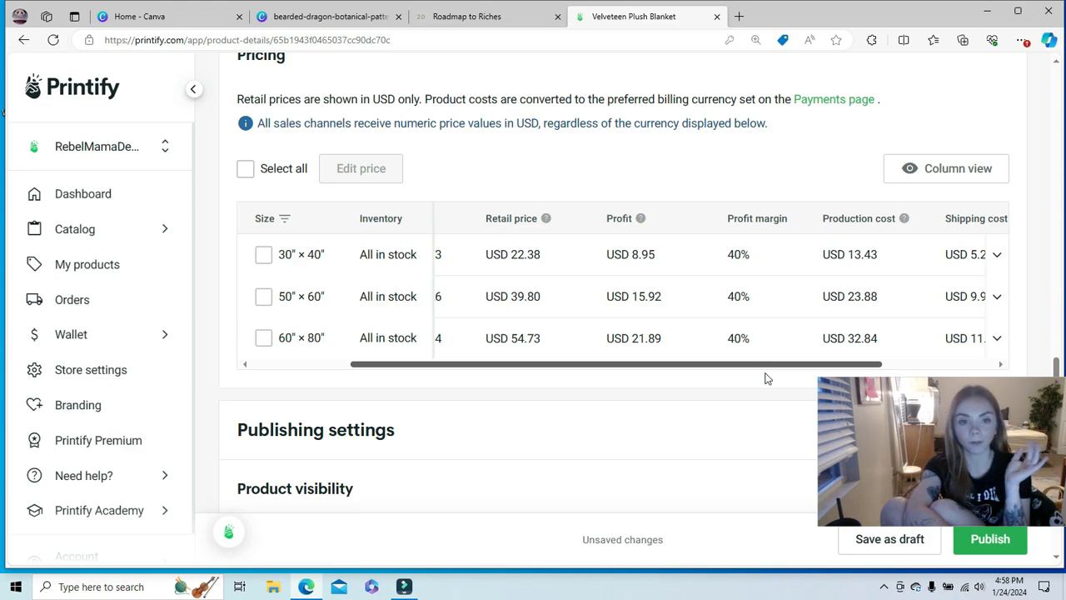
{"action": "left_click_drag", "start_coordinate": [766, 379], "coordinate": [910, 375]}
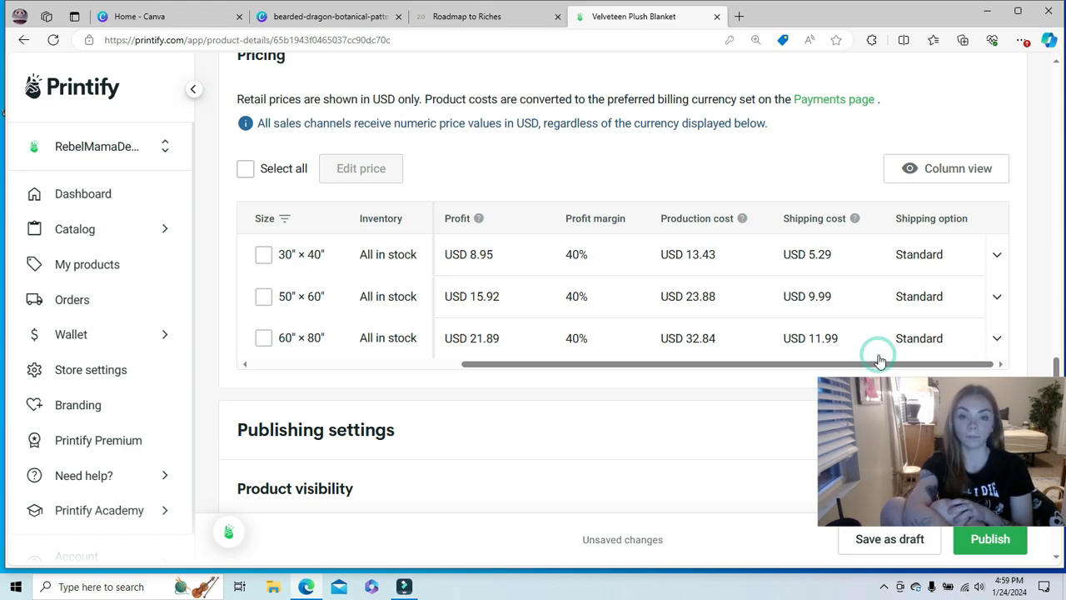
{"action": "left_click", "coordinate": [879, 358]}
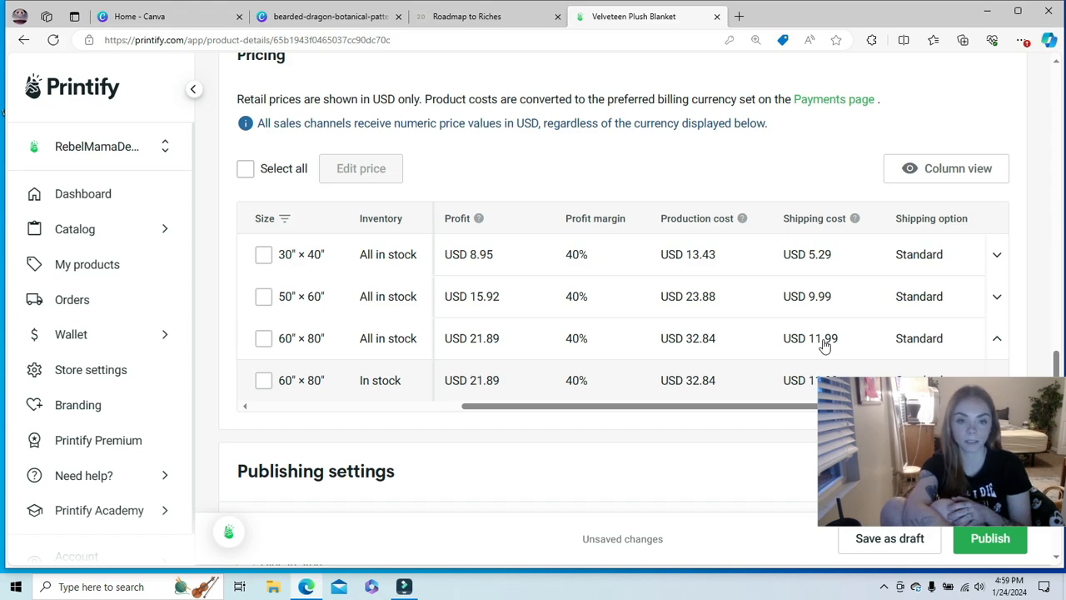
{"action": "scroll", "coordinate": [646, 384], "scroll_direction": "left", "scroll_amount": 1}
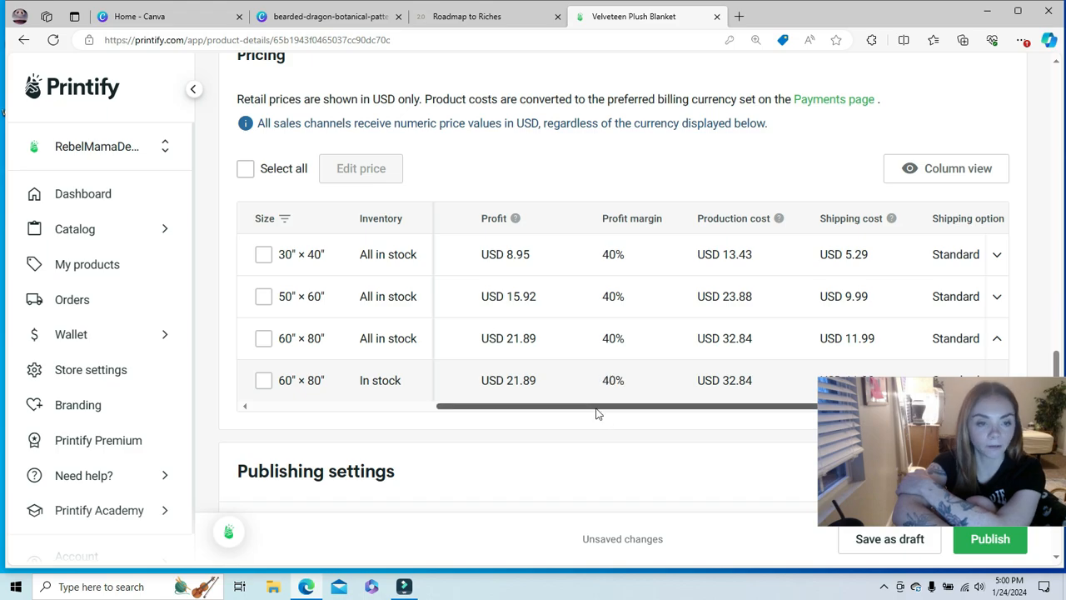
{"action": "left_click_drag", "start_coordinate": [596, 407], "coordinate": [360, 406]}
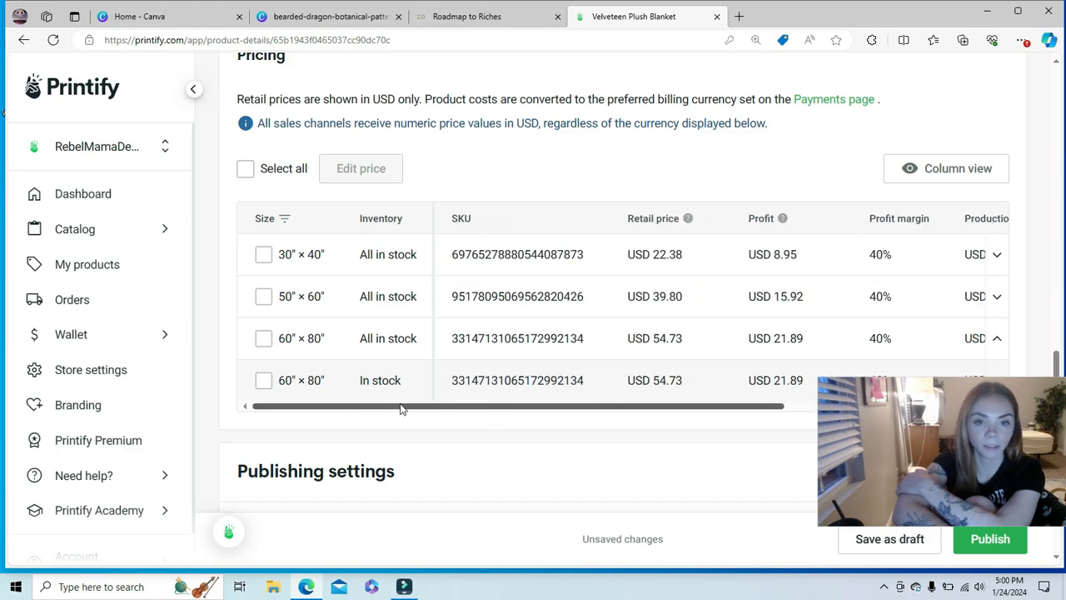
{"action": "left_click_drag", "start_coordinate": [400, 408], "coordinate": [461, 405]}
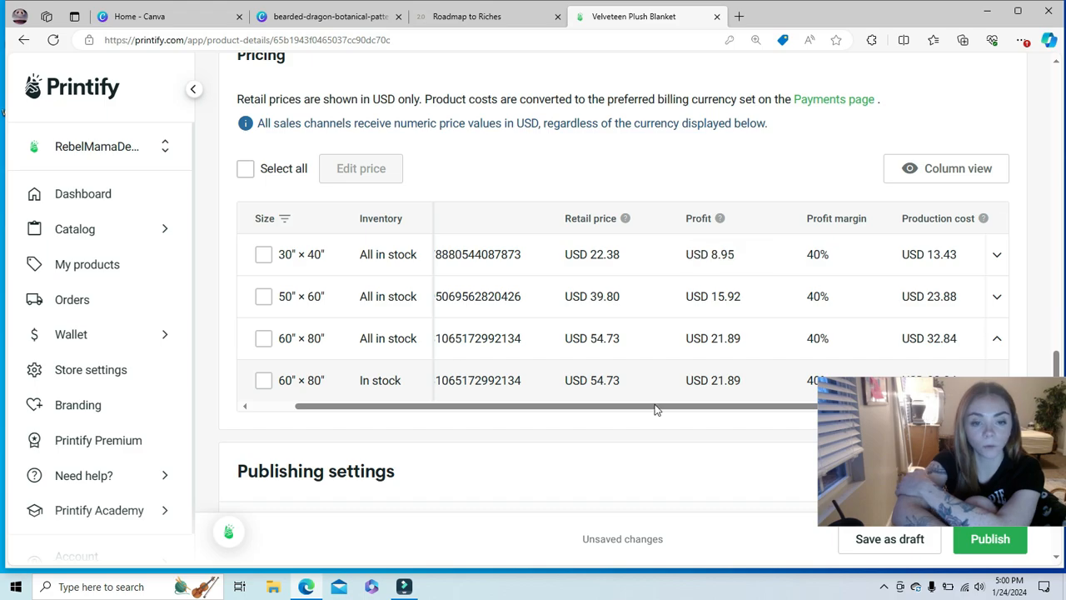
{"action": "left_click_drag", "start_coordinate": [654, 409], "coordinate": [610, 412]}
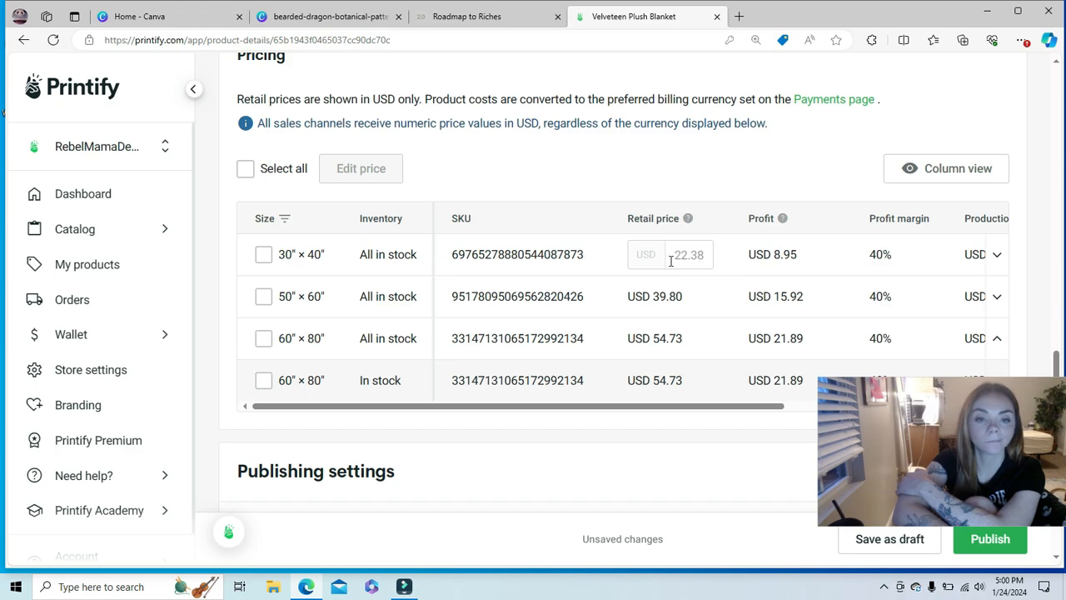
Set the retail price of the 30" × 40" blanket to USD 24.95
{"action": "left_click", "coordinate": [708, 256]}
{"action": "left_click_drag", "start_coordinate": [708, 256], "coordinate": [670, 256]}
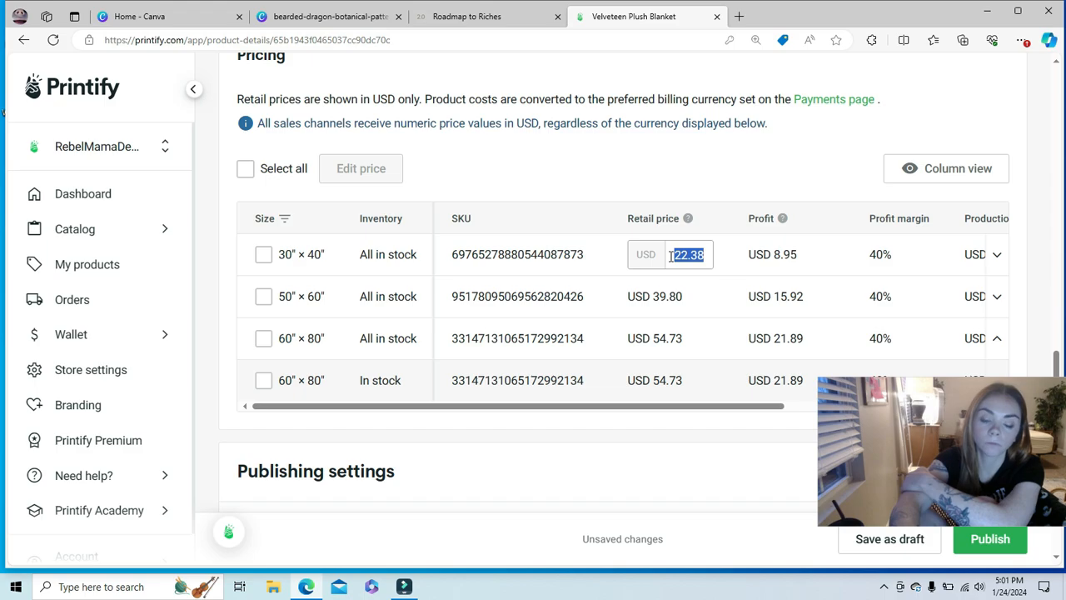
{"action": "type", "text": "24."}
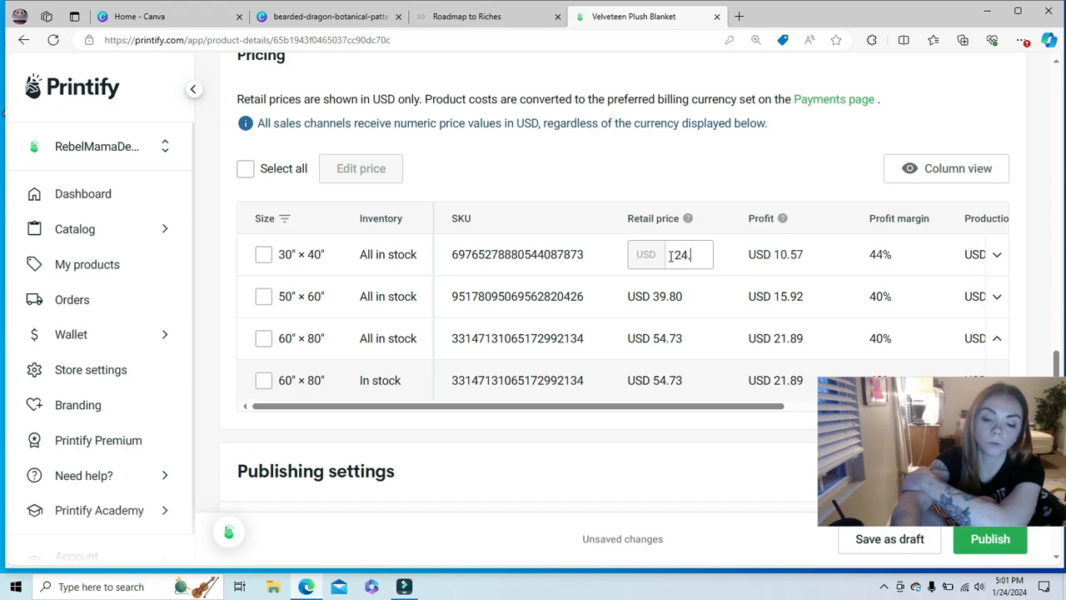
{"action": "type", "text": "95"}
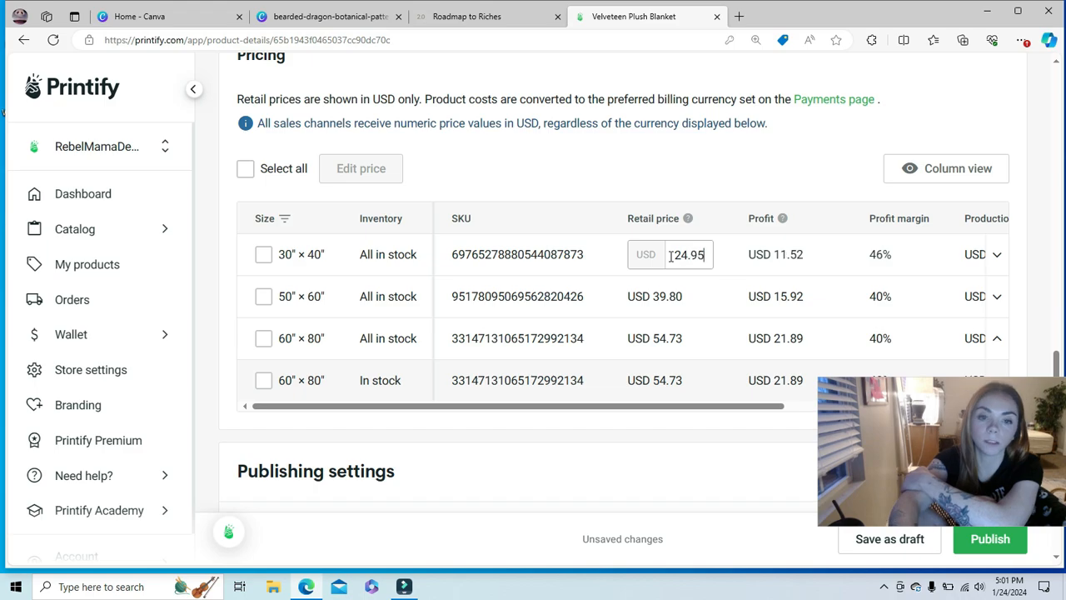
{"action": "left_click", "coordinate": [687, 298]}
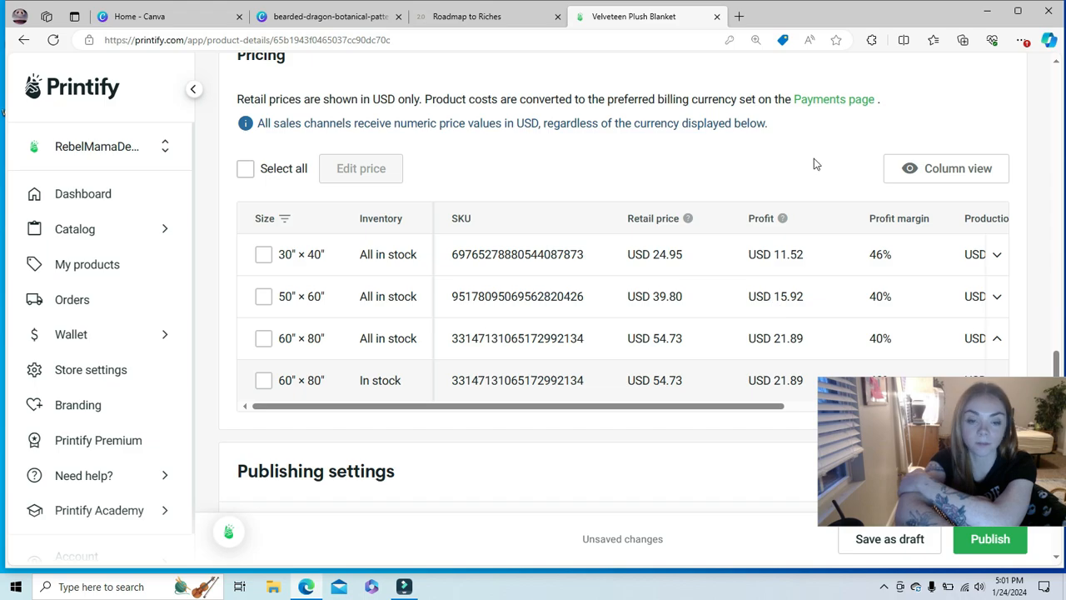
Set the retail price of the 50" × 60" blanket to USD 37.97
{"action": "left_click", "coordinate": [699, 297]}
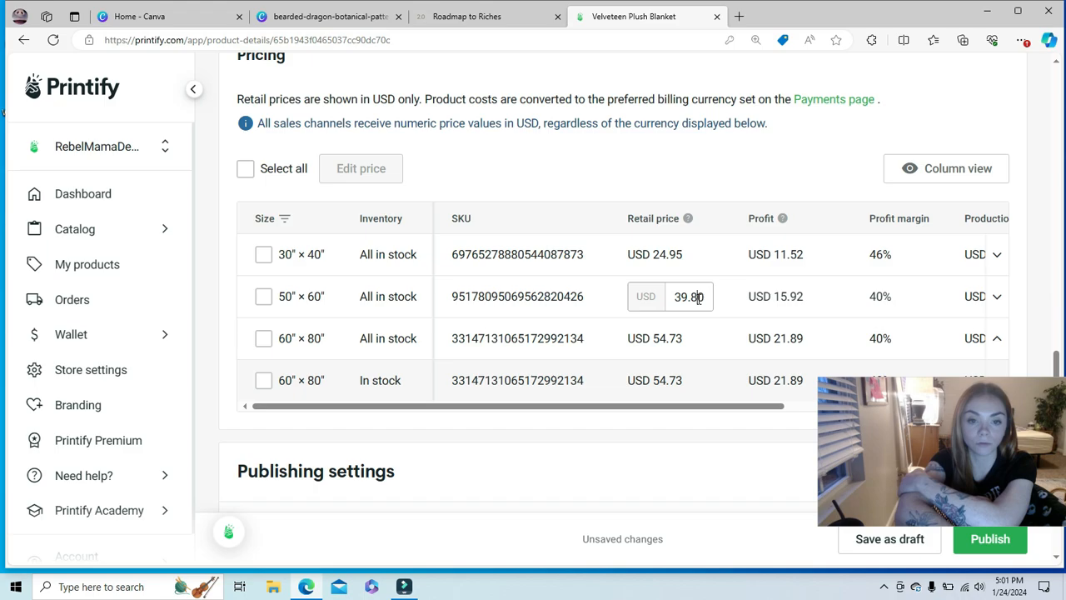
{"action": "left_click", "coordinate": [698, 297]}
{"action": "key", "text": "BackSpace"}
{"action": "key", "text": "BackSpace"}
{"action": "key", "text": "BackSpace"}
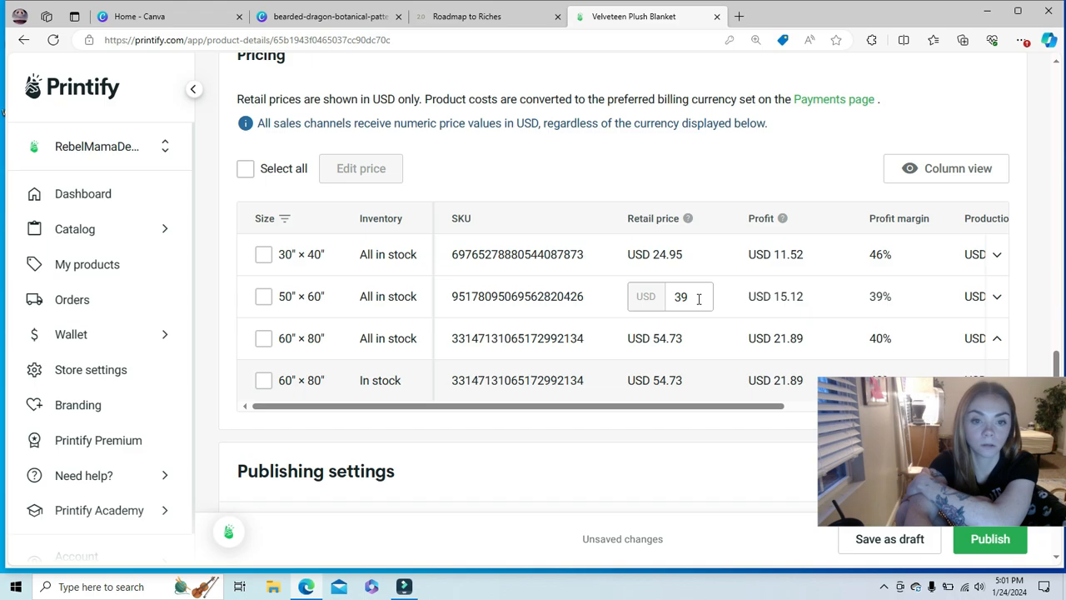
{"action": "key", "text": "BackSpace"}
{"action": "type", "text": "5"}
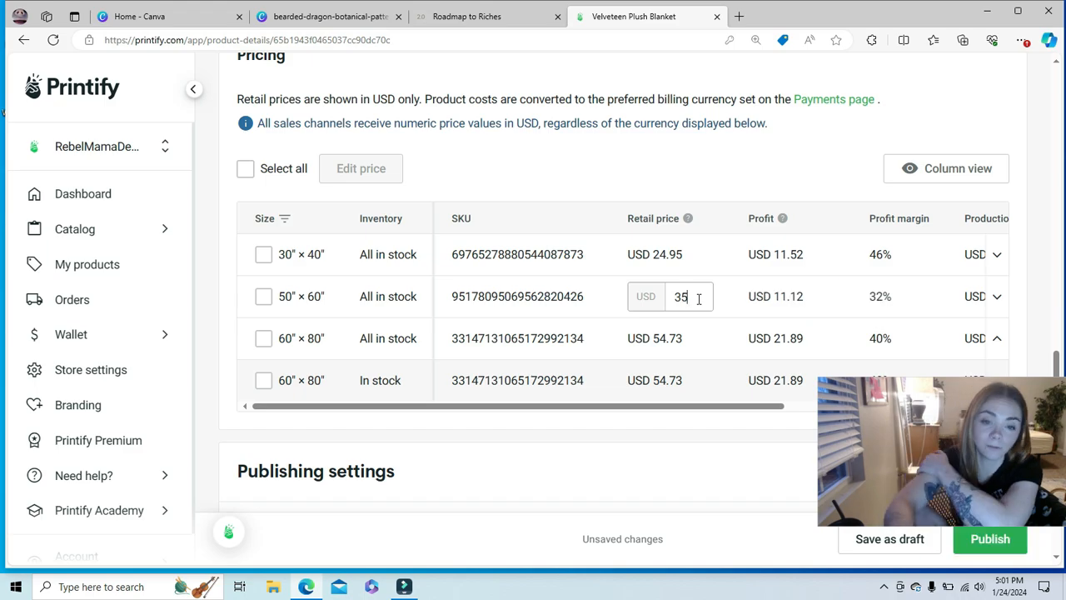
{"action": "type", "text": ".97"}
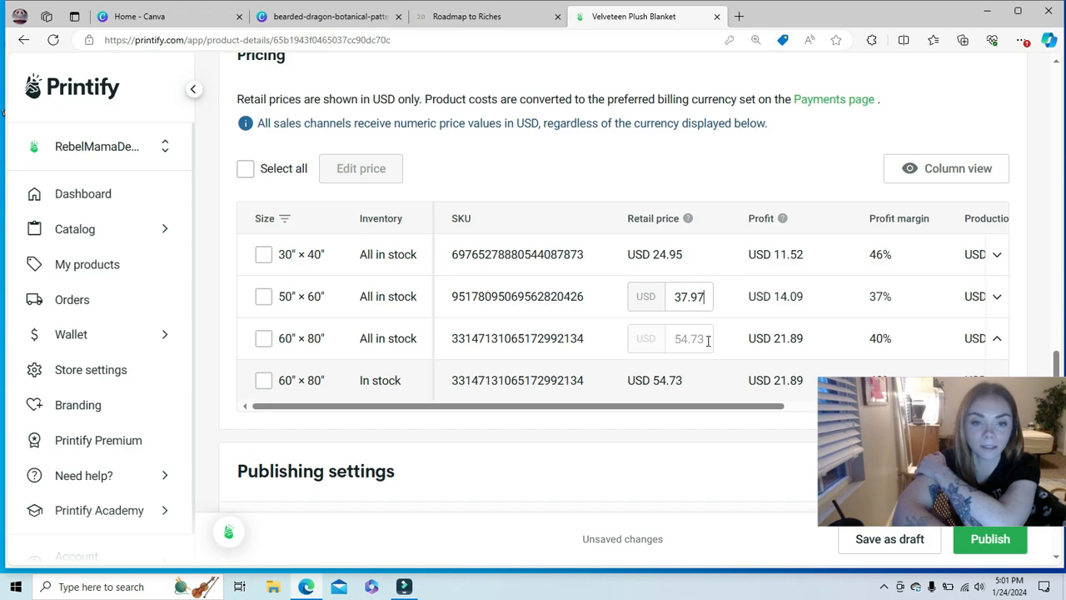
Set the retail price of the 60" × 80" blanket to USD 45.95
{"action": "left_click", "coordinate": [708, 340]}
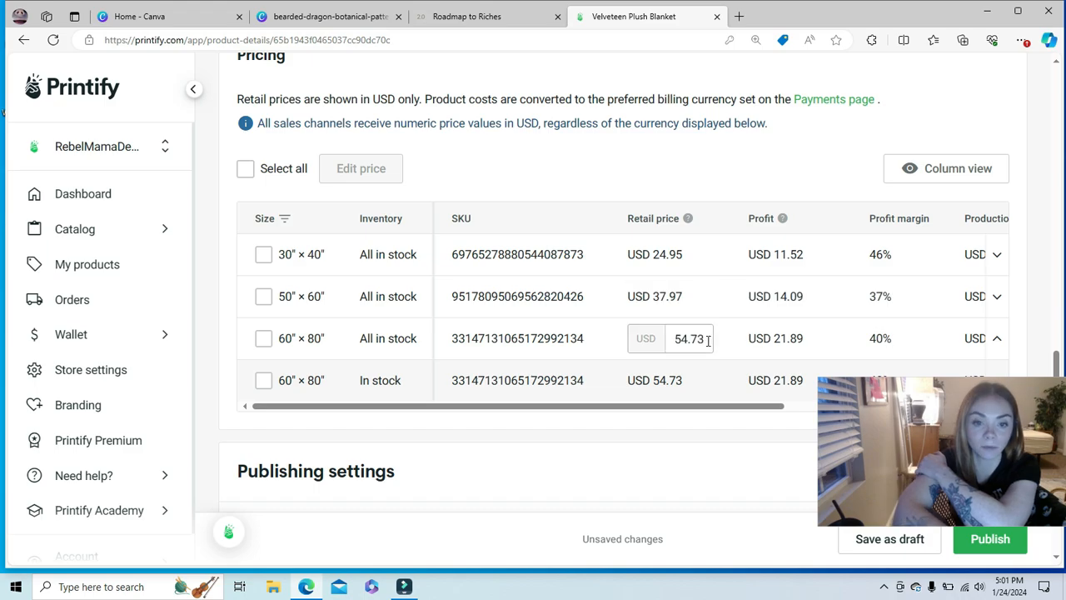
{"action": "key", "text": "BackSpace"}
{"action": "key", "text": "BackSpace"}
{"action": "key", "text": "BackSpace"}
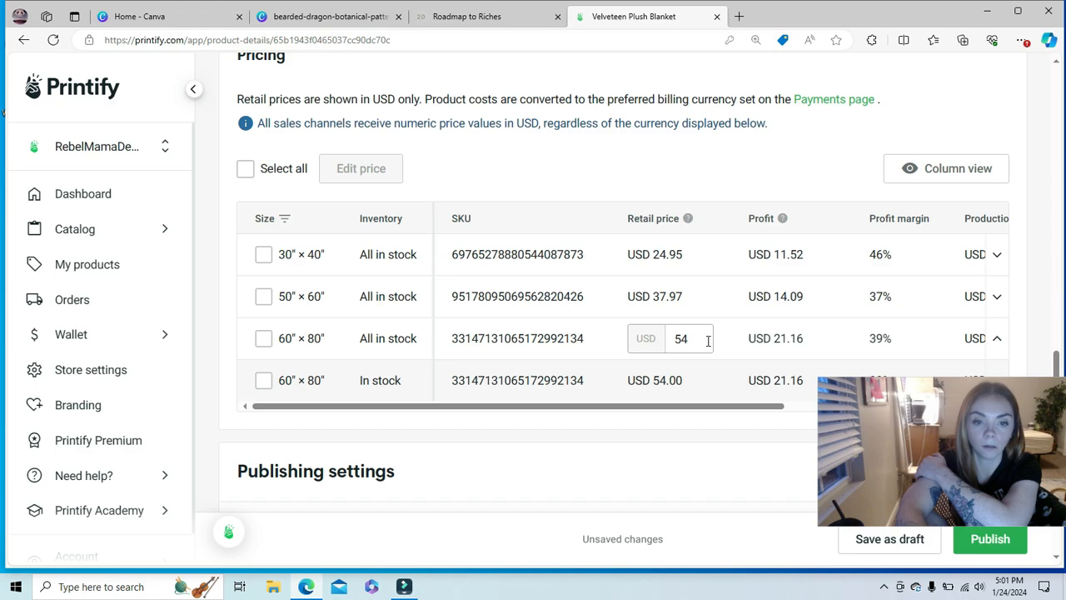
{"action": "key", "text": "BackSpace"}
{"action": "key", "text": "BackSpace"}
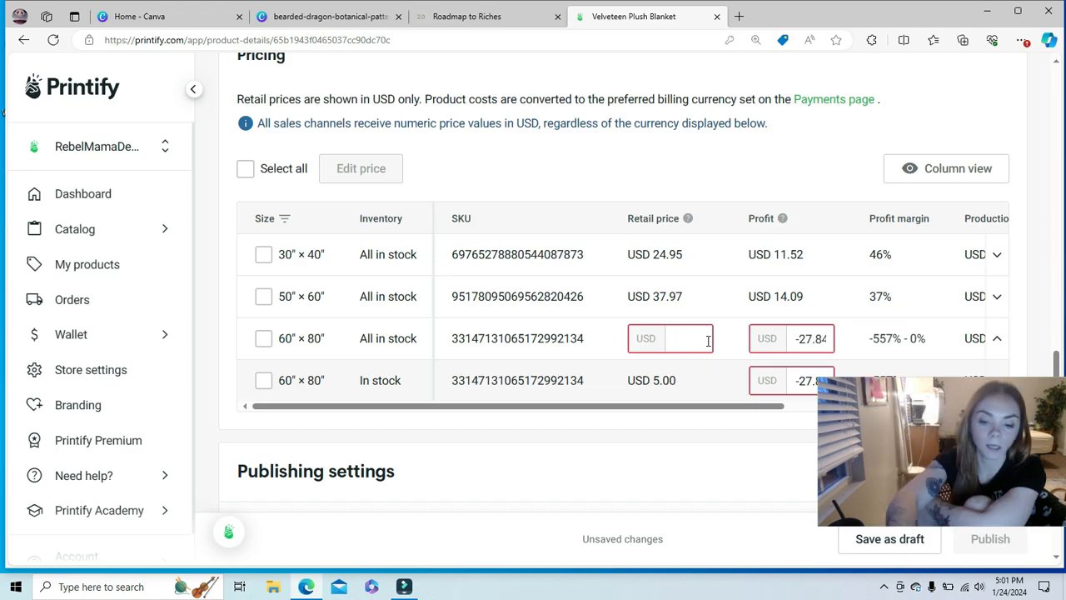
{"action": "type", "text": "45"}
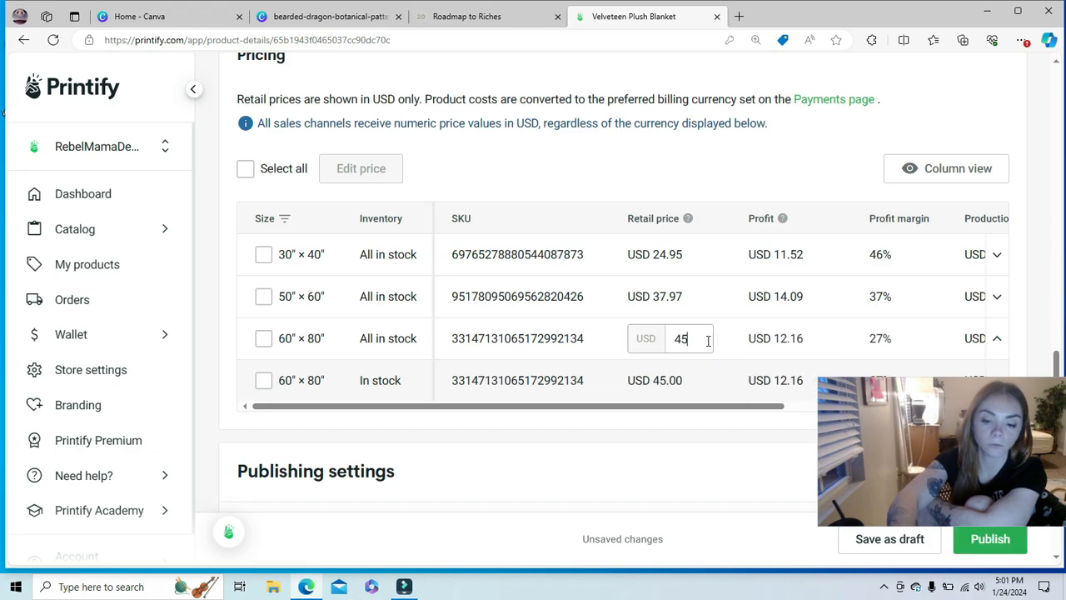
{"action": "type", "text": ".95"}
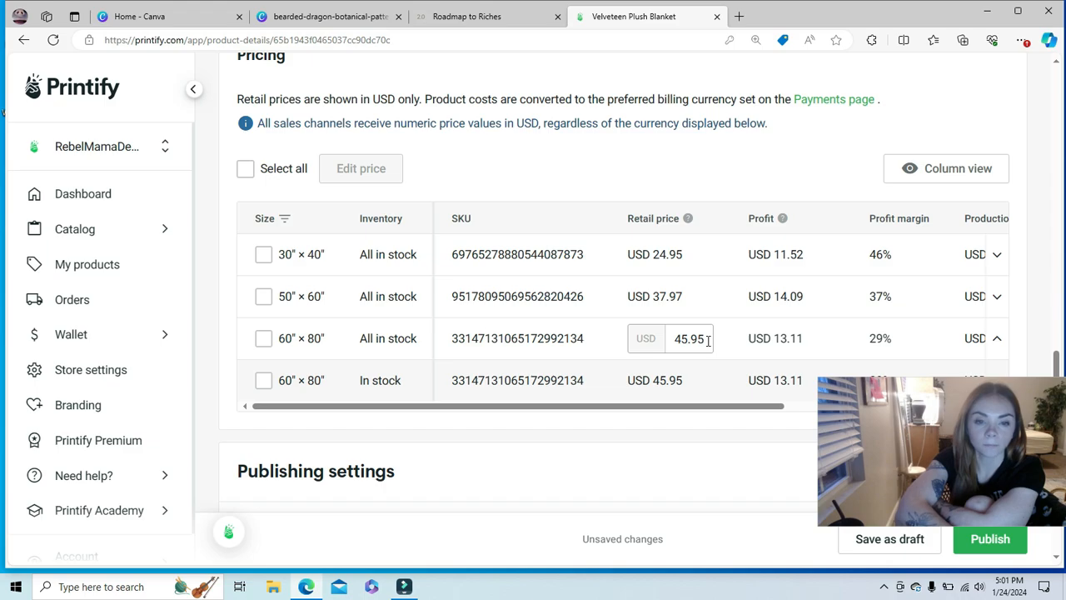
{"action": "left_click", "coordinate": [820, 164]}
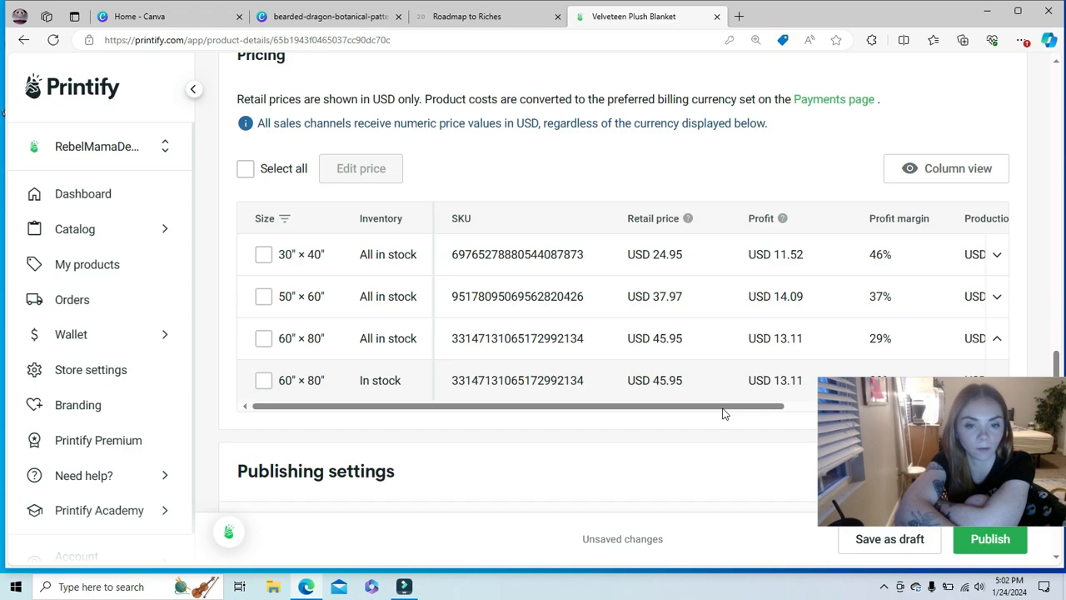
Check the publishing settings and save the blanket listing as a draft
{"action": "left_click_drag", "start_coordinate": [724, 408], "coordinate": [539, 377]}
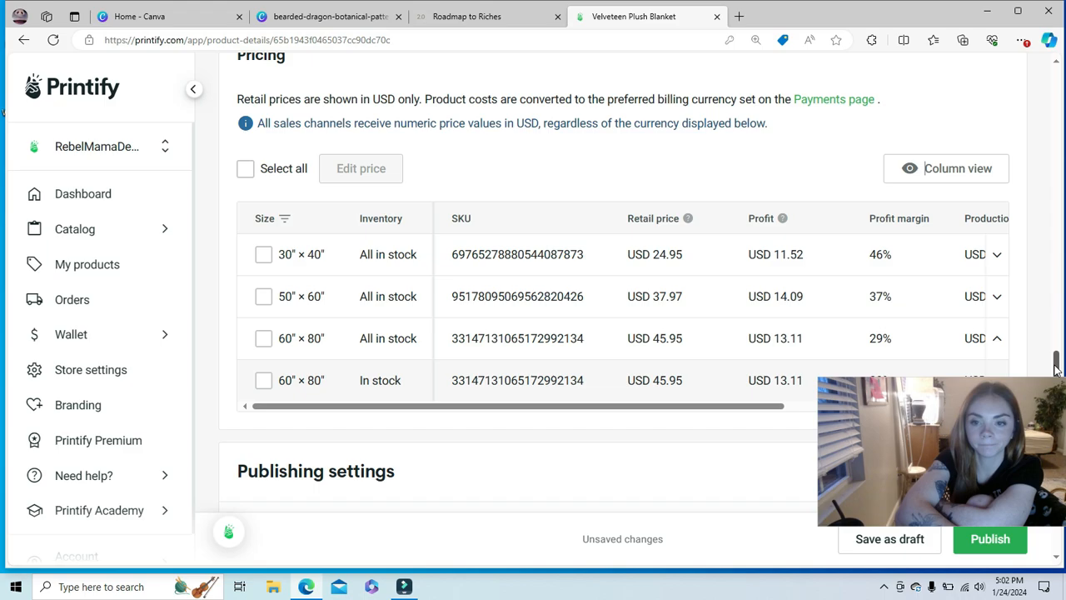
{"action": "left_click_drag", "start_coordinate": [1056, 371], "coordinate": [1056, 537]}
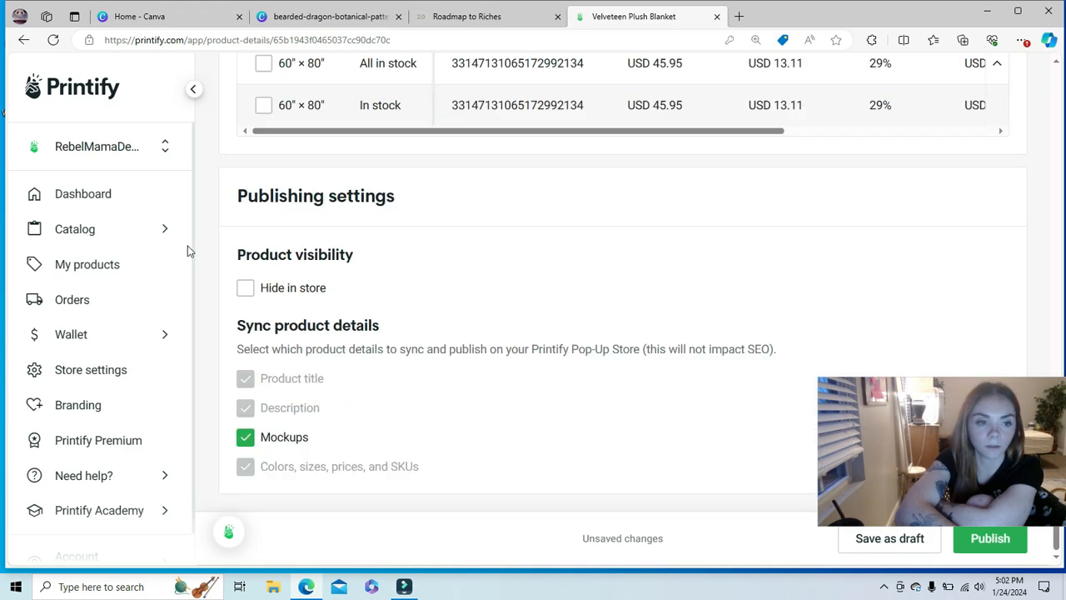
{"action": "left_click", "coordinate": [889, 540]}
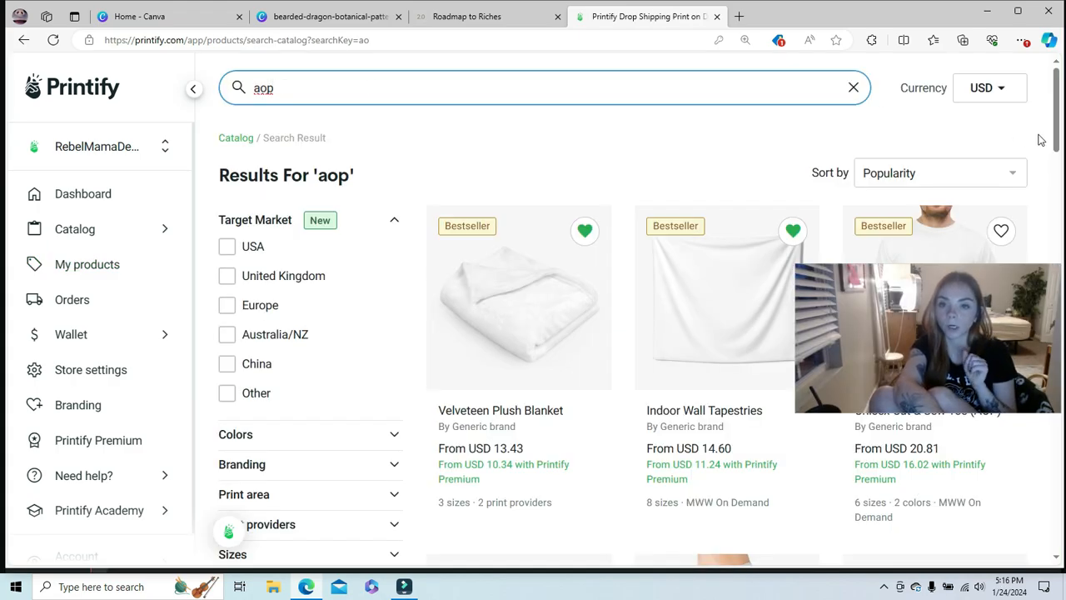
Open the Multifunctional Diaper Backpack from the "aop" catalog results and view its patterned sample image
{"action": "left_click_drag", "start_coordinate": [1056, 131], "coordinate": [1053, 199]}
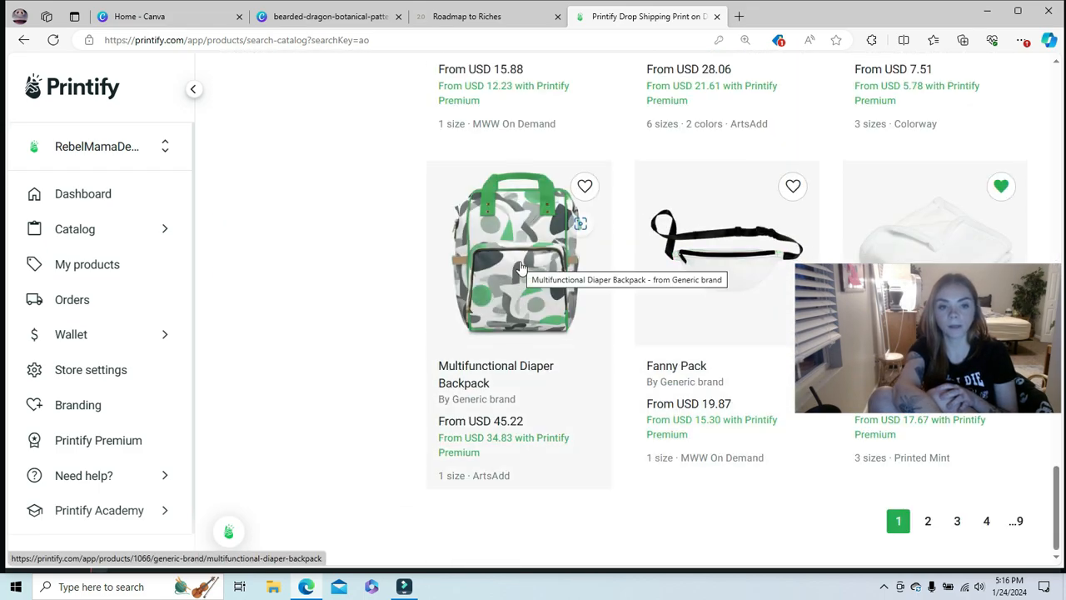
{"action": "left_click", "coordinate": [519, 267]}
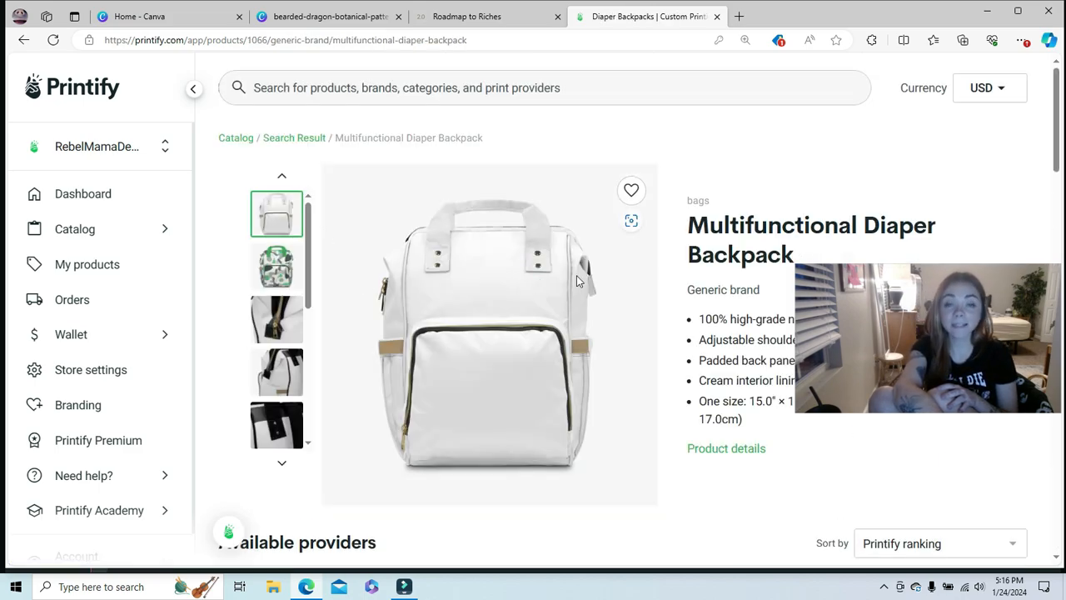
{"action": "left_click", "coordinate": [277, 273]}
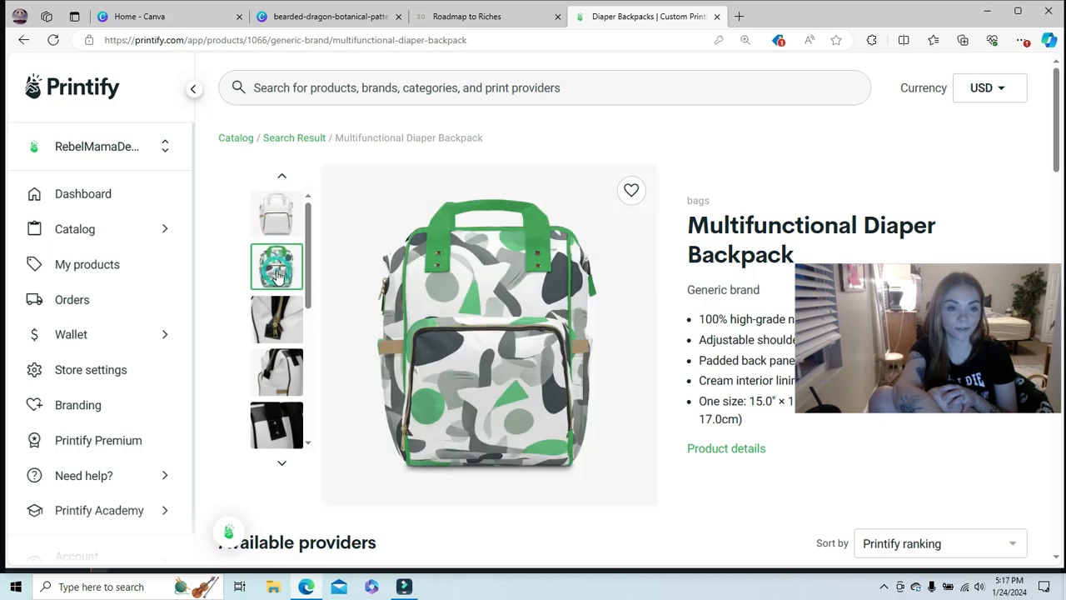
Inspect the diaper backpack's product photos, from the zipper and side pockets to the straps and interior compartments
{"action": "left_click", "coordinate": [277, 321]}
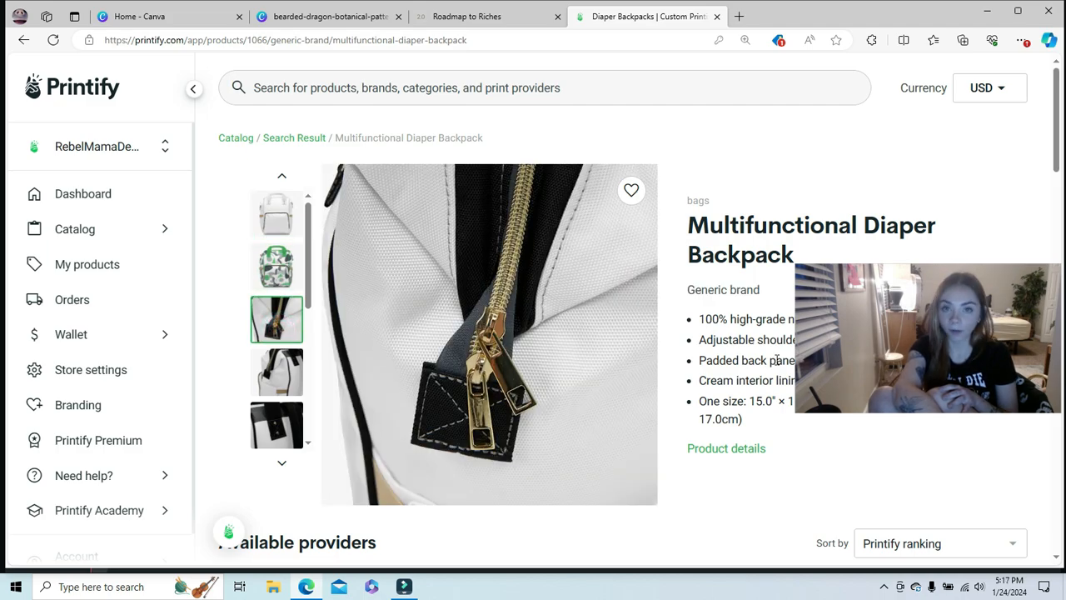
{"action": "mouse_move", "coordinate": [1057, 145]}
{"action": "left_mouse_down"}
{"action": "mouse_move", "coordinate": [1057, 192]}
{"action": "mouse_move", "coordinate": [1057, 153]}
{"action": "left_mouse_up"}
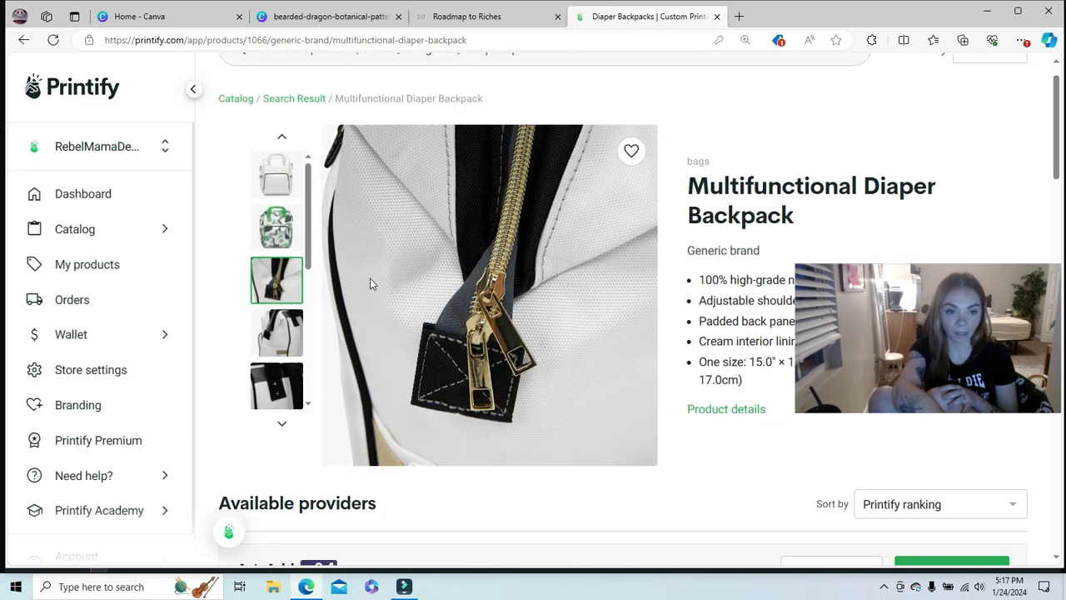
{"action": "left_click", "coordinate": [279, 332]}
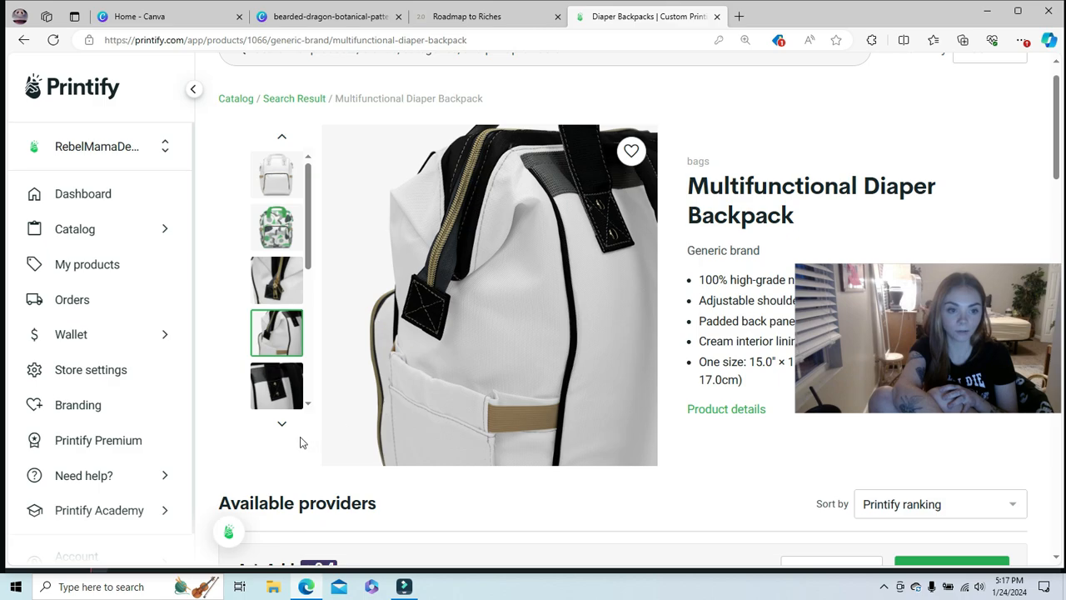
{"action": "left_click", "coordinate": [286, 406]}
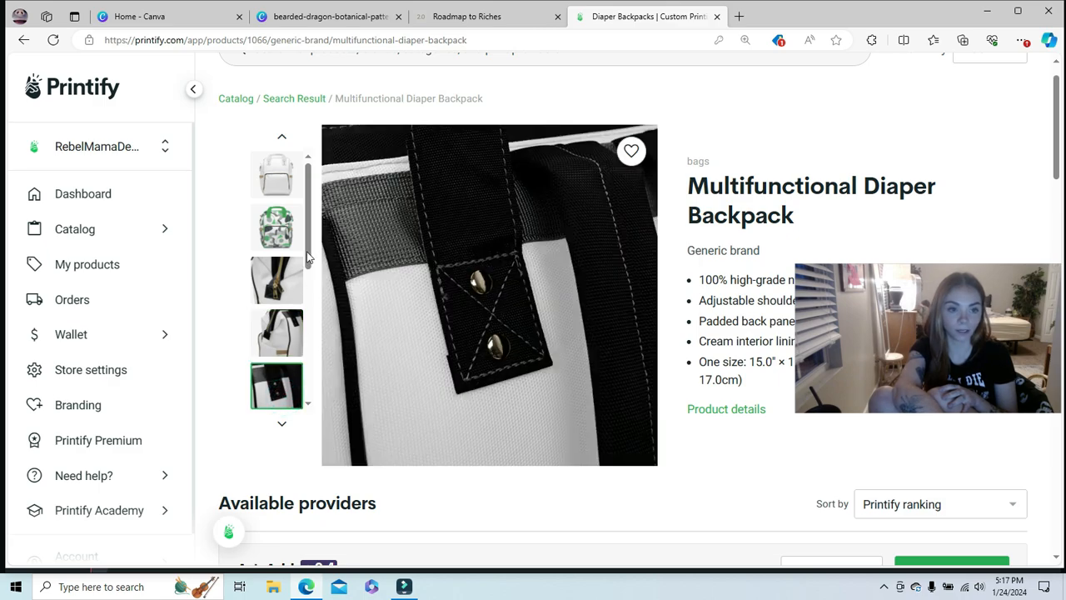
{"action": "scroll", "coordinate": [304, 263], "scroll_direction": "down", "scroll_amount": 3}
{"action": "left_click", "coordinate": [275, 283]}
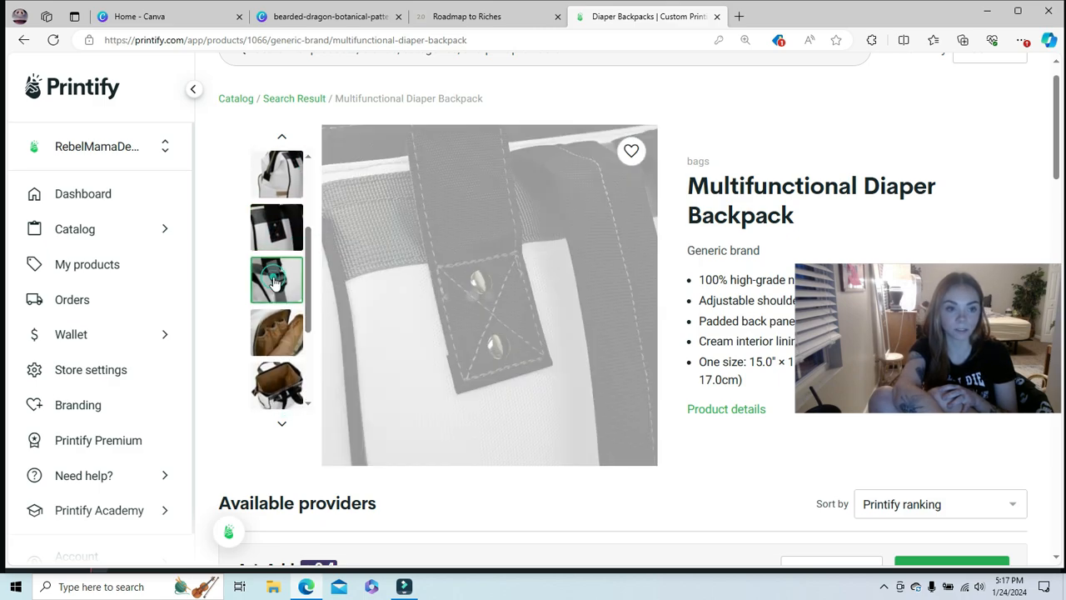
{"action": "left_click", "coordinate": [281, 341]}
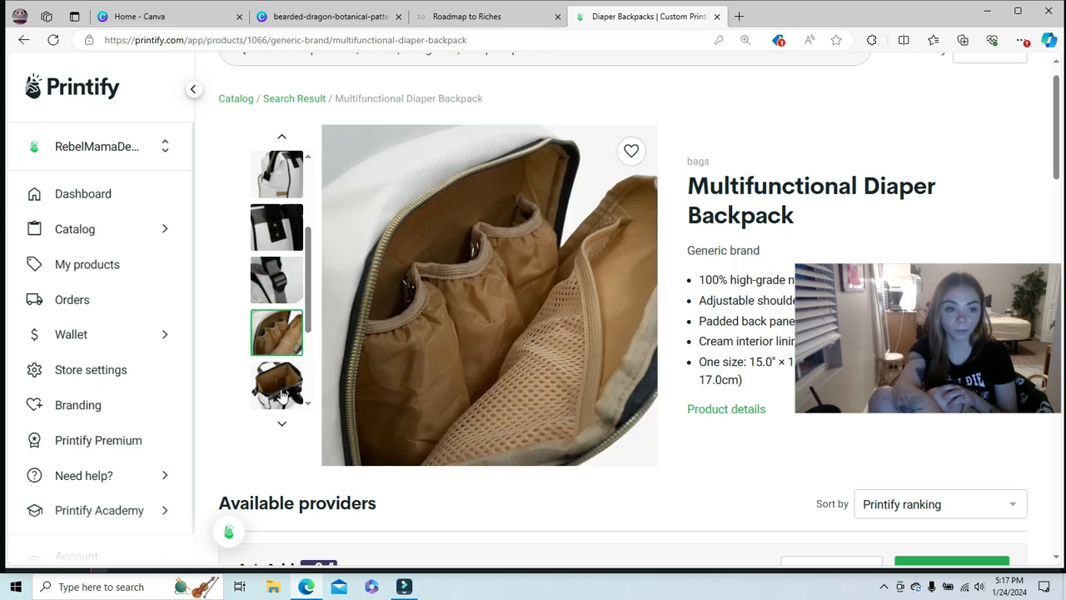
{"action": "left_click", "coordinate": [279, 390]}
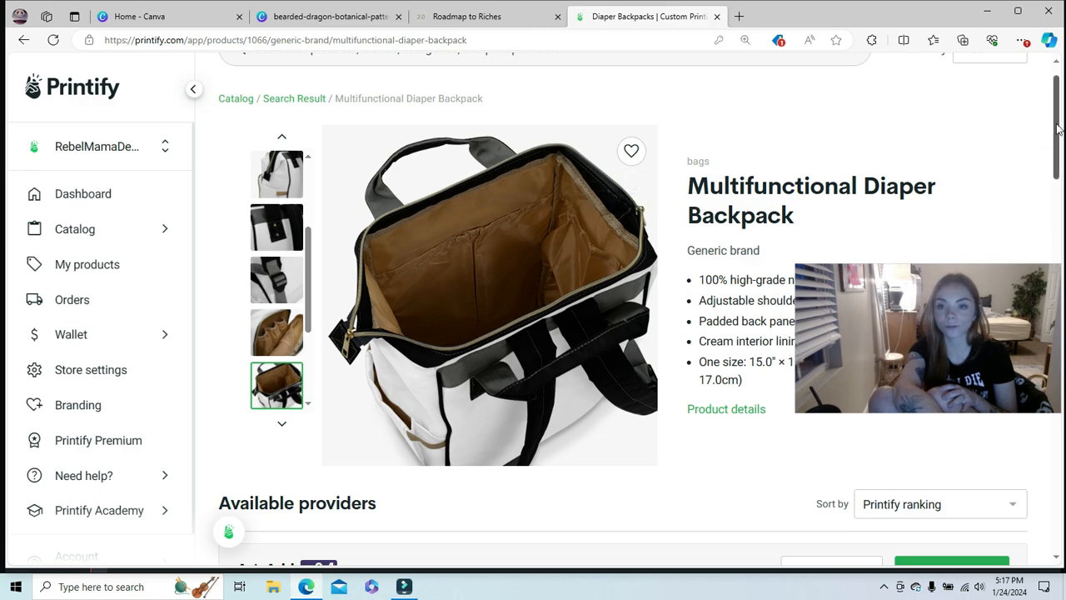
Review the diaper backpack's provider offer, covering price, shipping, production time and print area, plus its description and key features
{"action": "left_click_drag", "start_coordinate": [1058, 126], "coordinate": [1062, 209]}
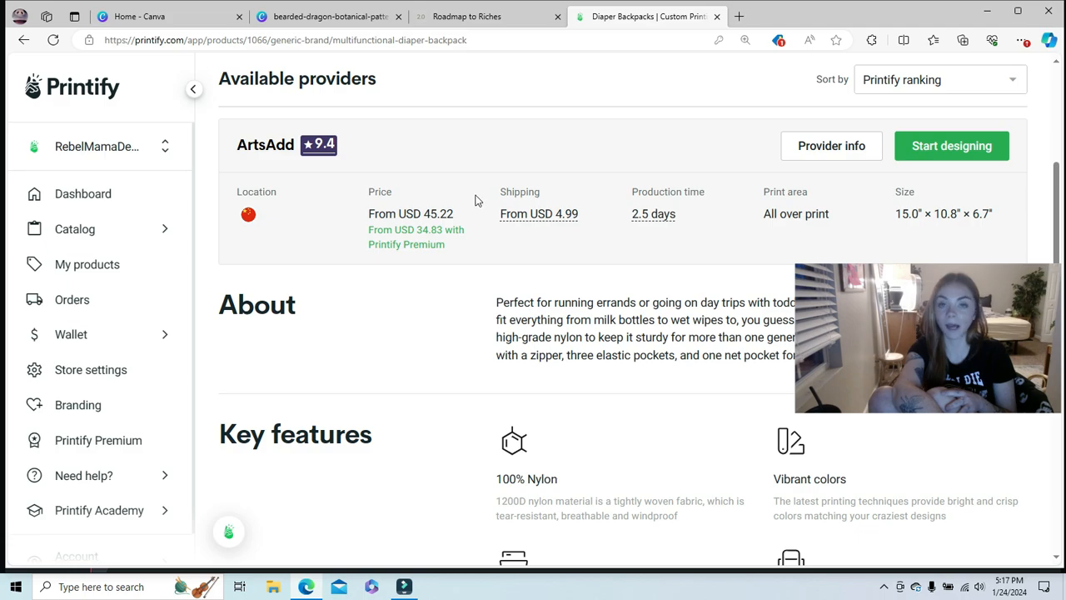
{"action": "left_click_drag", "start_coordinate": [1059, 188], "coordinate": [1058, 185]}
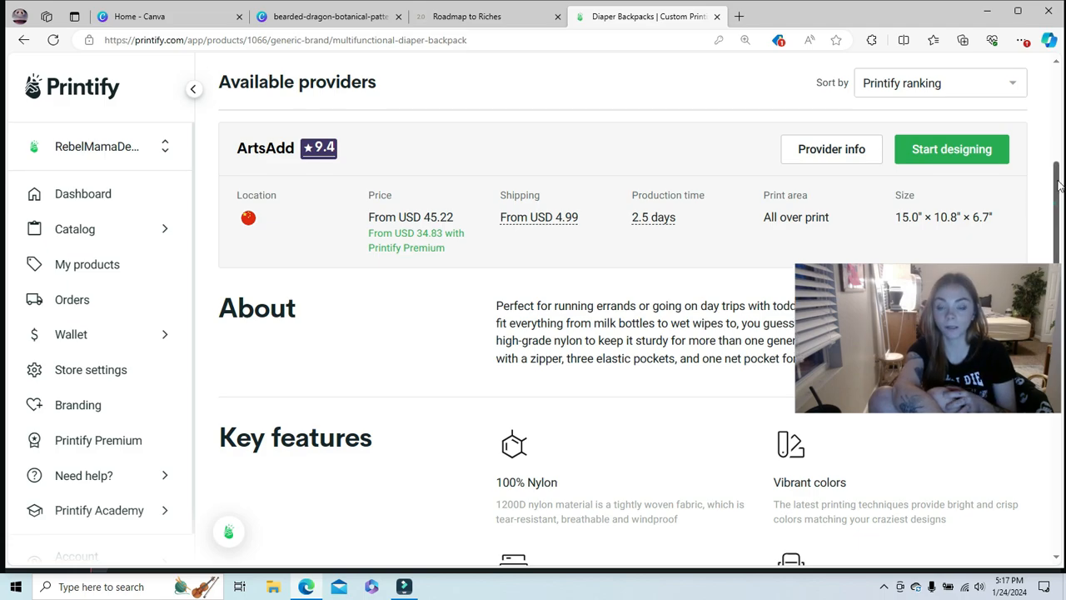
{"action": "scroll", "coordinate": [1058, 185], "scroll_direction": "up", "scroll_amount": 5}
{"action": "scroll", "coordinate": [1059, 188], "scroll_direction": "down", "scroll_amount": 3}
{"action": "scroll", "coordinate": [1060, 192], "scroll_direction": "down", "scroll_amount": 2}
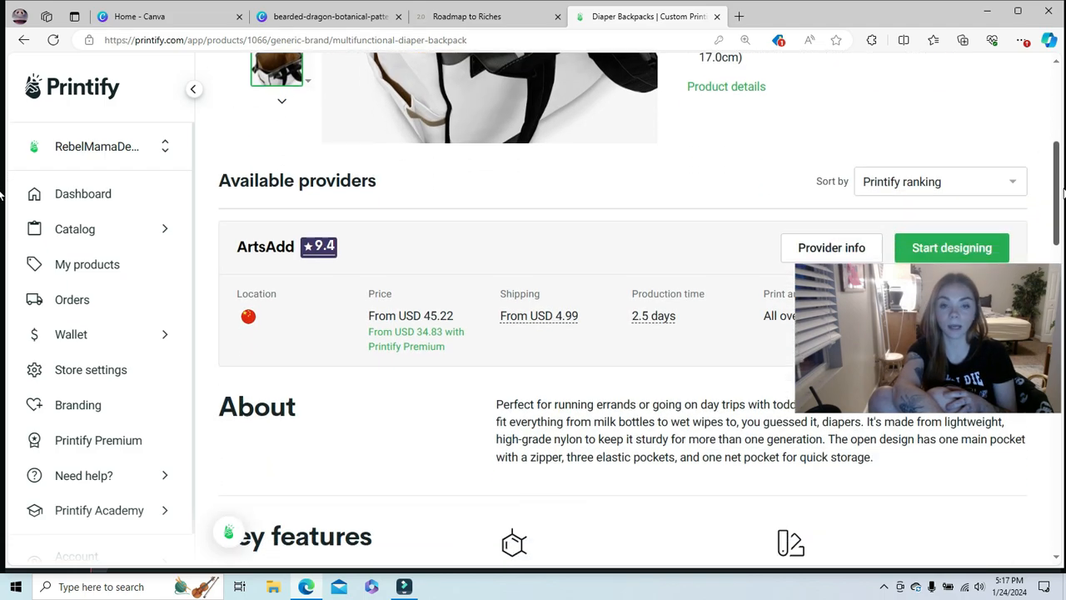
{"action": "scroll", "coordinate": [1061, 191], "scroll_direction": "down", "scroll_amount": 2}
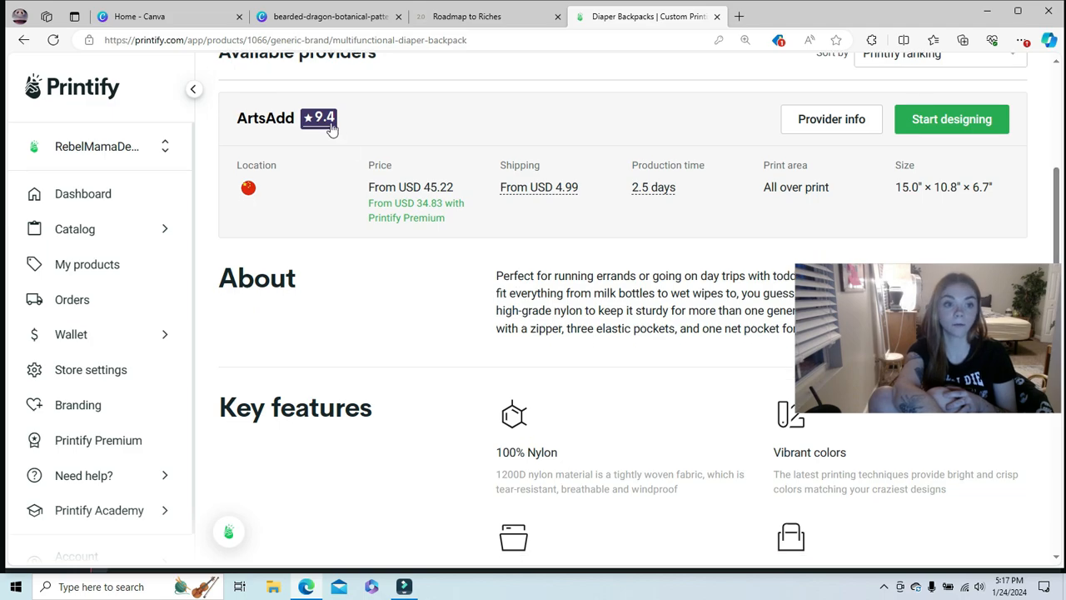
{"action": "mouse_move", "coordinate": [331, 125]}
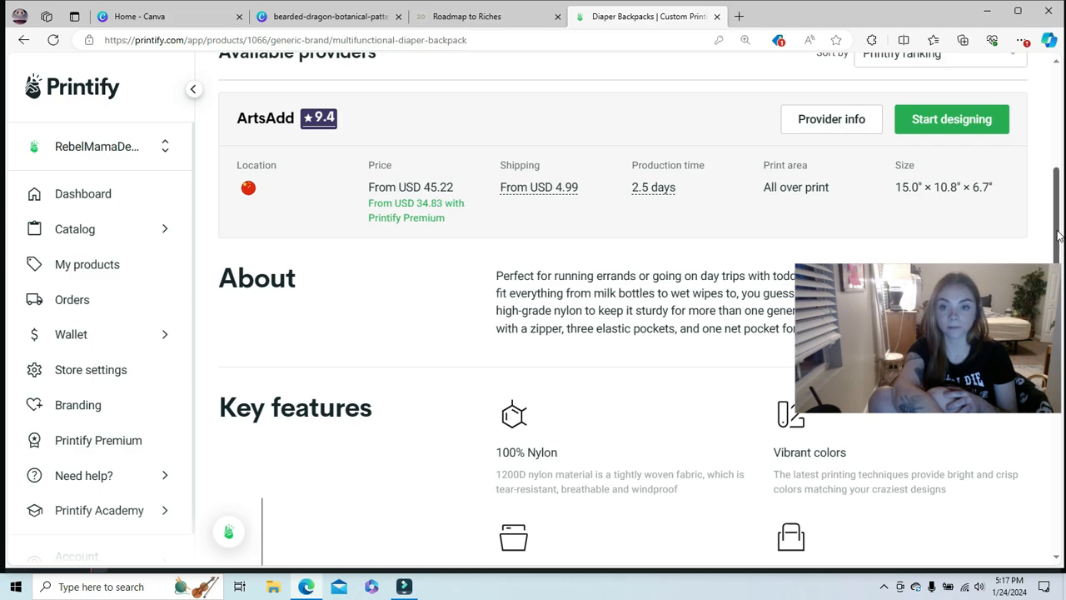
{"action": "mouse_move", "coordinate": [1058, 237]}
{"action": "left_mouse_down"}
{"action": "mouse_move", "coordinate": [1055, 136]}
{"action": "mouse_move", "coordinate": [1054, 240]}
{"action": "left_mouse_up"}
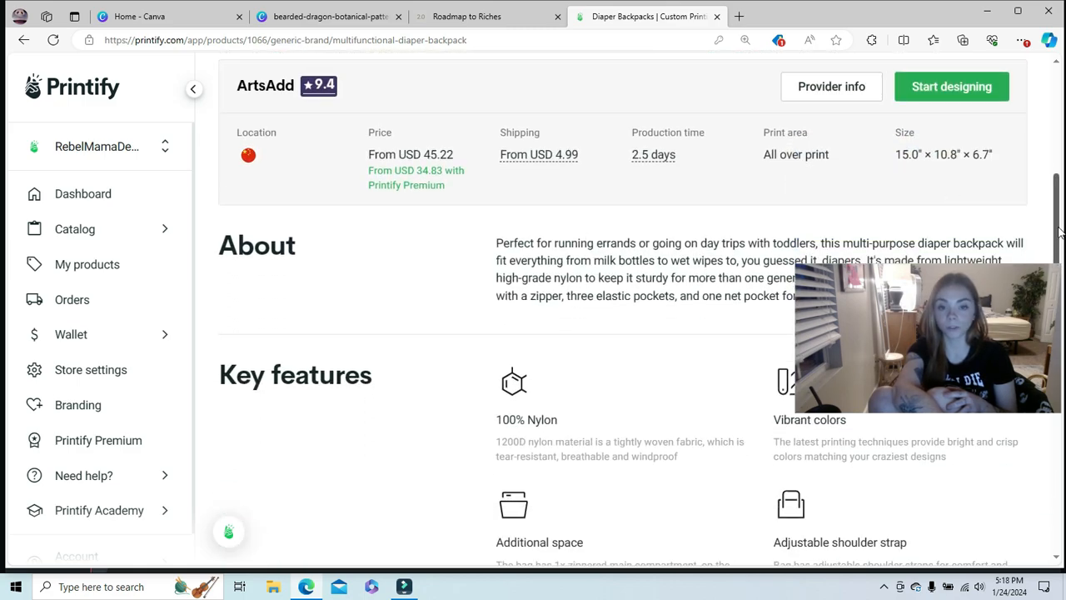
{"action": "left_click_drag", "start_coordinate": [1059, 232], "coordinate": [2, 221]}
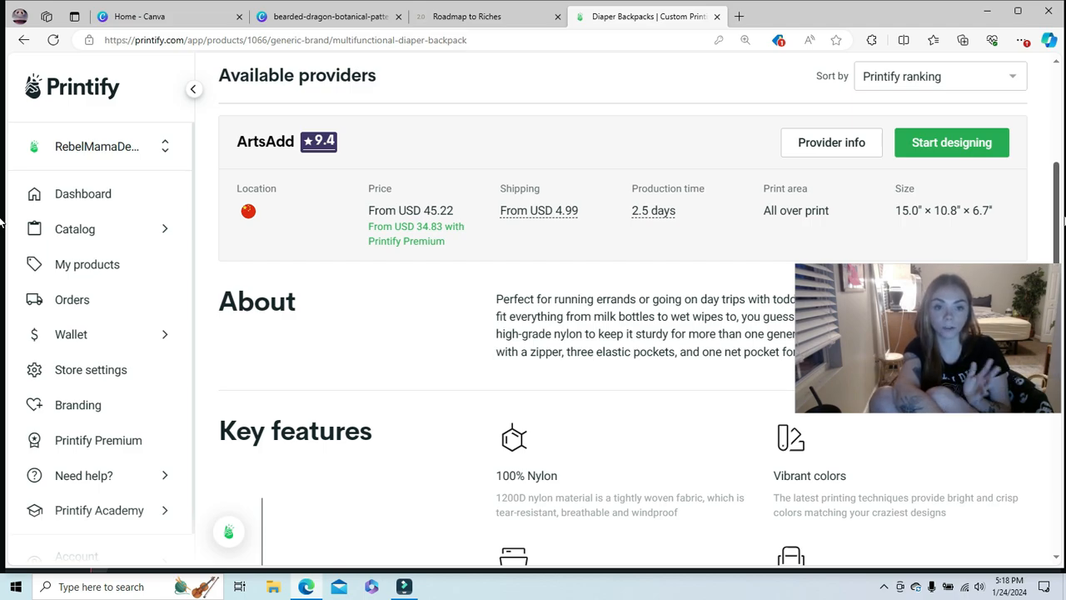
{"action": "left_click_drag", "start_coordinate": [1062, 222], "coordinate": [1061, 215]}
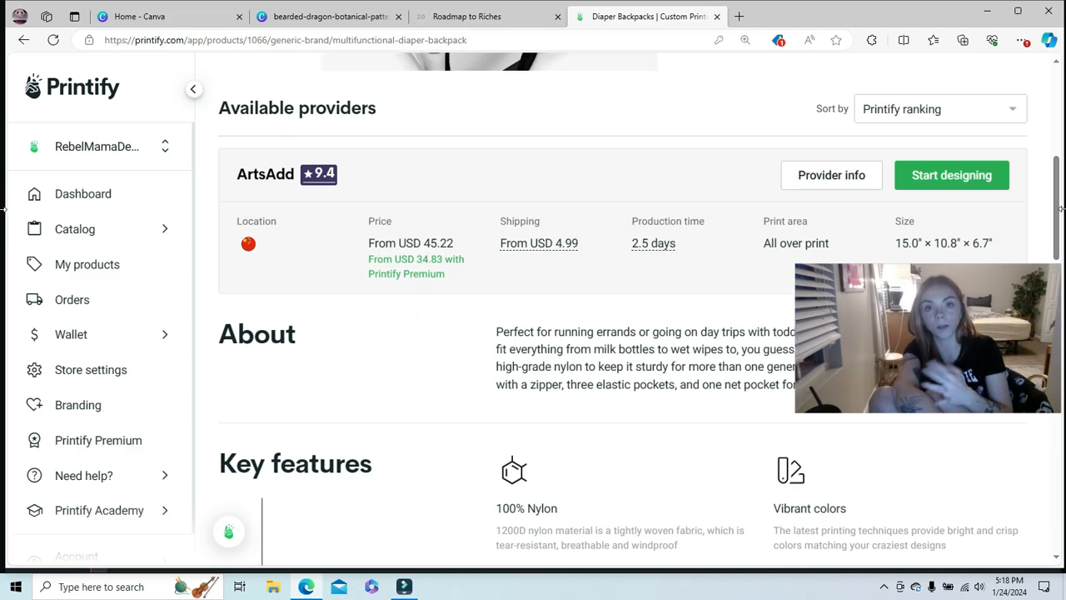
Start designing the ArtsAdd backpack and place the library's bearded dragon pattern on the front side, shrunk to about 9.47% in the upper-left corner
{"action": "left_click", "coordinate": [952, 174]}
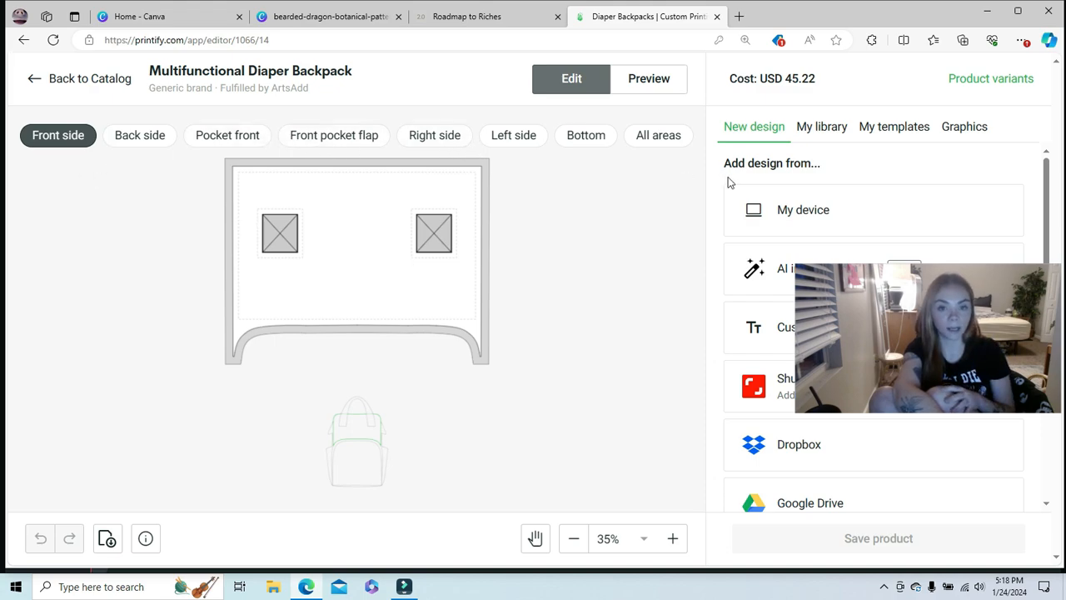
{"action": "left_click", "coordinate": [822, 126]}
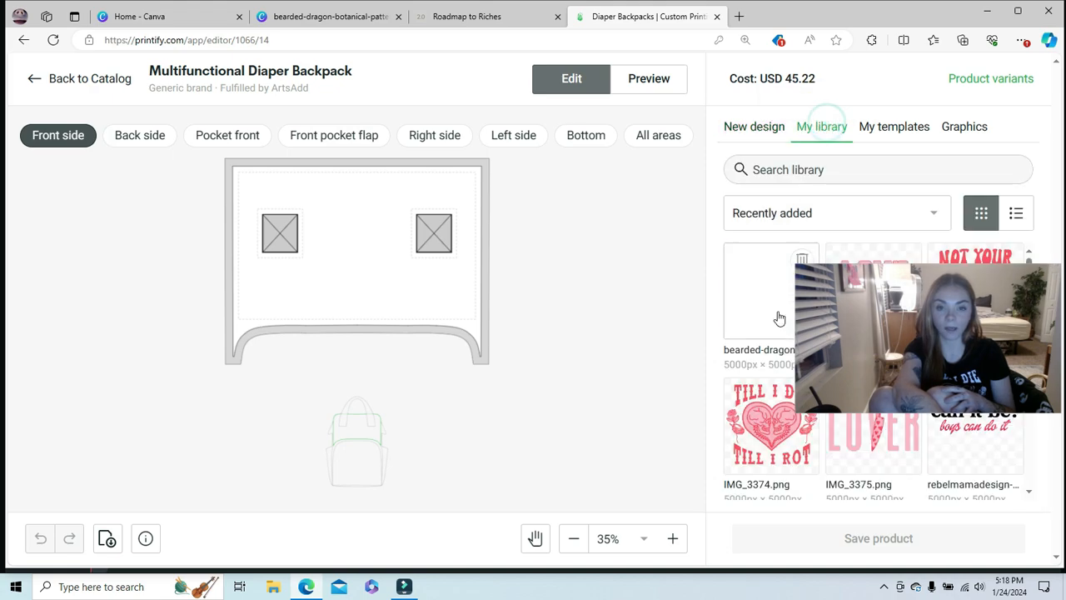
{"action": "left_click", "coordinate": [773, 305]}
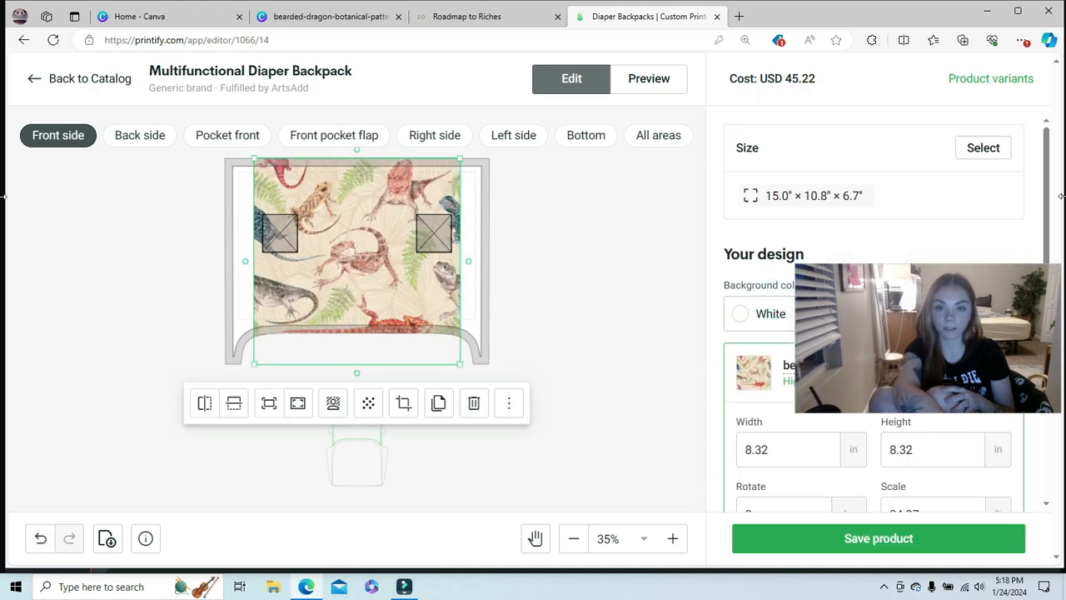
{"action": "scroll", "coordinate": [1049, 184], "scroll_direction": "down", "scroll_amount": 1}
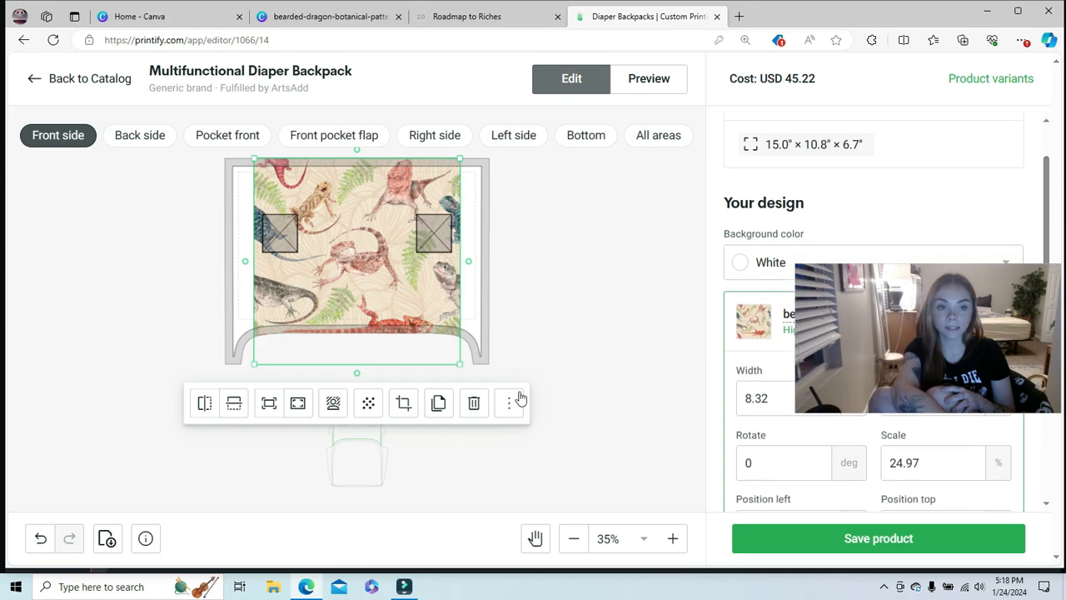
{"action": "left_click_drag", "start_coordinate": [459, 363], "coordinate": [316, 248]}
{"action": "left_click_drag", "start_coordinate": [301, 201], "coordinate": [272, 198]}
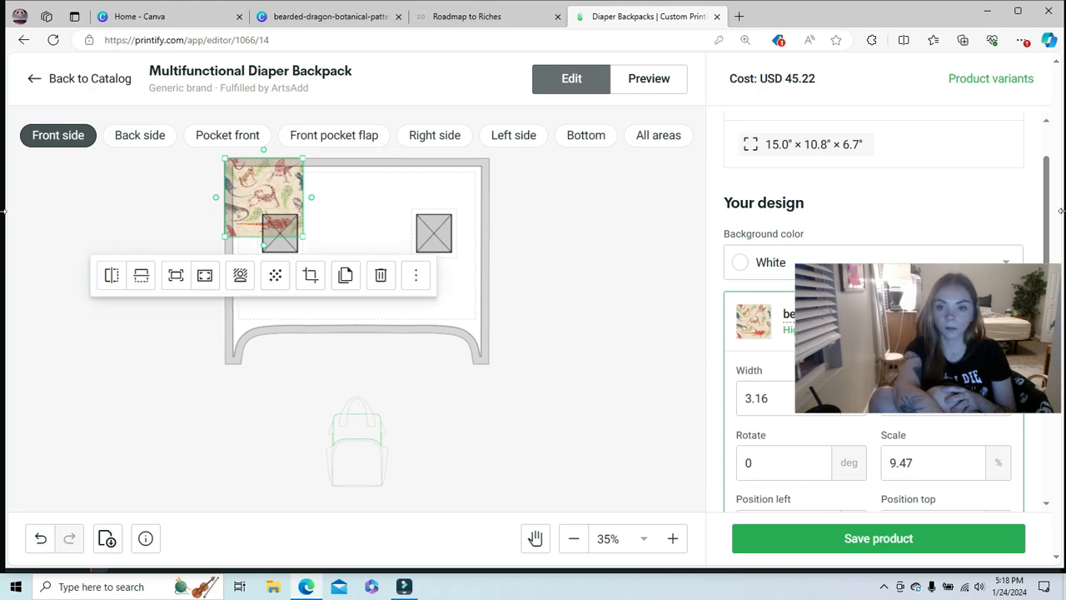
Copy the front side design's scale value and turn the design into a repeating pattern
{"action": "mouse_move", "coordinate": [1047, 284]}
{"action": "left_mouse_down"}
{"action": "mouse_move", "coordinate": [1040, 320]}
{"action": "mouse_move", "coordinate": [1028, 288]}
{"action": "left_mouse_up"}
{"action": "double_click", "coordinate": [919, 454]}
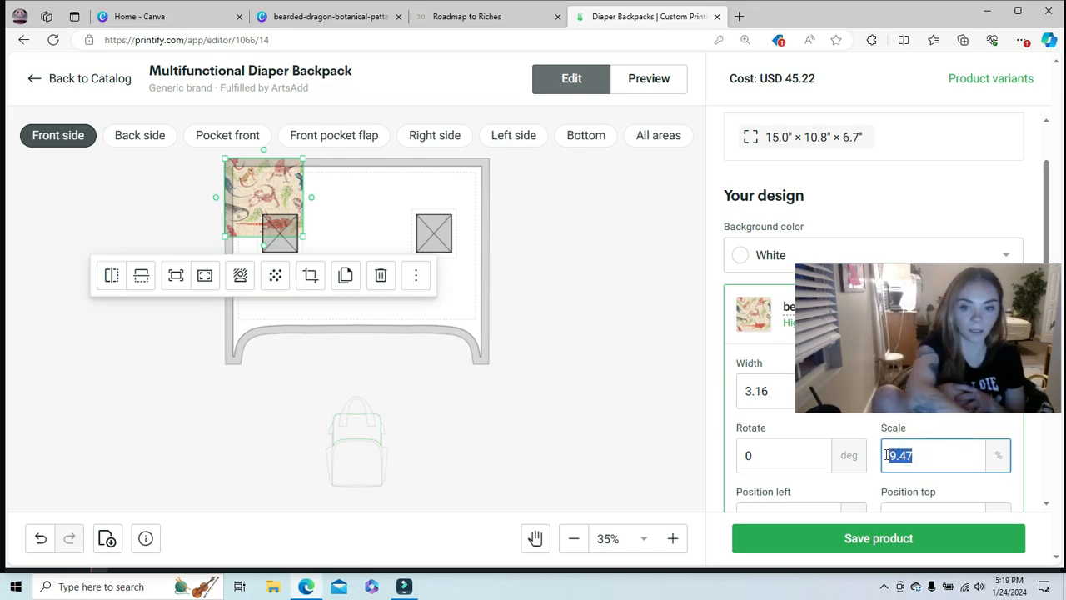
{"action": "scroll", "coordinate": [1042, 248], "scroll_direction": "down", "scroll_amount": 3}
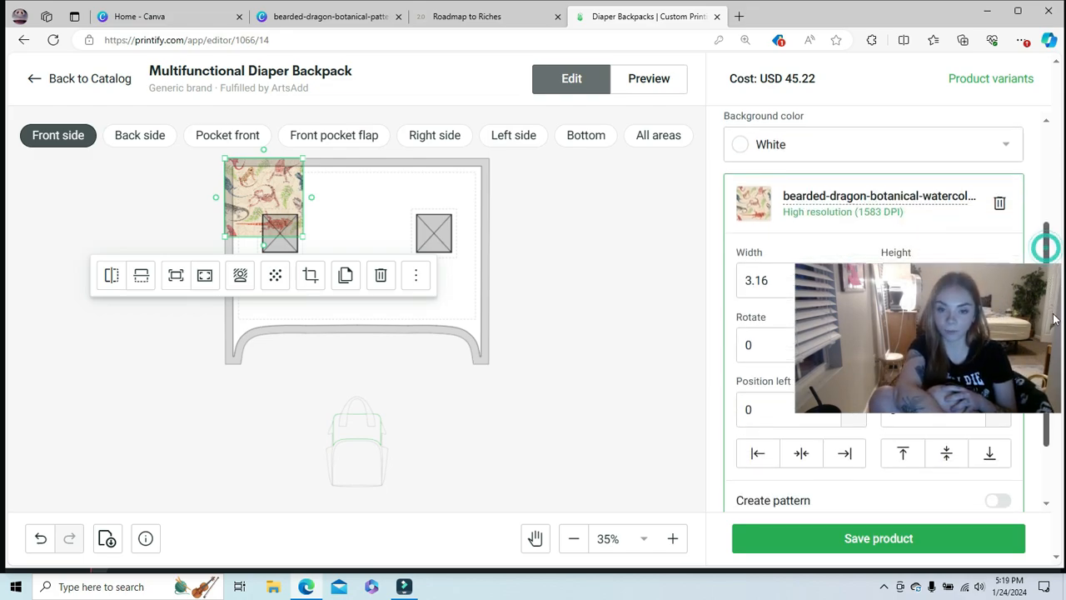
{"action": "left_click", "coordinate": [998, 466]}
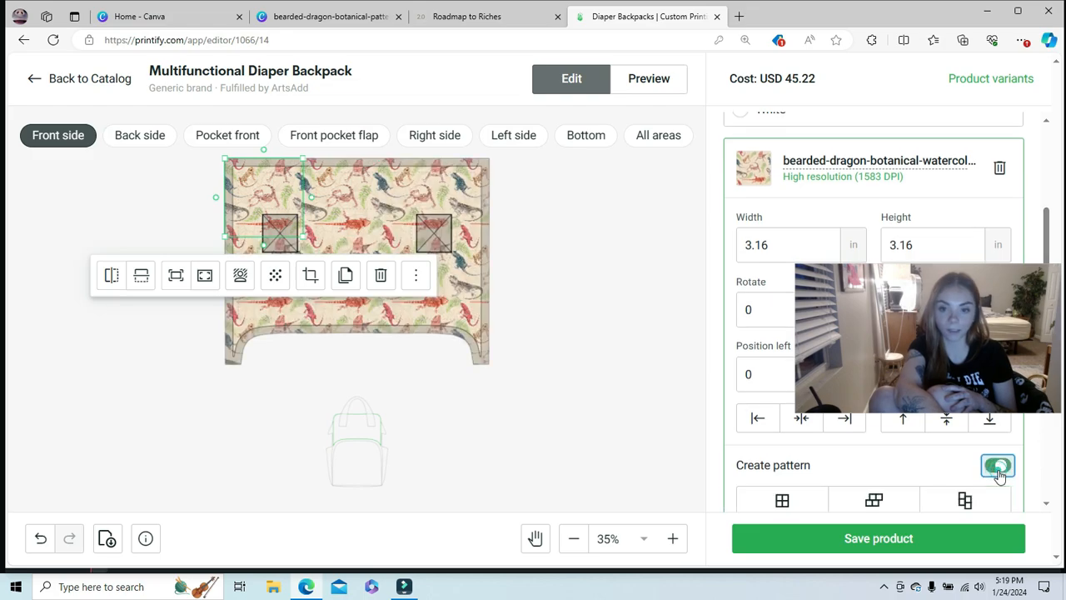
Add the bearded dragon design from the library to the backpack's back side
{"action": "left_click", "coordinate": [141, 135]}
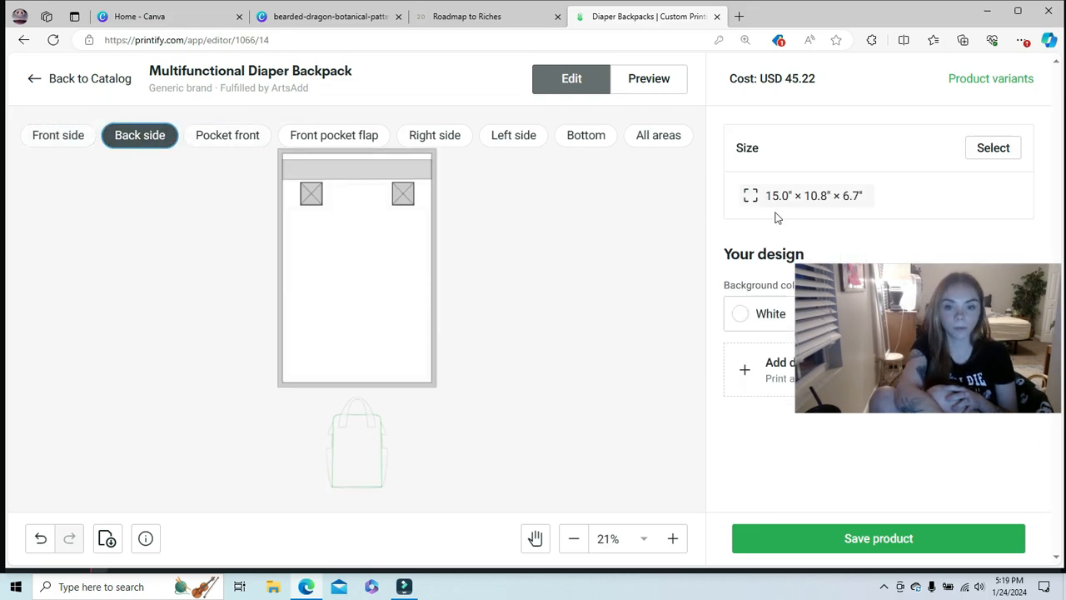
{"action": "left_click", "coordinate": [750, 362]}
{"action": "left_click", "coordinate": [821, 126]}
{"action": "left_click", "coordinate": [767, 300]}
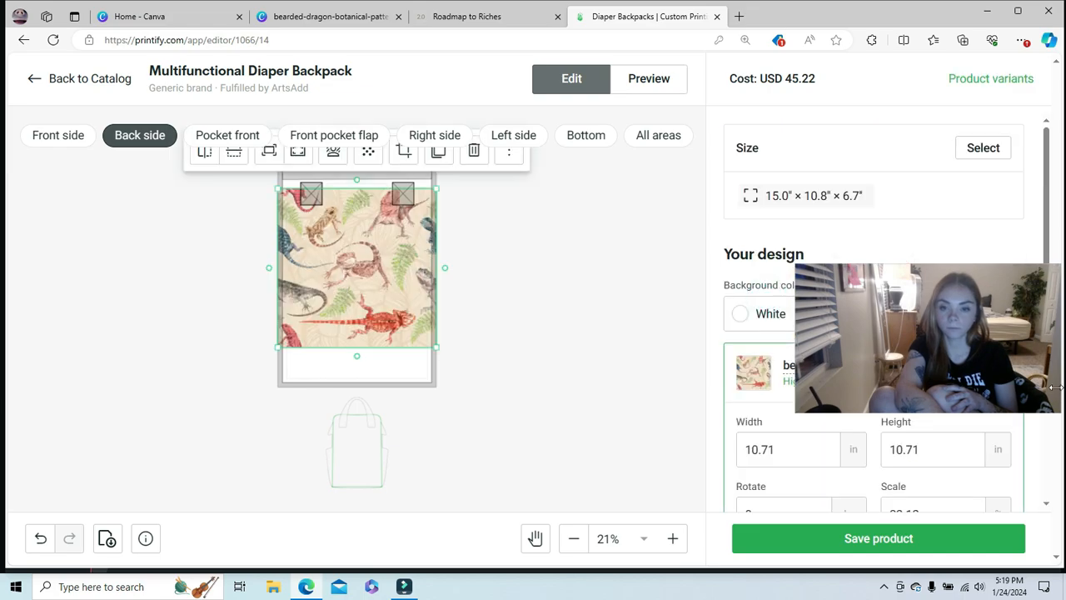
Set the back side design's scale to 9.47% and repeat it as a pattern
{"action": "scroll", "coordinate": [1040, 433], "scroll_direction": "down", "scroll_amount": 3}
{"action": "double_click", "coordinate": [915, 257]}
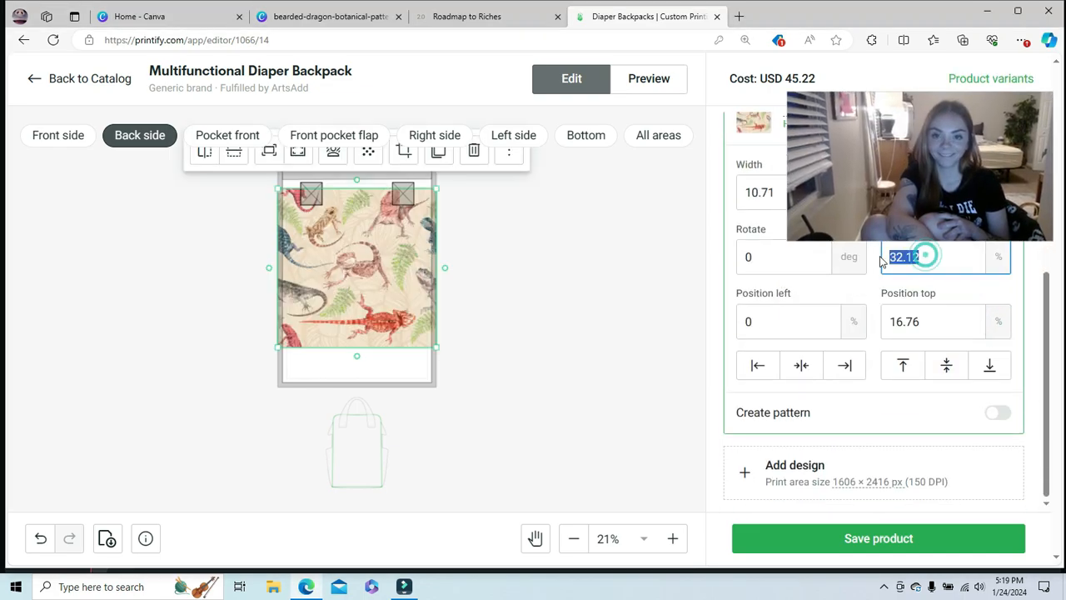
{"action": "type", "text": "9.47"}
{"action": "left_click", "coordinate": [996, 412]}
Add the bearded dragon design from the library to the pocket front
{"action": "left_click", "coordinate": [228, 135]}
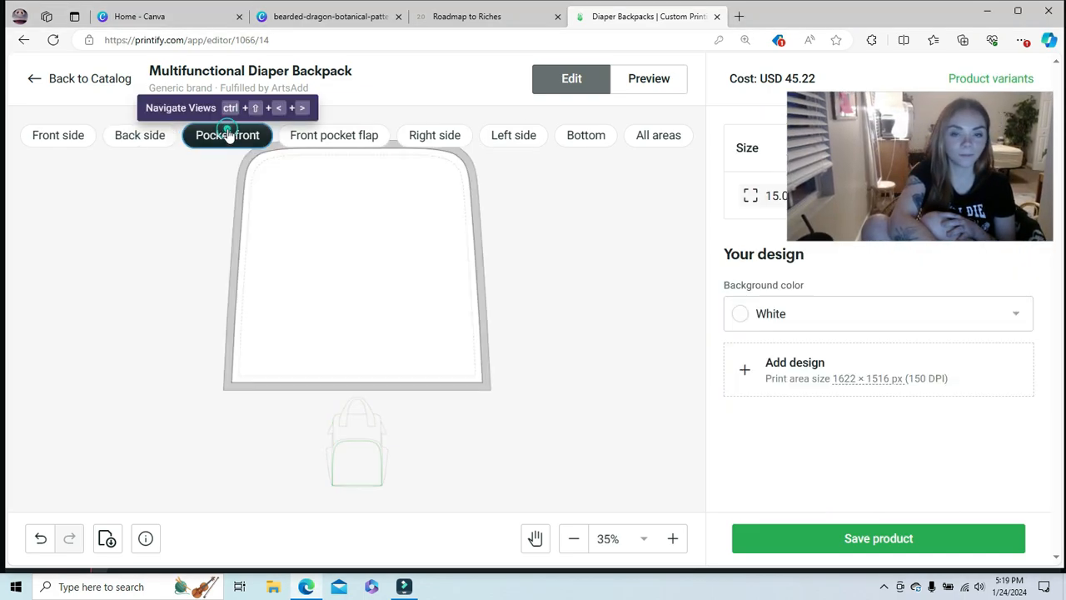
{"action": "left_click", "coordinate": [745, 372]}
{"action": "left_click", "coordinate": [854, 140]}
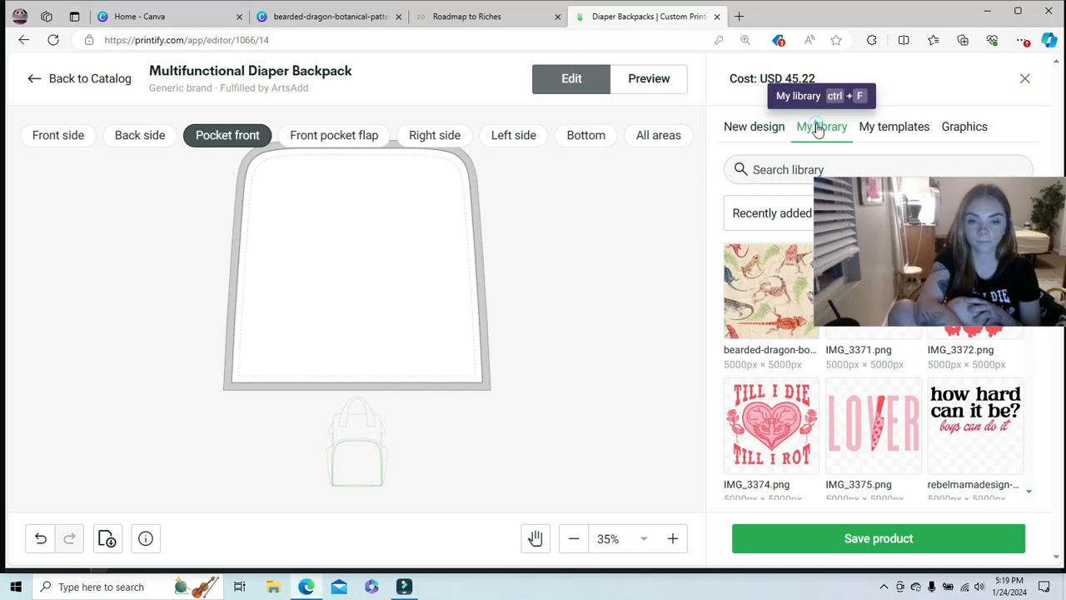
{"action": "left_click", "coordinate": [768, 281]}
Set the pocket front design's scale to 9.47% and repeat it as a pattern
{"action": "scroll", "coordinate": [1053, 451], "scroll_direction": "down", "scroll_amount": 3}
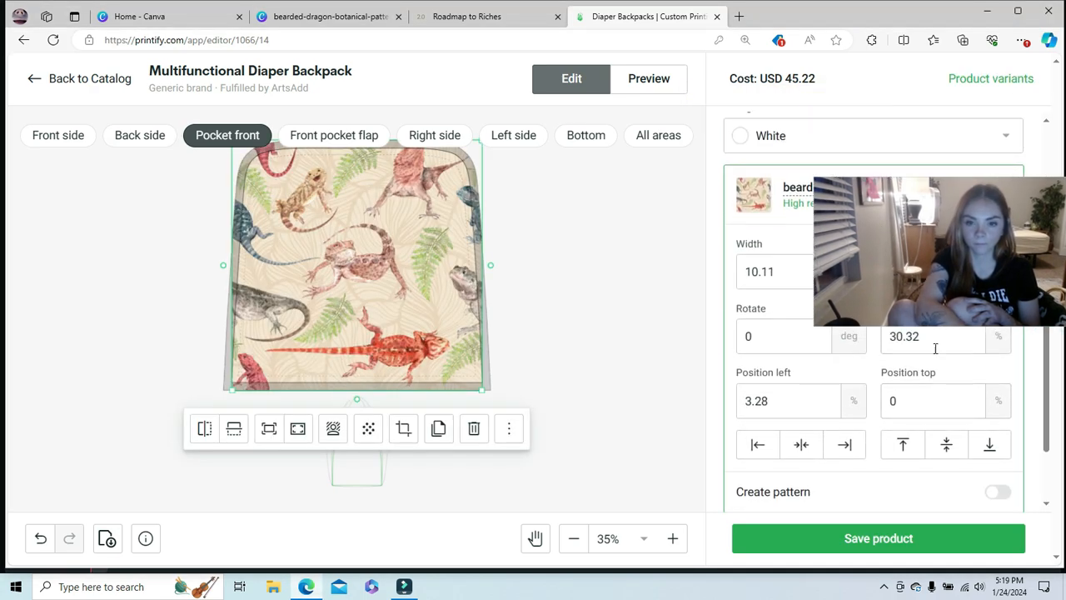
{"action": "type", "text": "9.47"}
{"action": "left_click", "coordinate": [996, 491]}
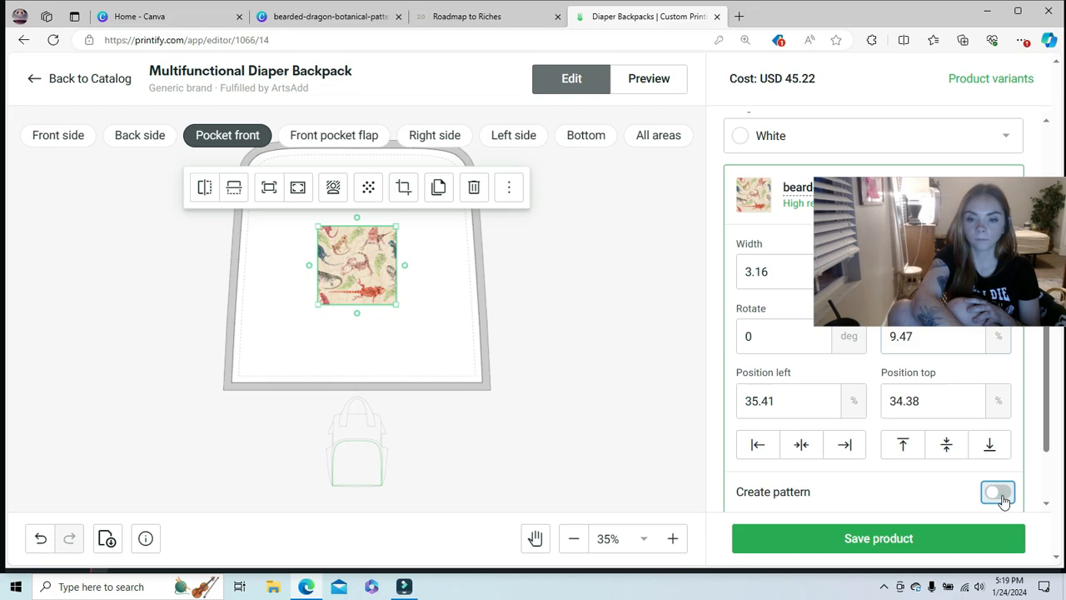
Add the bearded dragon design from the library to the front pocket flap
{"action": "left_click", "coordinate": [331, 140]}
{"action": "left_click", "coordinate": [737, 374]}
{"action": "left_click", "coordinate": [821, 125]}
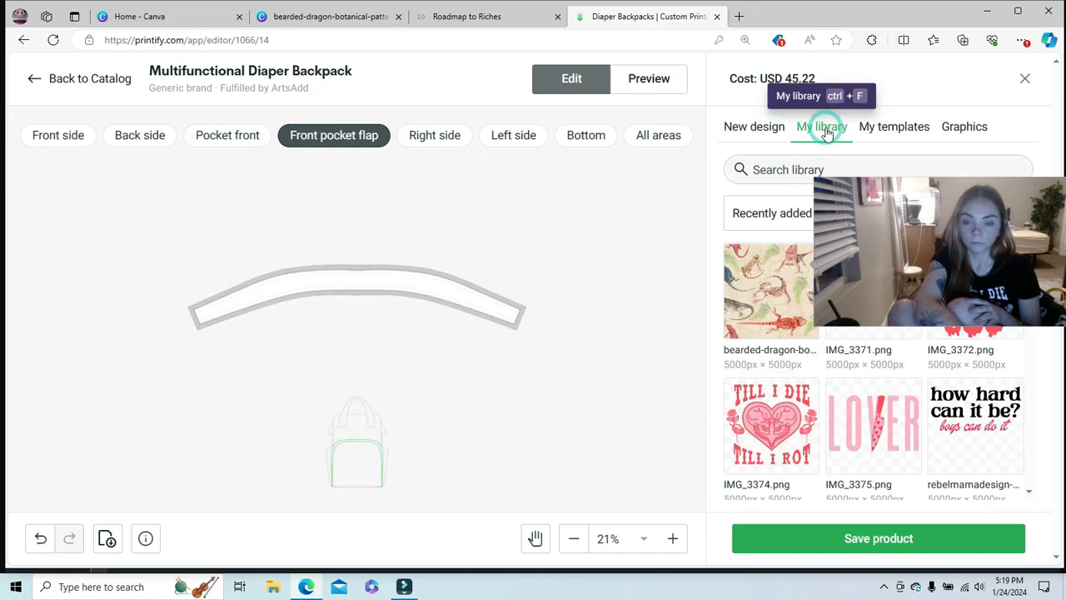
{"action": "left_click", "coordinate": [769, 283]}
Set the front pocket flap design's scale to 9.47% and repeat it as a pattern
{"action": "scroll", "coordinate": [869, 405], "scroll_direction": "down", "scroll_amount": 3}
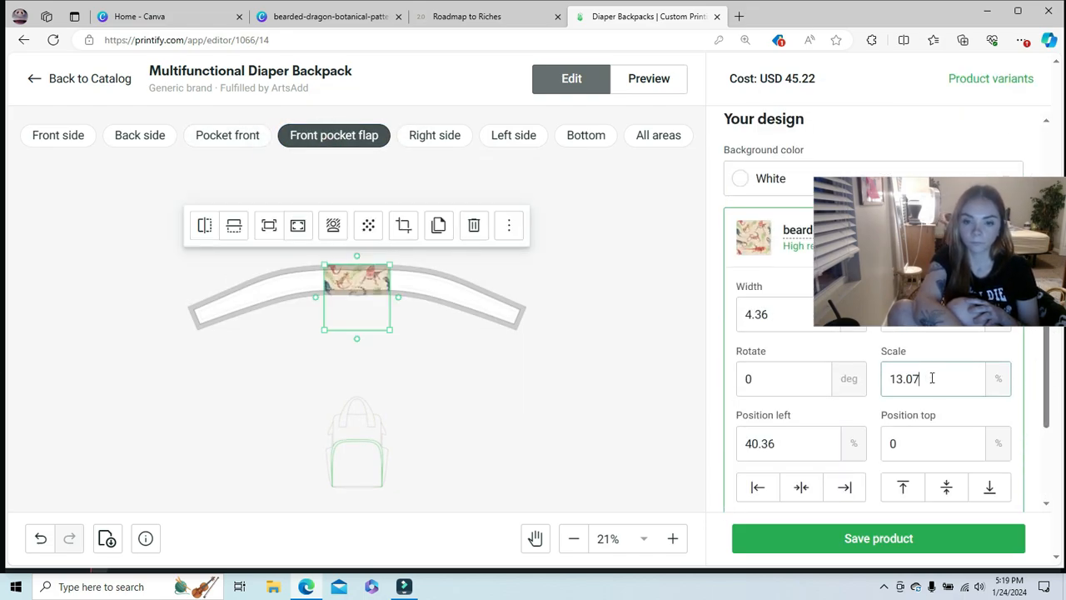
{"action": "left_click_drag", "start_coordinate": [930, 379], "coordinate": [866, 383]}
{"action": "type", "text": "9.47"}
{"action": "scroll", "coordinate": [866, 383], "scroll_direction": "down", "scroll_amount": 2}
{"action": "left_click", "coordinate": [997, 433]}
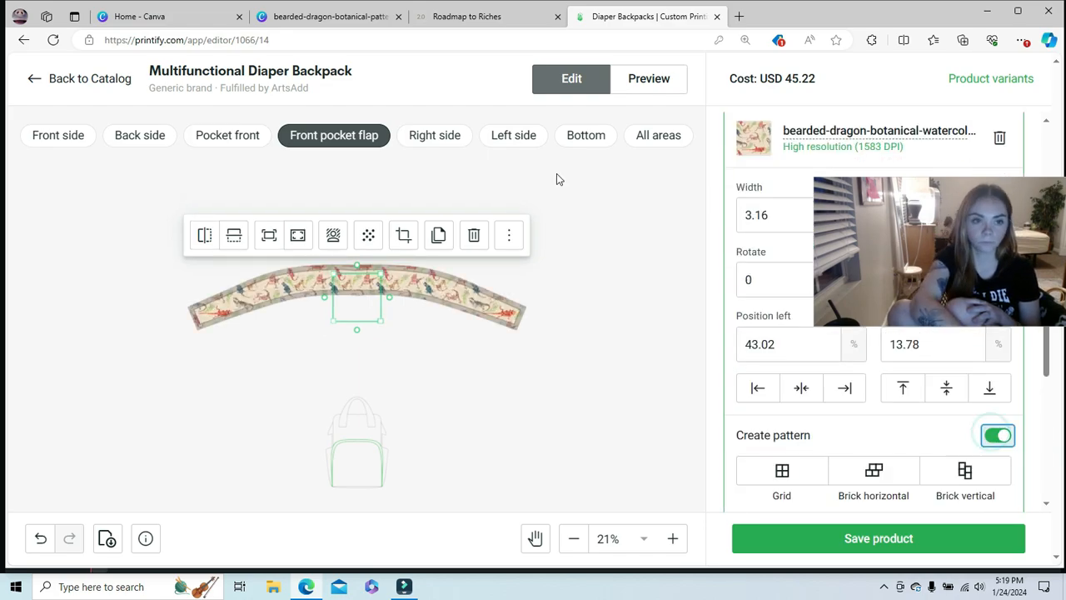
Add the bearded dragon design from the library to the backpack's right side
{"action": "left_click", "coordinate": [435, 137]}
{"action": "left_click", "coordinate": [744, 372]}
{"action": "left_click", "coordinate": [821, 126]}
{"action": "left_click", "coordinate": [769, 279]}
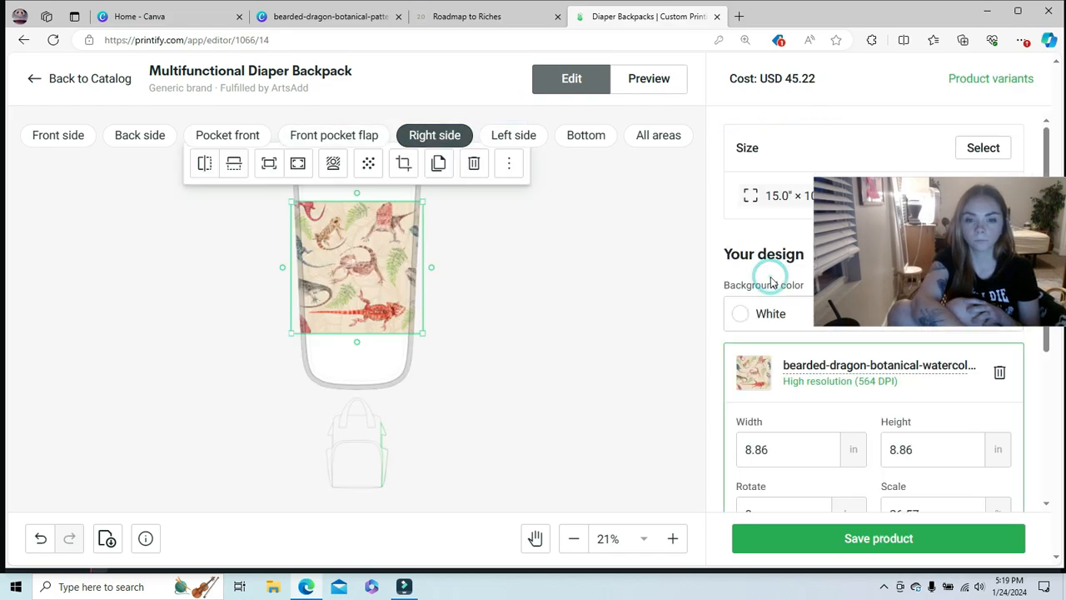
Set the right side design's scale to 9.47% and repeat it as a pattern
{"action": "scroll", "coordinate": [1047, 353], "scroll_direction": "down", "scroll_amount": 3}
{"action": "double_click", "coordinate": [935, 392]}
{"action": "type", "text": "9.47"}
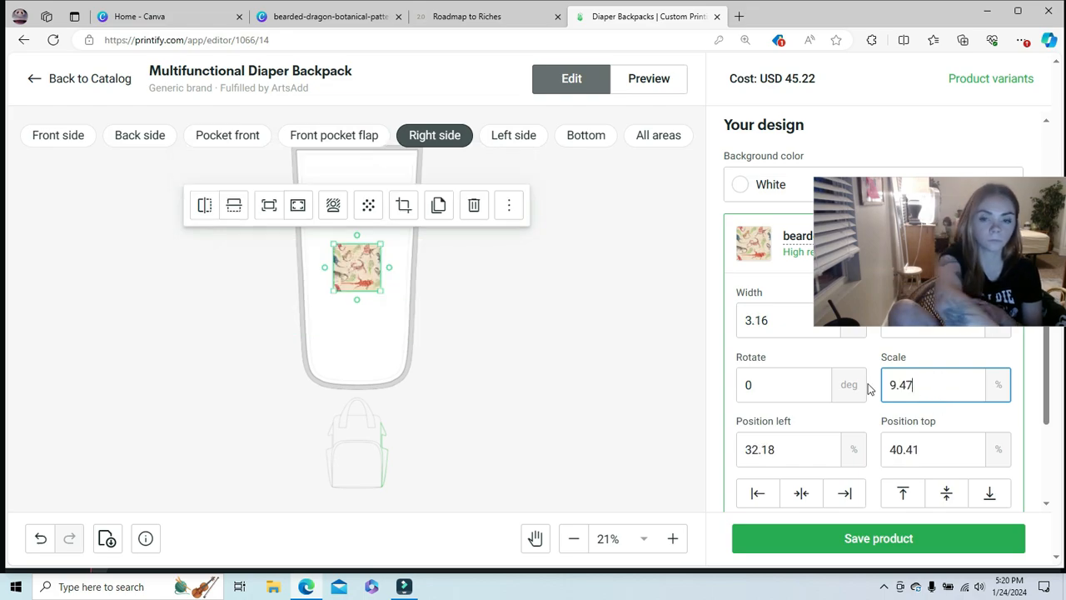
{"action": "scroll", "coordinate": [1048, 378], "scroll_direction": "down", "scroll_amount": 3}
{"action": "left_click", "coordinate": [997, 412]}
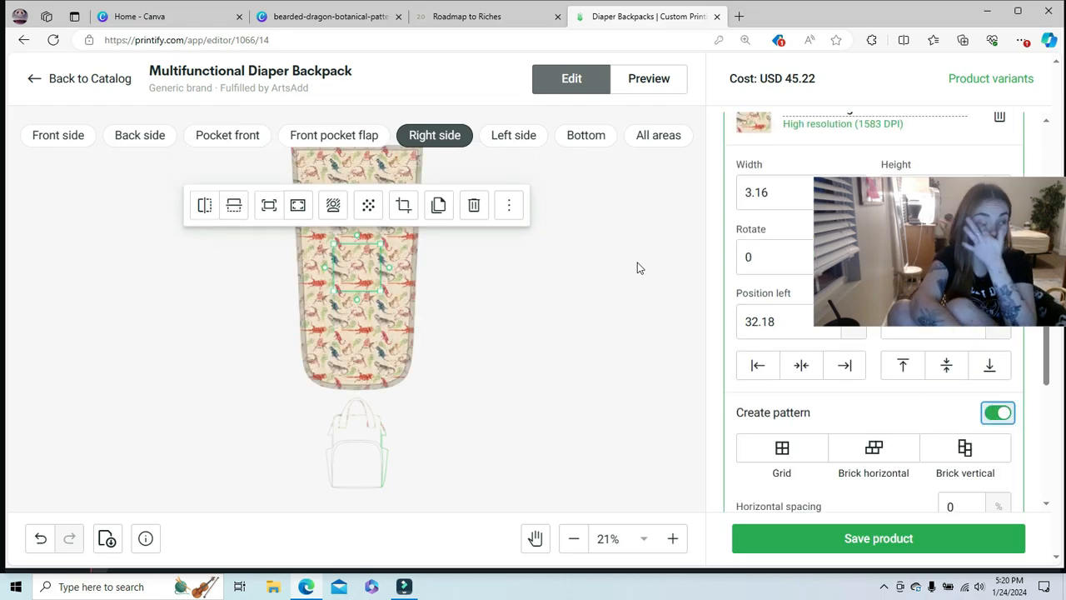
Add the bearded dragon design from the library to the backpack's left side
{"action": "left_click", "coordinate": [514, 135]}
{"action": "left_click", "coordinate": [737, 380]}
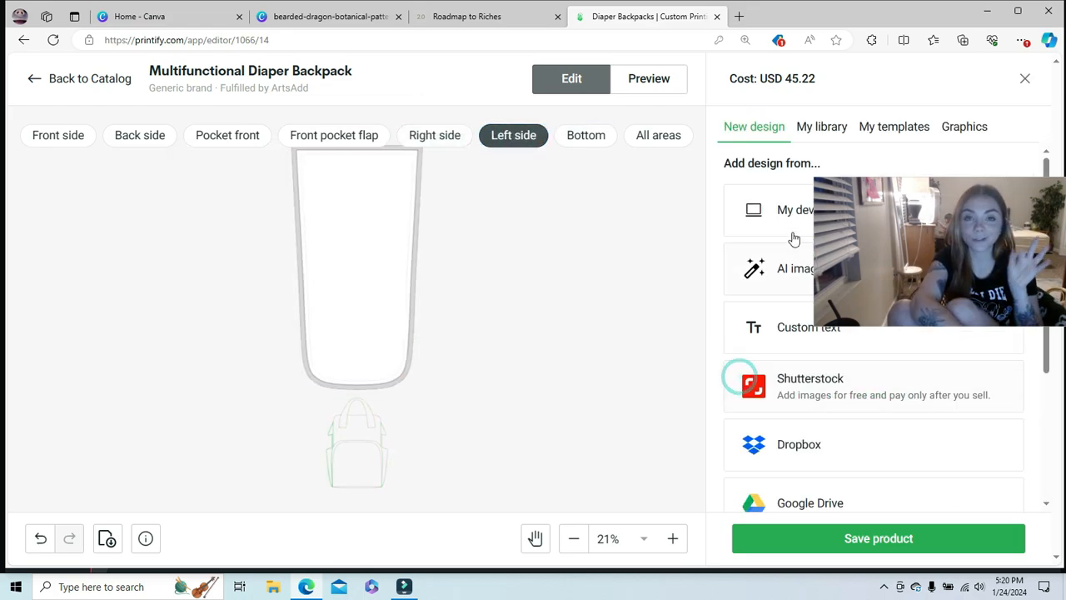
{"action": "left_click", "coordinate": [820, 126]}
{"action": "left_click", "coordinate": [766, 290]}
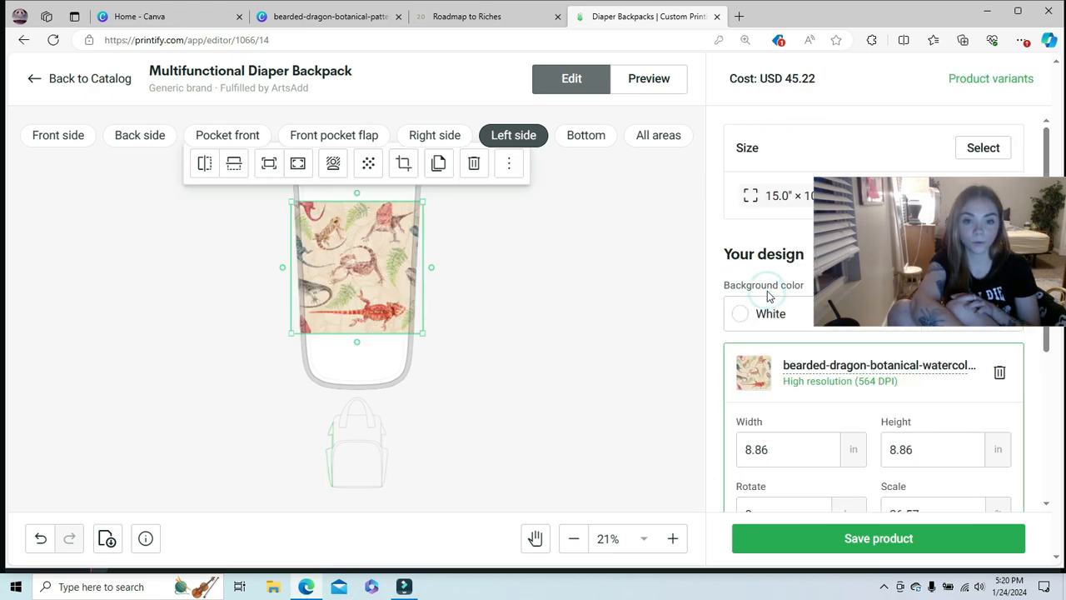
Set the left side design's scale to 9.47% and repeat it as a pattern
{"action": "scroll", "coordinate": [1005, 404], "scroll_direction": "down", "scroll_amount": 3}
{"action": "double_click", "coordinate": [916, 339]}
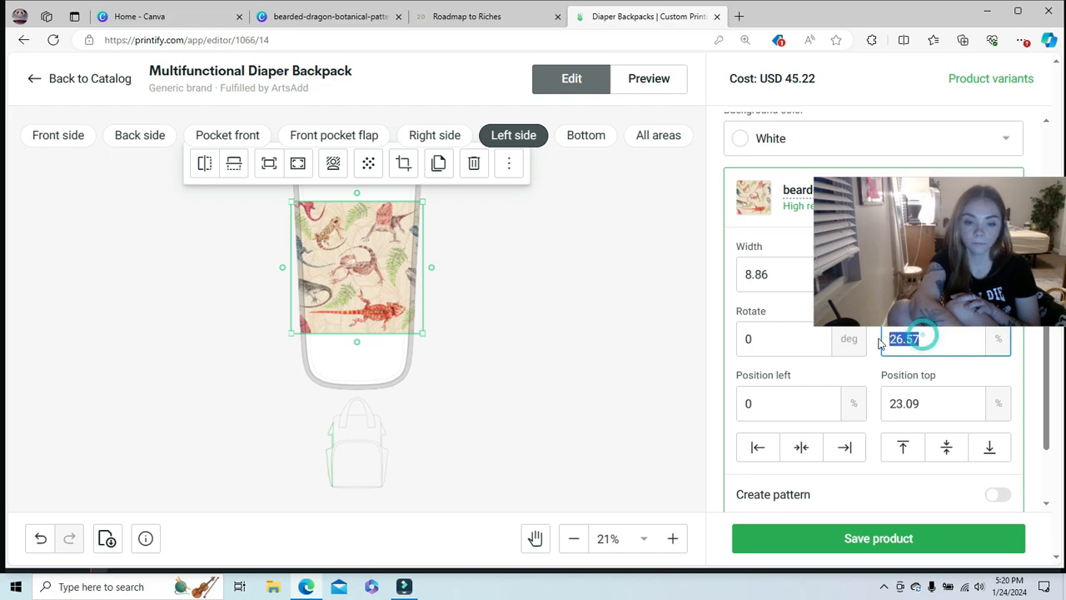
{"action": "type", "text": "9.47"}
{"action": "left_click", "coordinate": [997, 495]}
Add the bearded dragon design from the library to the backpack's bottom
{"action": "left_click", "coordinate": [586, 135]}
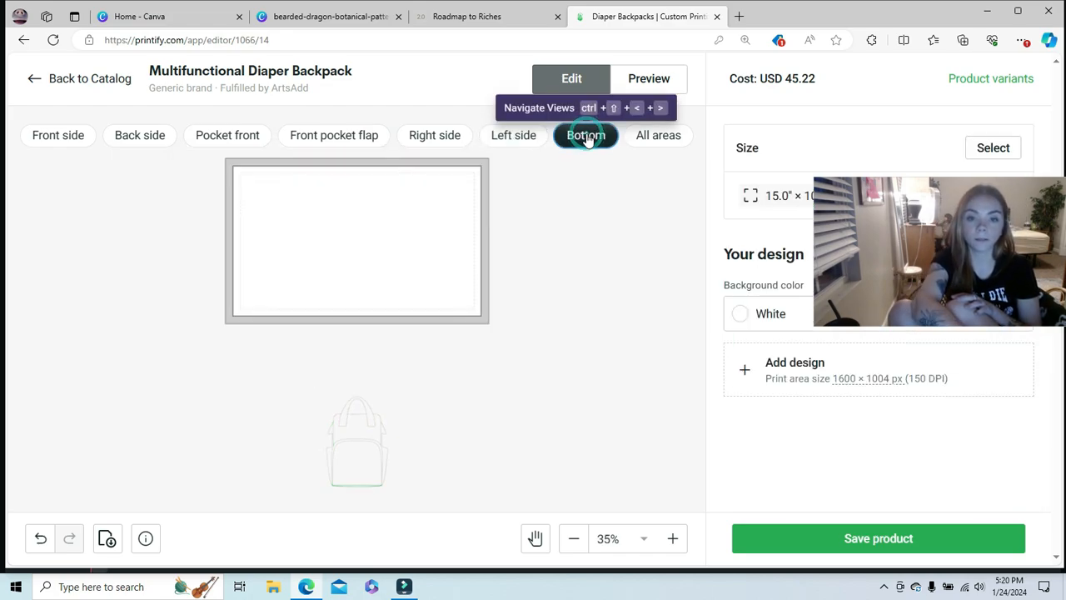
{"action": "left_click", "coordinate": [747, 367]}
{"action": "left_click", "coordinate": [823, 127]}
{"action": "left_click", "coordinate": [756, 288]}
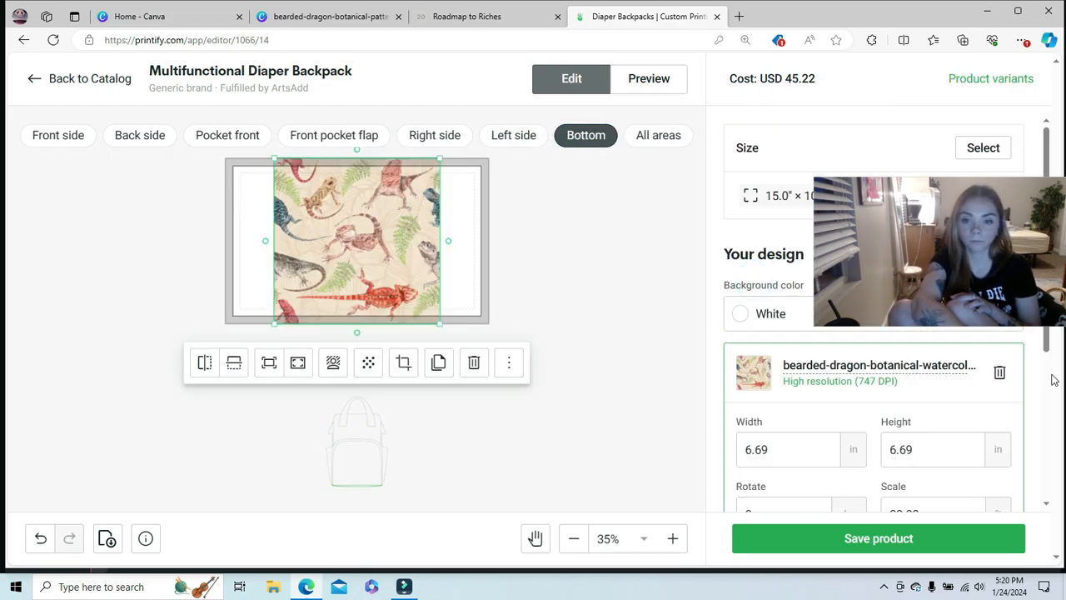
Set the bottom design's scale to 9.47% and repeat it as a pattern
{"action": "scroll", "coordinate": [916, 349], "scroll_direction": "down", "scroll_amount": 3}
{"action": "left_click_drag", "start_coordinate": [925, 355], "coordinate": [872, 361]}
{"action": "type", "text": "9.47"}
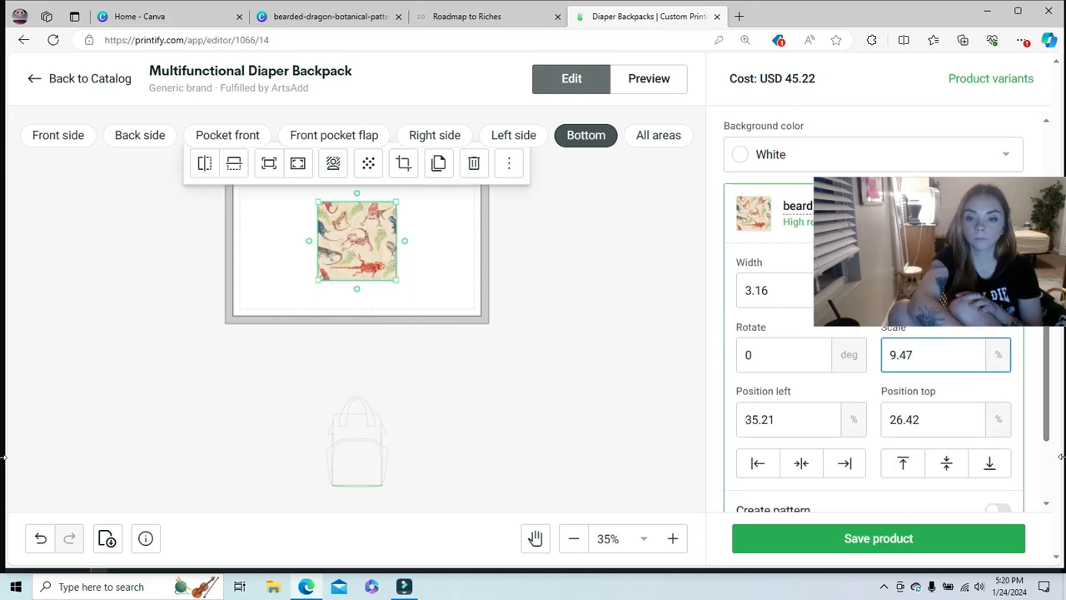
{"action": "left_click", "coordinate": [996, 507]}
Preview the patterned backpack mockup from the front
{"action": "left_click", "coordinate": [653, 87]}
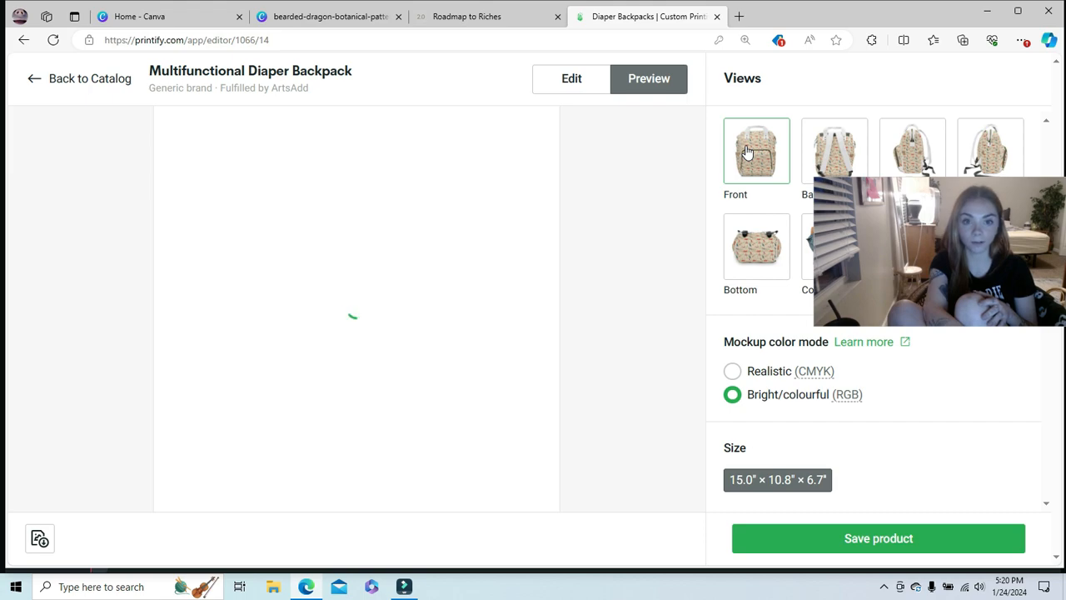
{"action": "left_click", "coordinate": [747, 147]}
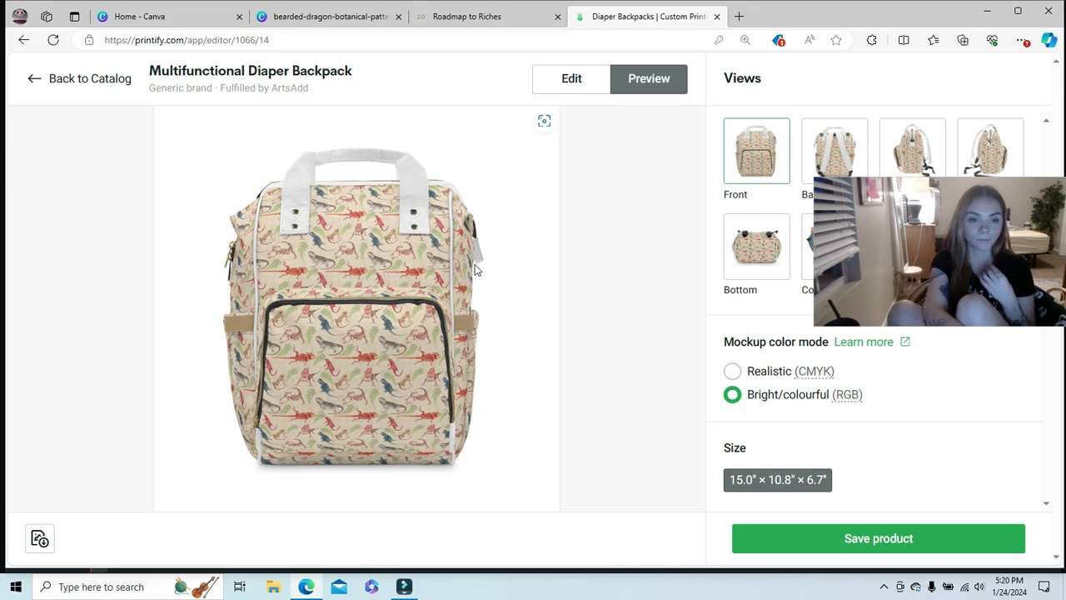
Set the backpack's background color to Grey and preview the mockup
{"action": "left_click", "coordinate": [571, 81]}
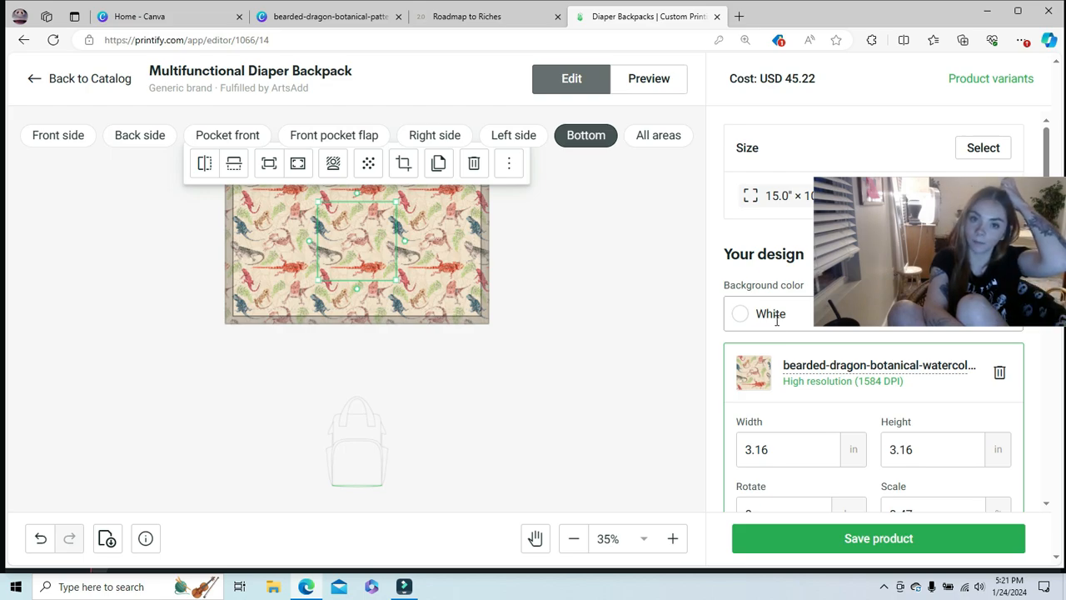
{"action": "left_click", "coordinate": [776, 320]}
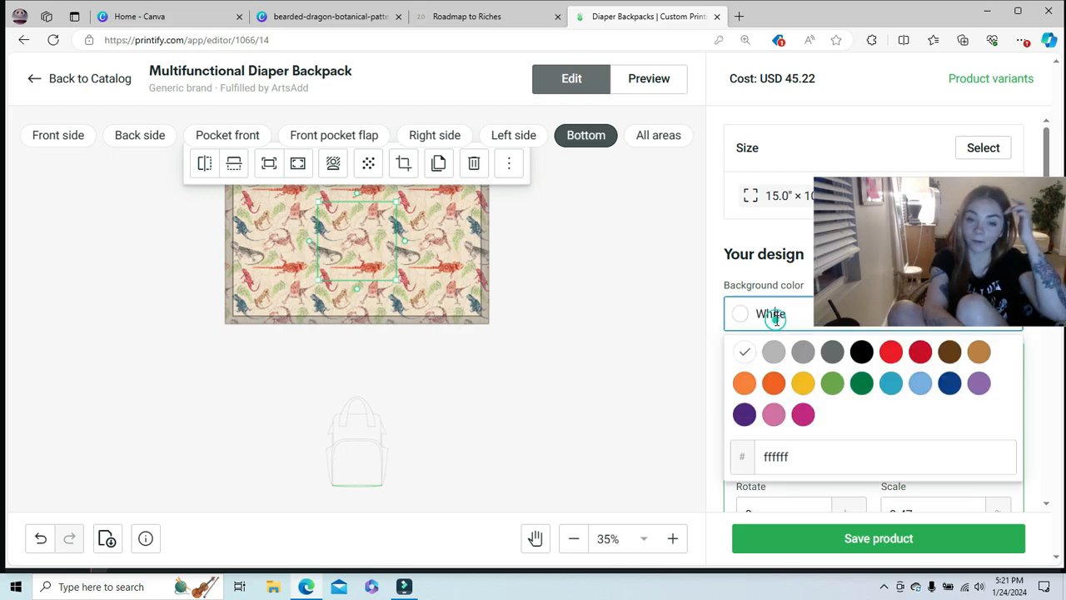
{"action": "left_click", "coordinate": [801, 358]}
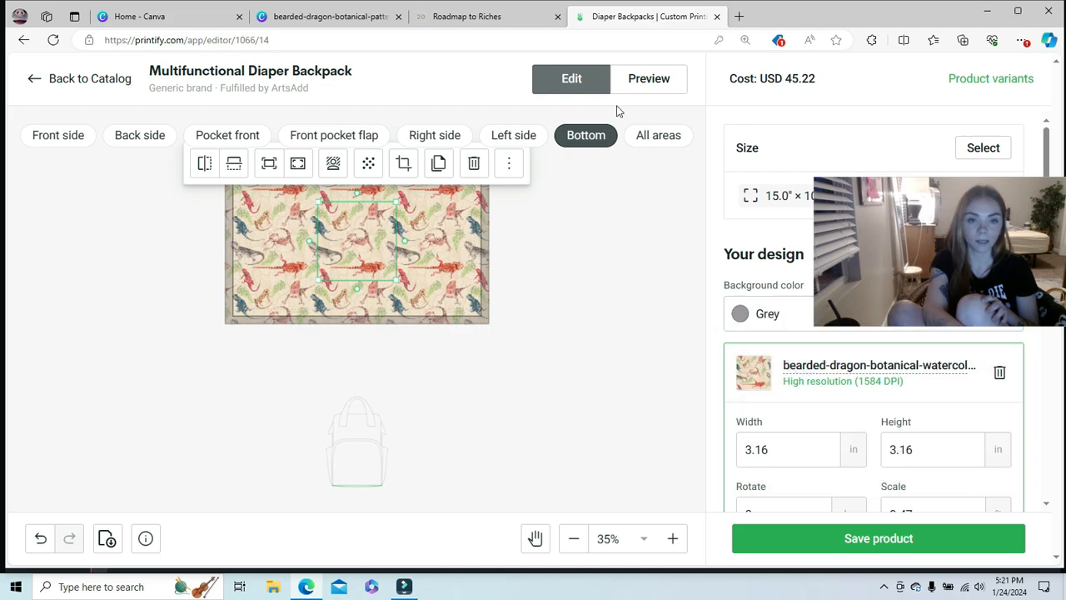
{"action": "left_click", "coordinate": [671, 83]}
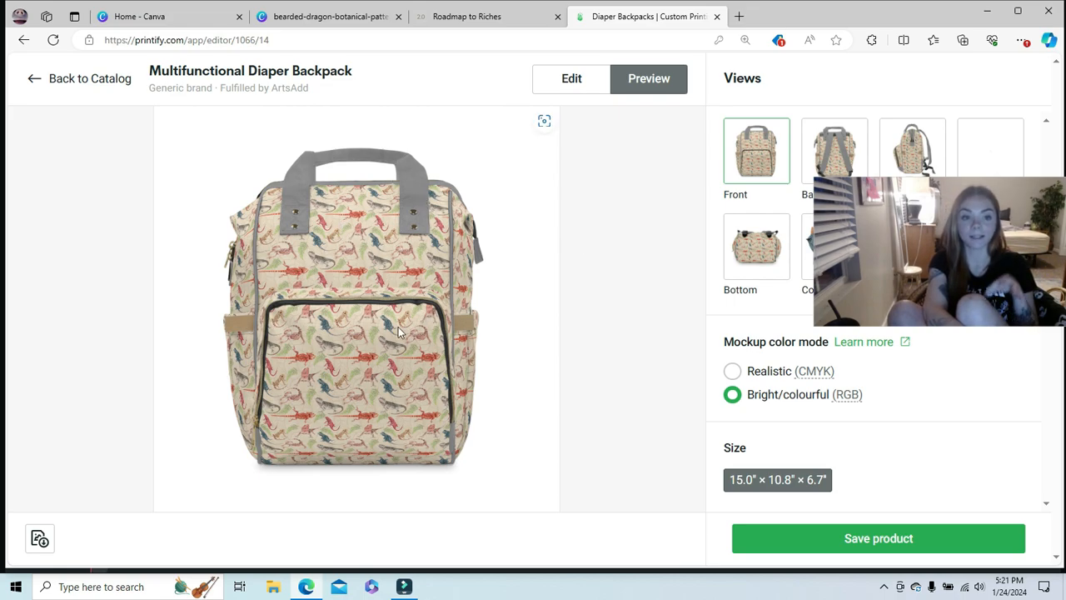
Switch to the bearded dragon pattern design in Canva, move page 1's leaf-line overlay down and select the exposed page background
{"action": "left_click", "coordinate": [333, 17]}
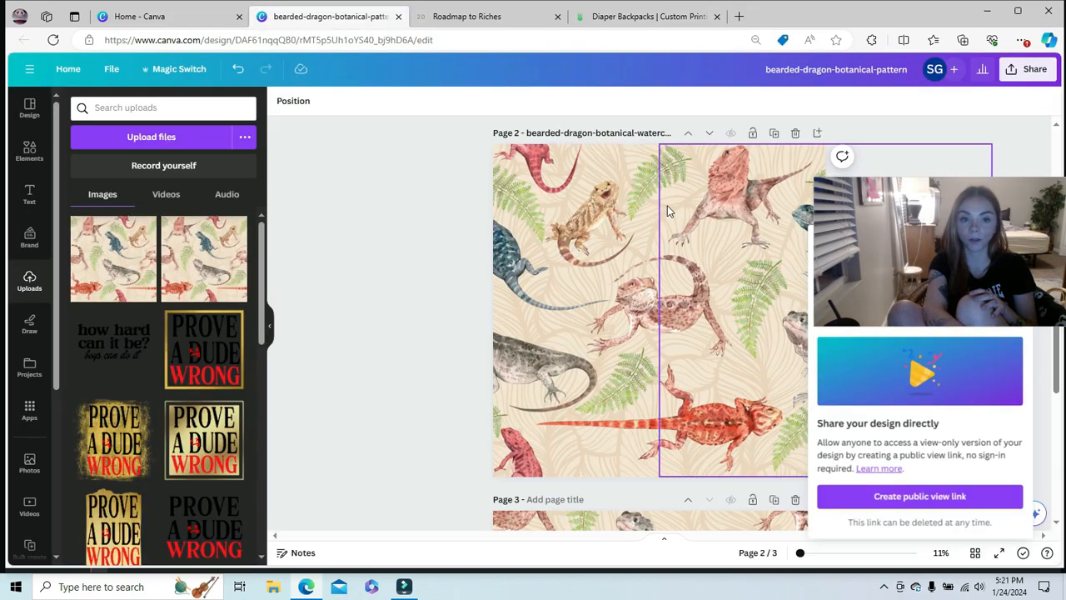
{"action": "left_click", "coordinate": [571, 241]}
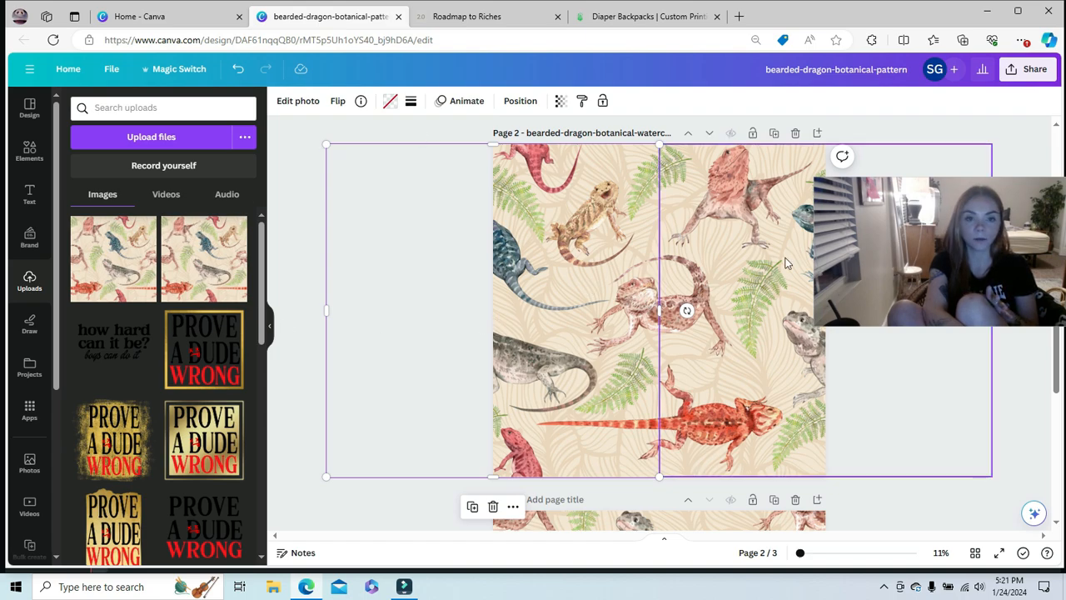
{"action": "left_click", "coordinate": [1061, 306]}
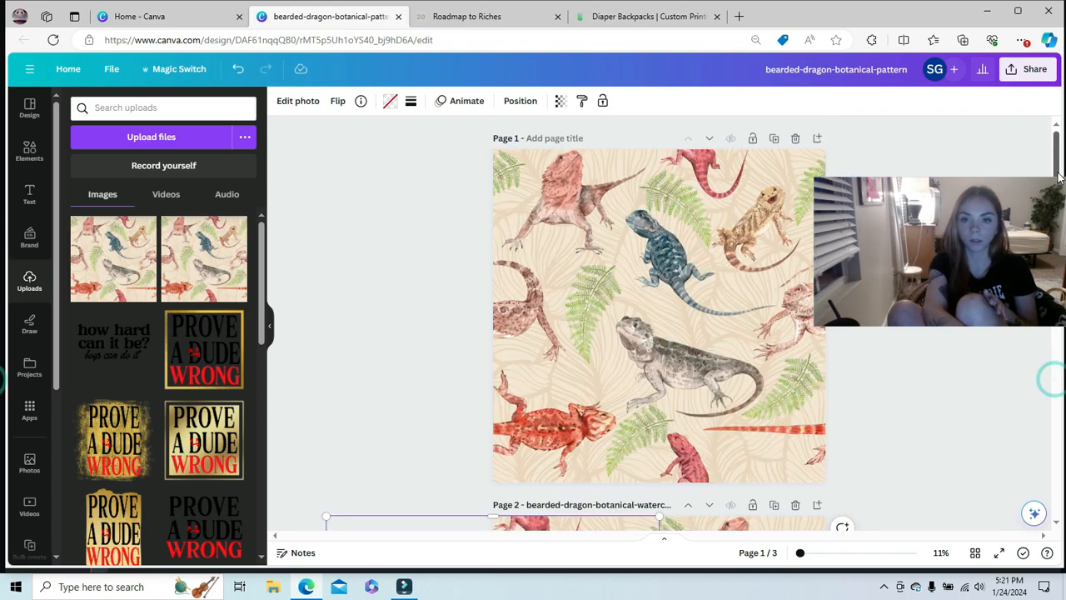
{"action": "left_click", "coordinate": [664, 204]}
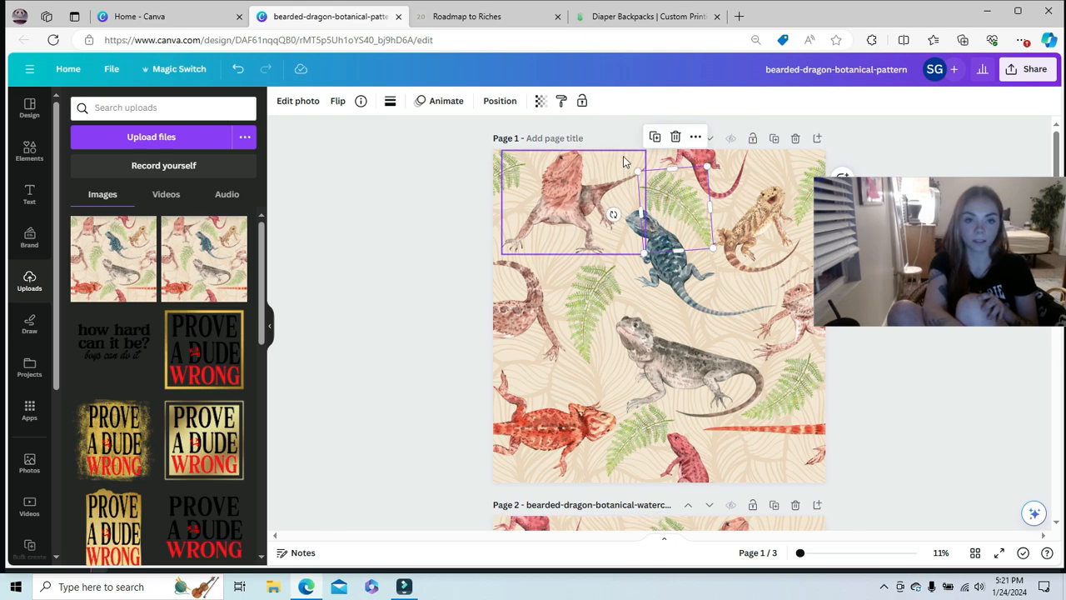
{"action": "left_click", "coordinate": [655, 159]}
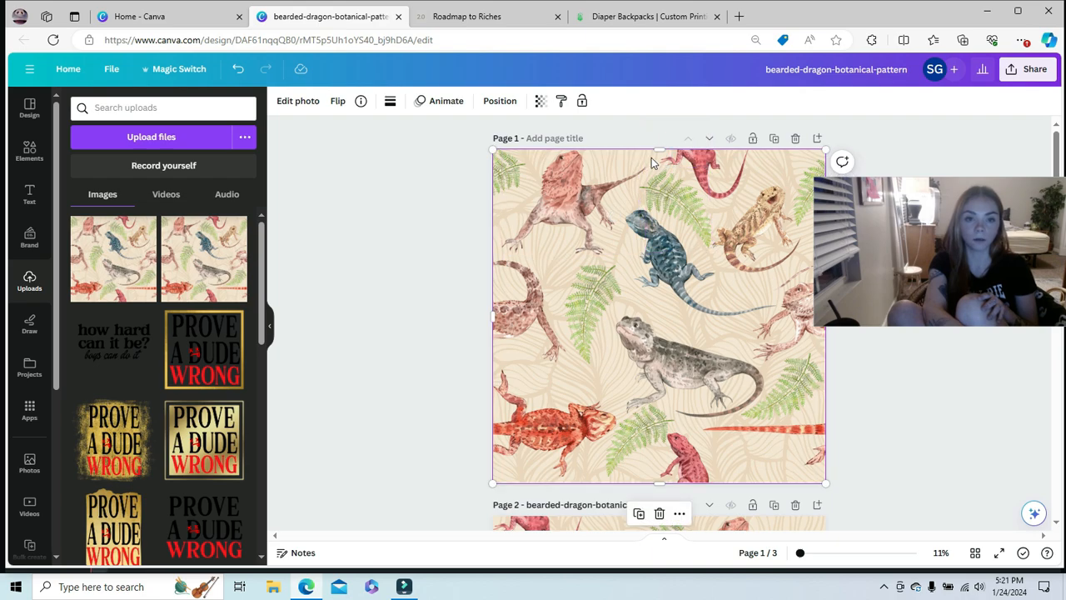
{"action": "left_click_drag", "start_coordinate": [650, 158], "coordinate": [650, 181]}
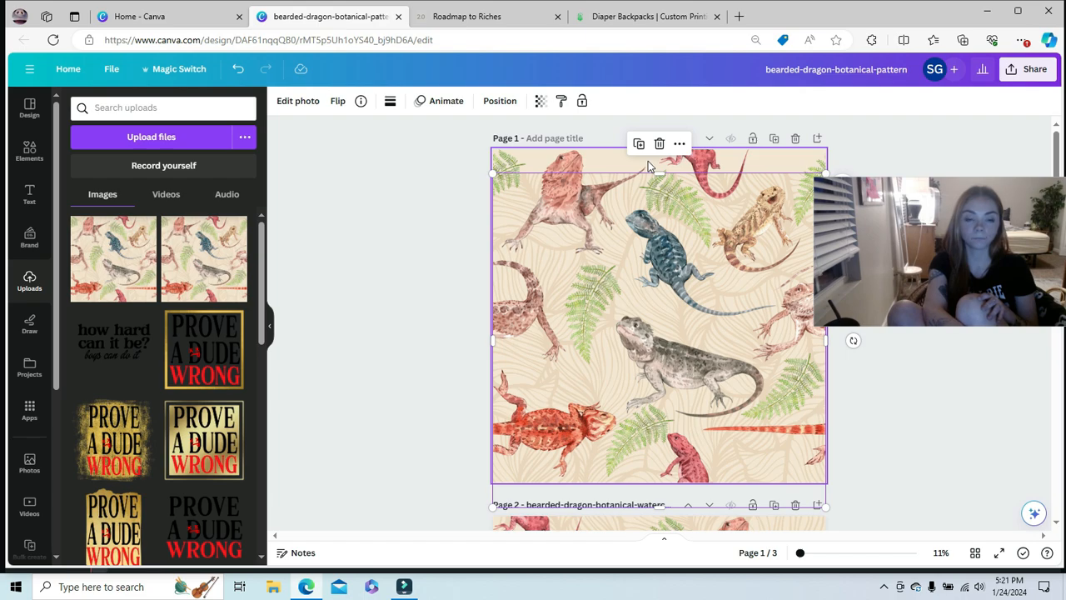
{"action": "left_click", "coordinate": [648, 162]}
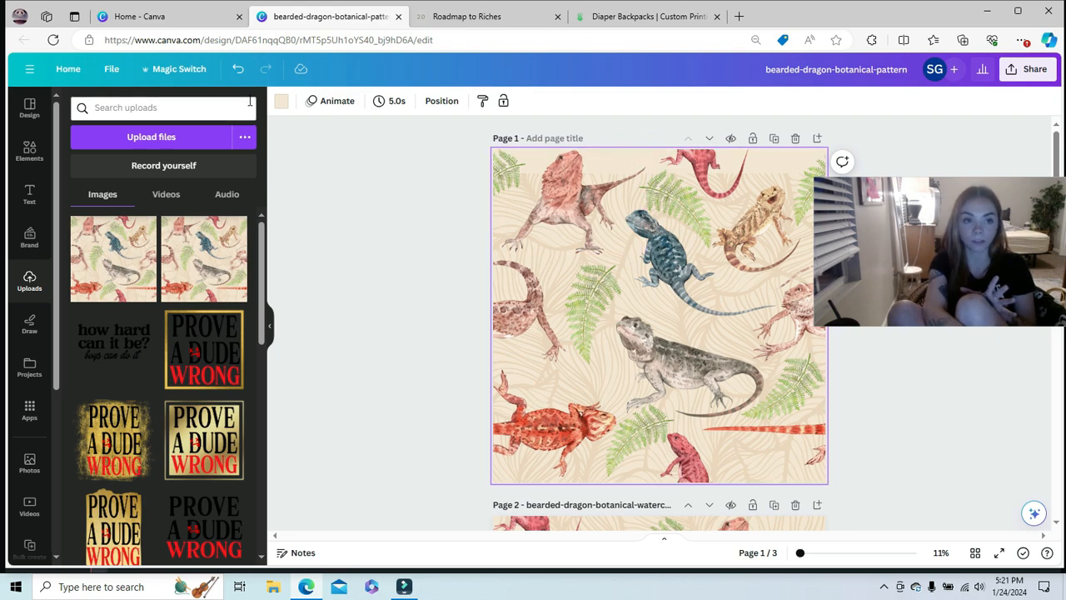
Set page 1's background color to the green sampled from the upper fern with the eyedropper
{"action": "left_click", "coordinate": [281, 103]}
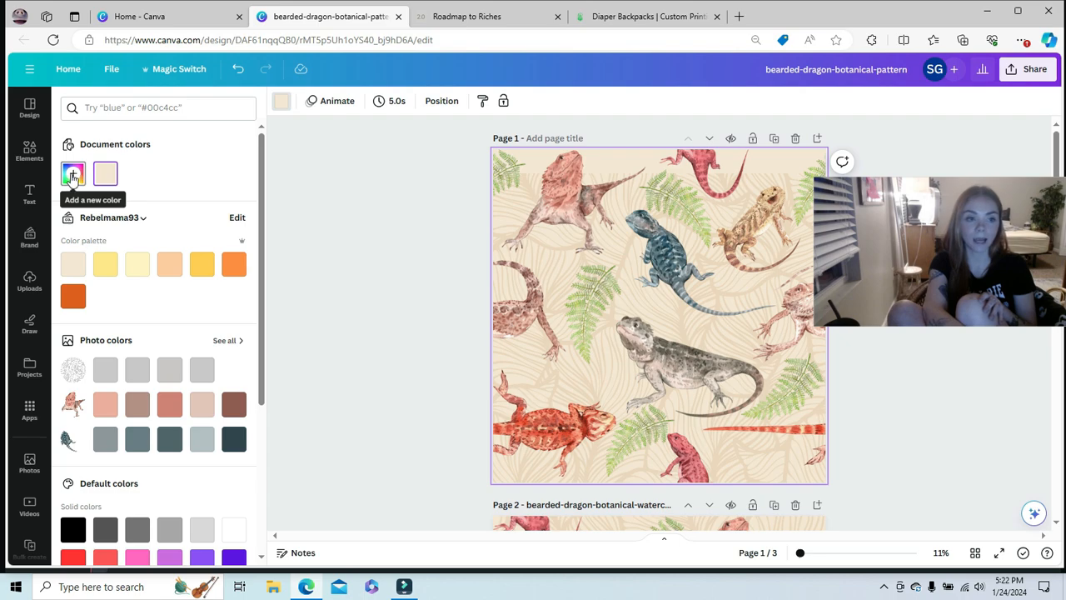
{"action": "left_click", "coordinate": [72, 175]}
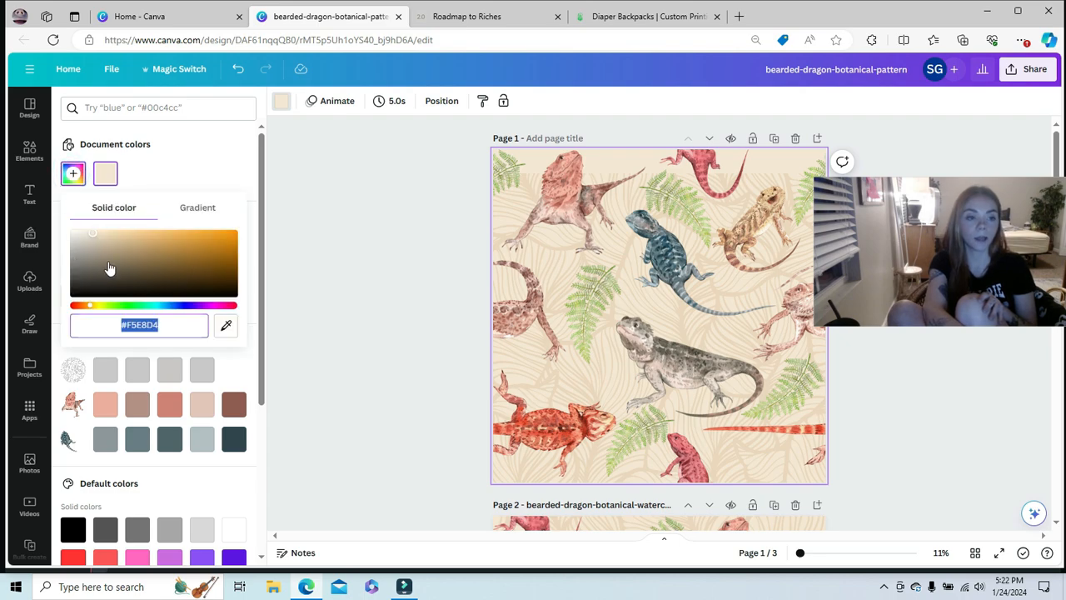
{"action": "left_click", "coordinate": [225, 328]}
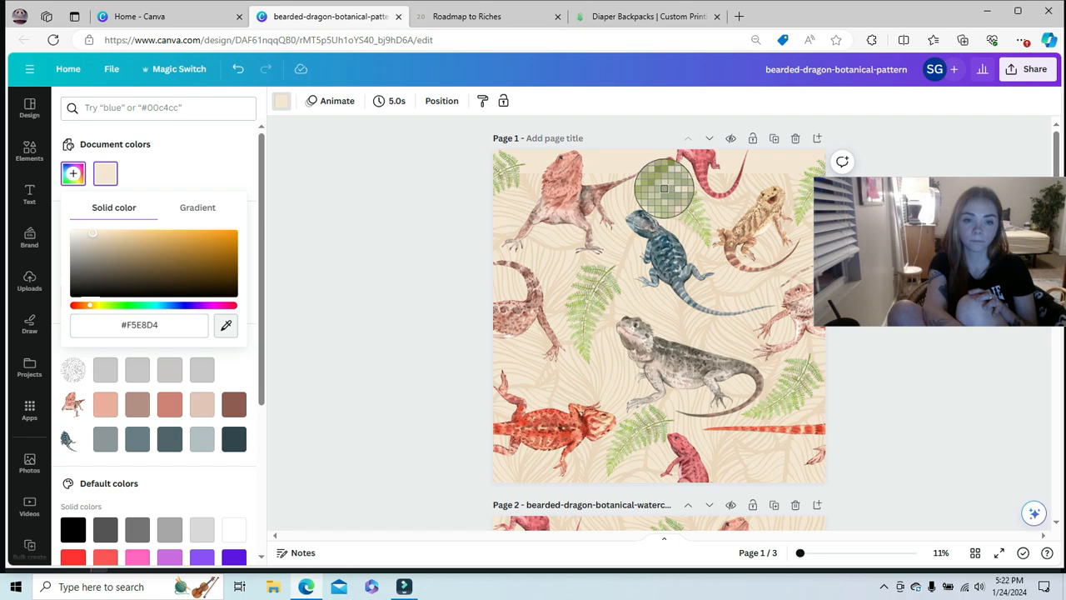
{"action": "left_click", "coordinate": [664, 188]}
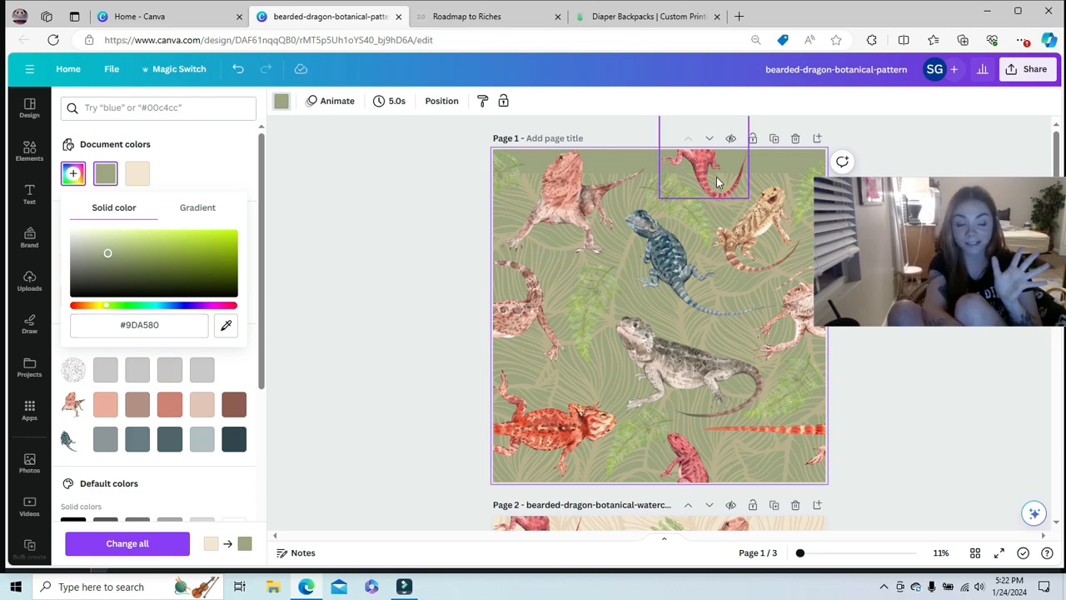
Copy the sampled green's hex code, 9DA580
{"action": "left_click", "coordinate": [163, 324]}
{"action": "left_click", "coordinate": [158, 324]}
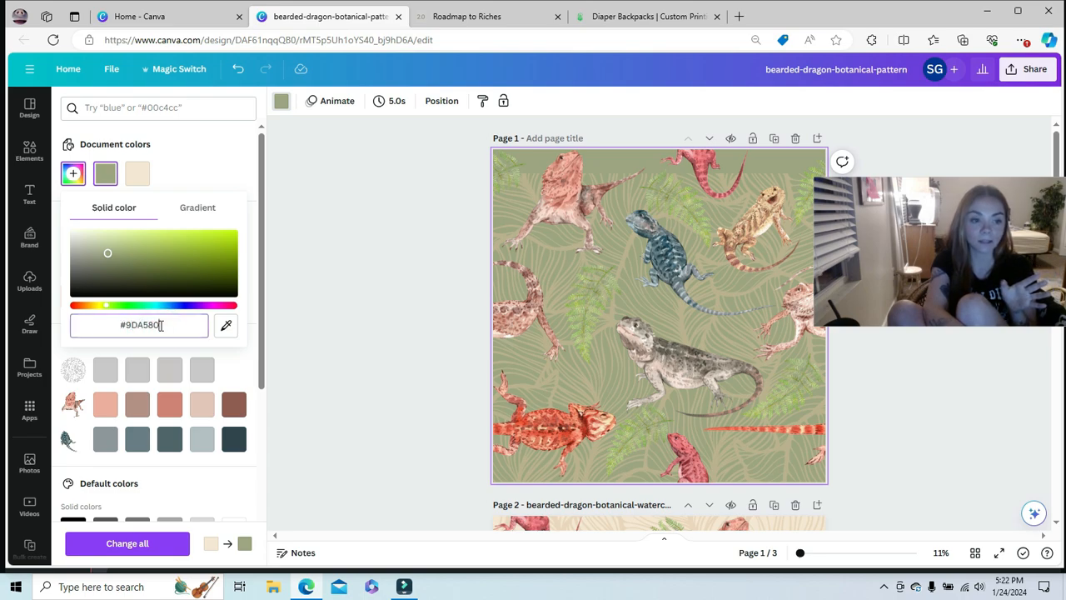
{"action": "double_click", "coordinate": [161, 325]}
{"action": "key", "text": "ctrl+c"}
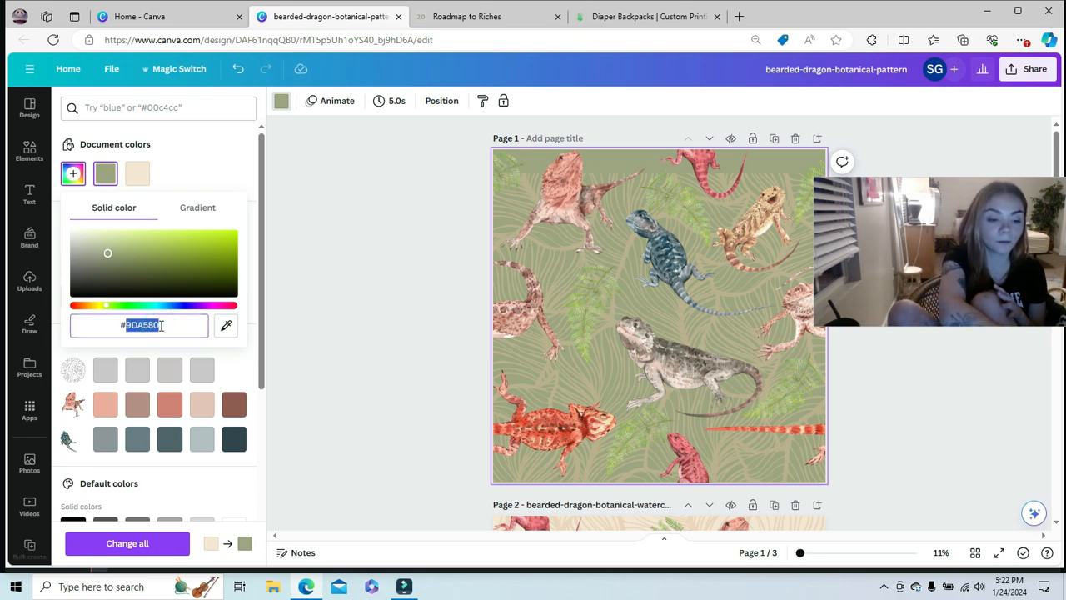
Switch back to Printify and set the diaper backpack's background color to the copied hex code 9DA580
{"action": "left_click", "coordinate": [619, 18]}
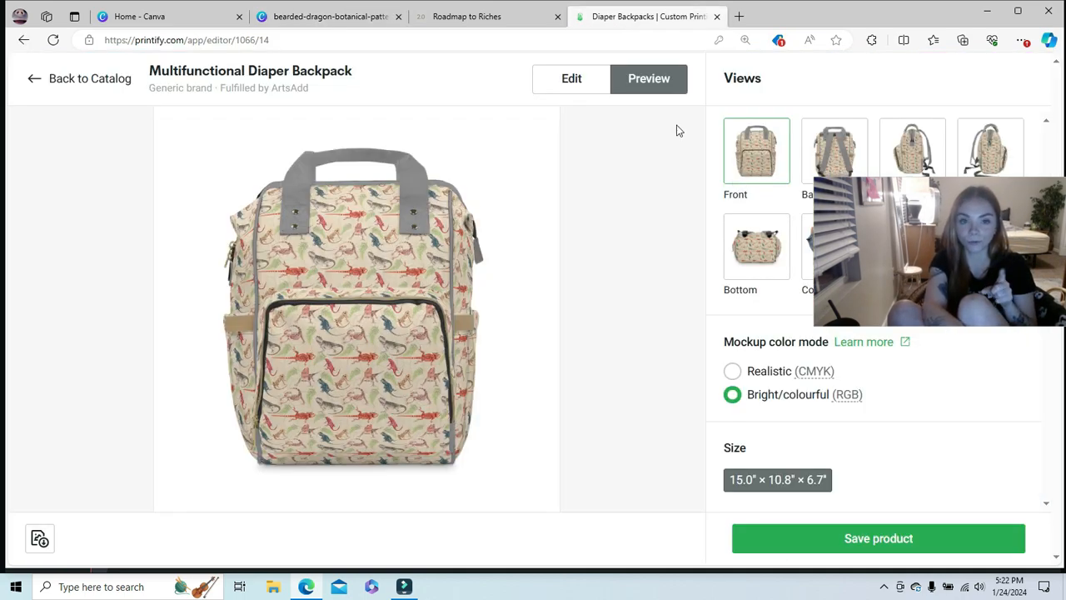
{"action": "left_click", "coordinate": [585, 83]}
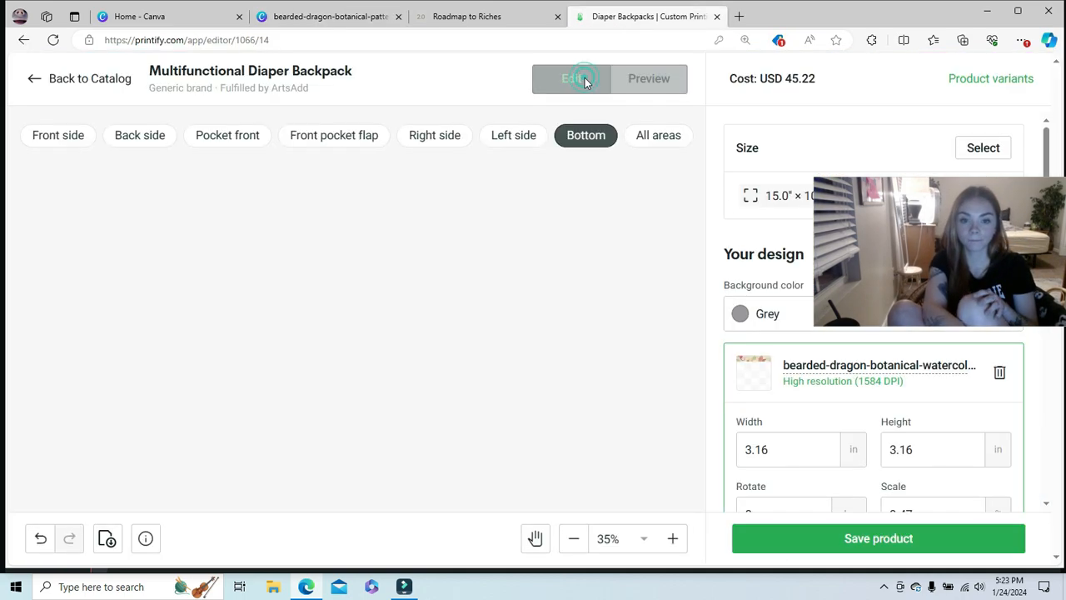
{"action": "left_click", "coordinate": [773, 314]}
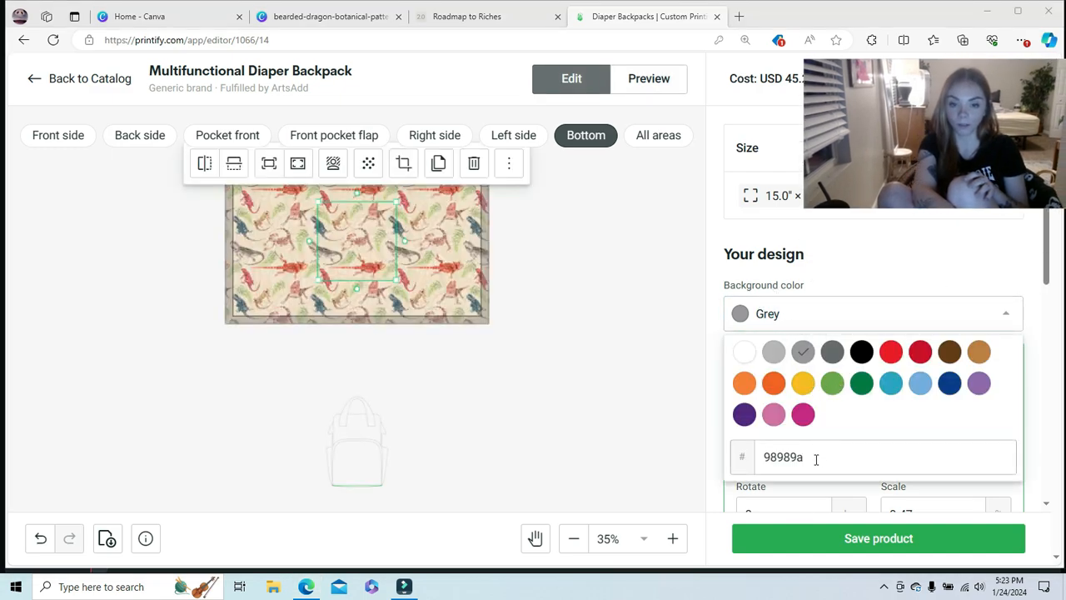
{"action": "left_click_drag", "start_coordinate": [814, 457], "coordinate": [743, 452]}
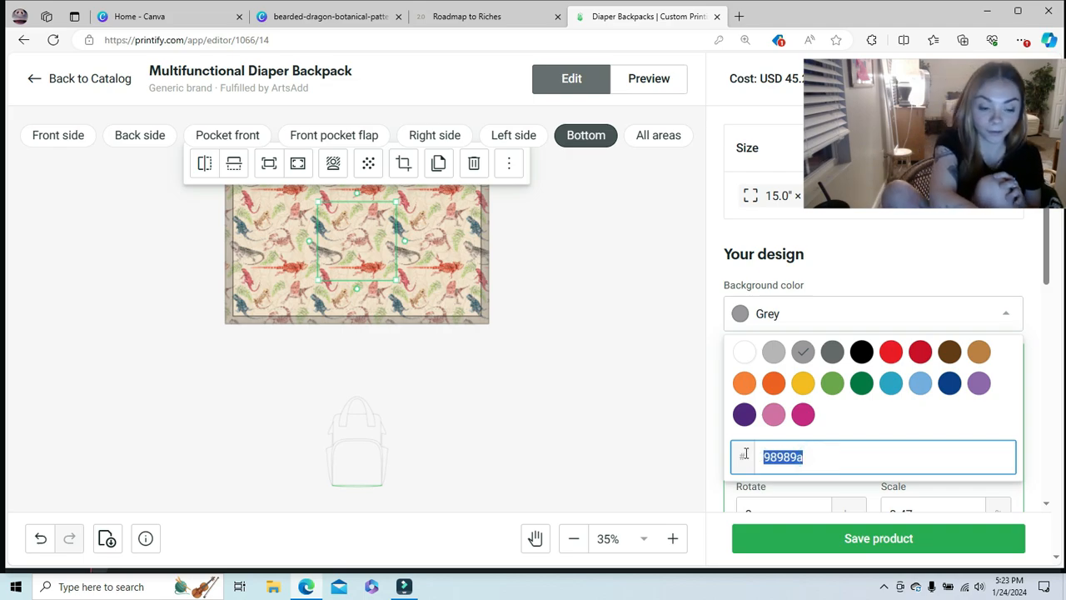
{"action": "key", "text": "ctrl+v"}
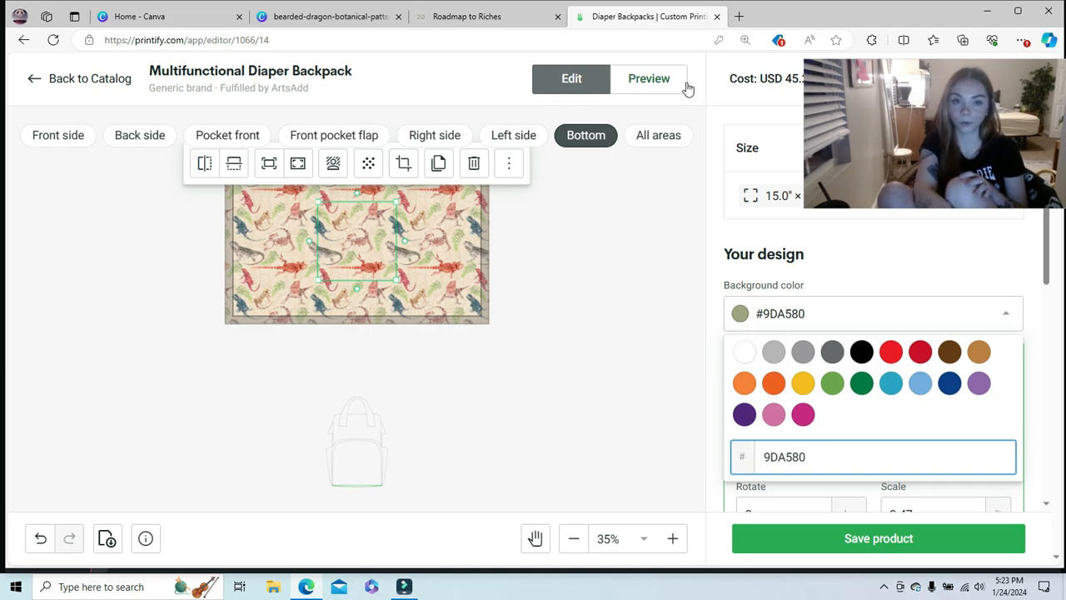
Preview the backpack with its green background color and show the Context 1 mockup
{"action": "left_click", "coordinate": [648, 79]}
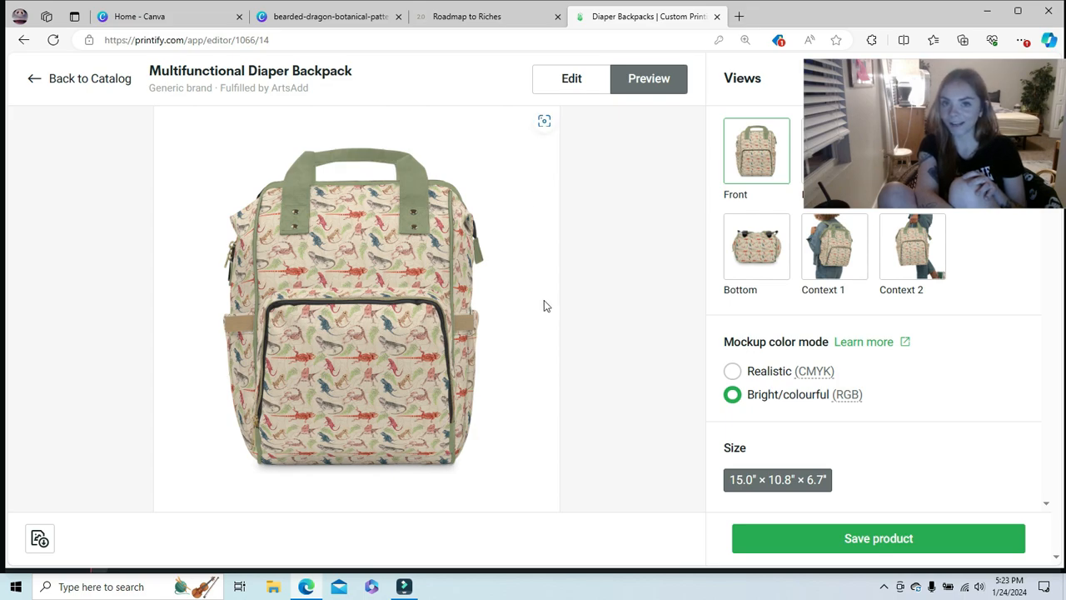
{"action": "left_click", "coordinate": [841, 255]}
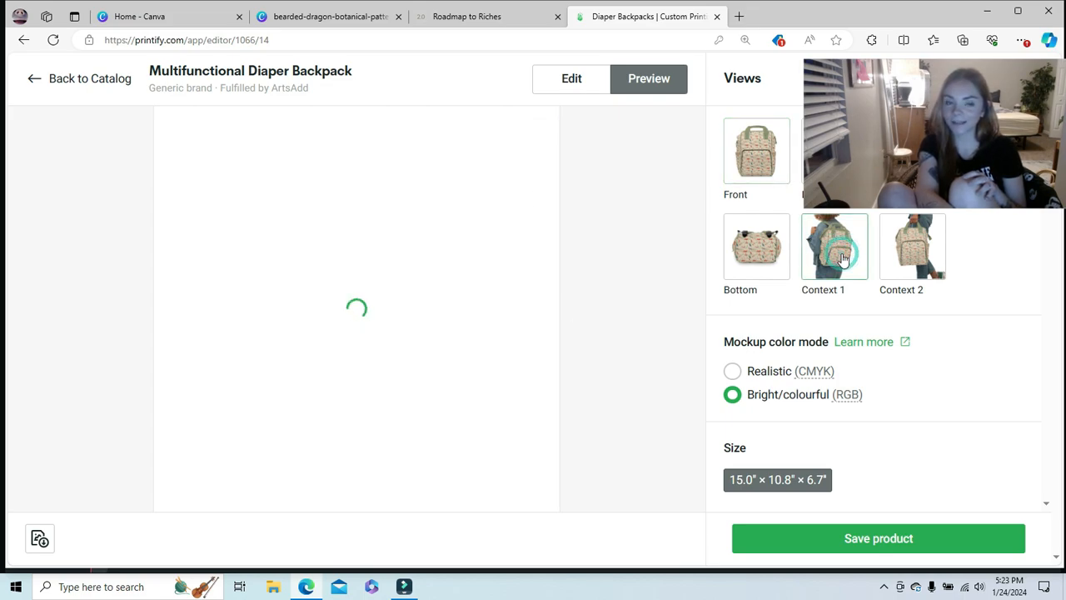